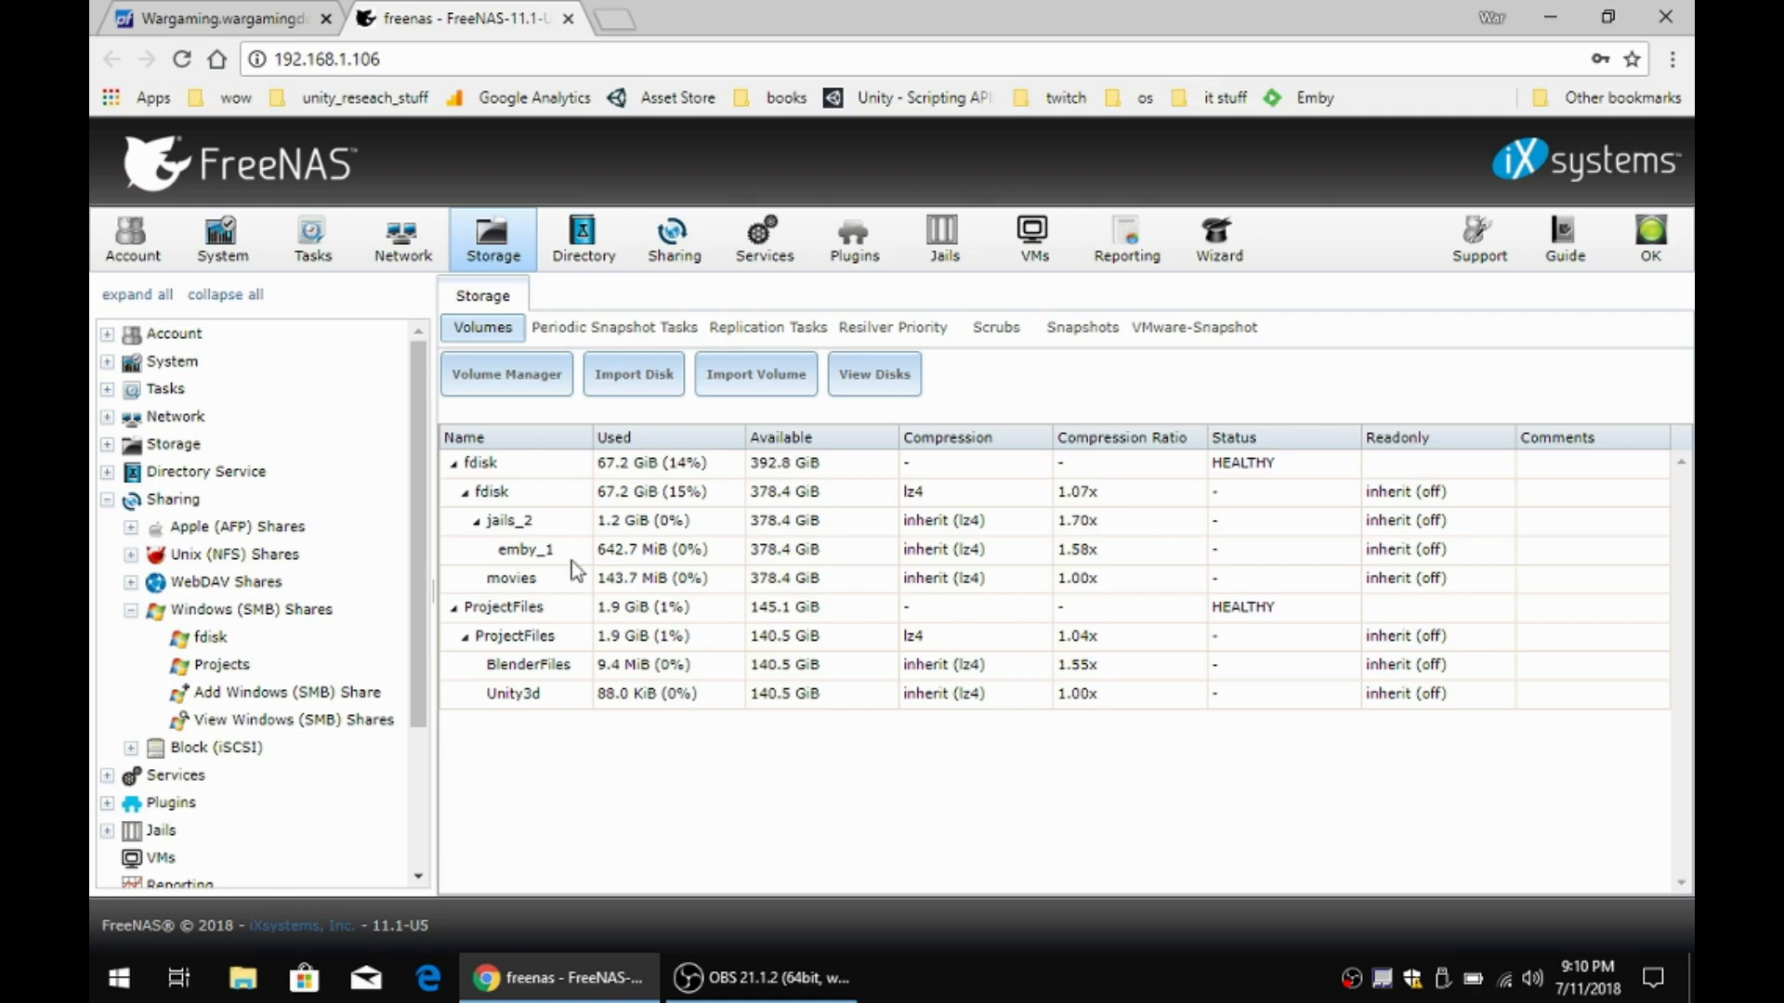
- Collapse the fdisk and ProjectFiles volumes in the volume list to compare their top-level entries
click(454, 464)
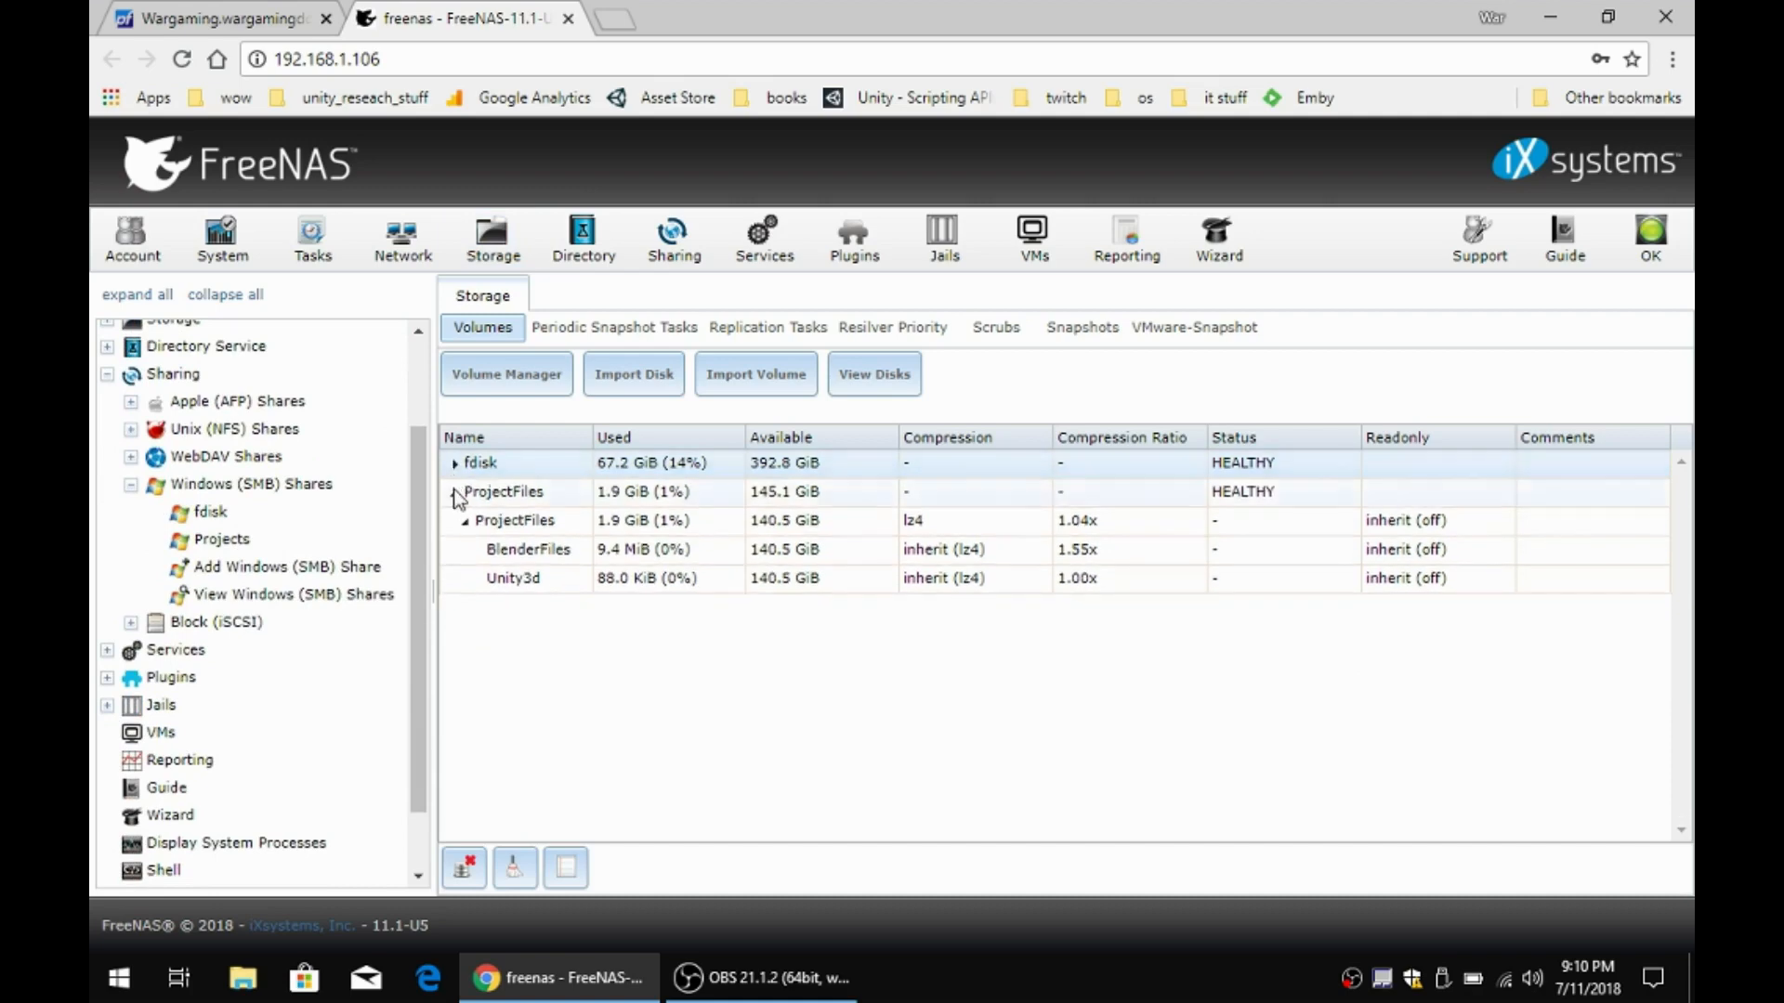
click(455, 492)
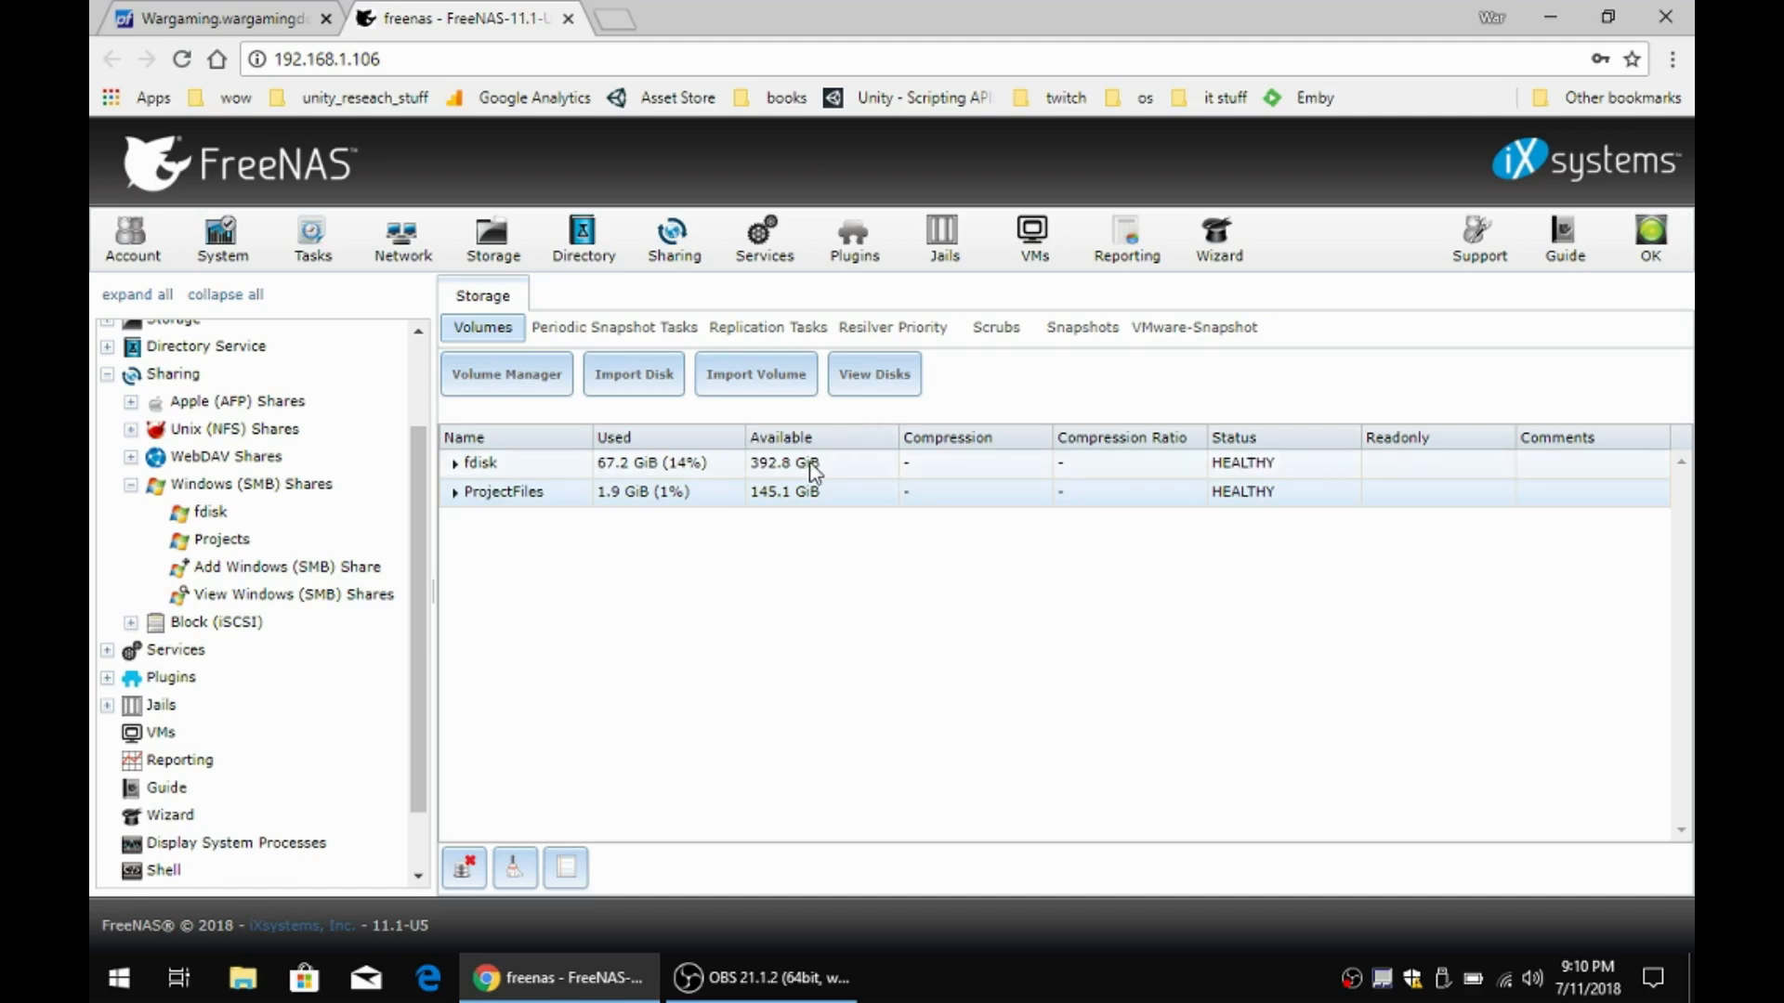
click(832, 496)
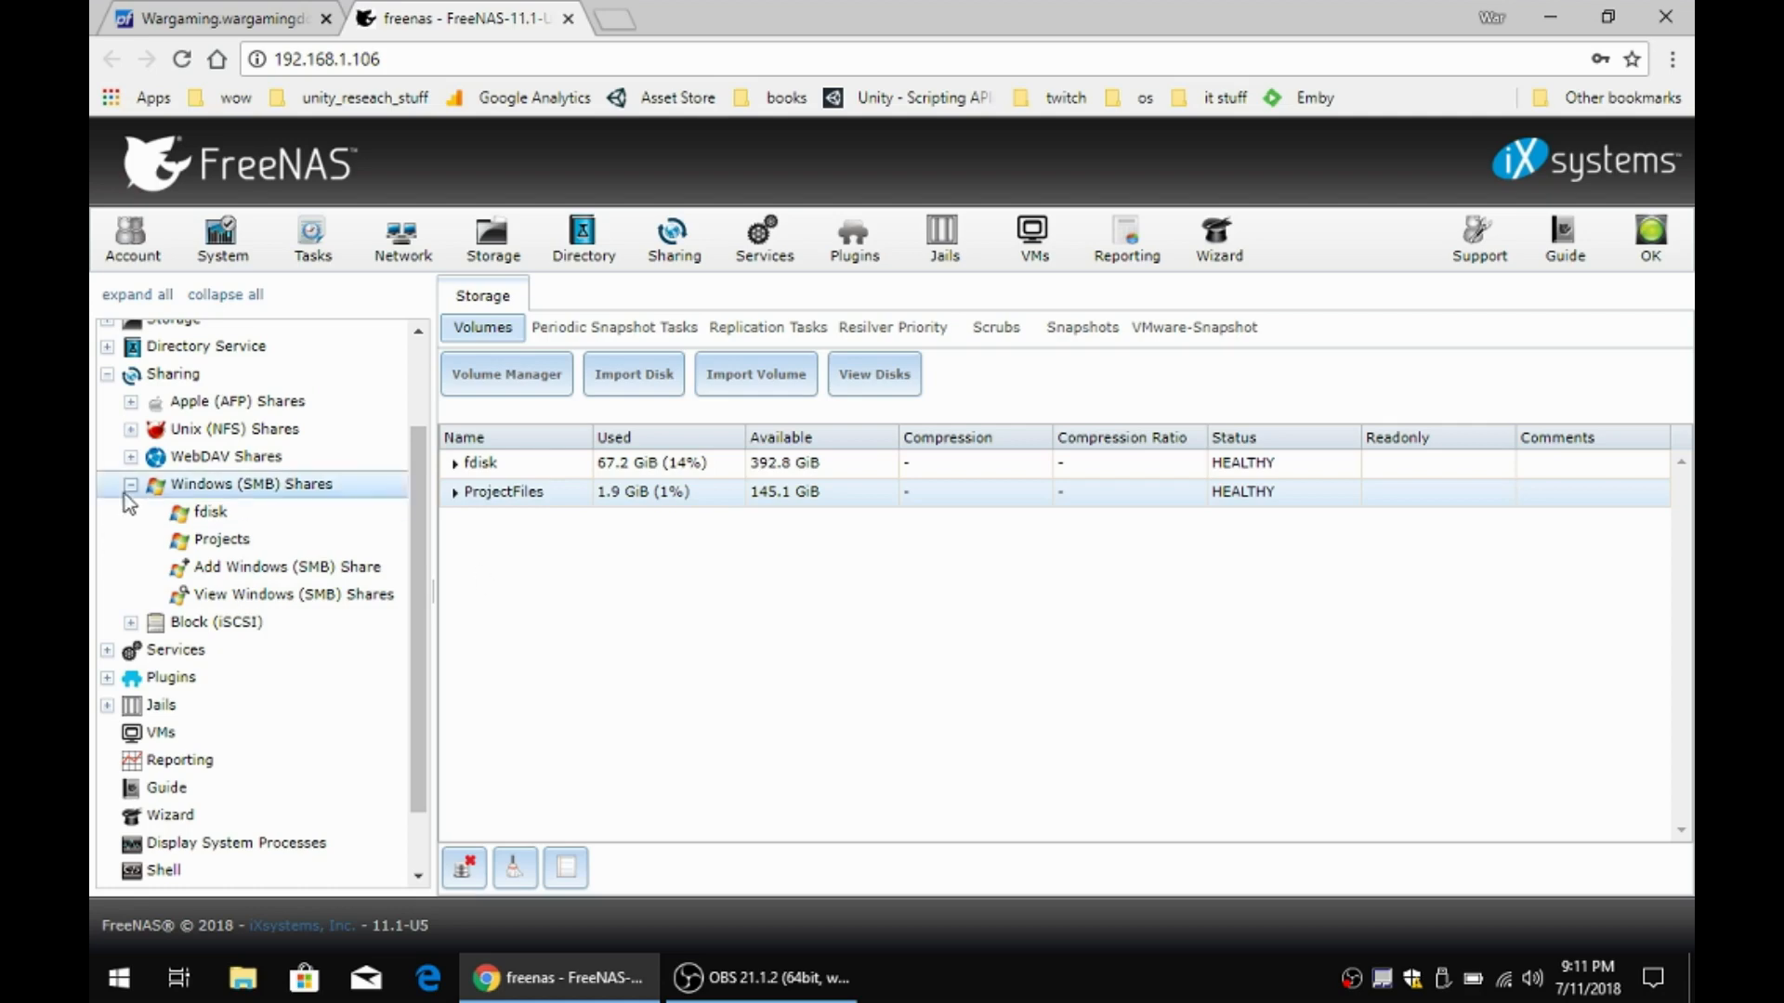
- Check the settings of the existing Projects Windows (SMB) share and close them without editing
click(249, 540)
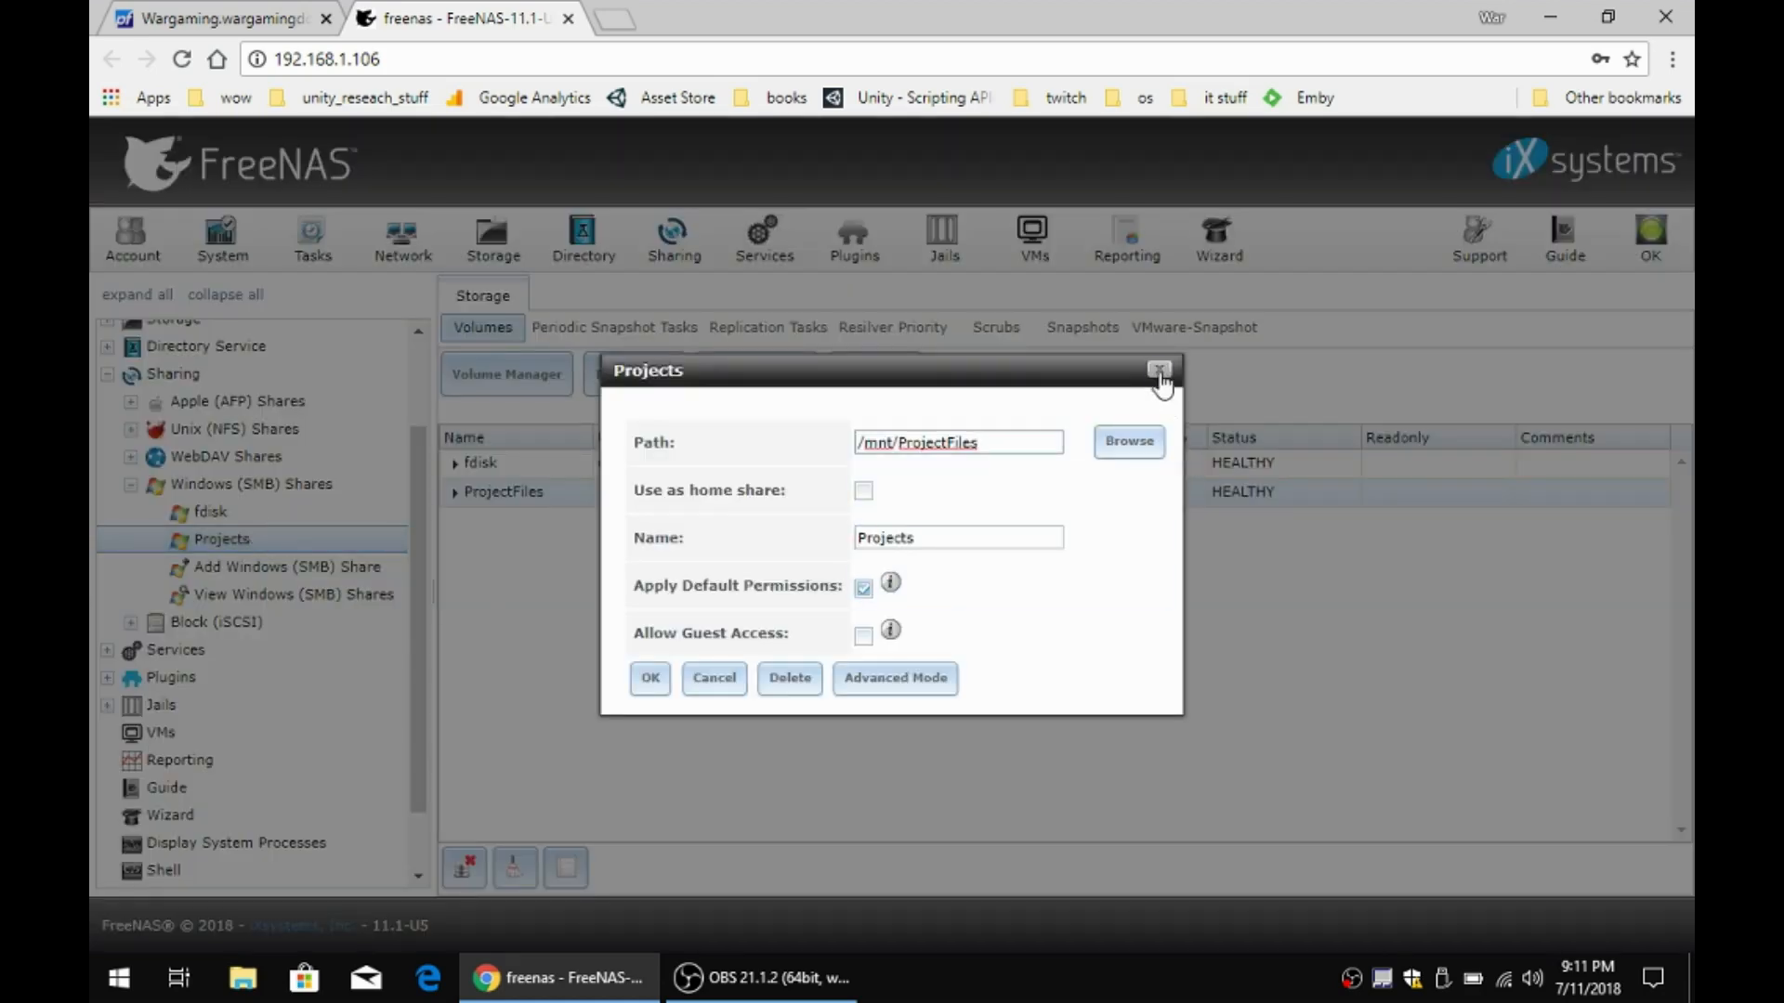
click(1159, 369)
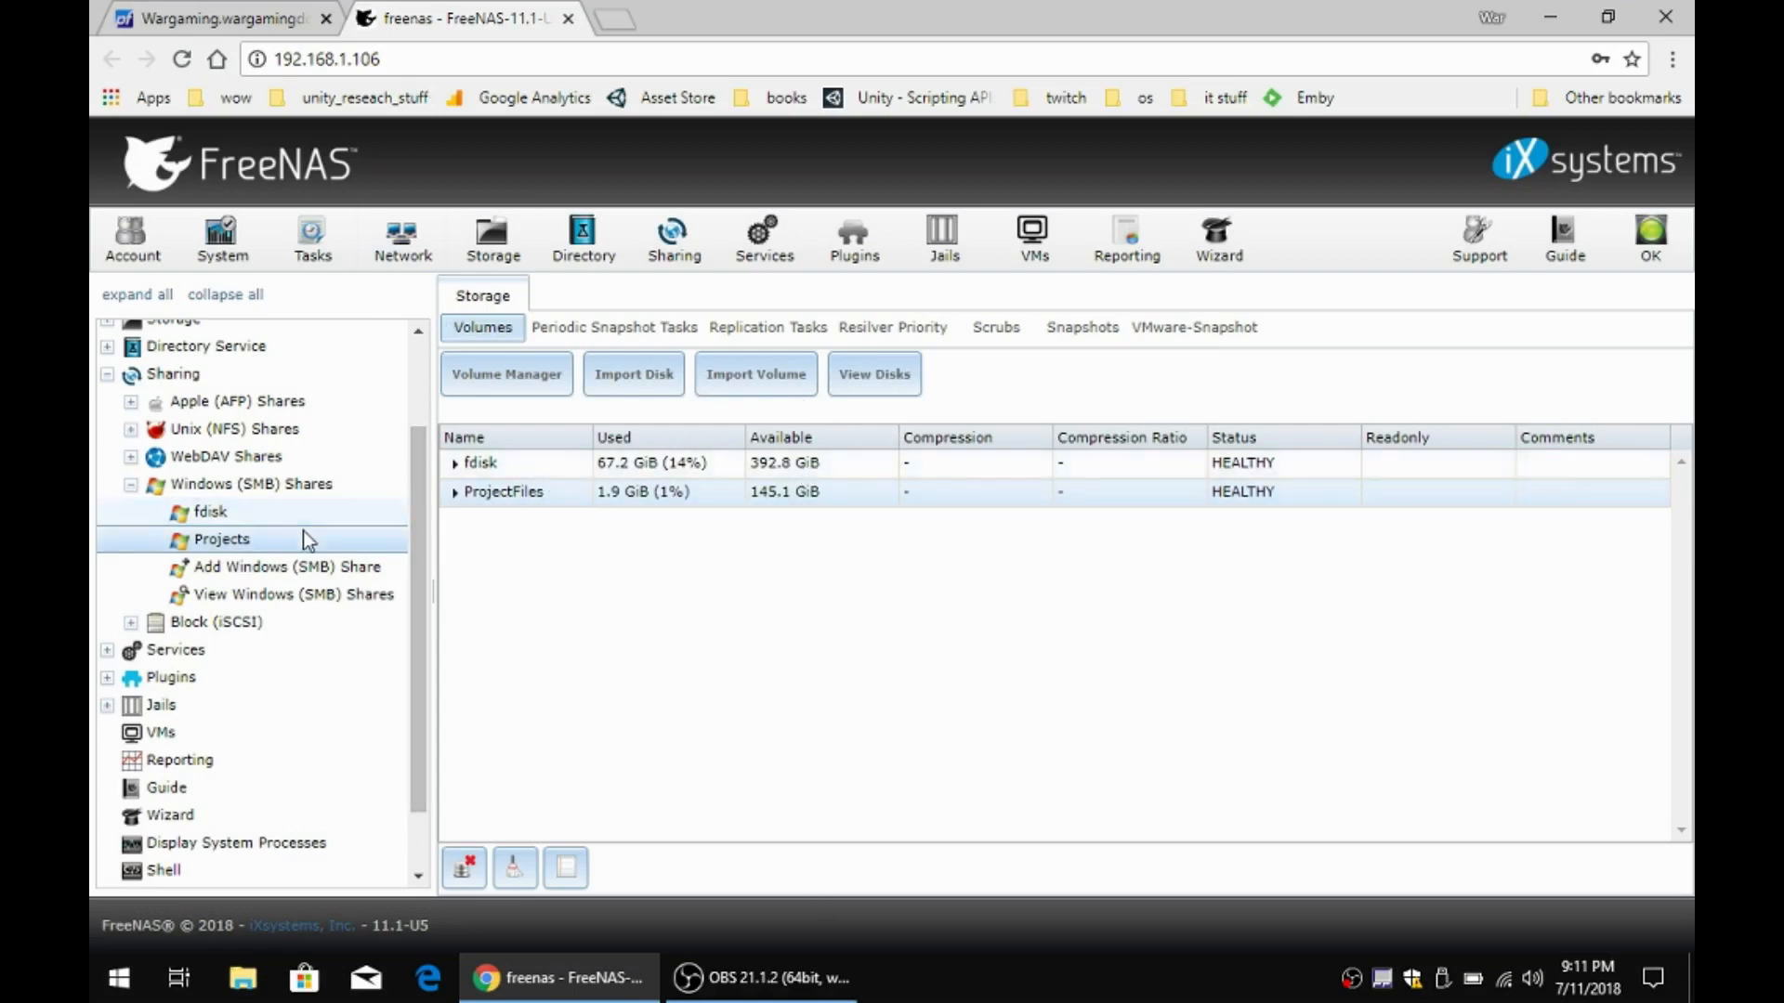
- Create a dataset named Youtube in the /mnt/ProjectFiles volume with the default options
scroll(347, 629, up, 1)
scroll(346, 629, up, 2)
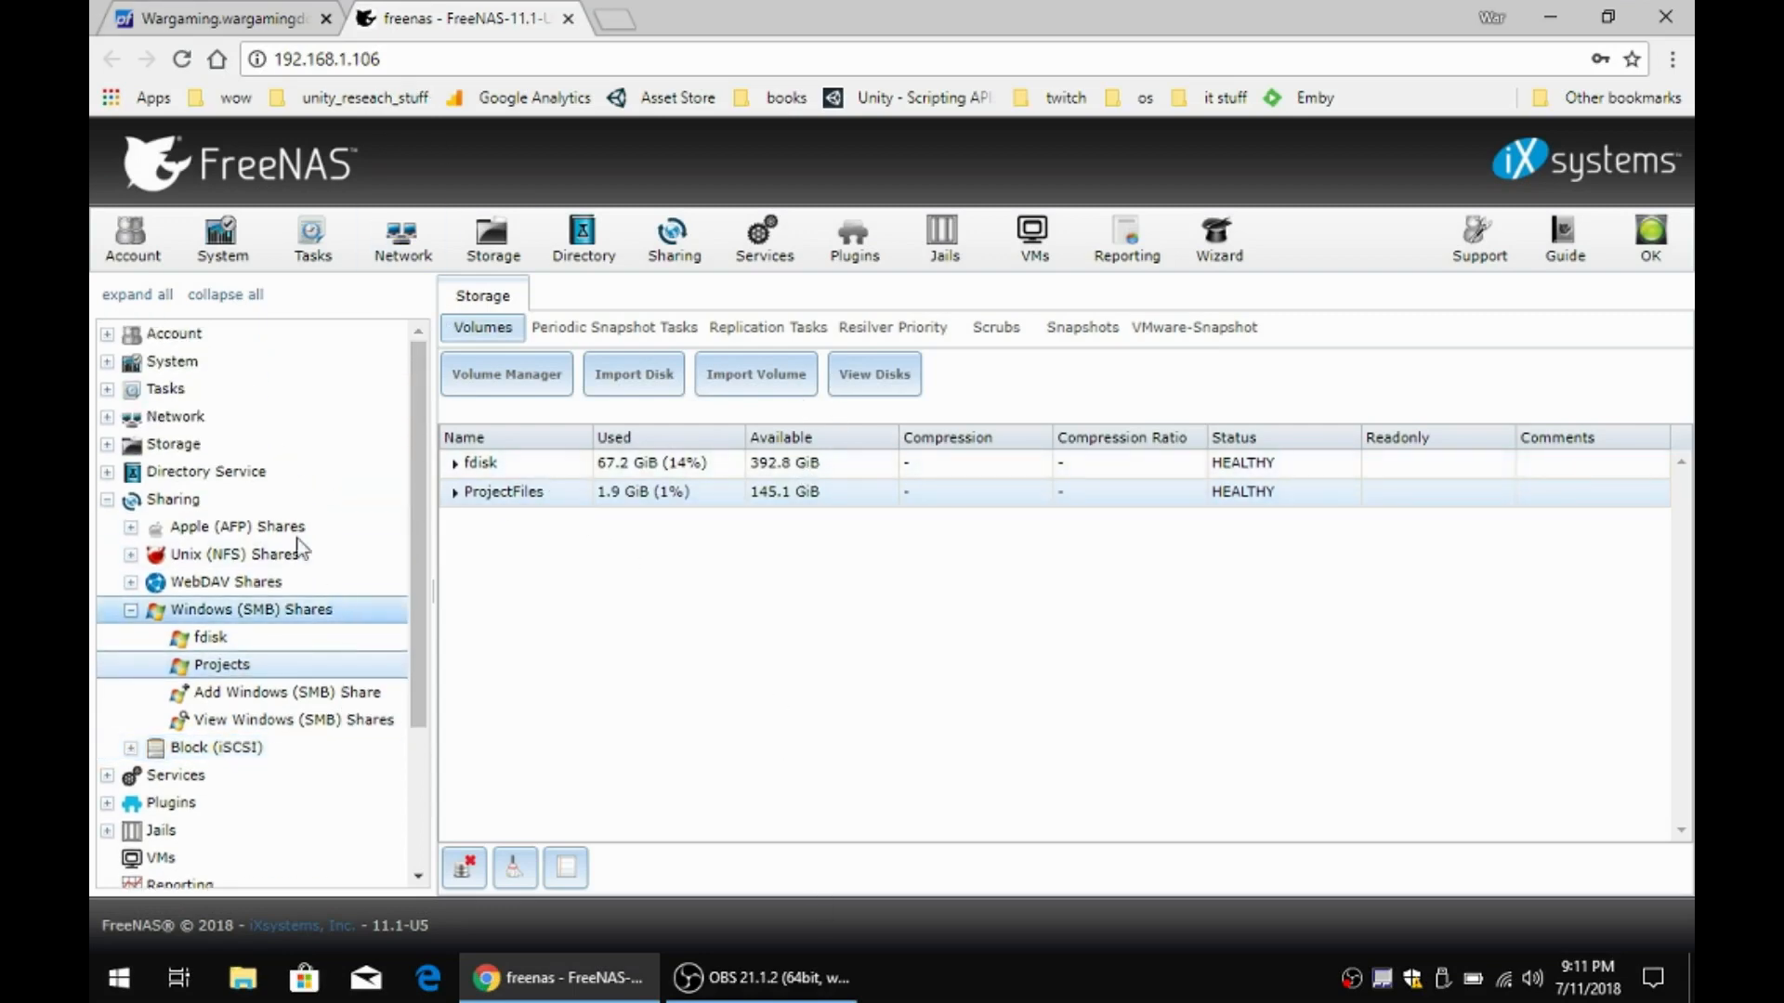
click(109, 448)
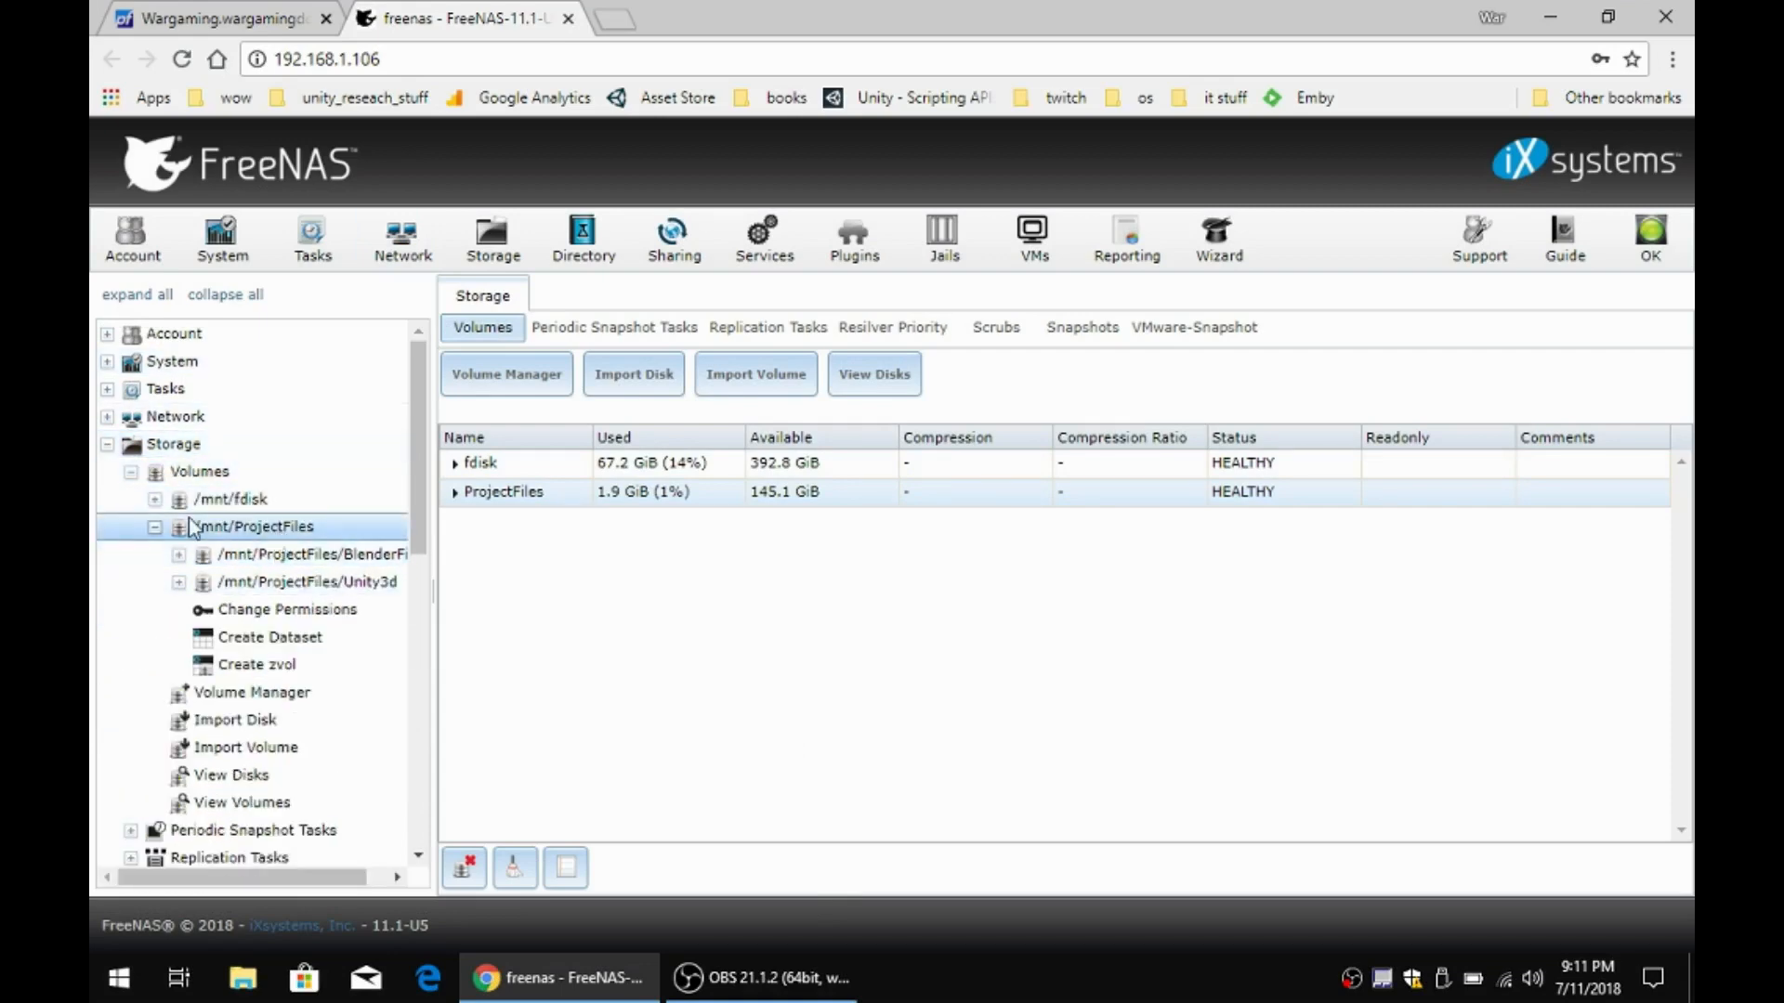
click(155, 529)
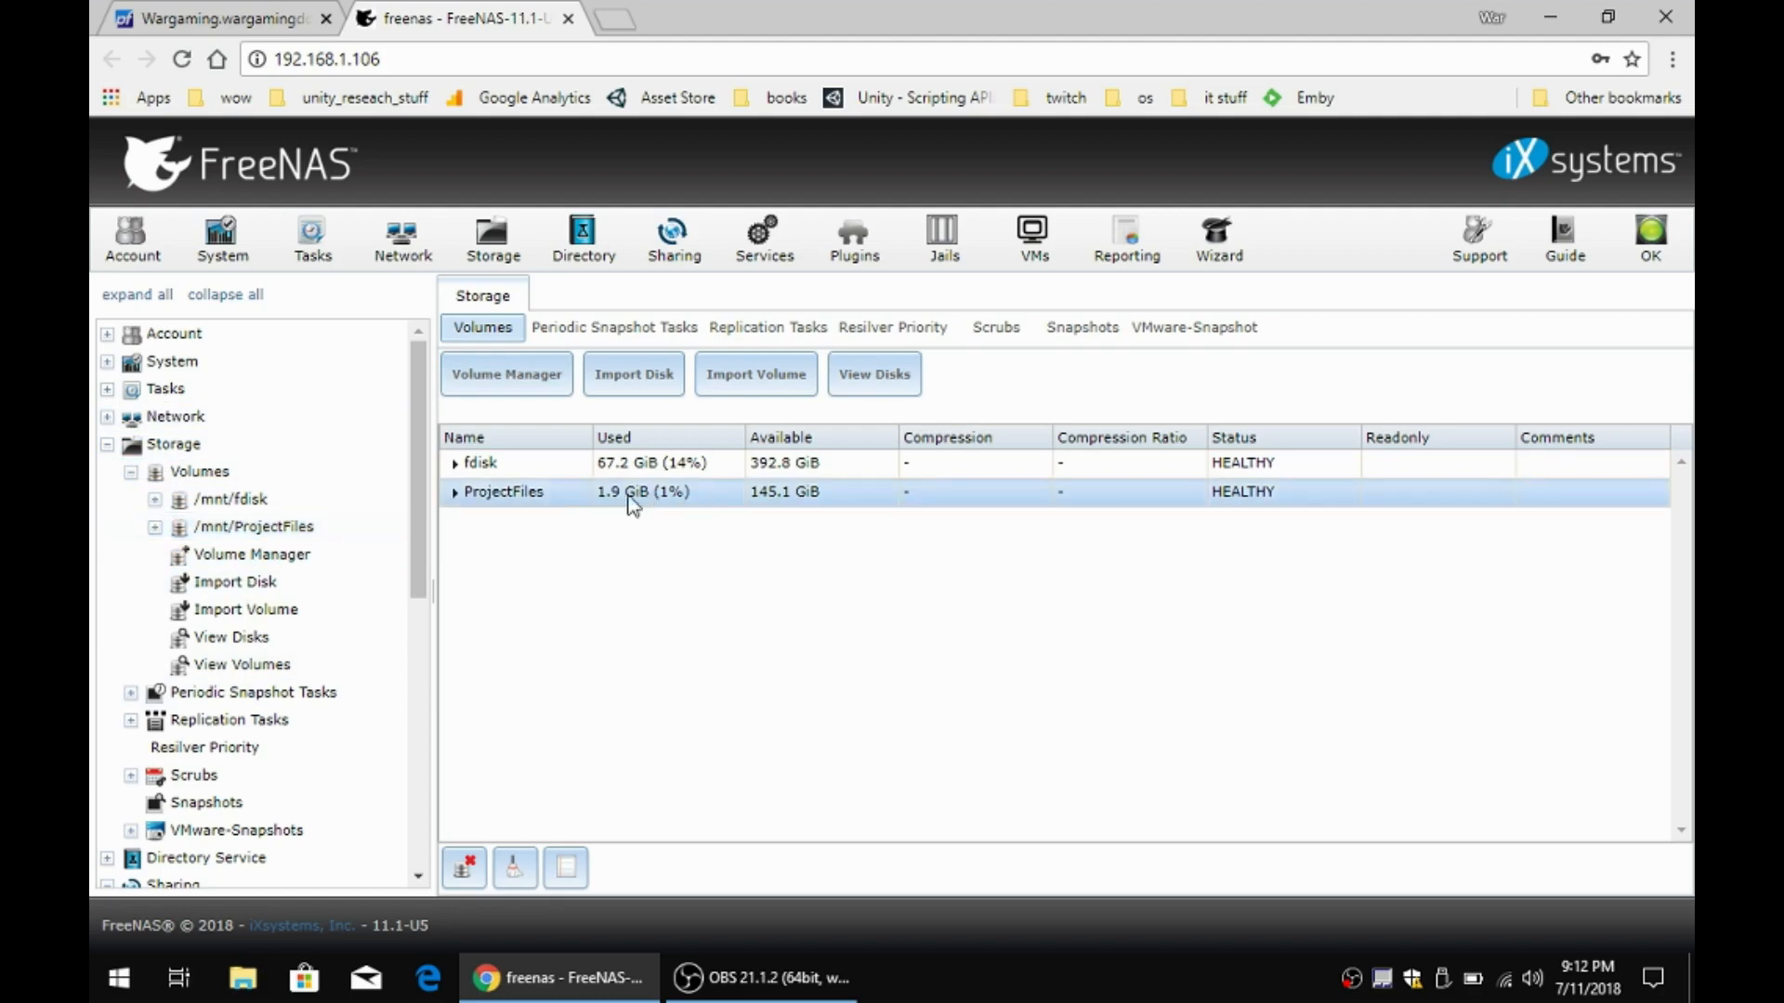
double_click(209, 528)
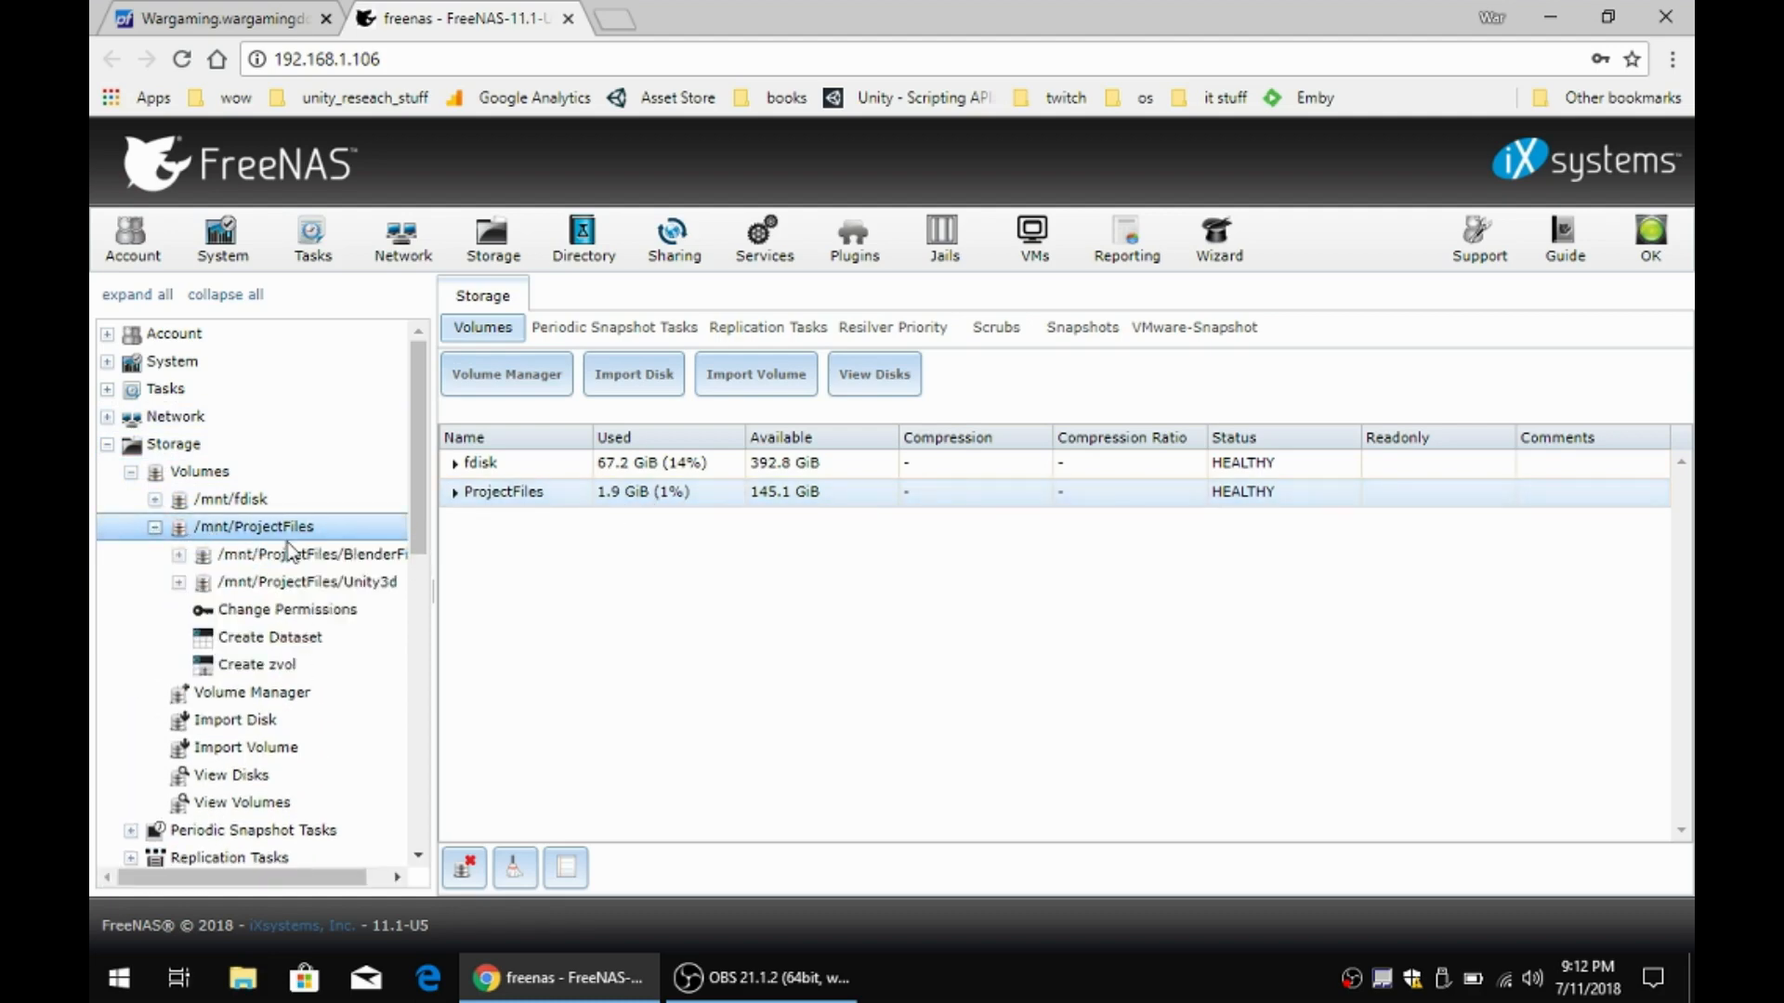
click(334, 641)
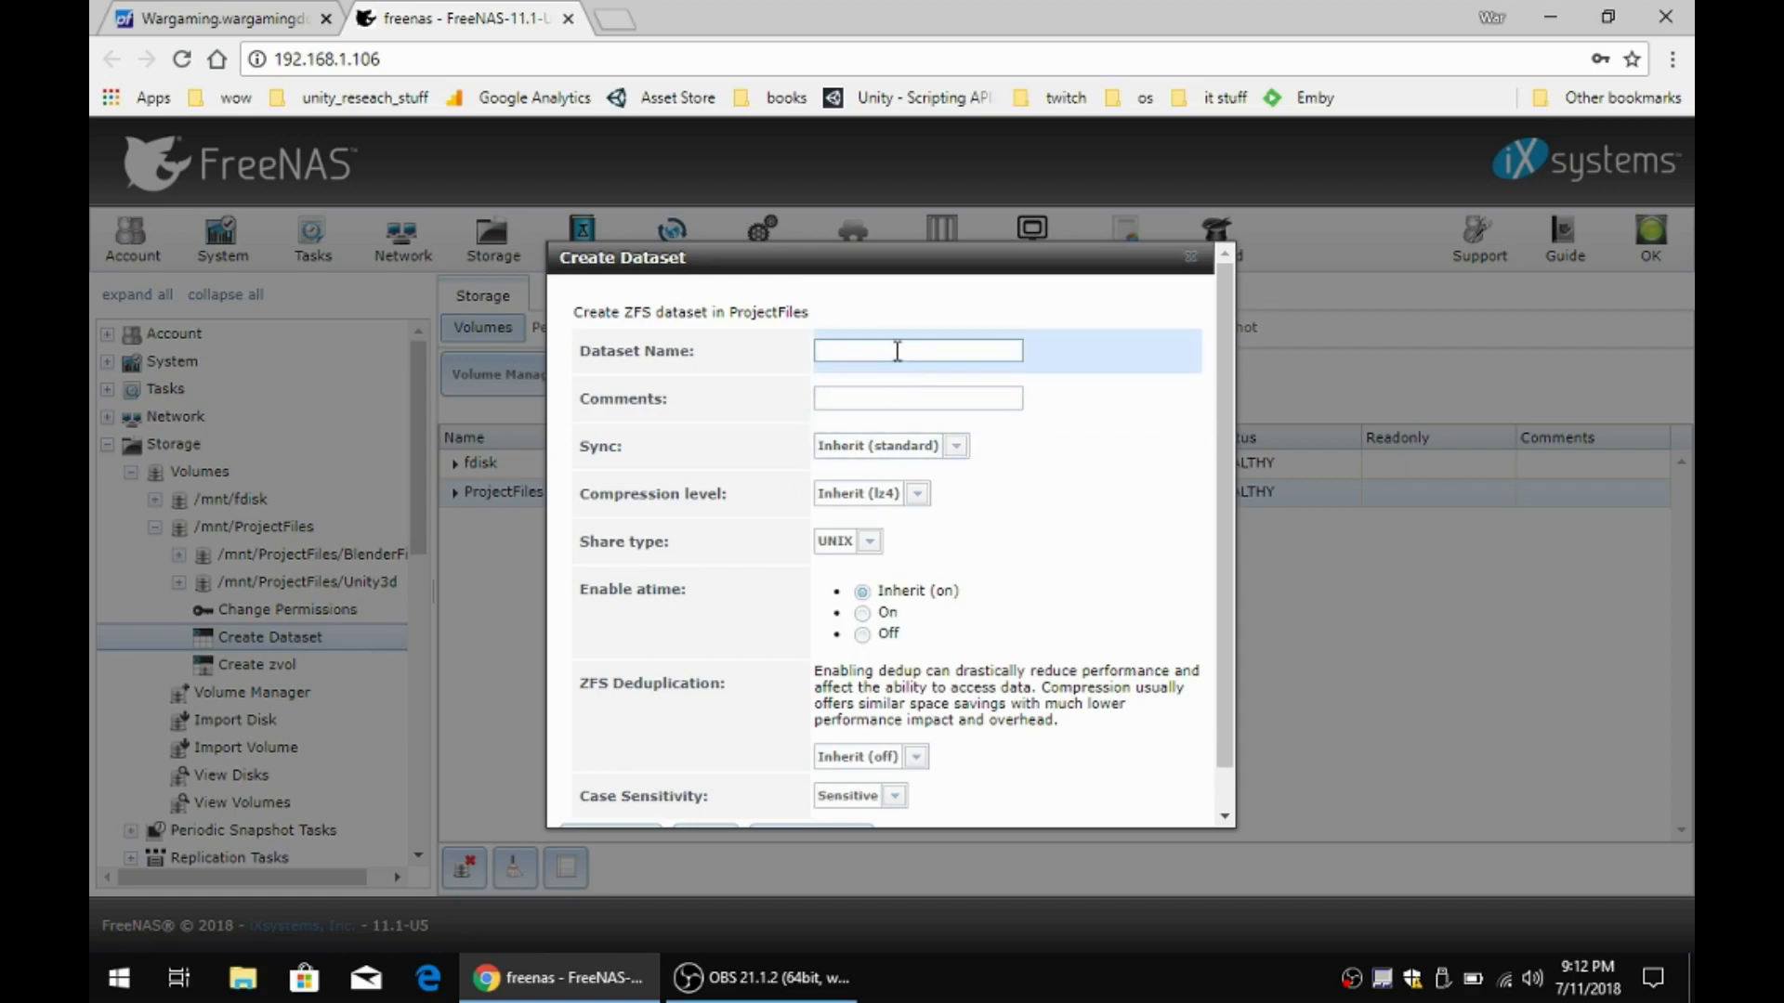
text(Y)
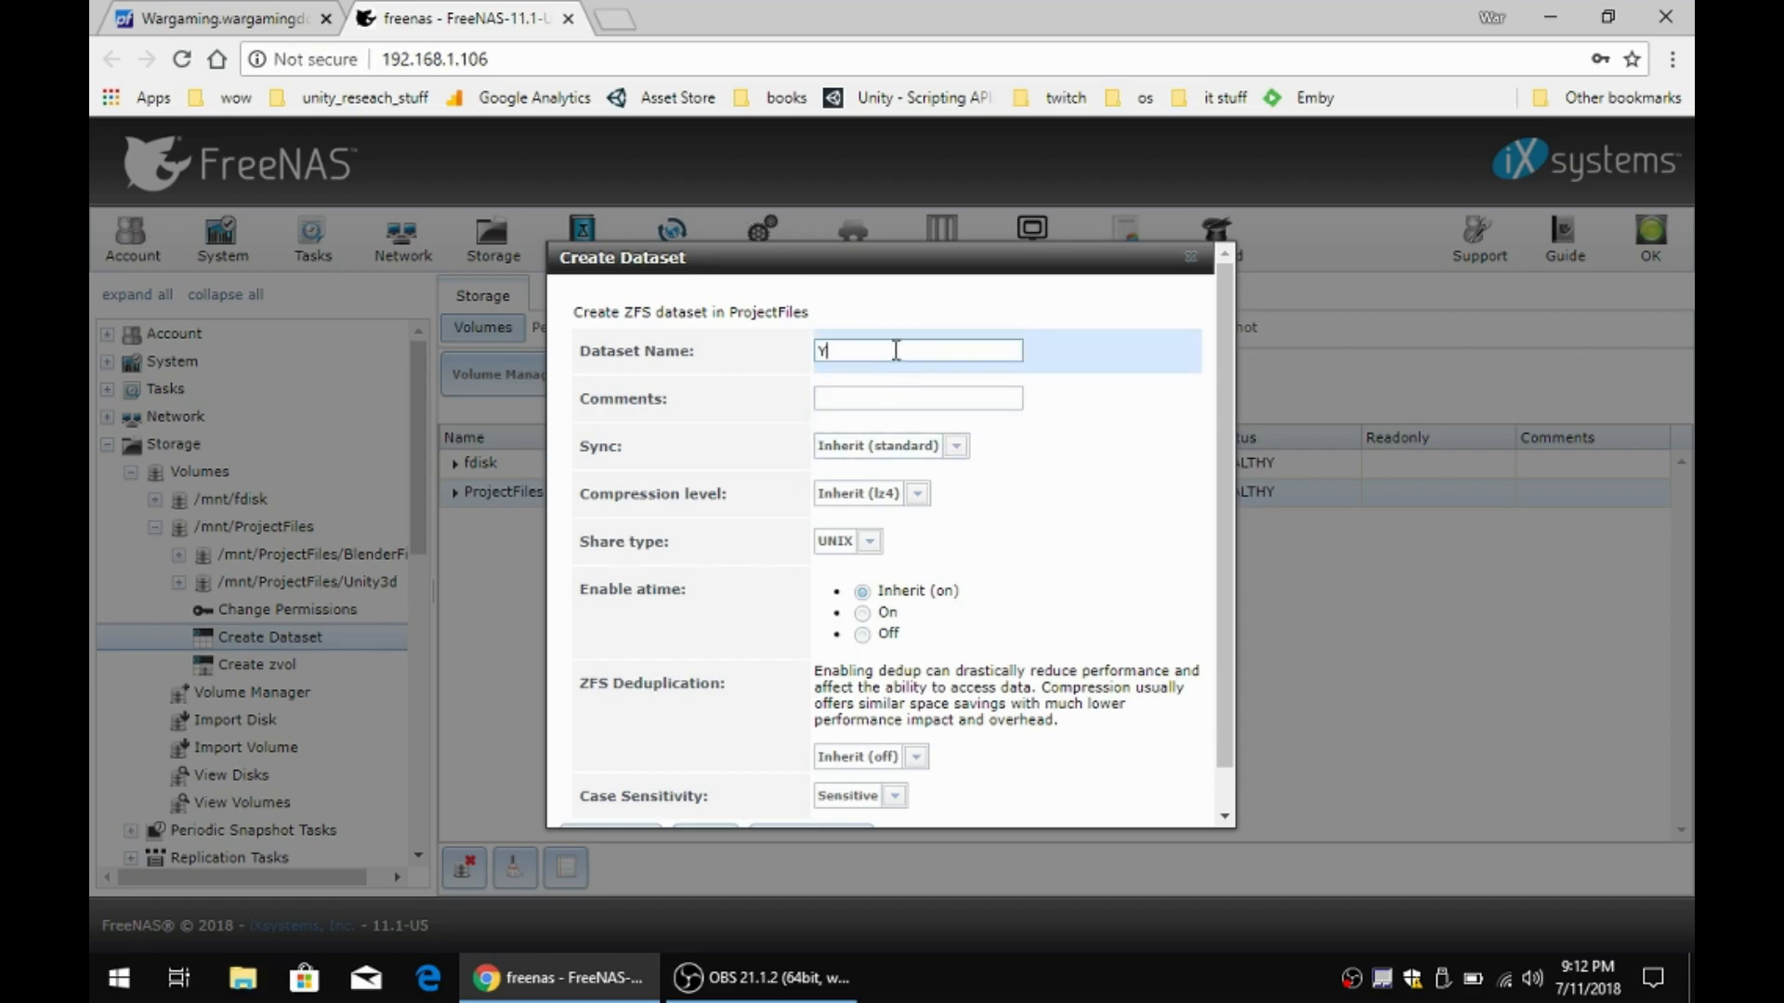
text(outube)
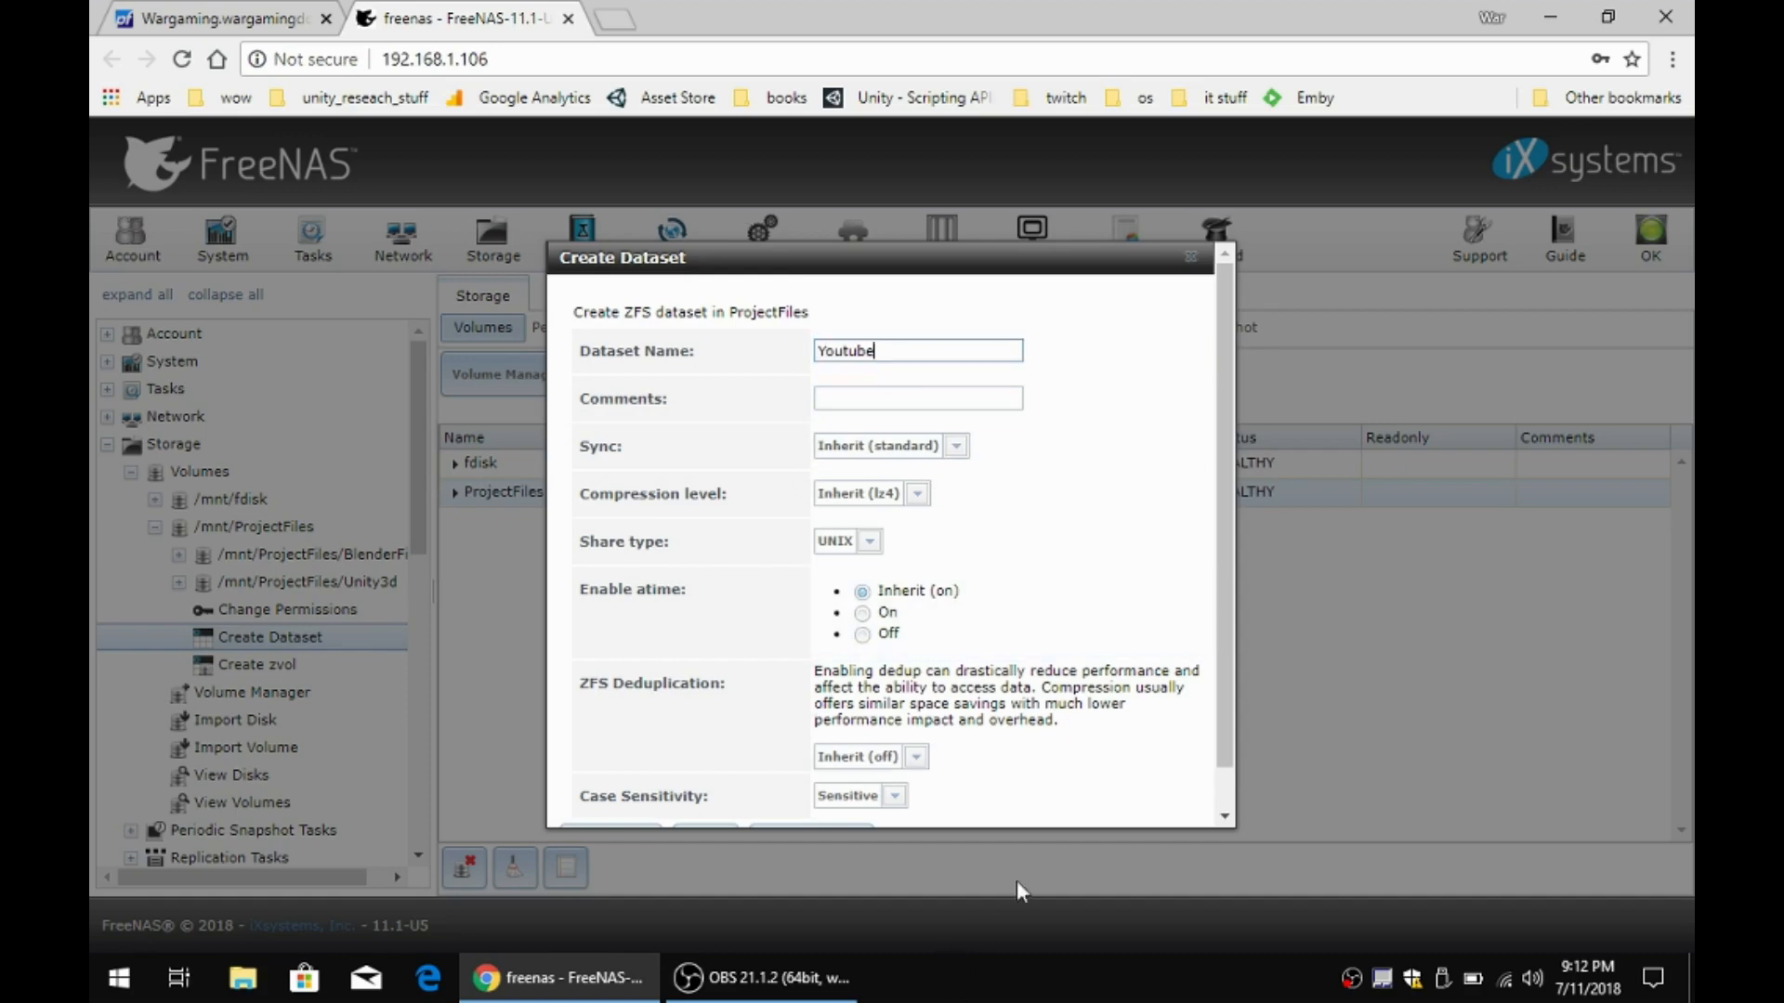
scroll(1067, 711, down, 1)
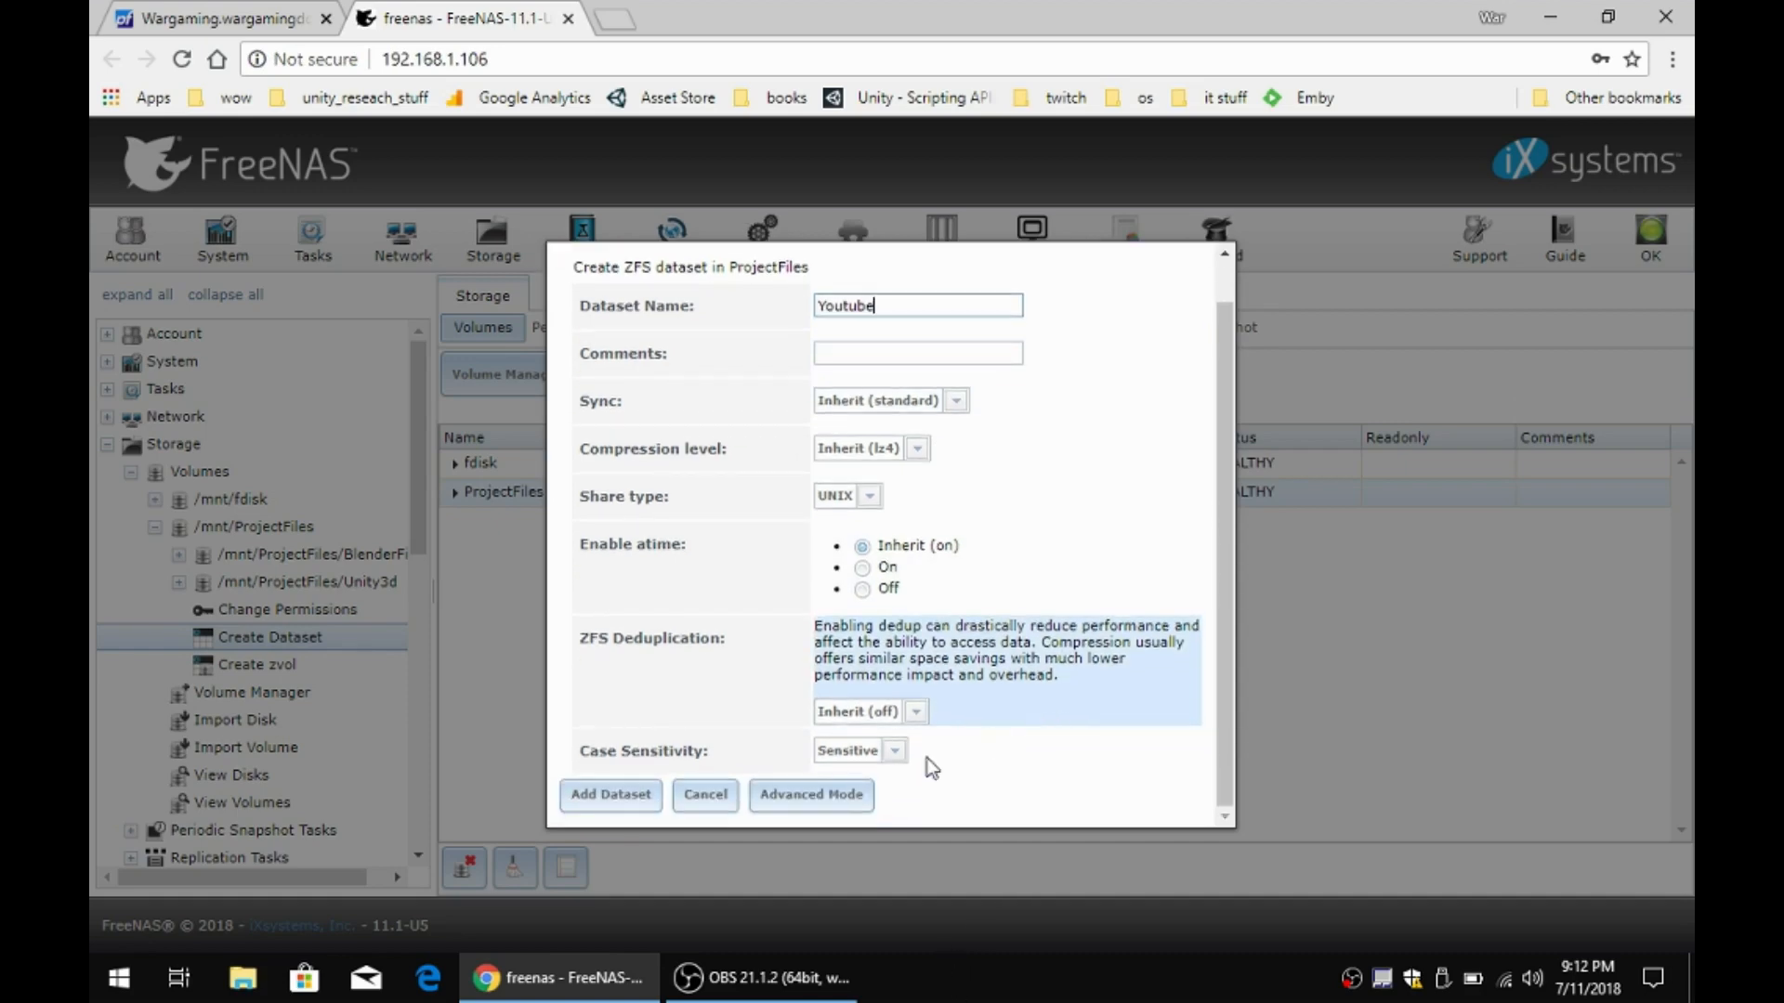
click(614, 797)
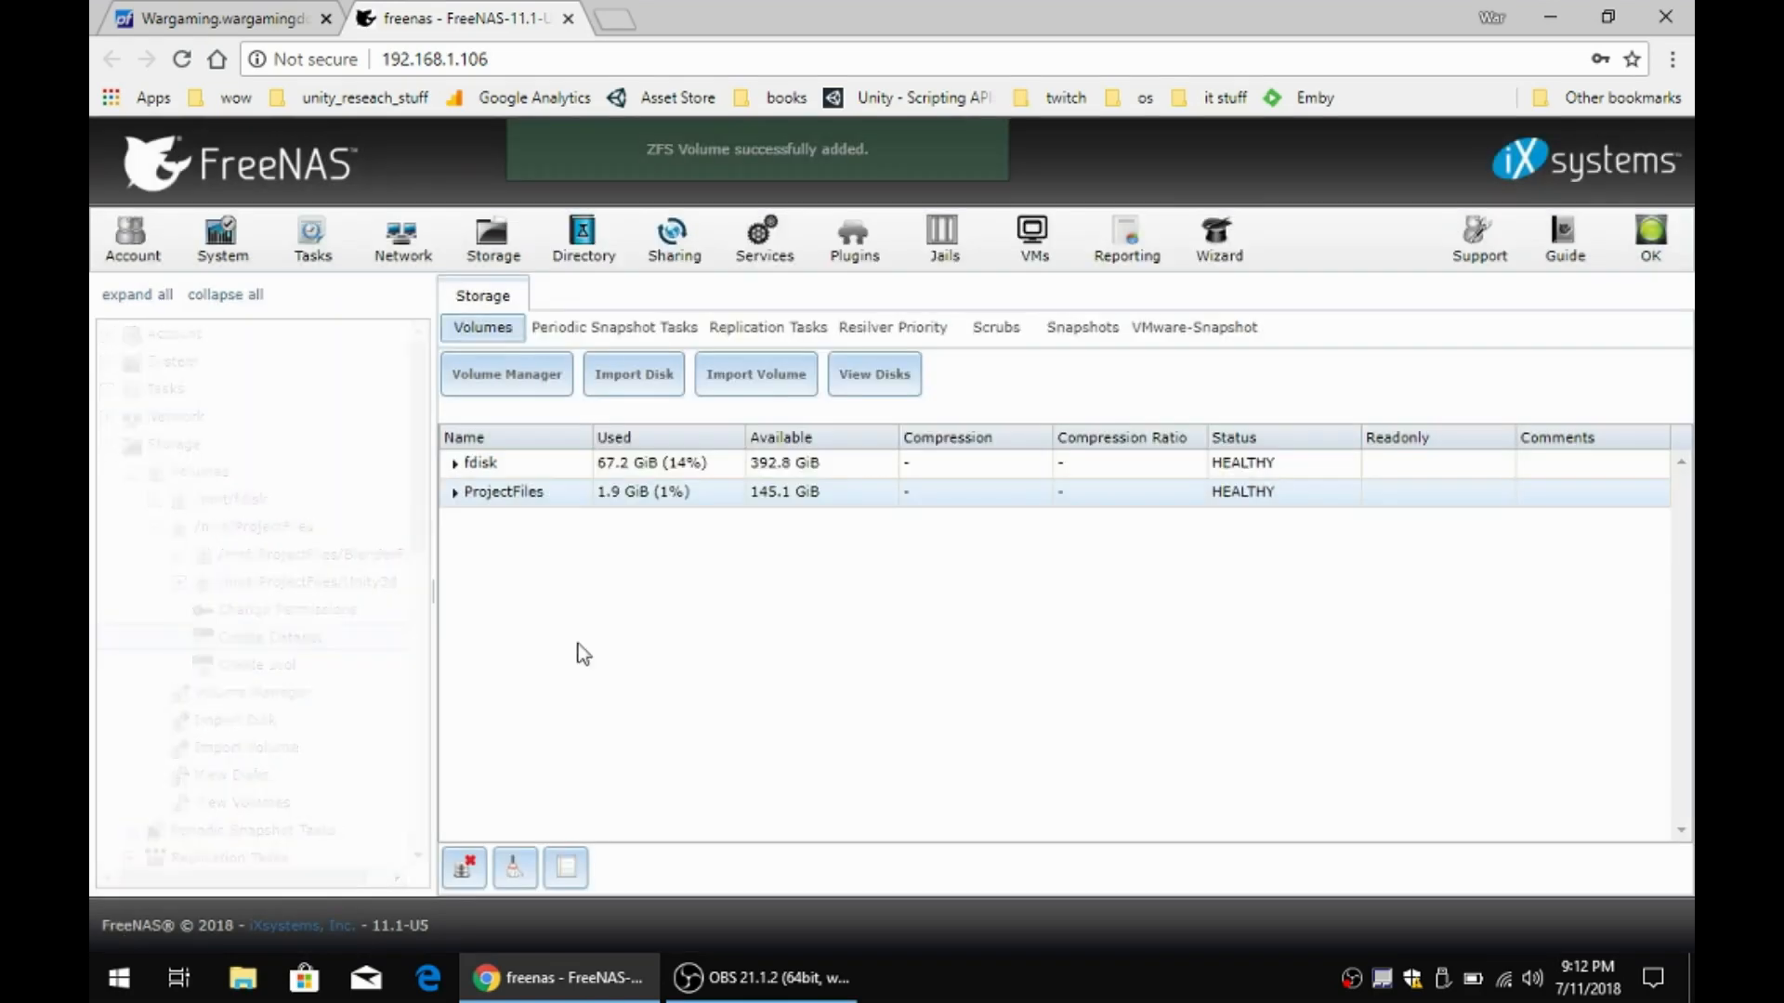
- Refresh the volume list and select the Youtube dataset under ProjectFiles
click(455, 495)
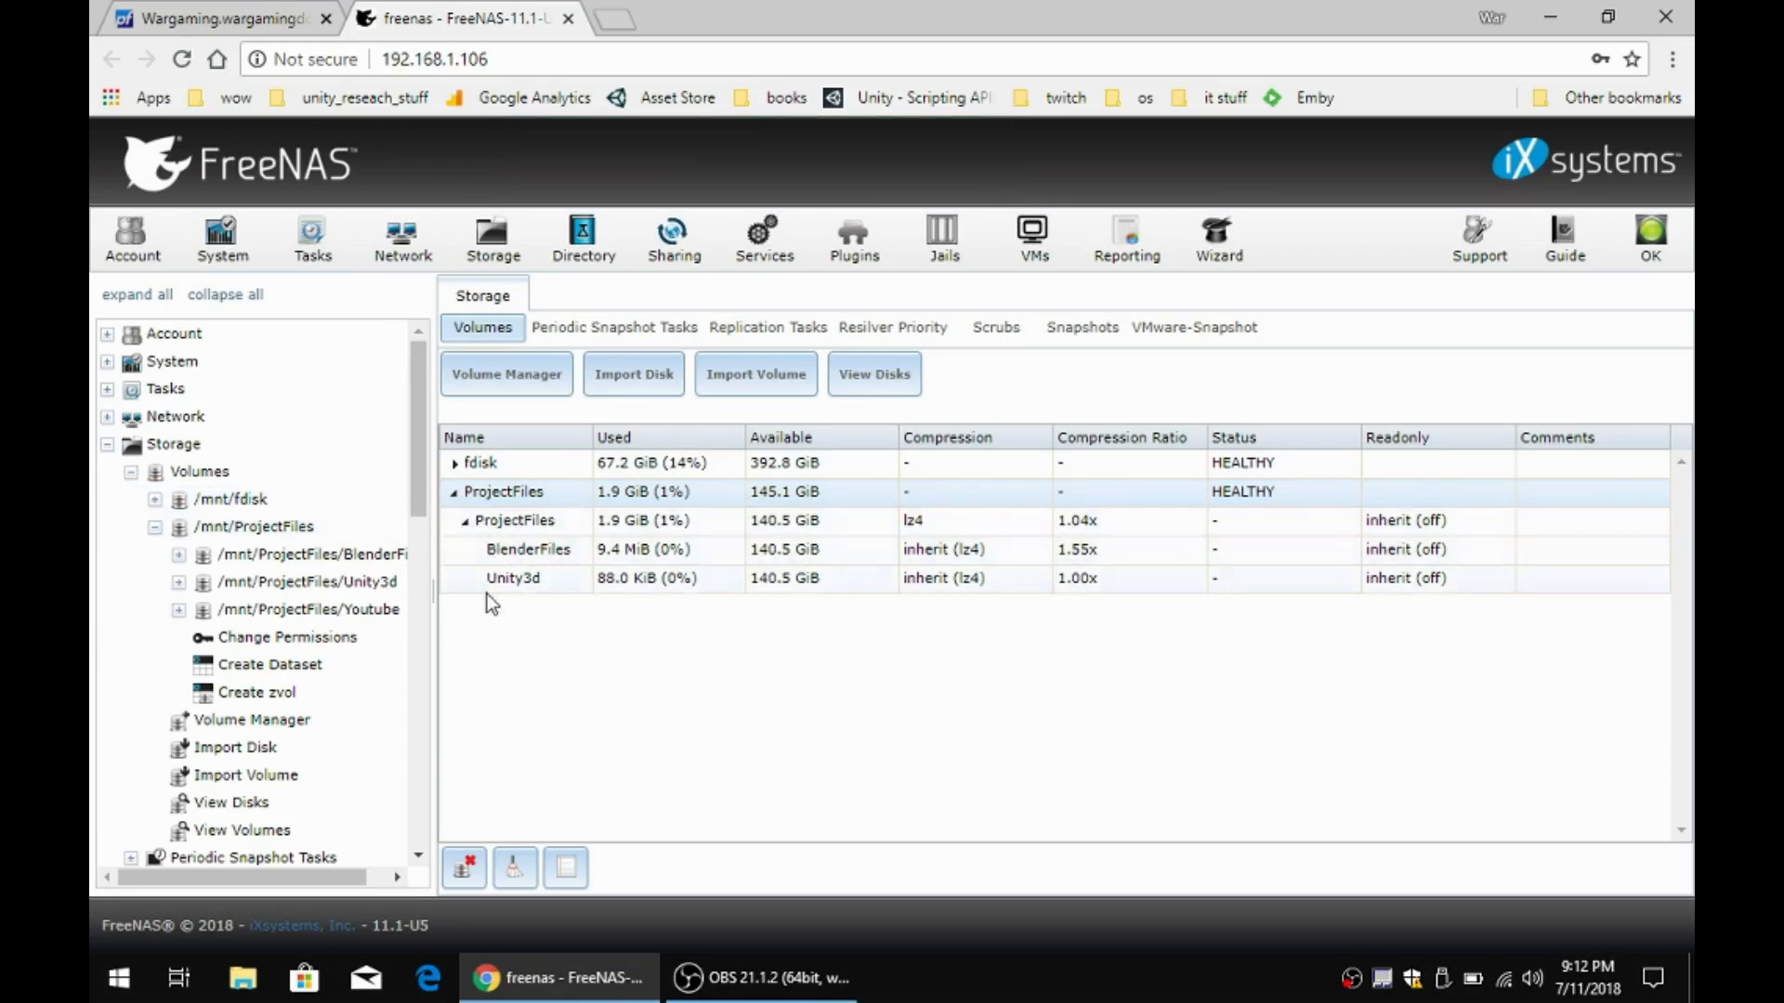
click(466, 523)
click(466, 526)
click(467, 526)
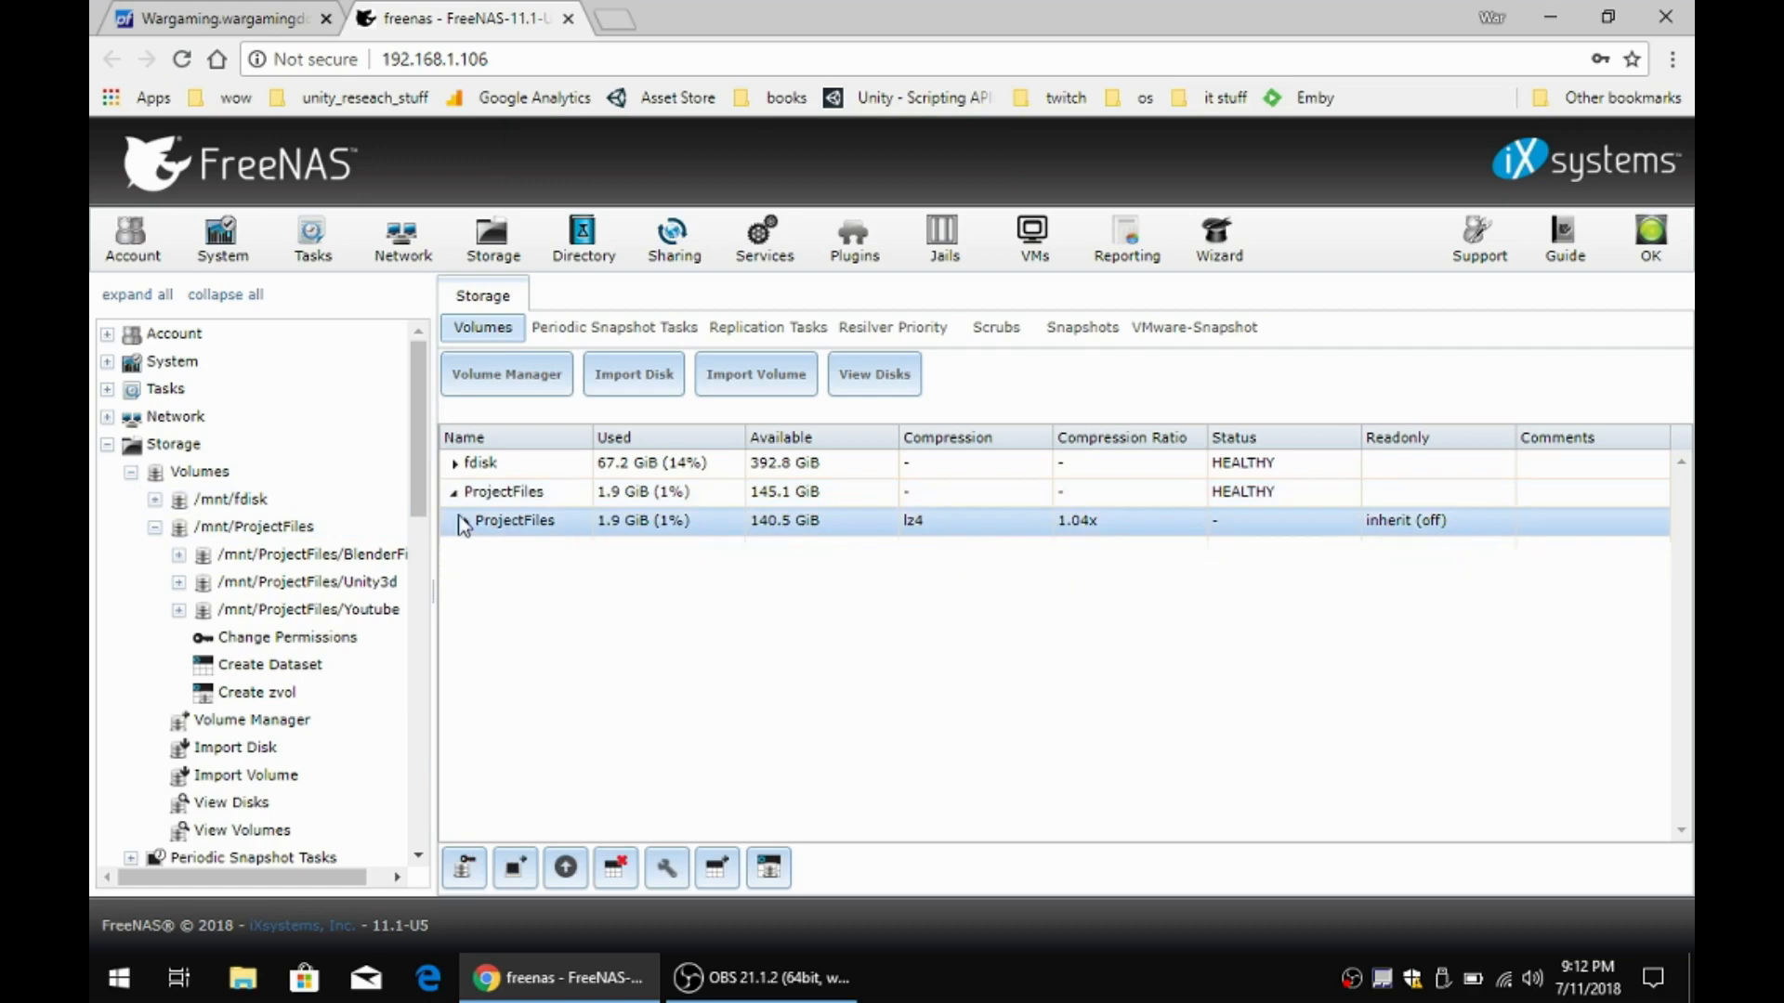
click(453, 497)
click(453, 498)
click(454, 498)
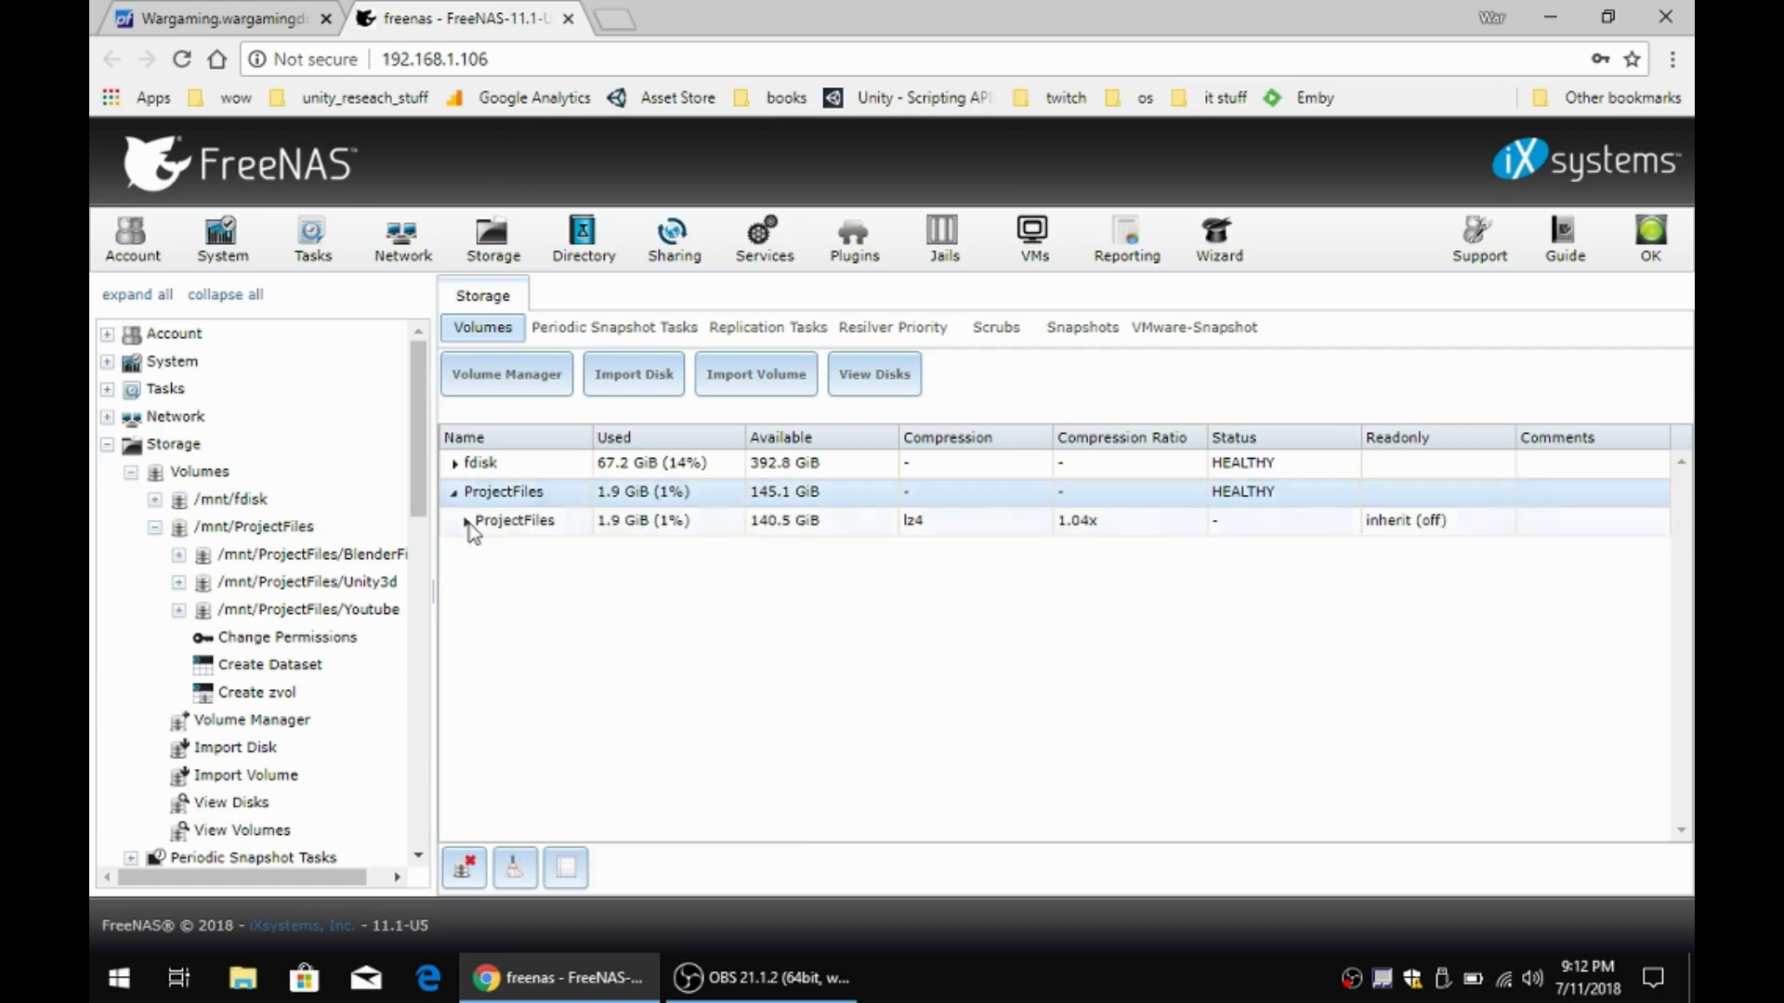
click(603, 330)
click(482, 327)
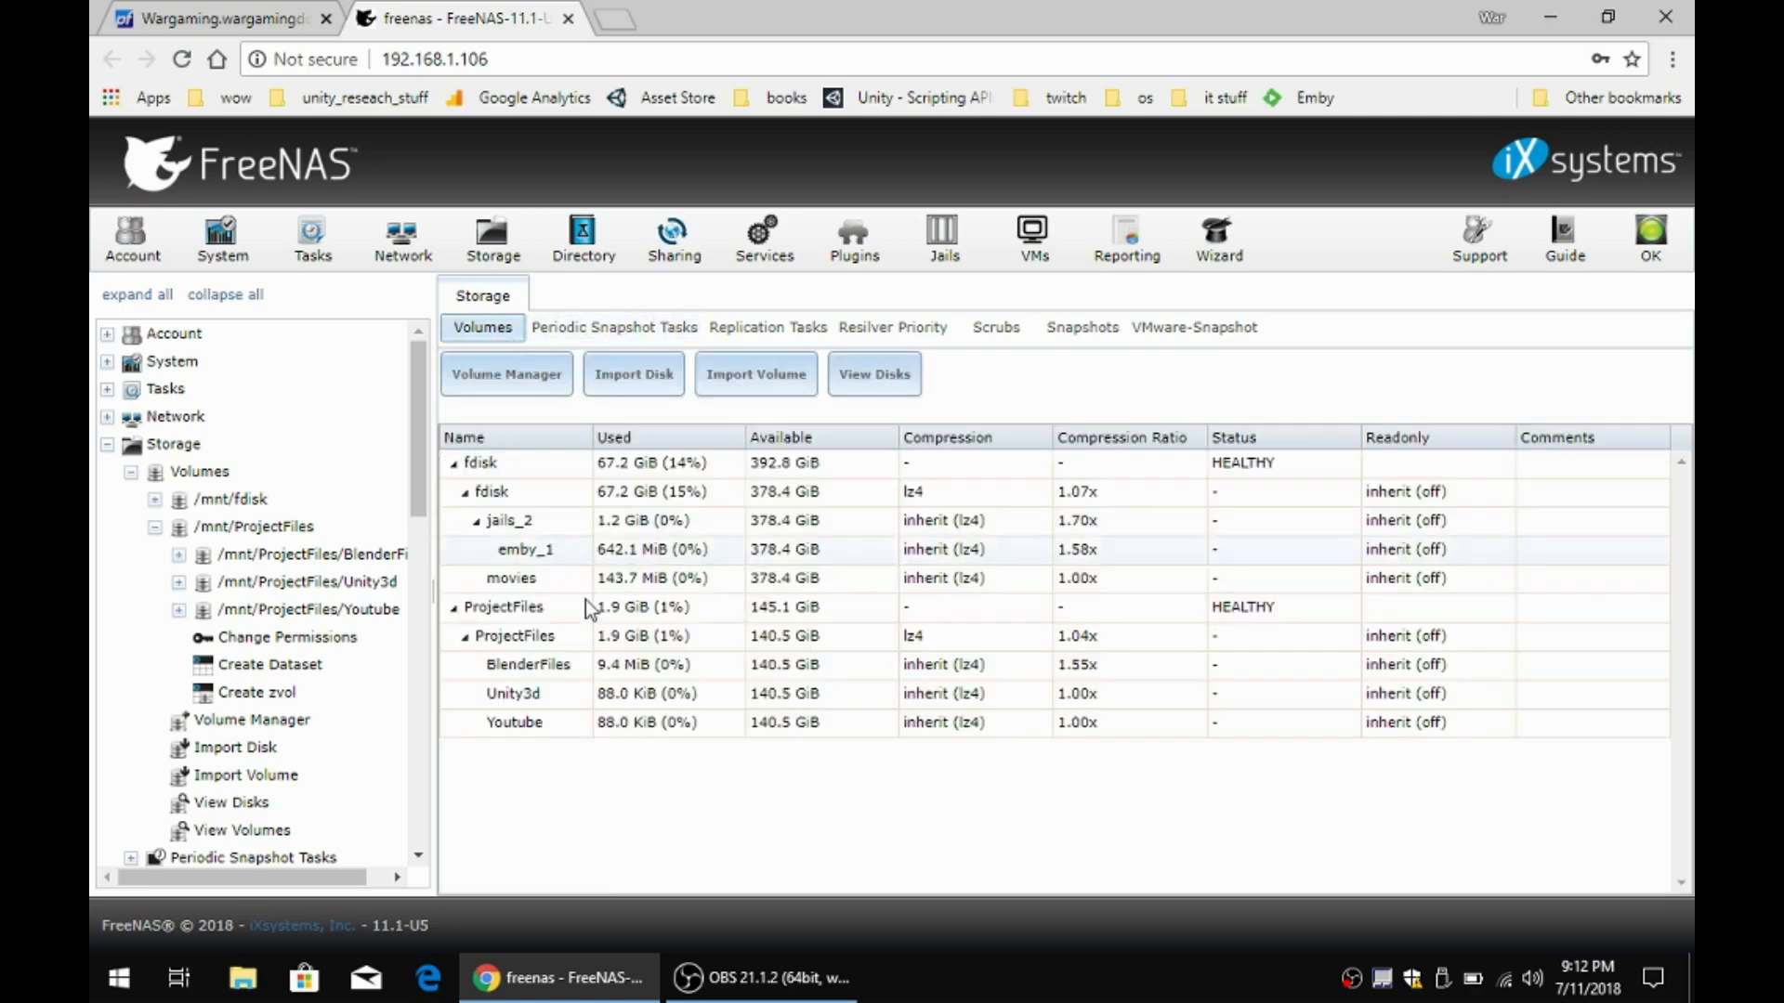
click(595, 701)
click(593, 730)
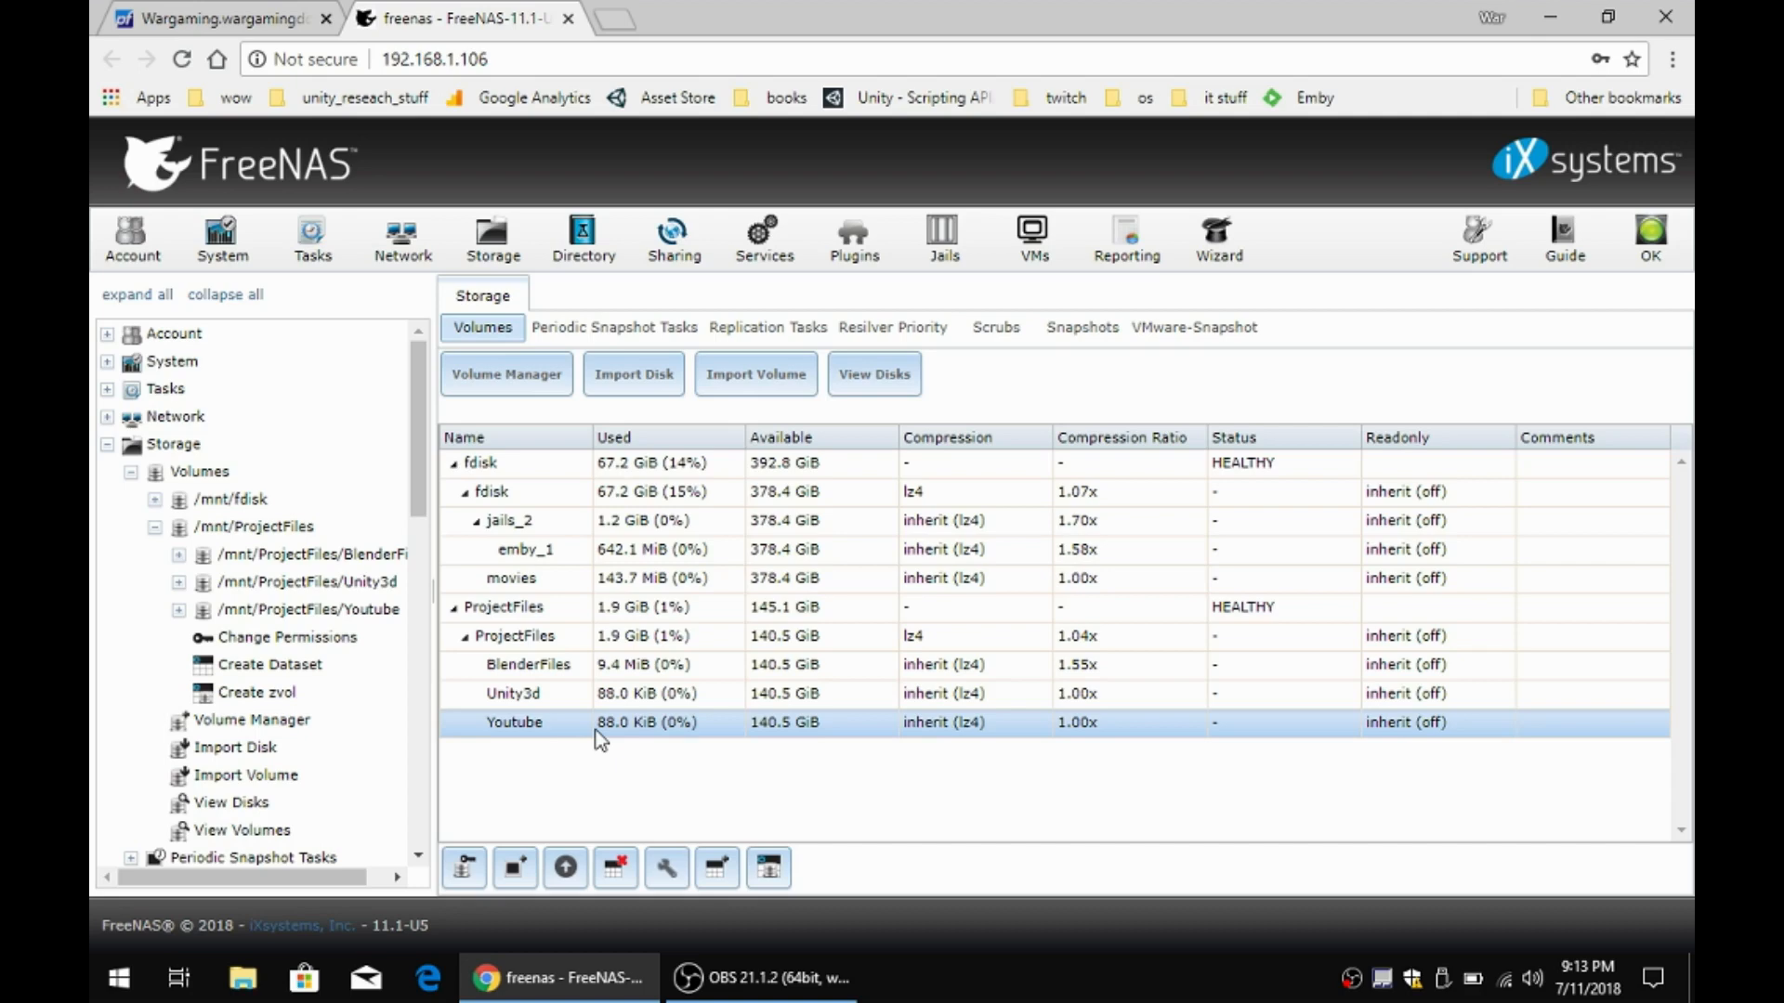
- Add a Windows (SMB) share with the path /mnt/ProjectFiles/Youtube
scroll(362, 665, down, 5)
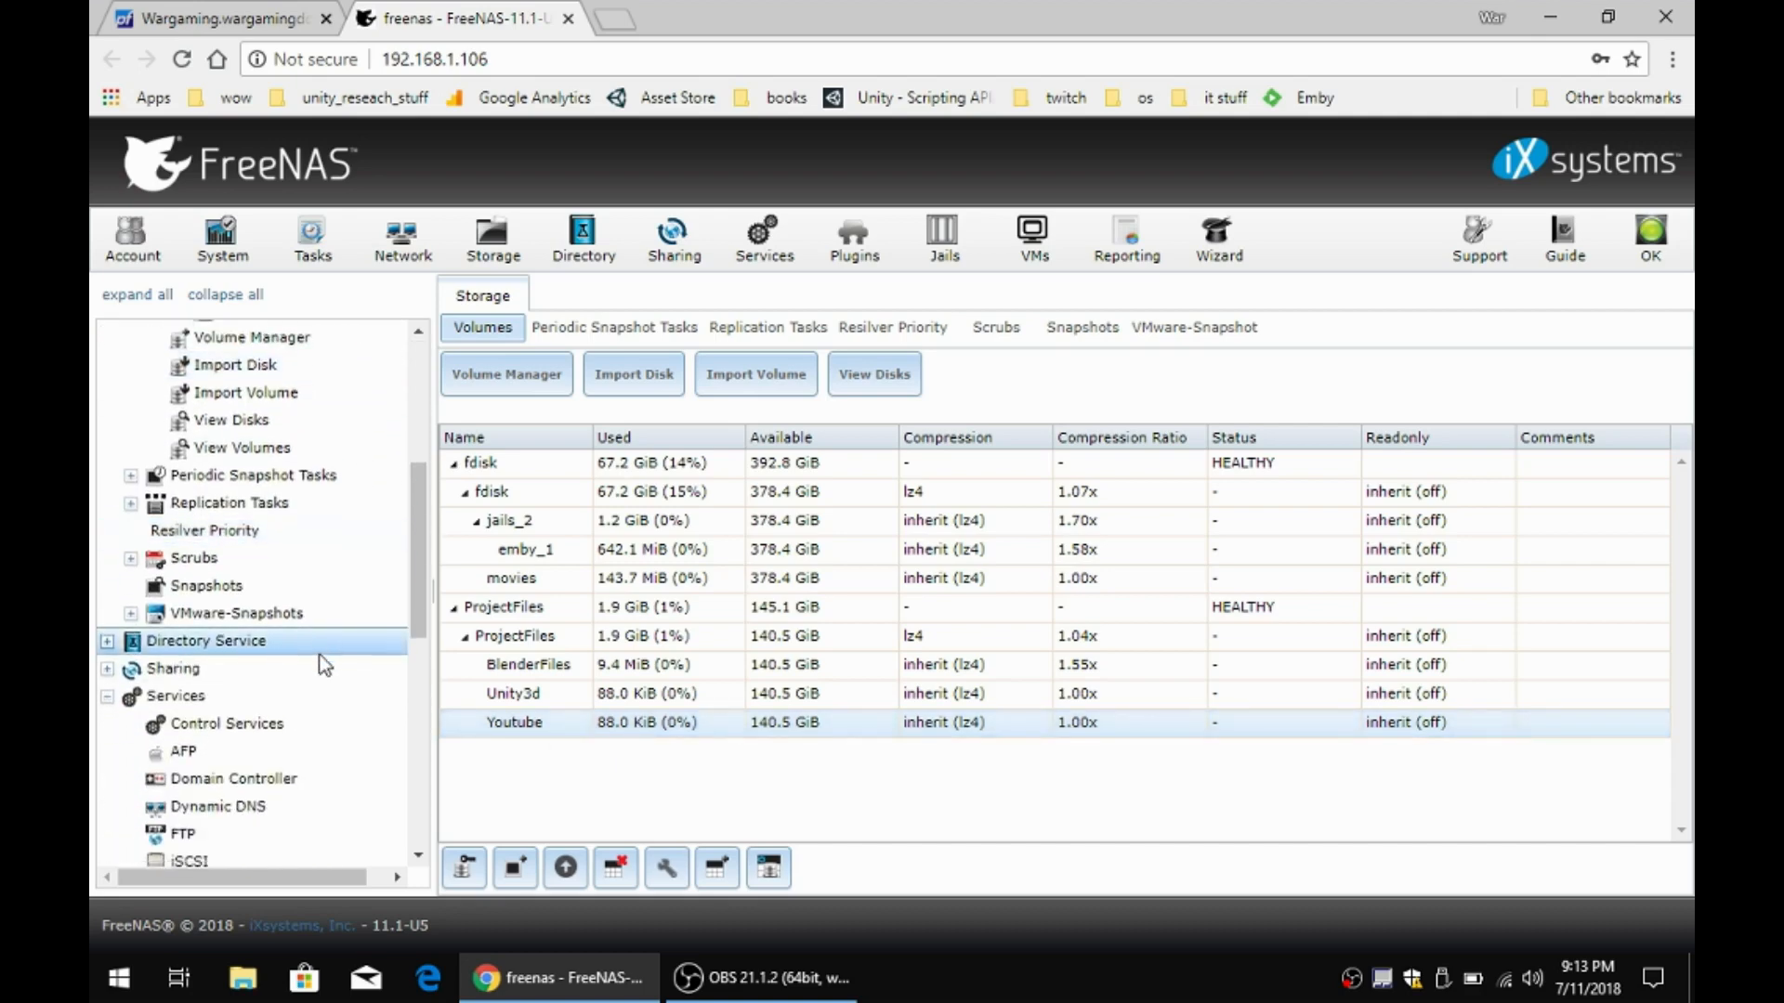
scroll(323, 665, down, 5)
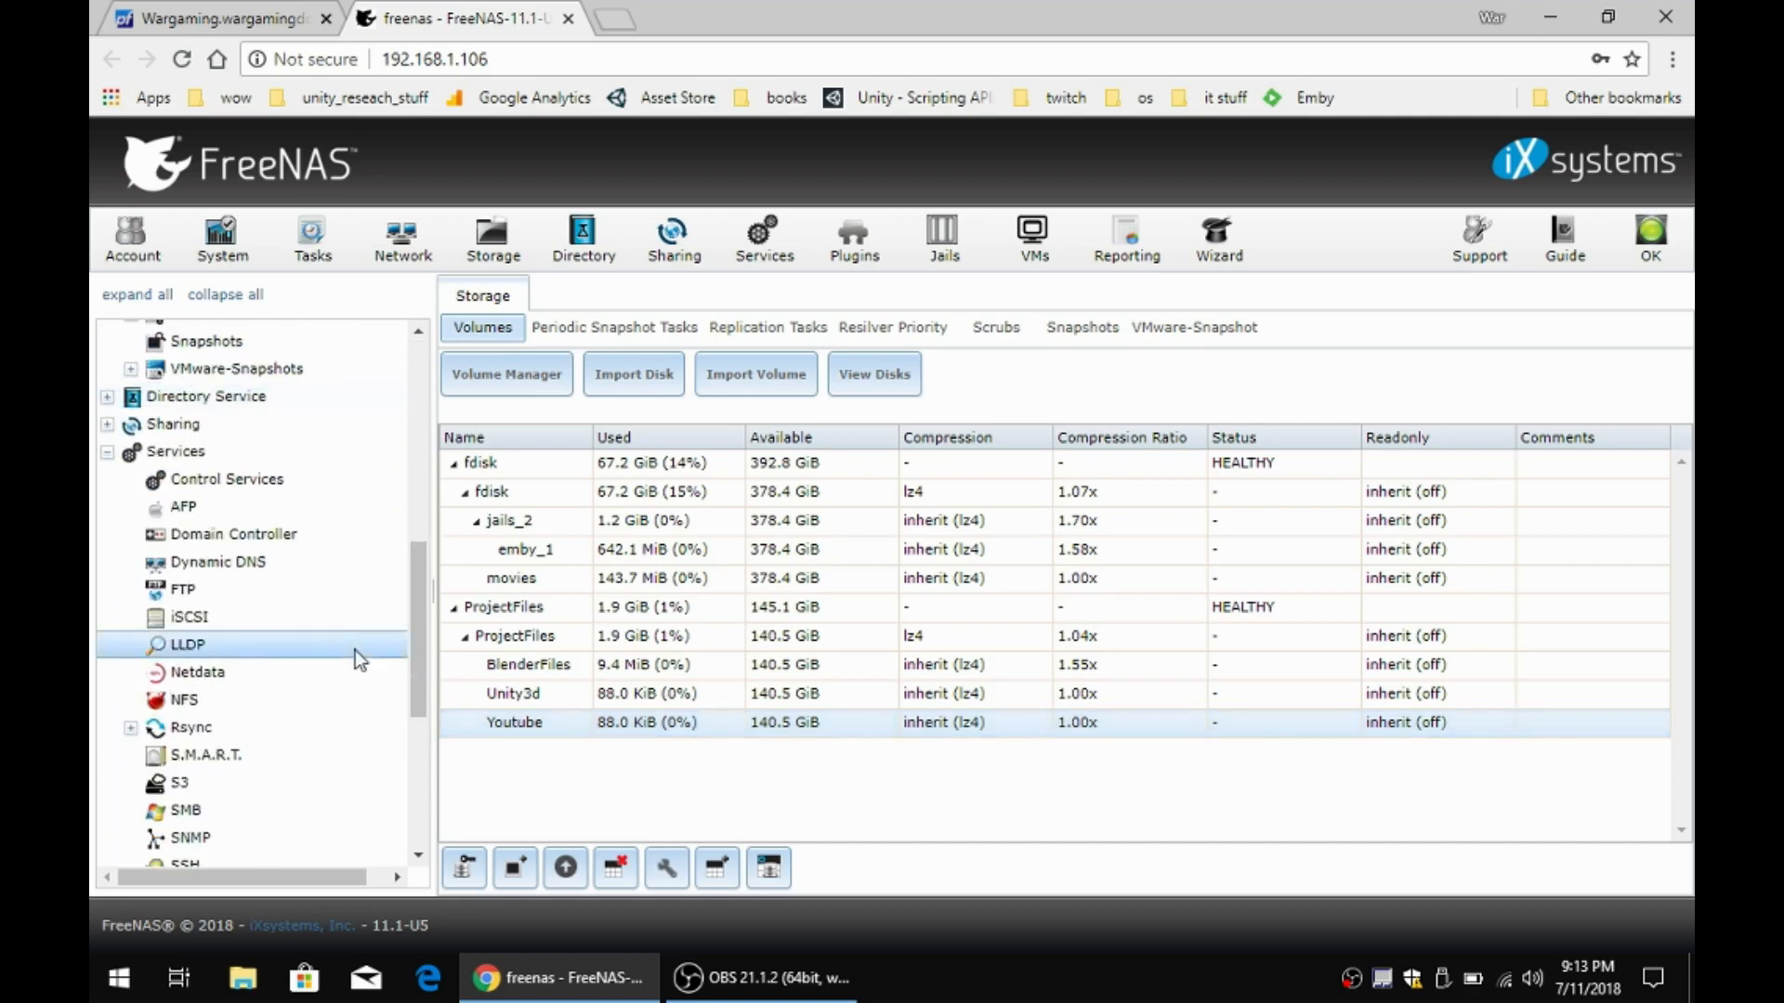
click(109, 453)
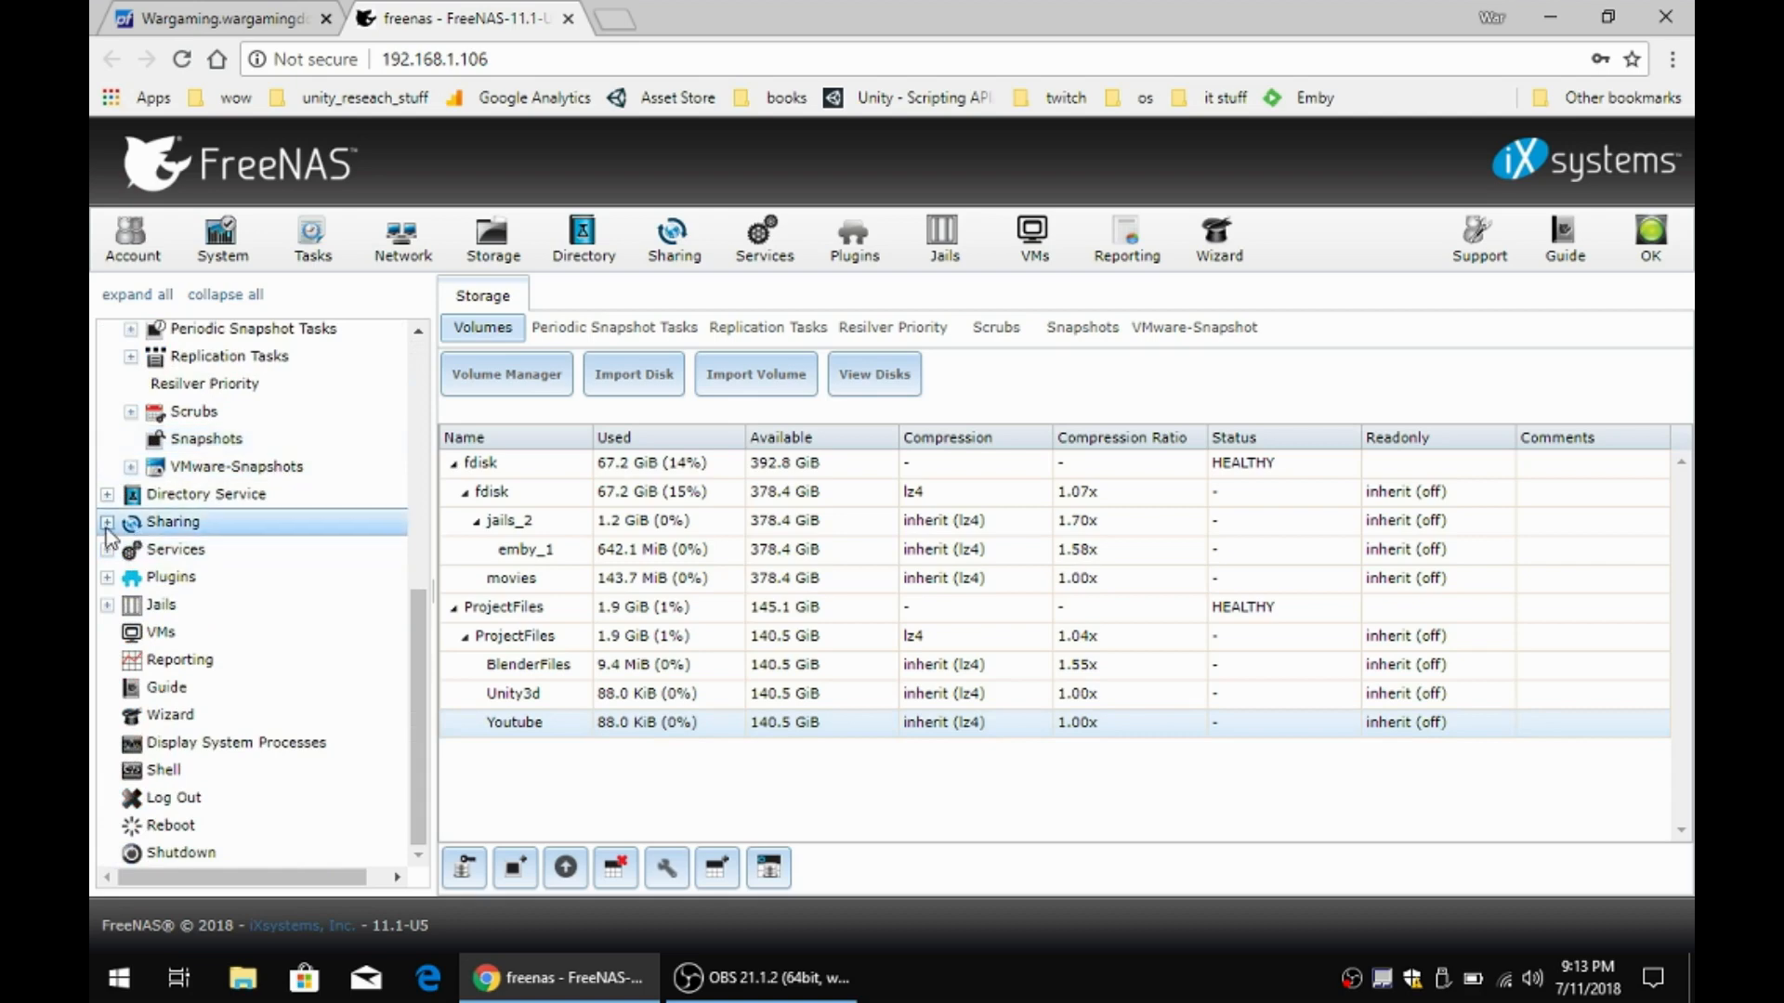
click(107, 523)
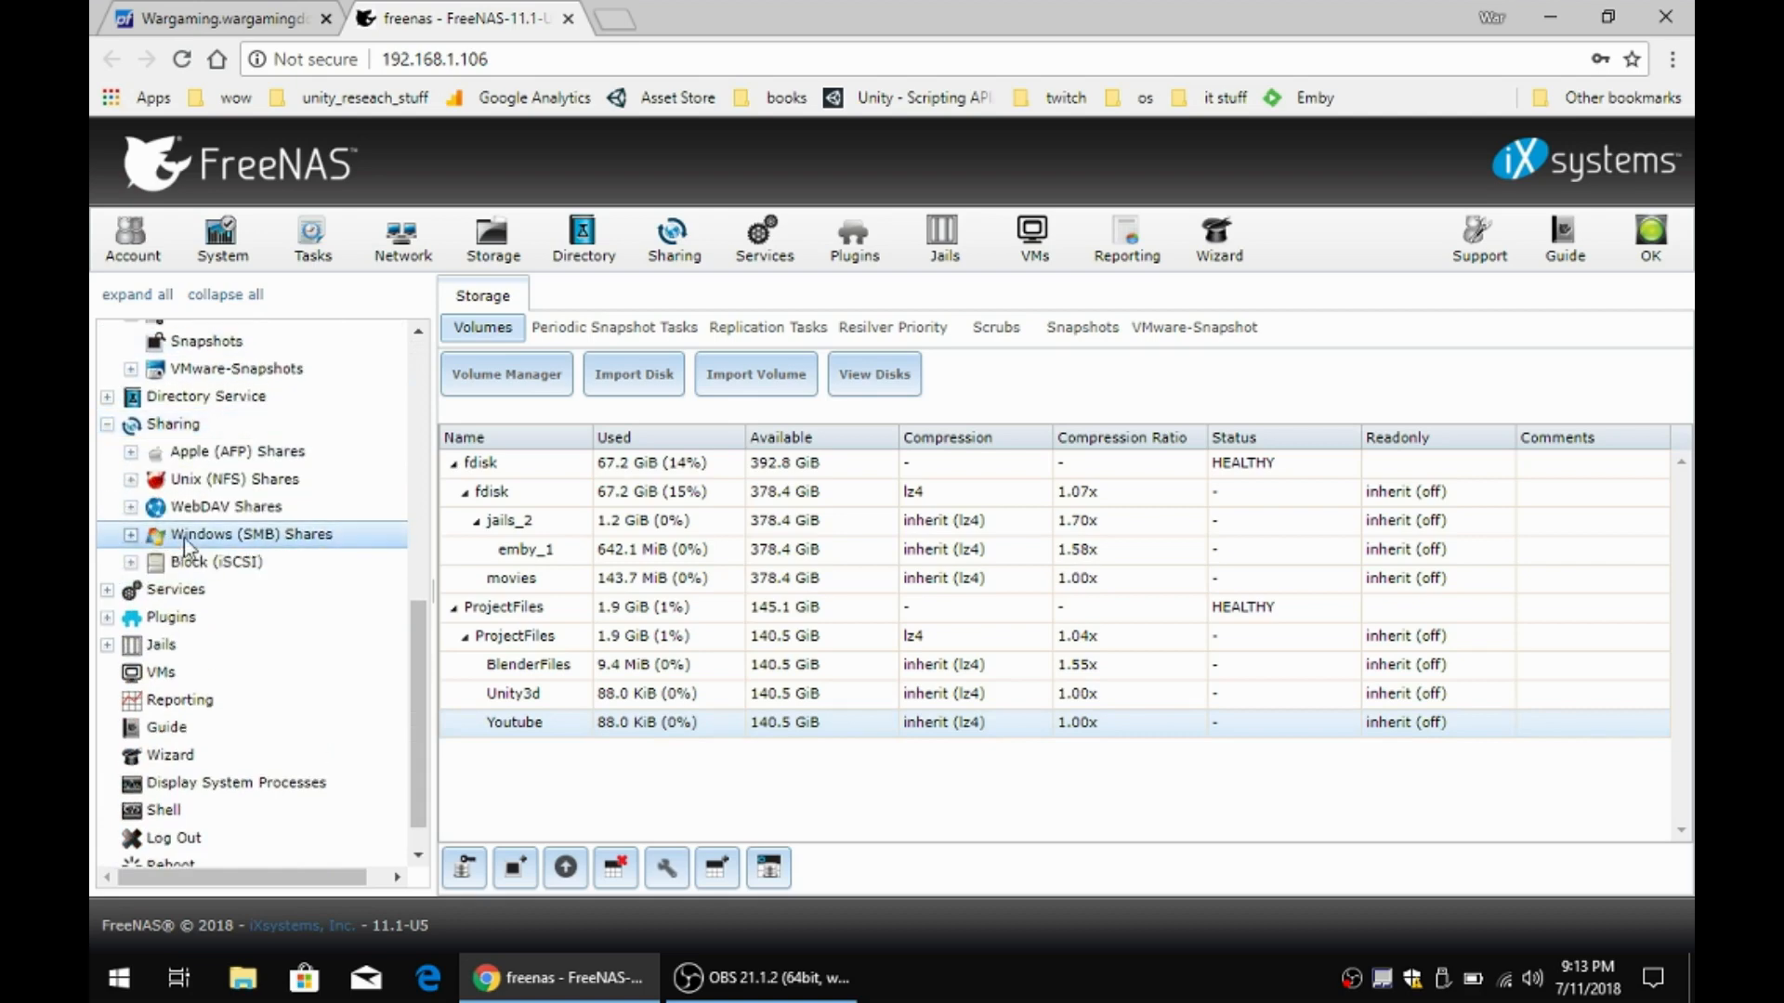
click(131, 535)
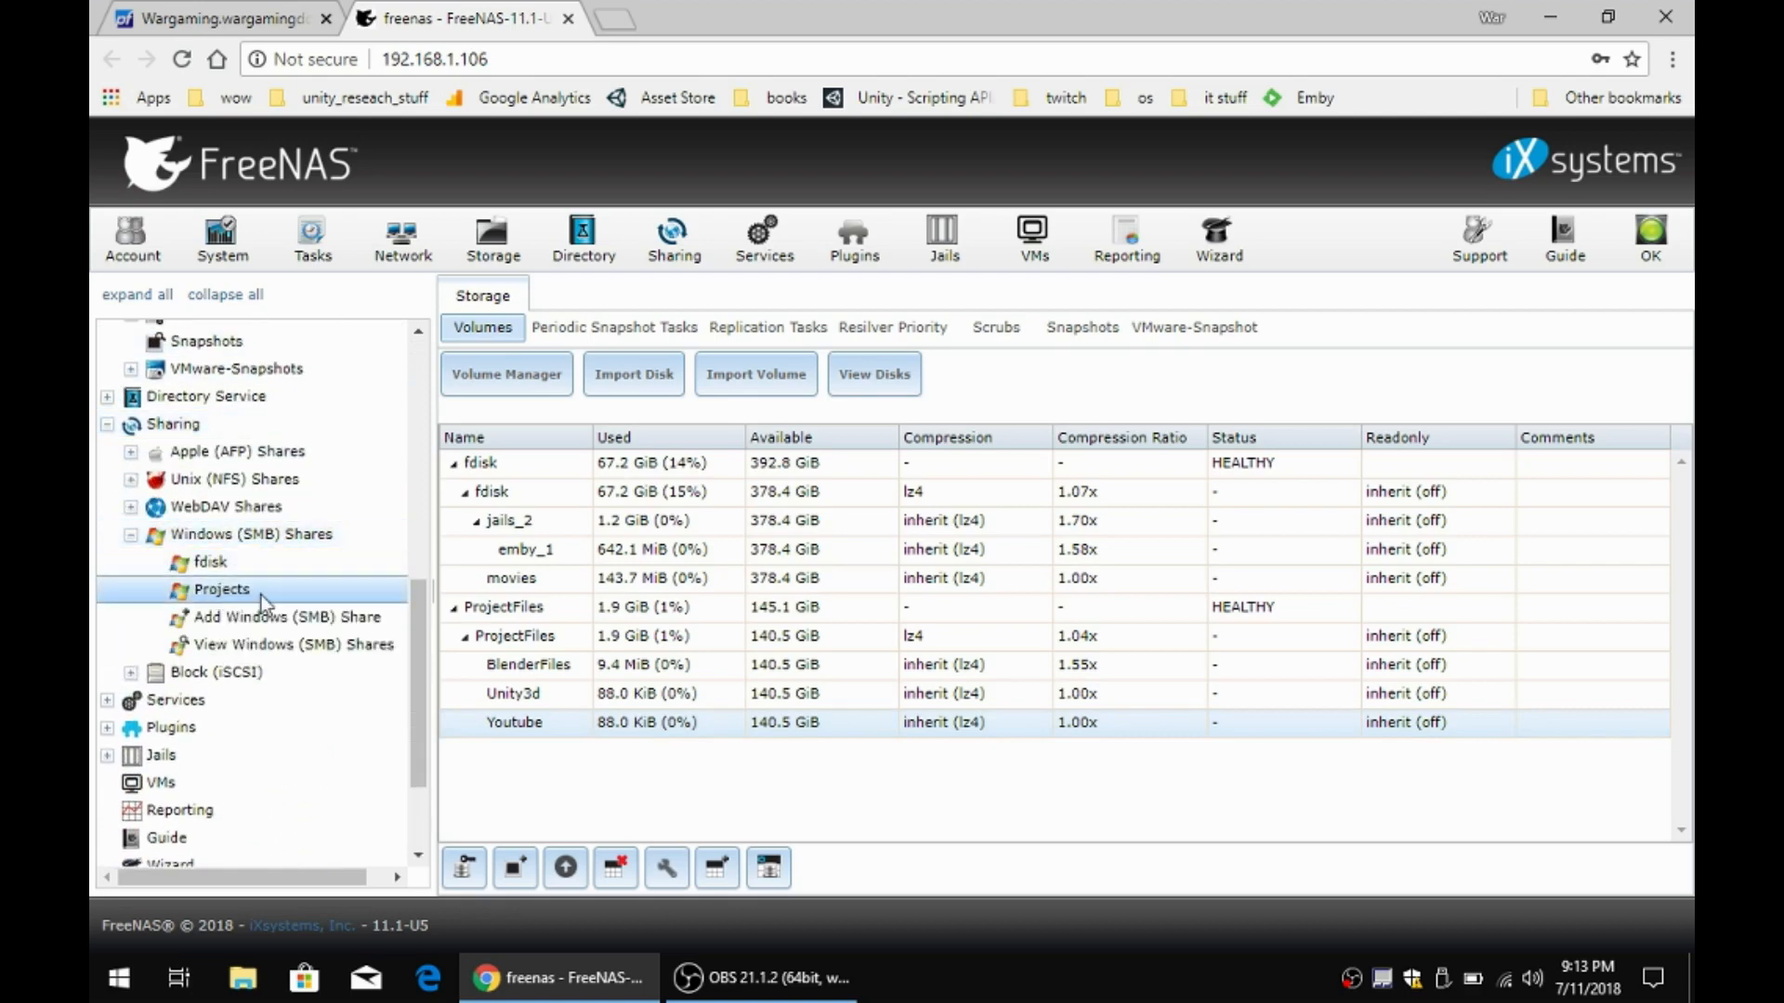
click(304, 625)
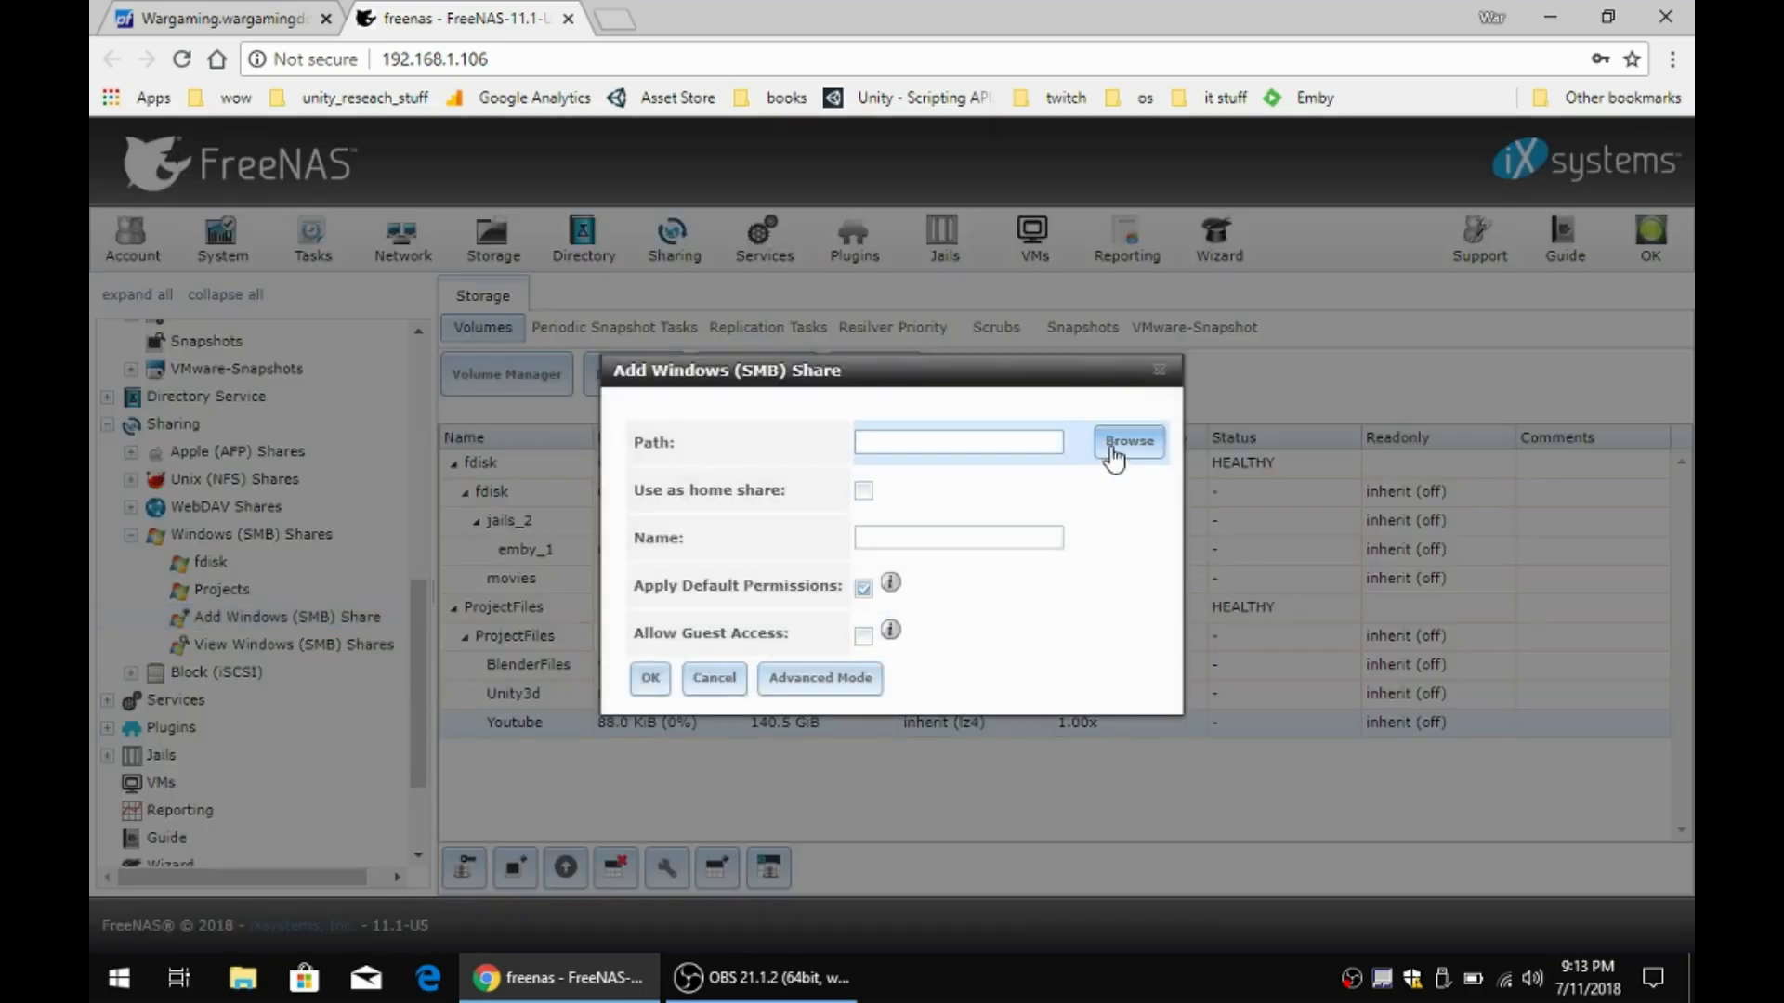
click(1114, 446)
click(885, 389)
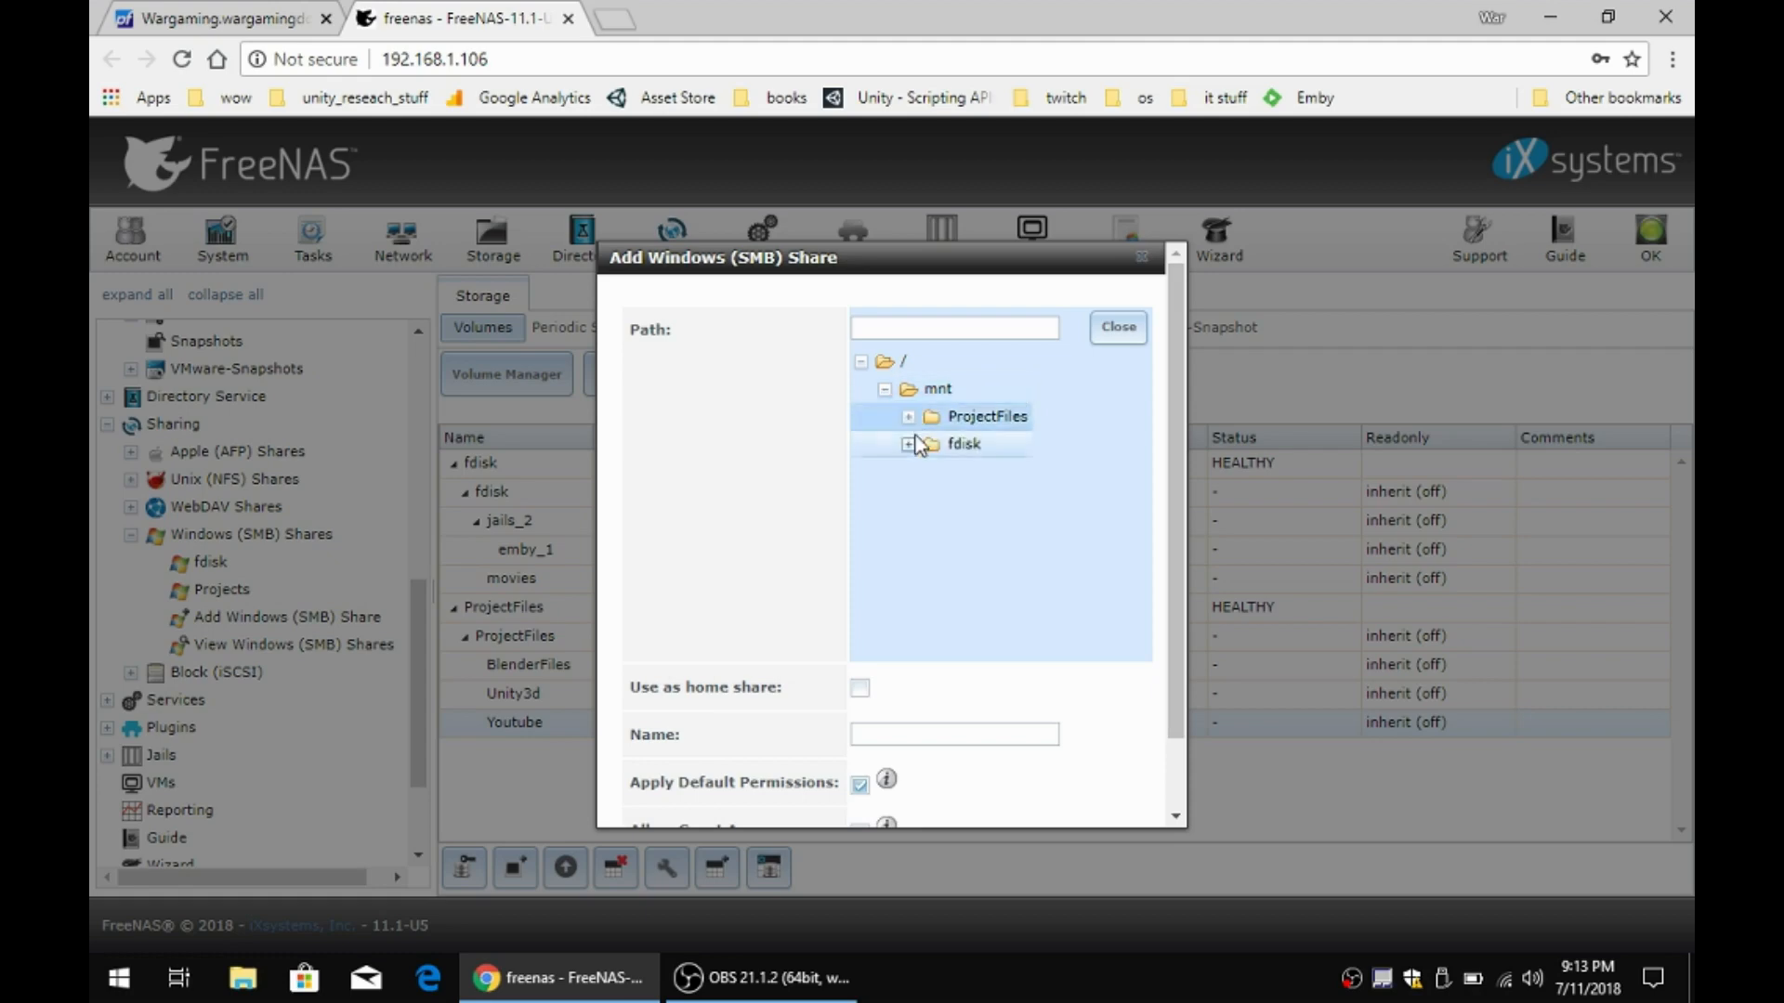
click(908, 416)
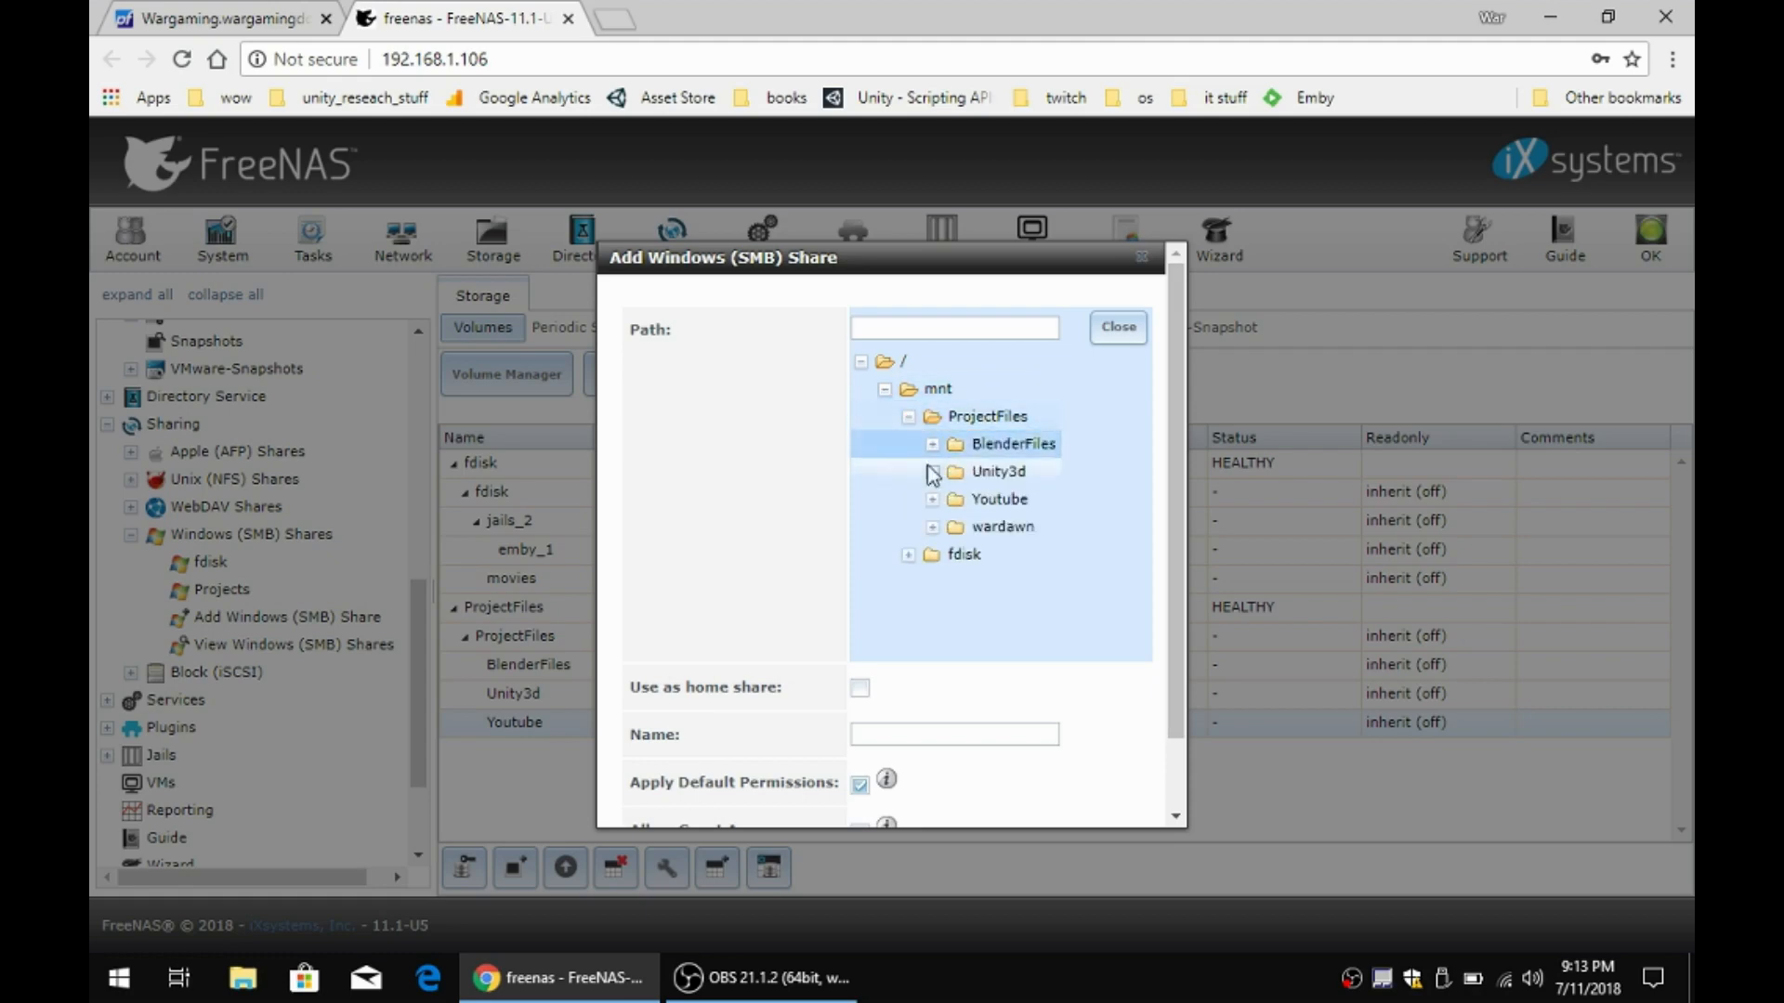
click(960, 504)
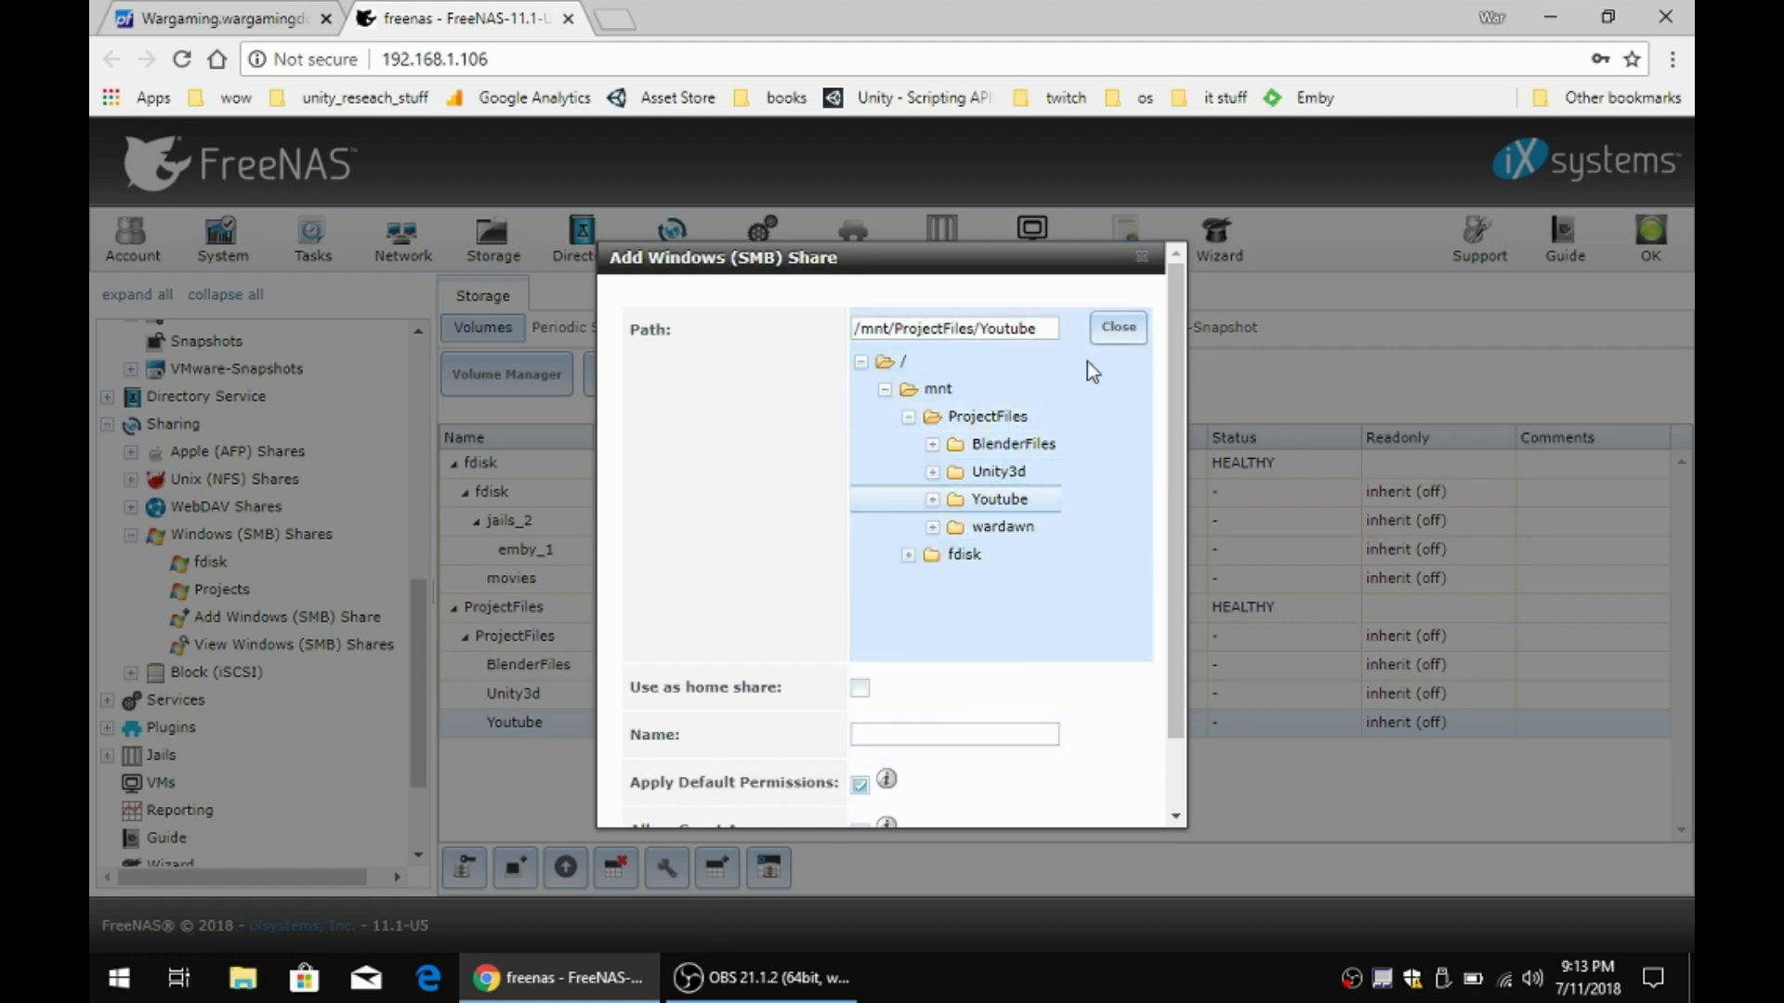
scroll(1134, 716, down, 1)
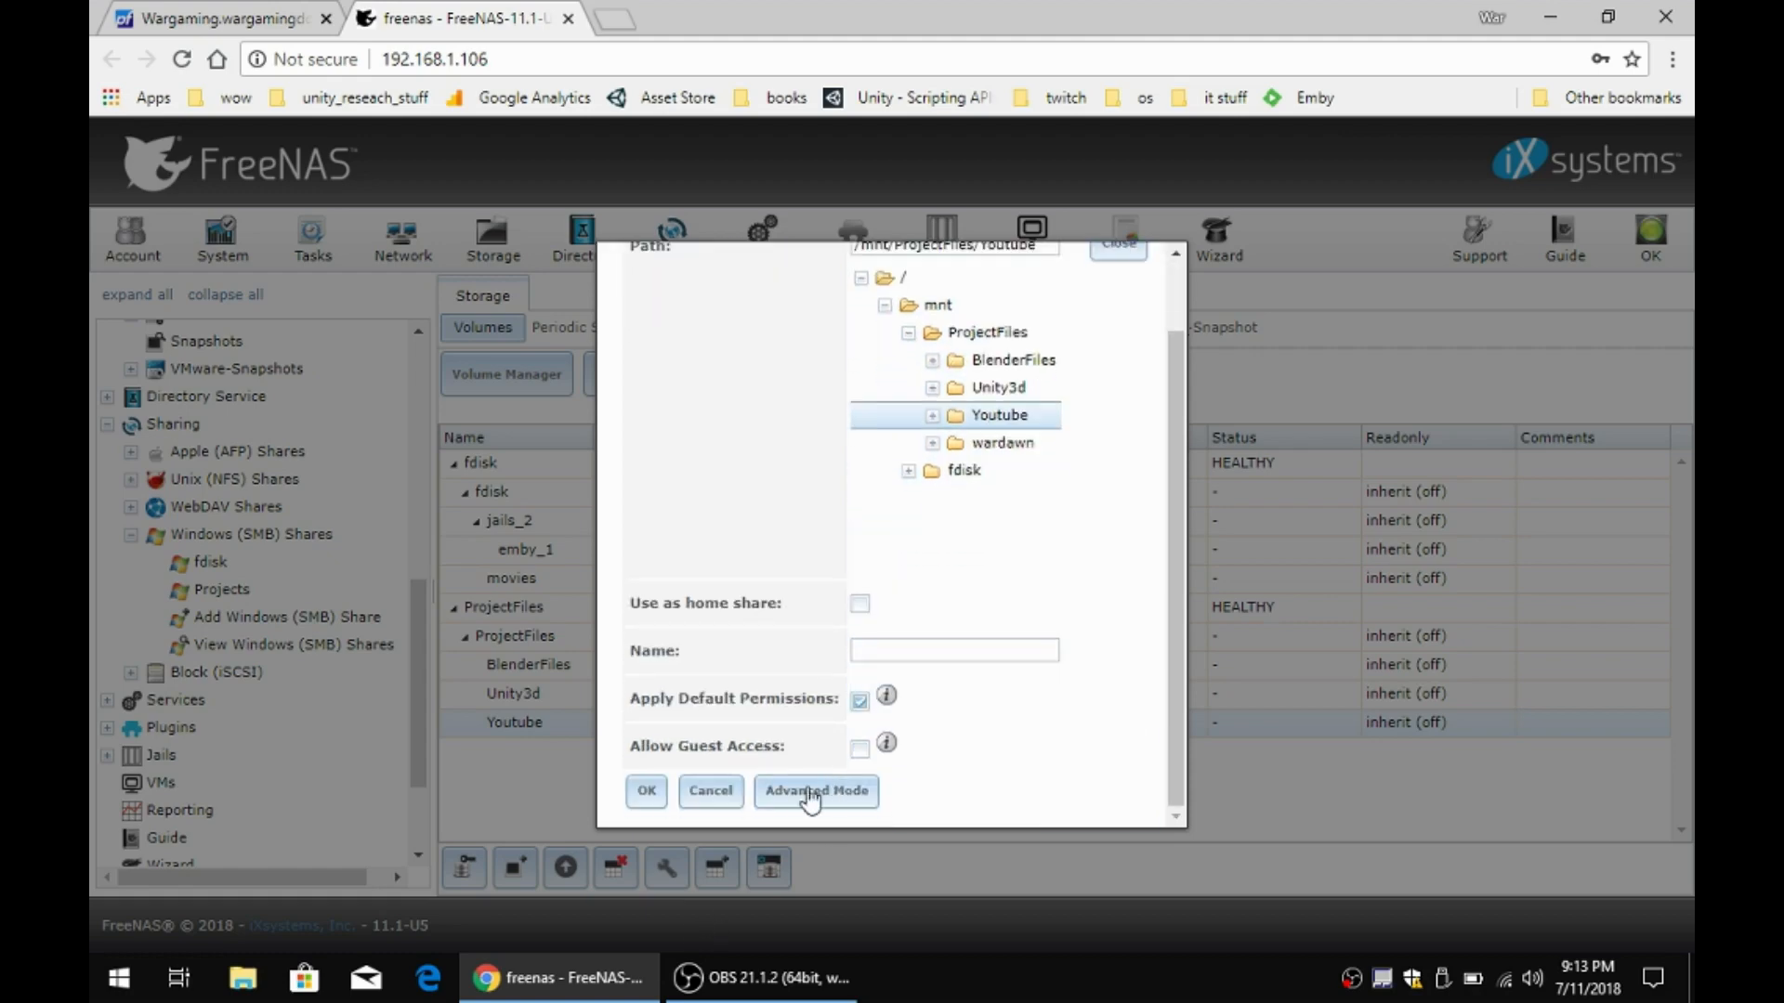
click(641, 791)
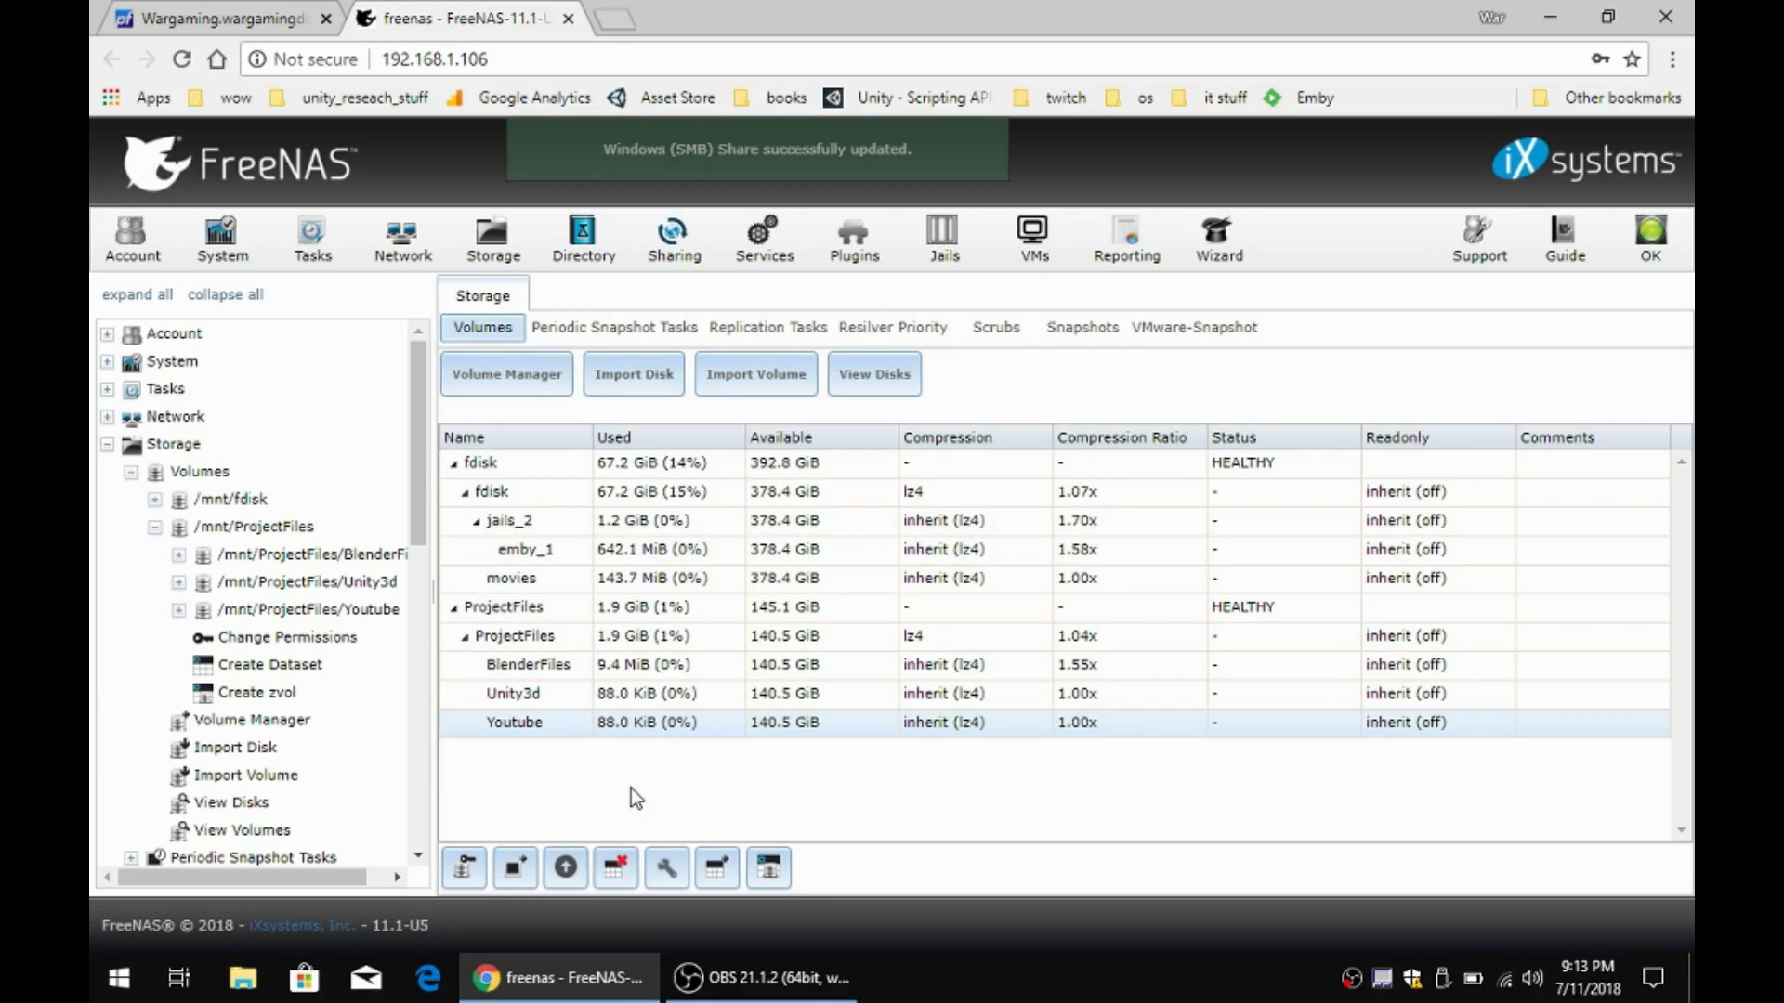
- Switch to File Explorer and start adding a network location under This PC
click(240, 990)
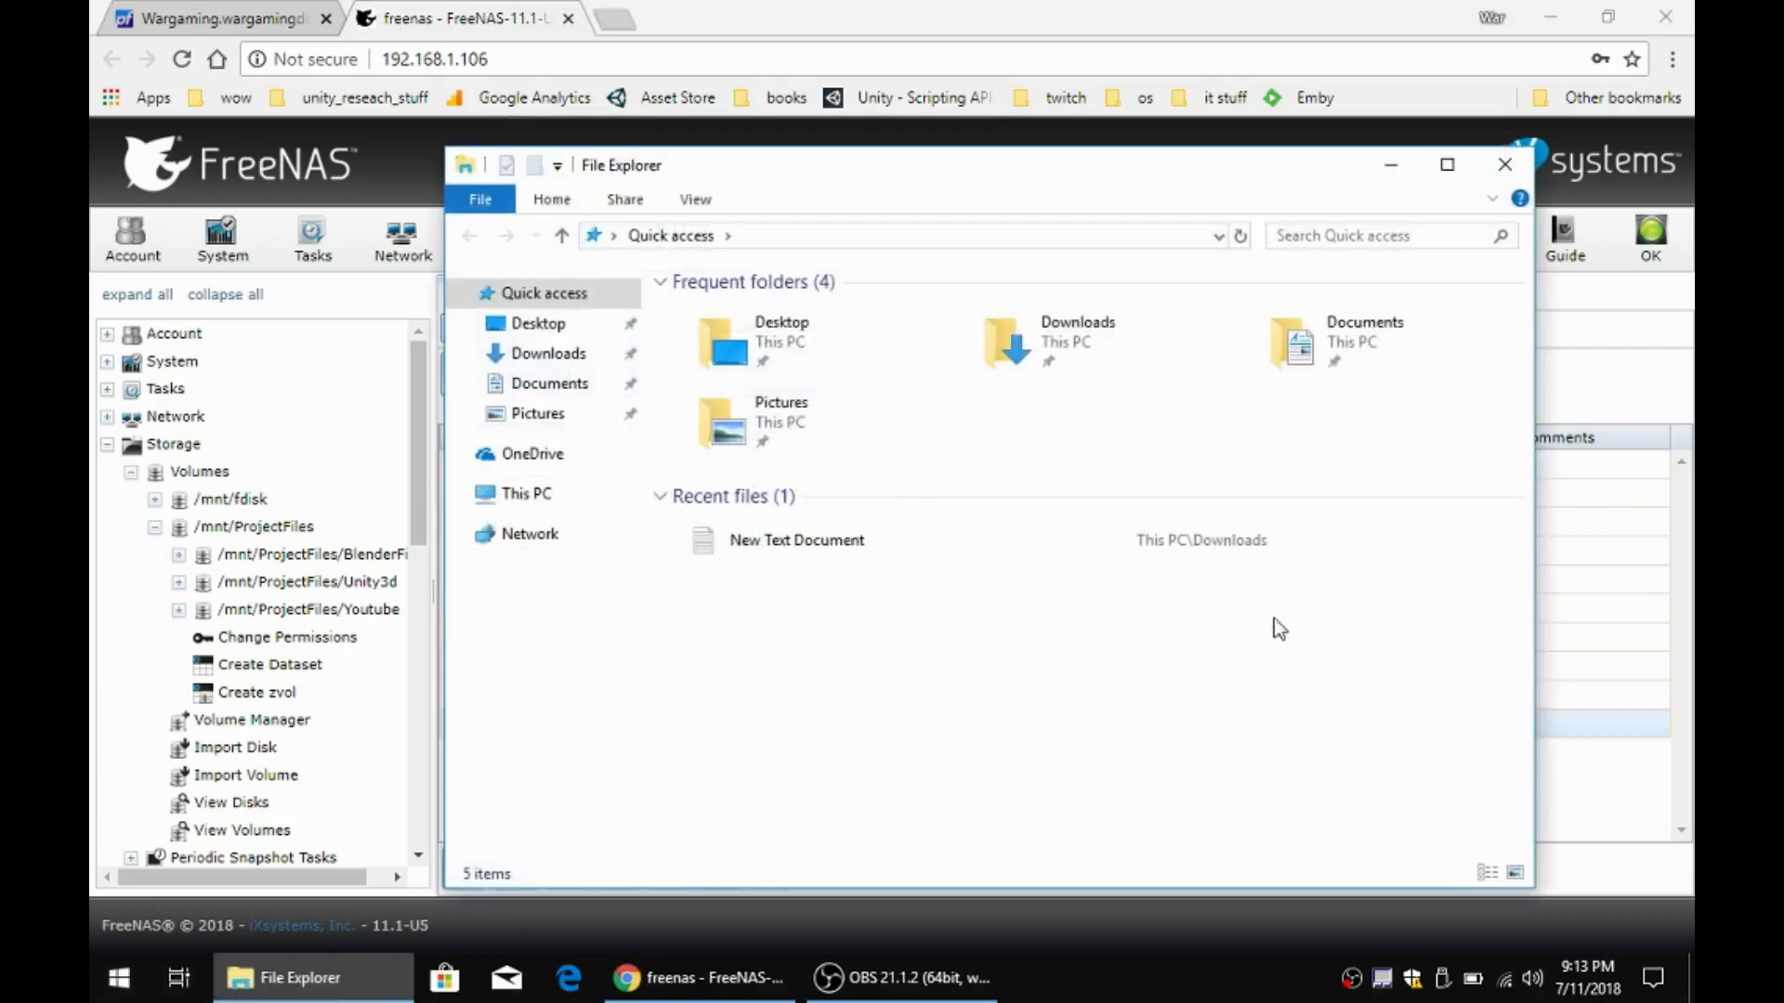
click(550, 494)
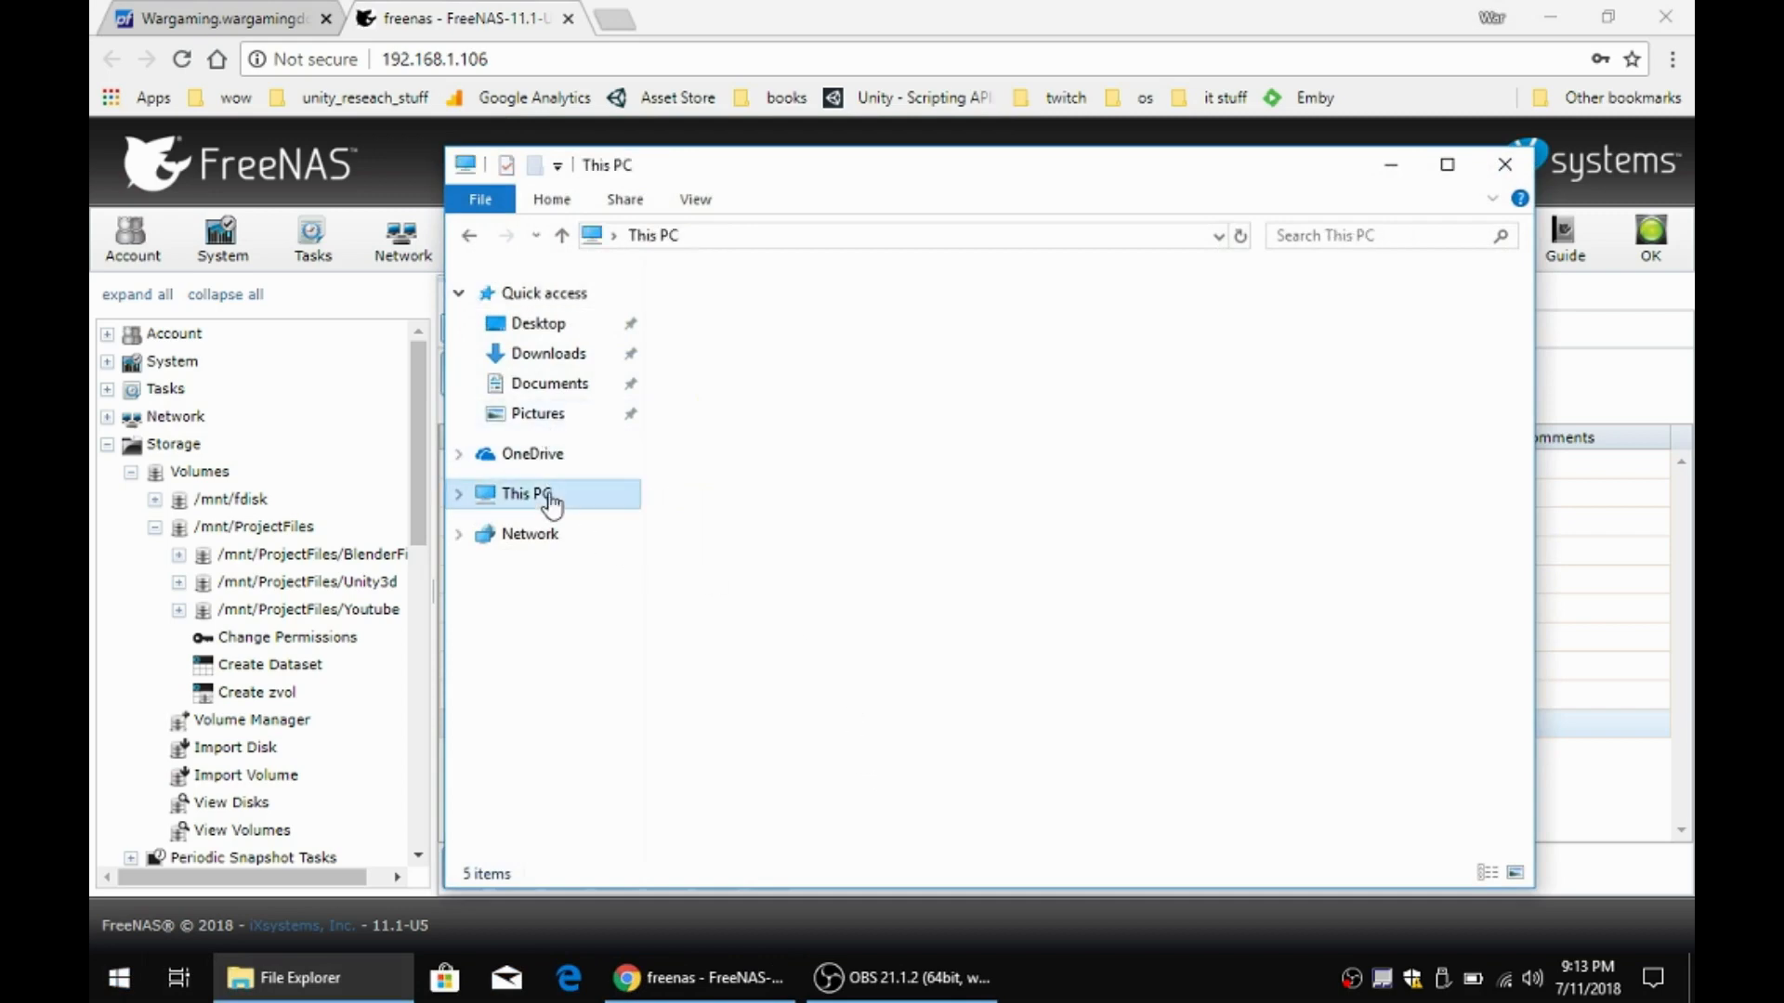
right_click(1024, 698)
click(1165, 641)
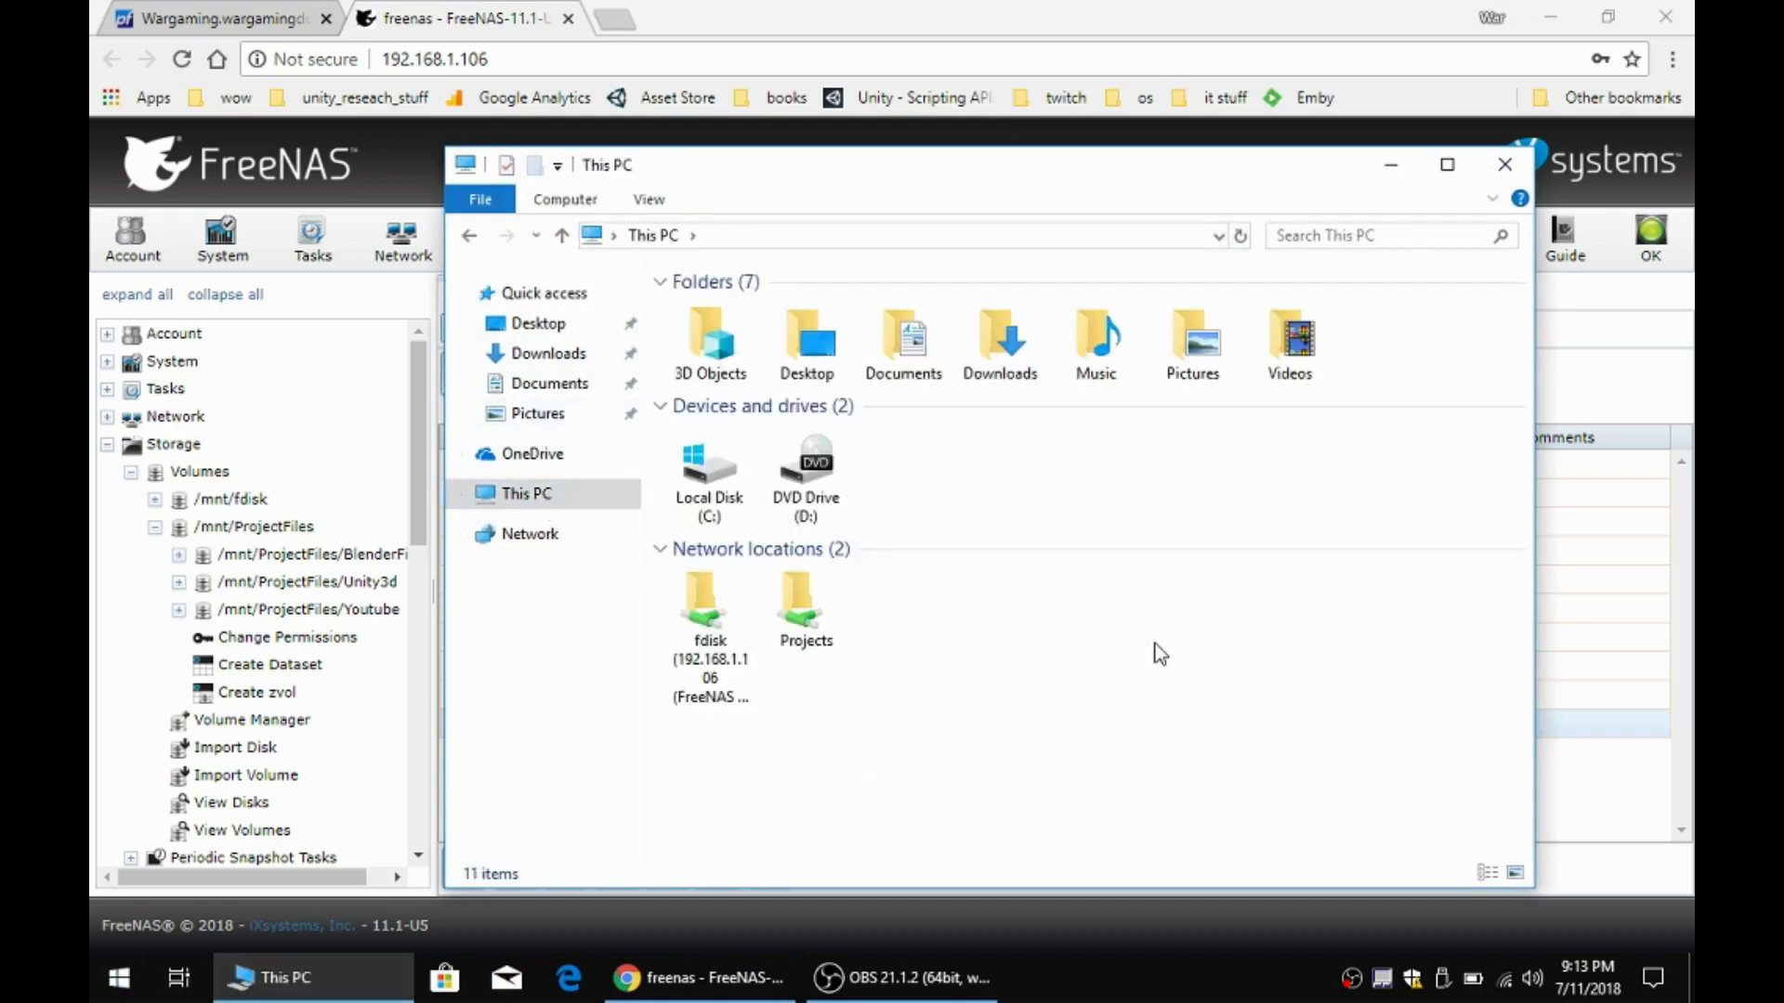
- Switch to the pfSense DHCP leases page and copy the freenas host's IP address 192.168.1.106
click(266, 13)
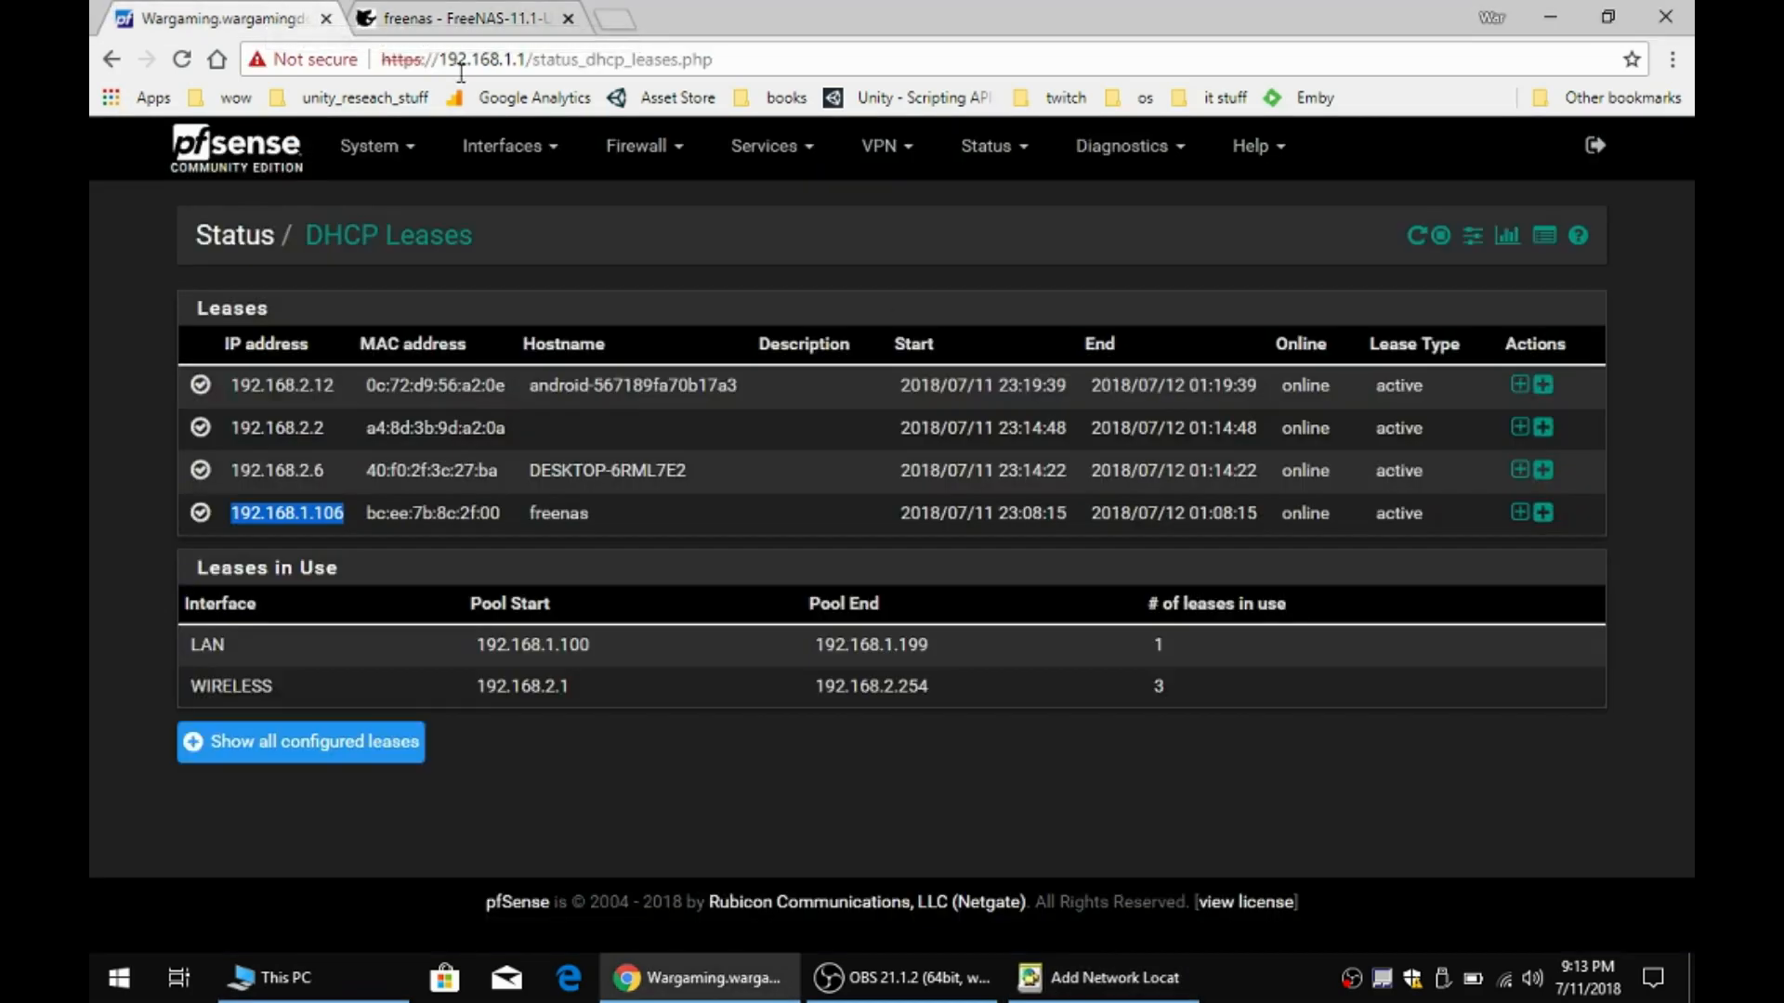
right_click(314, 517)
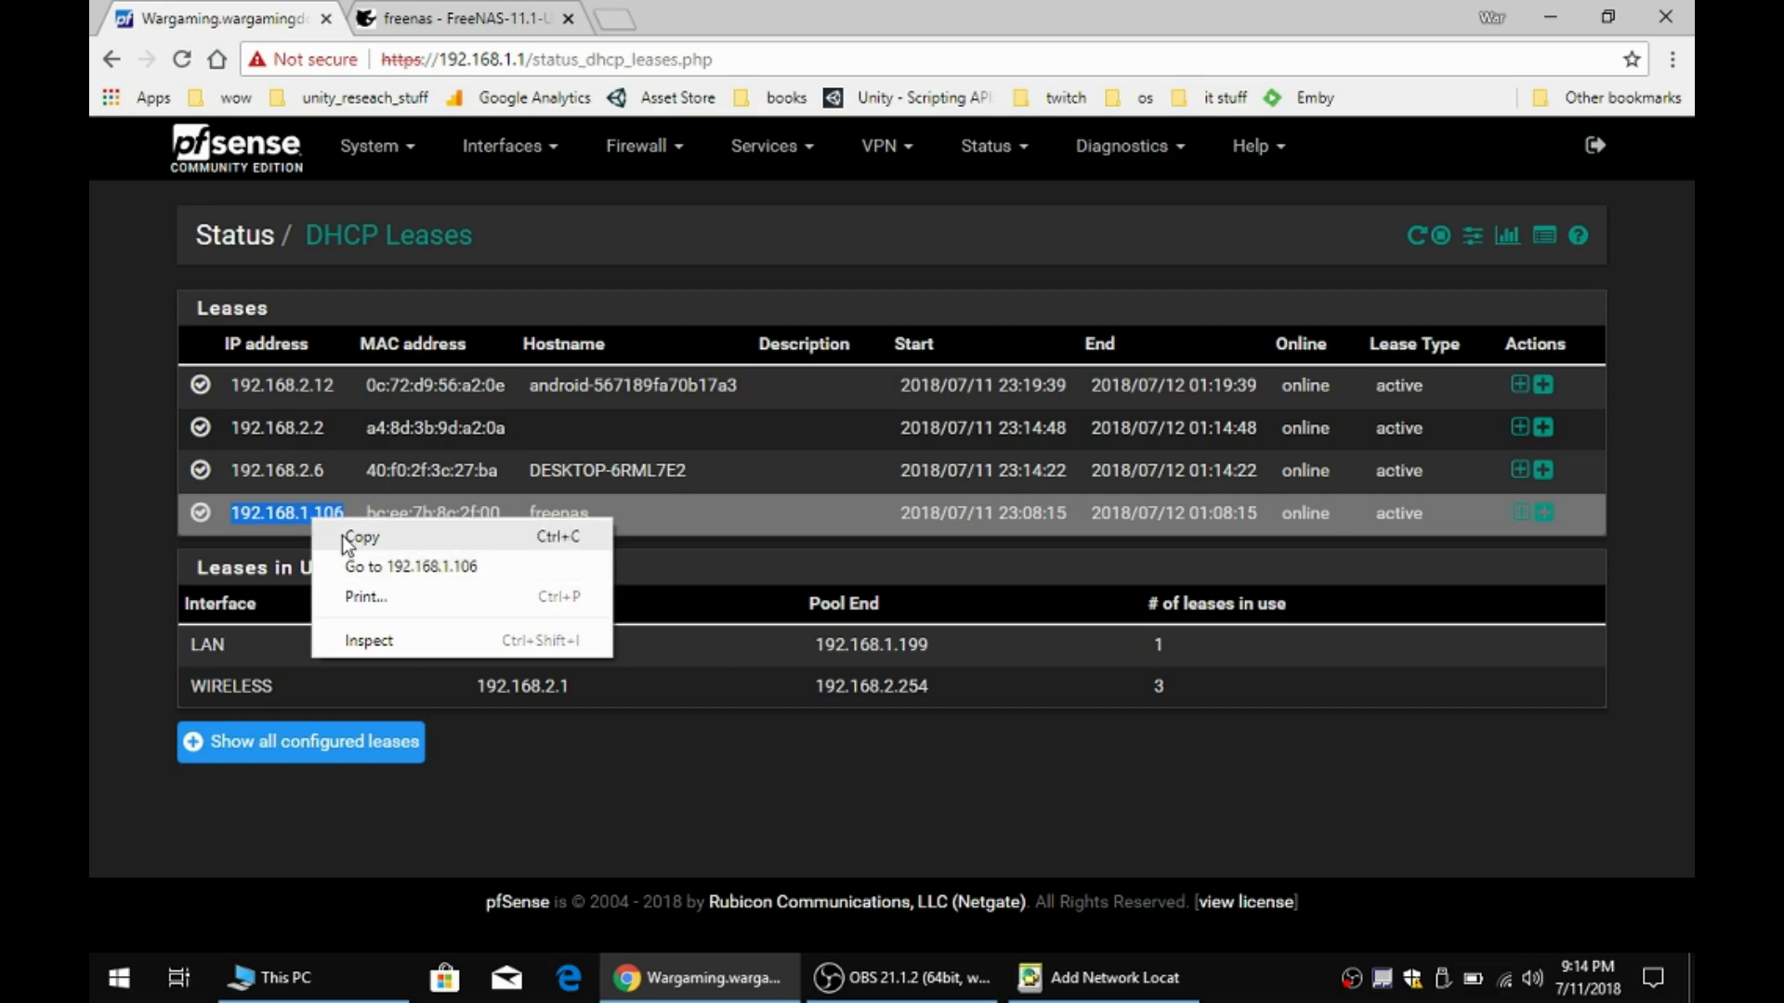
click(343, 537)
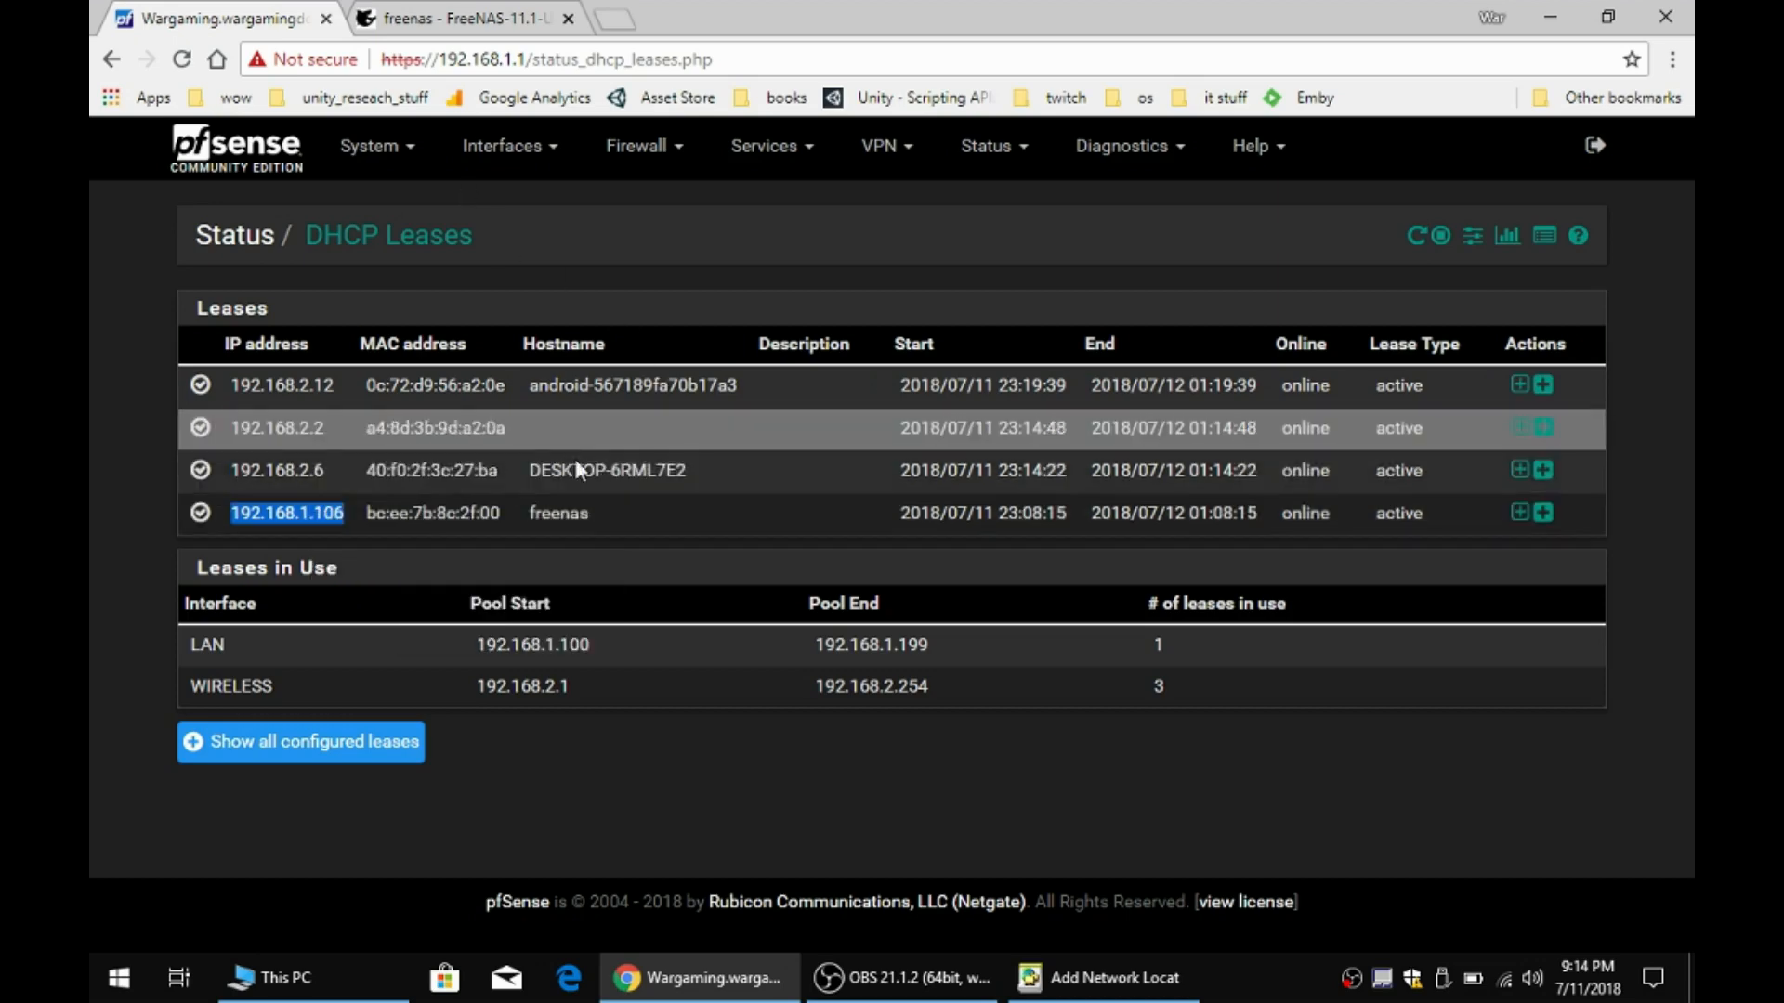
- Return to the Add Network Location wizard, choose a custom network location and try the address \\192.168.1.106\youtube
click(1073, 994)
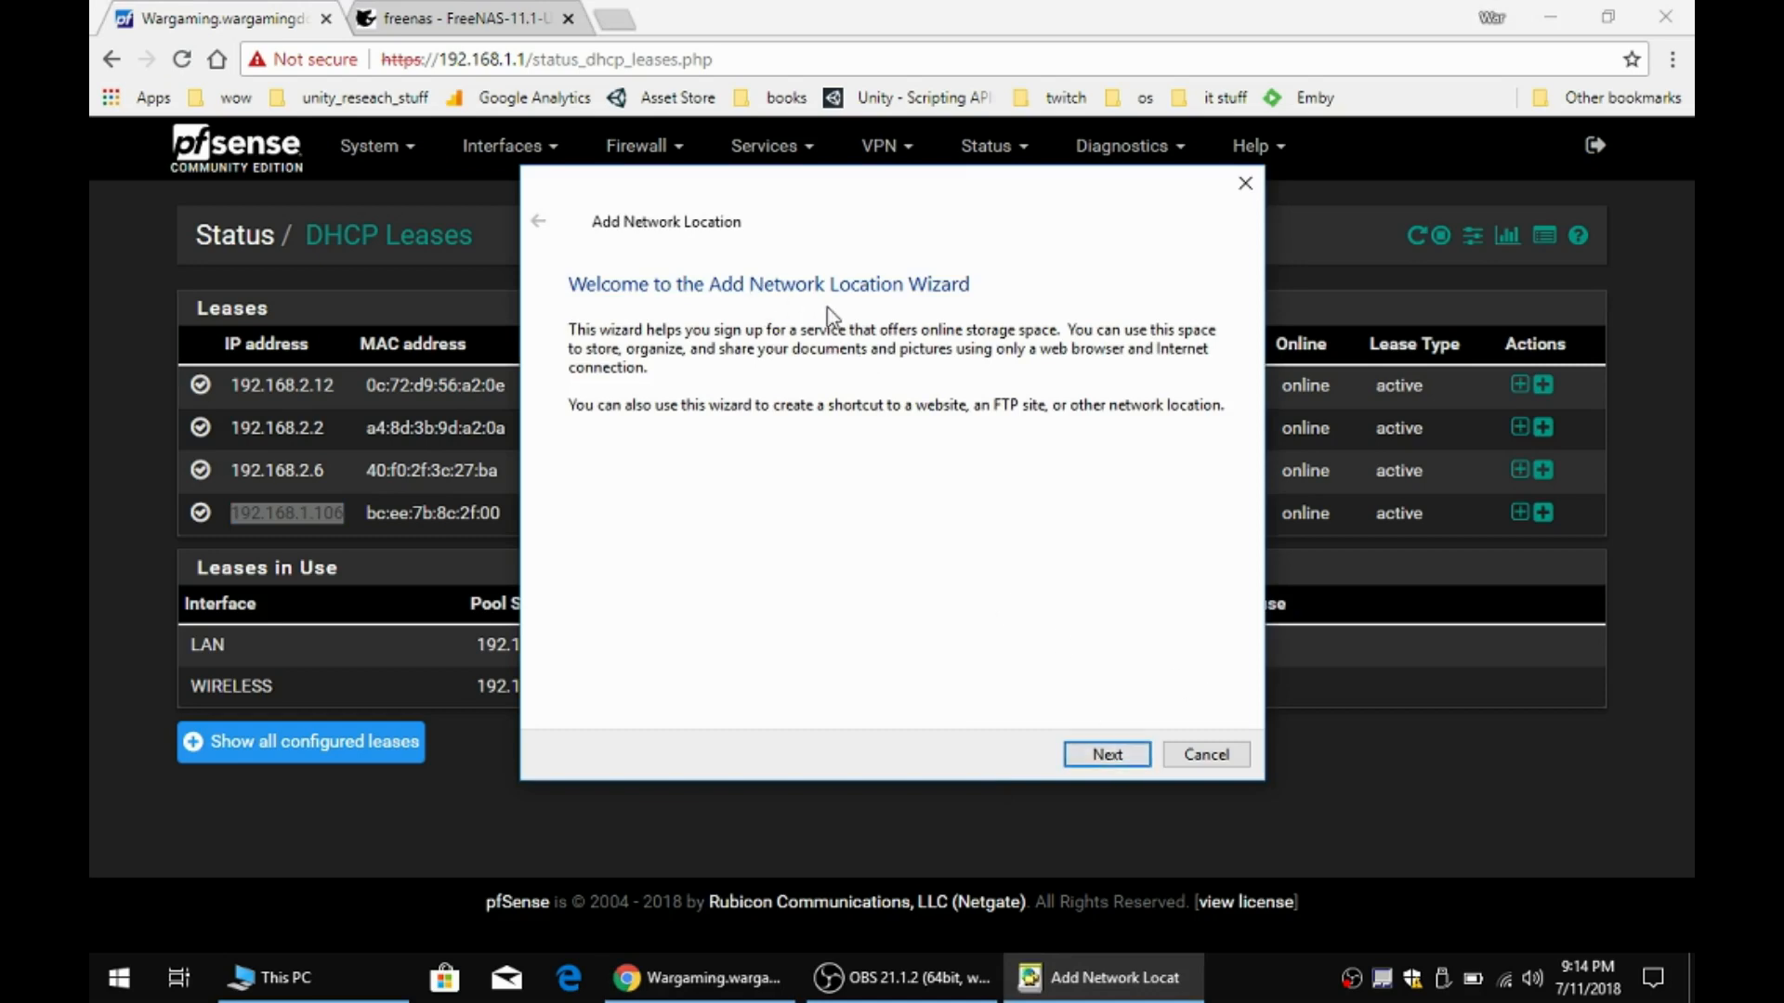
click(1107, 756)
click(1085, 753)
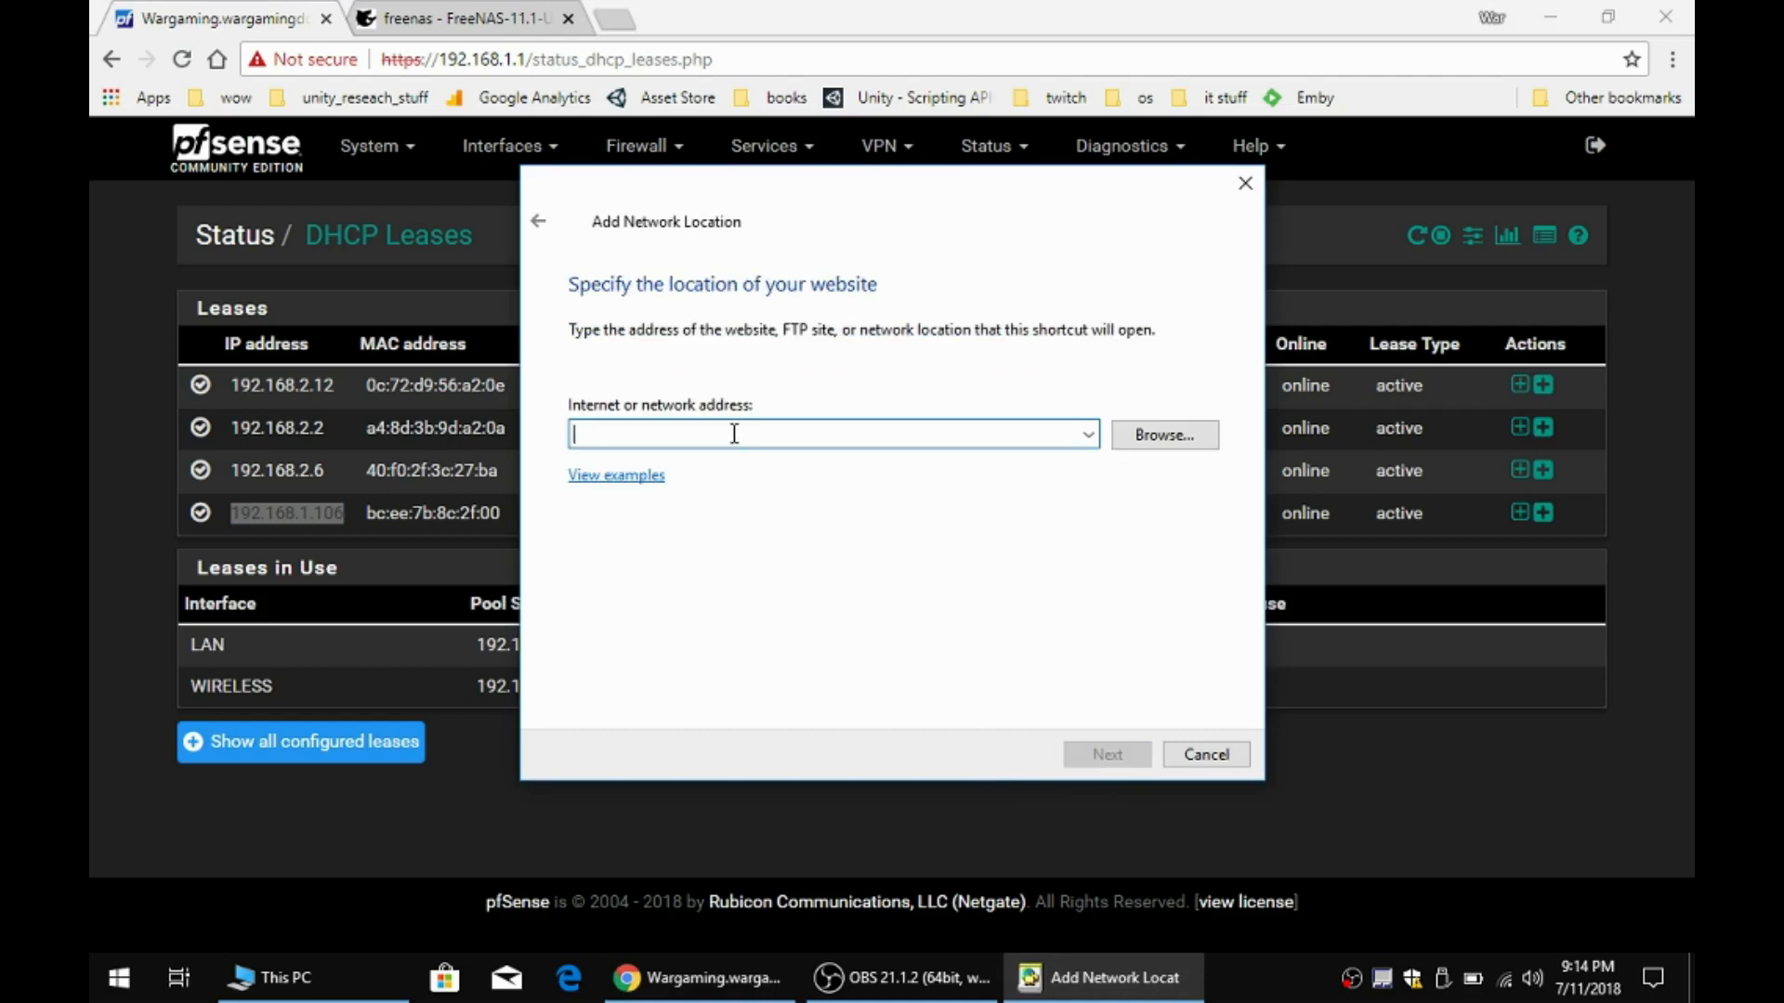
text(\\)
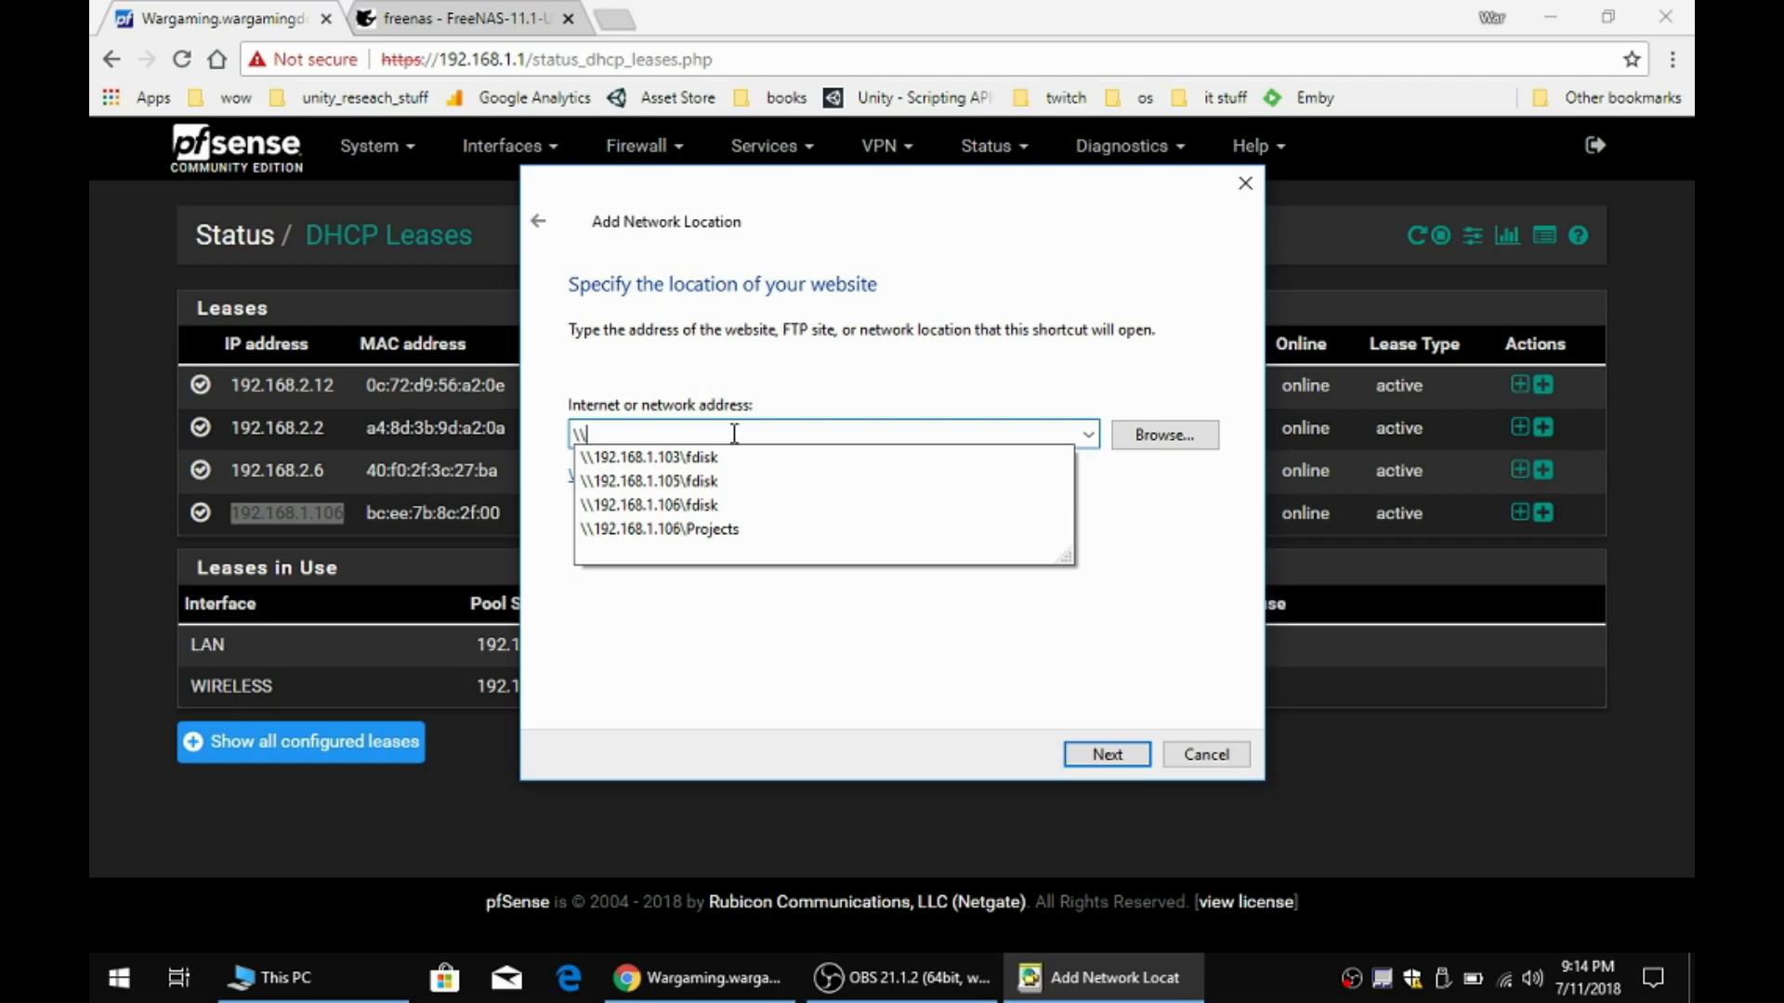
text(192.168.1.106)
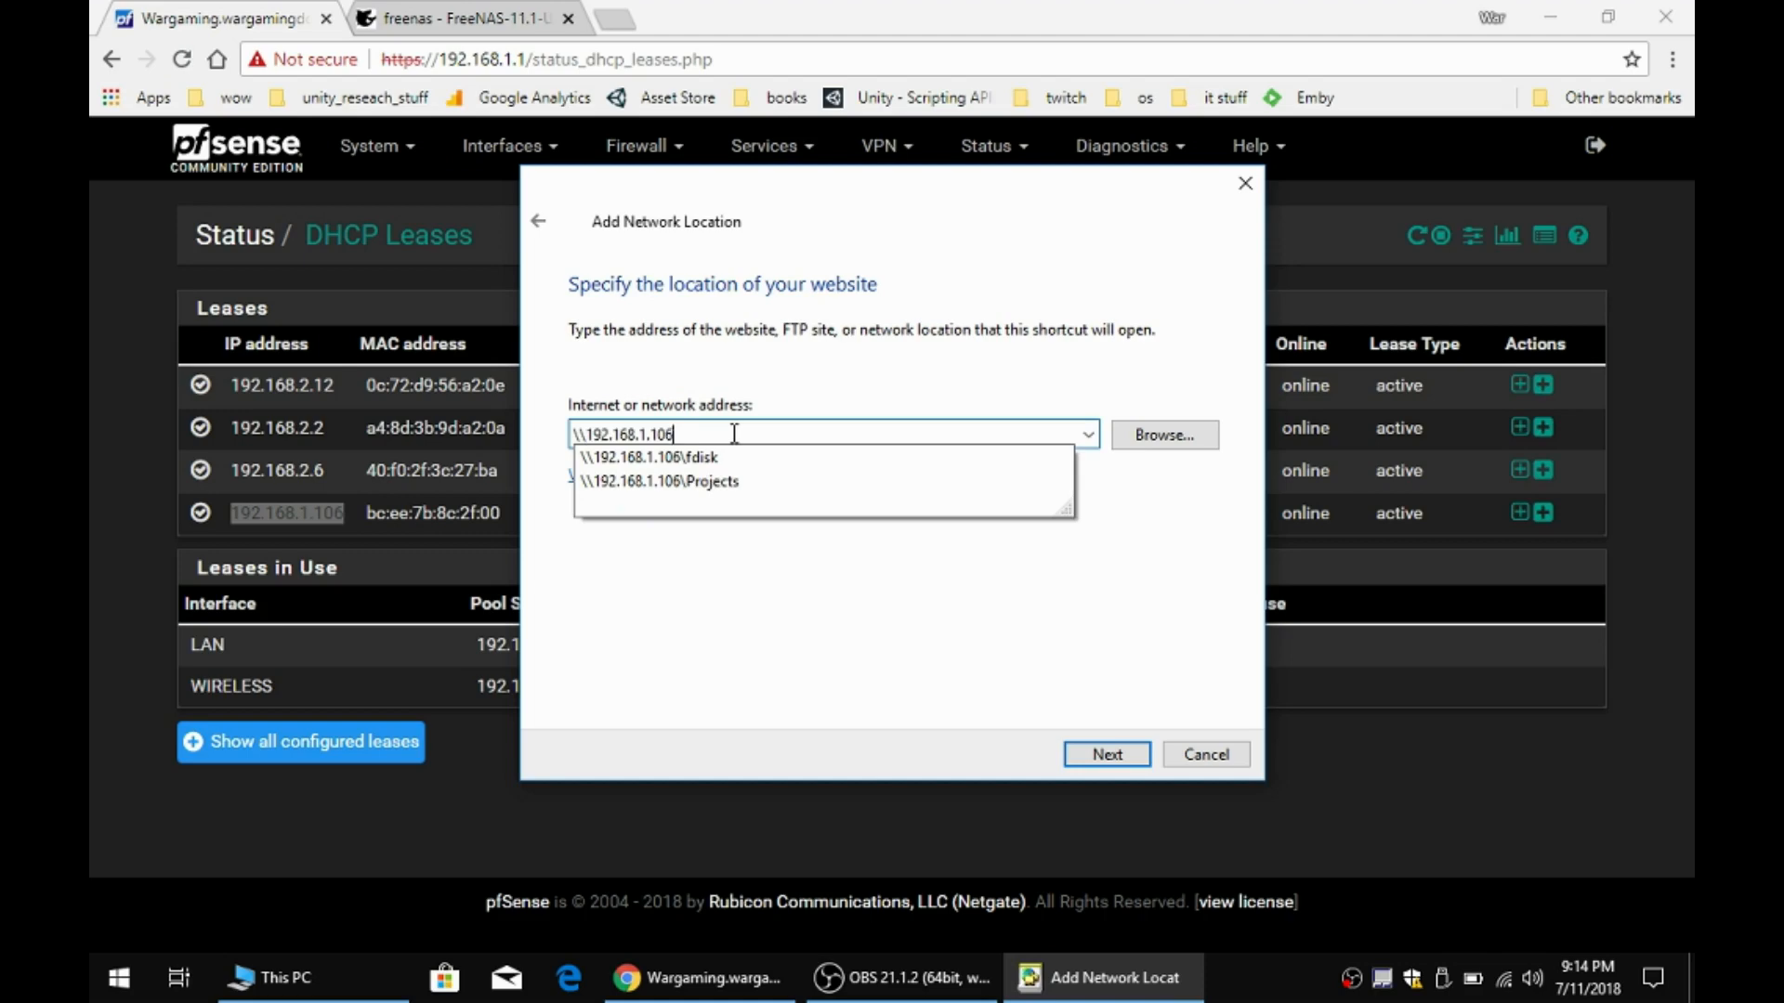
text(\you)
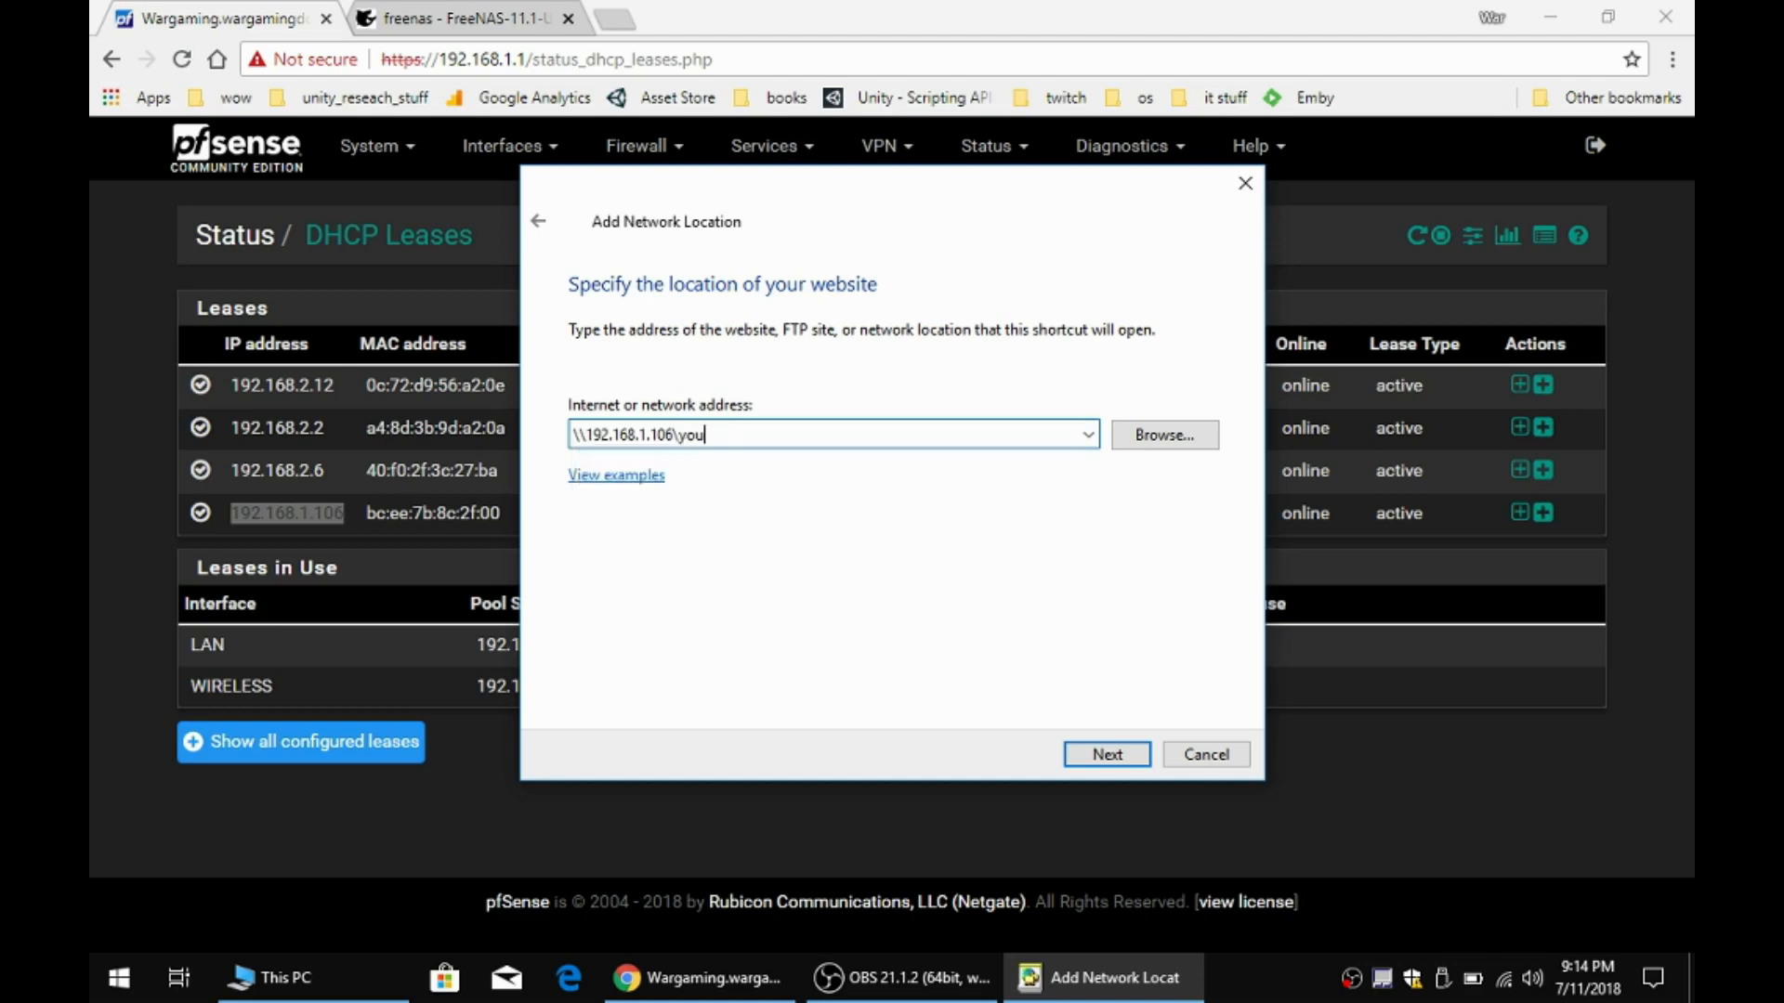
text(tube)
key(Return)
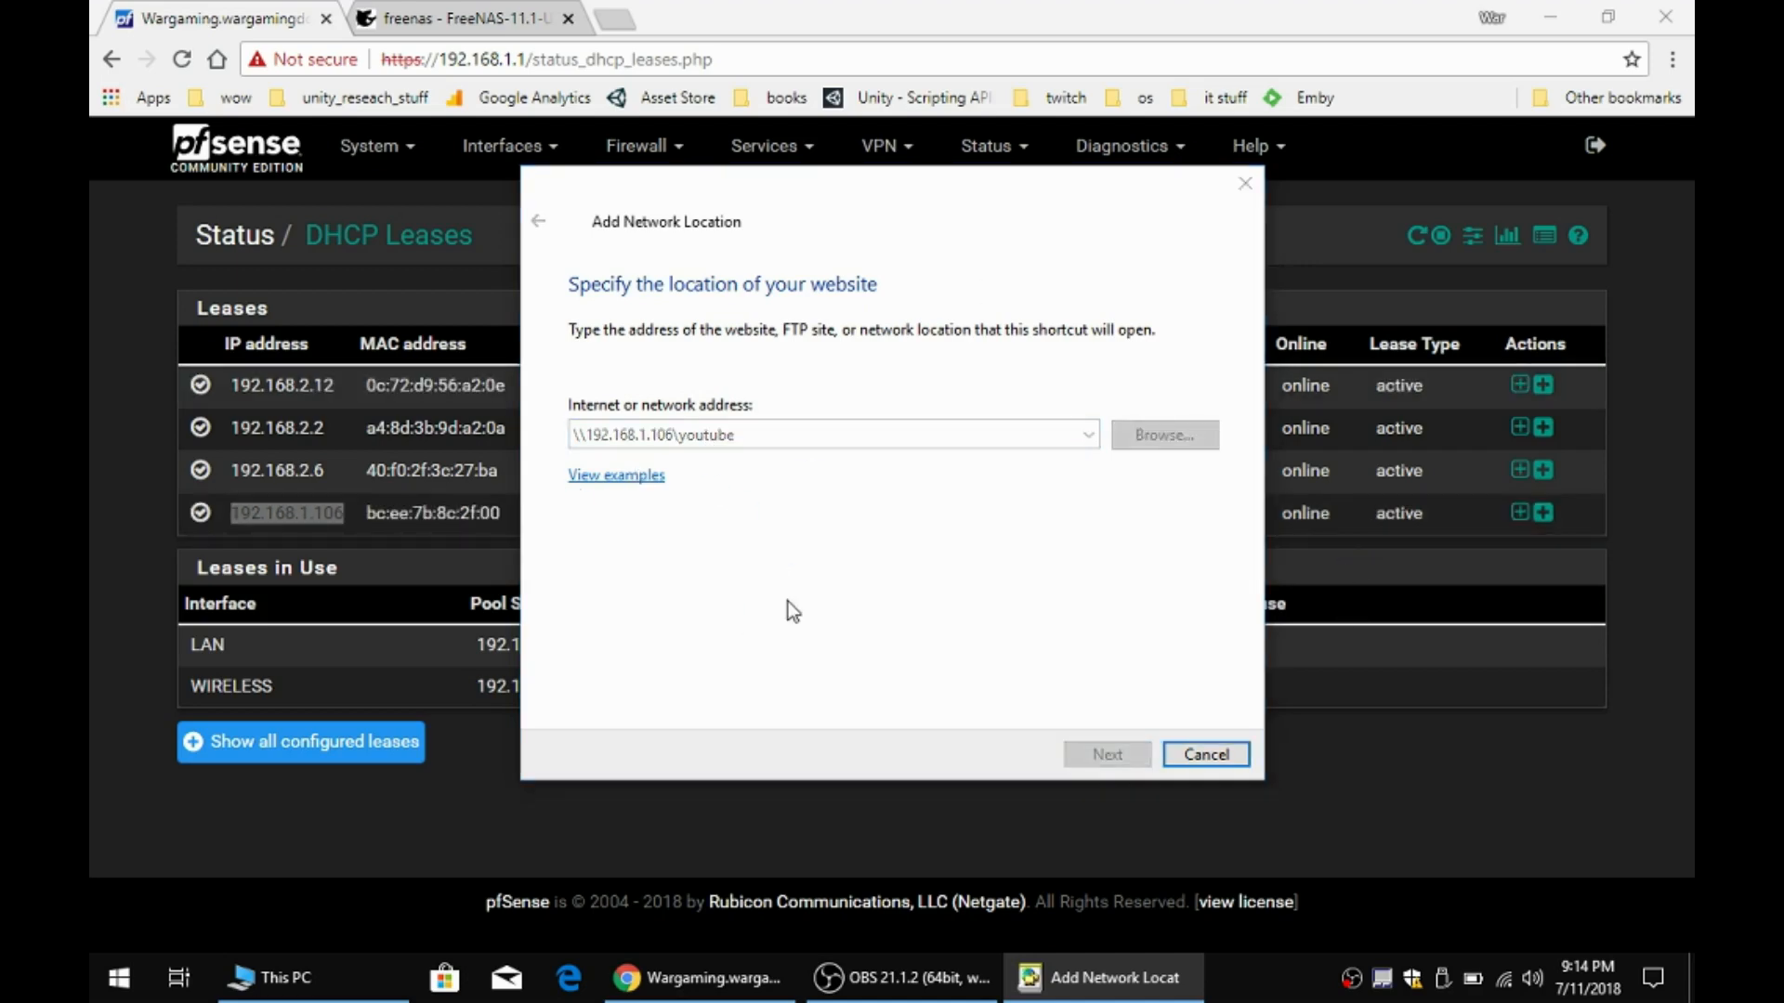
click(1076, 582)
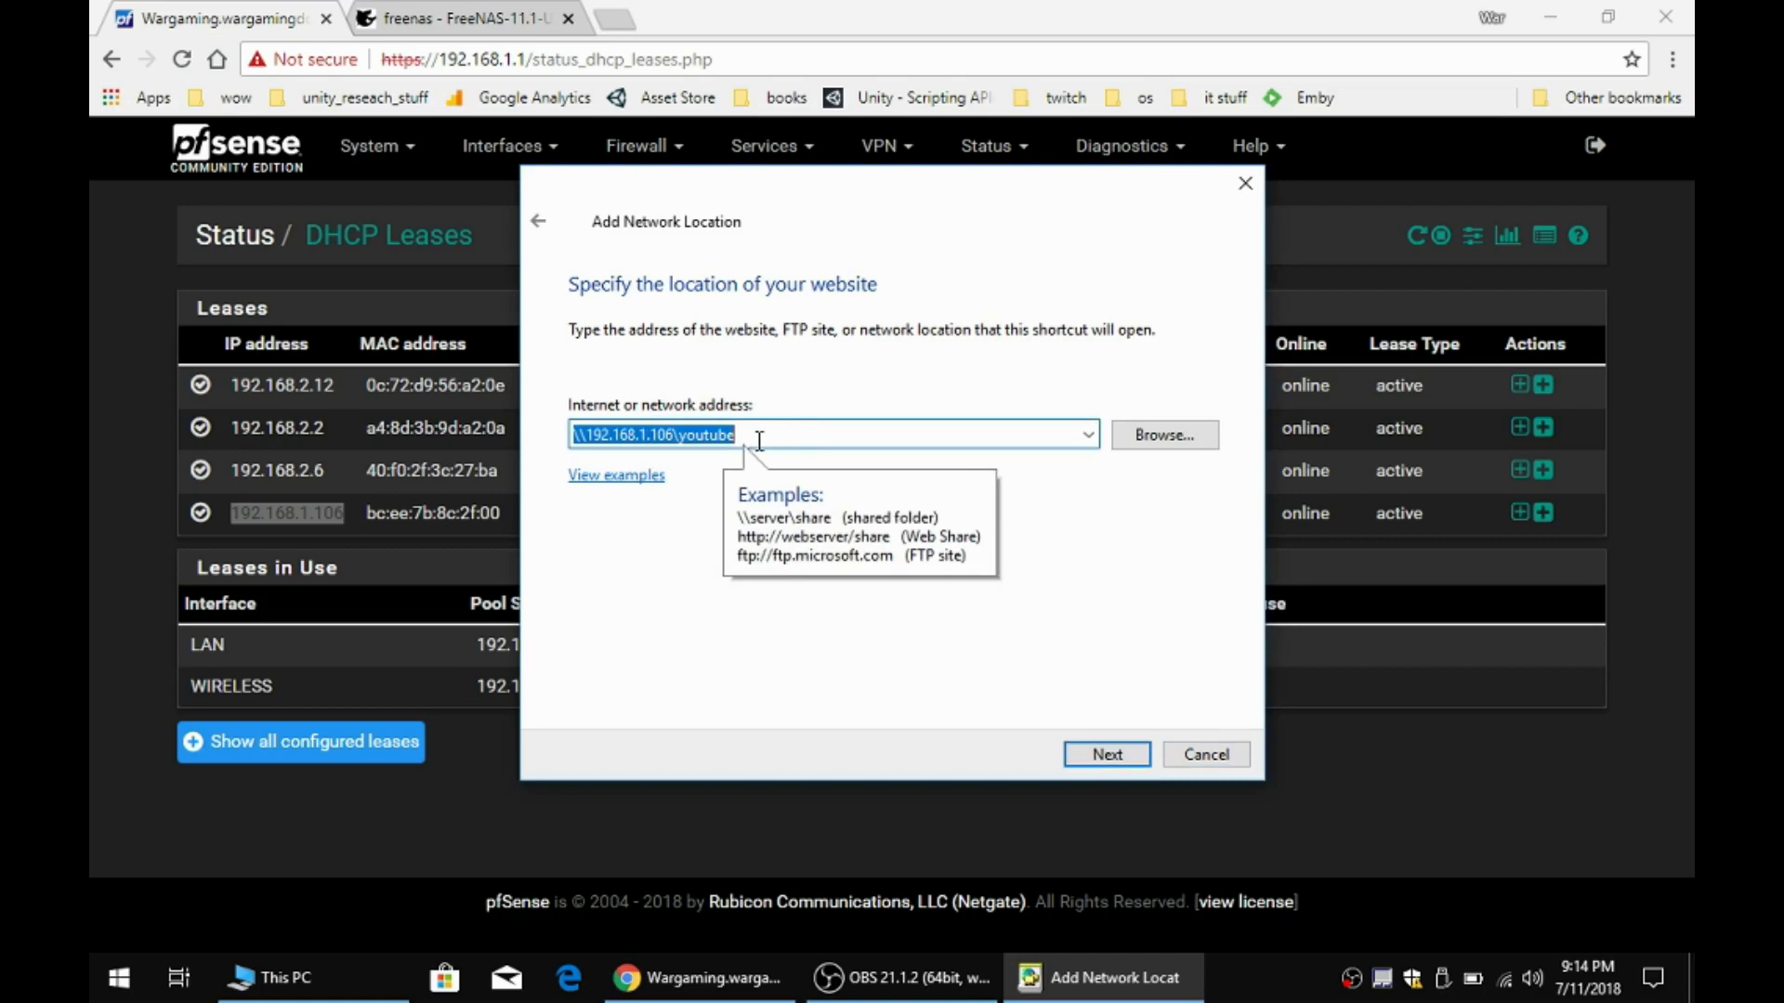
- Correct the network address to \\192.168.1.106\Youtube and check the dataset's spelling in the FreeNAS volume list
click(686, 434)
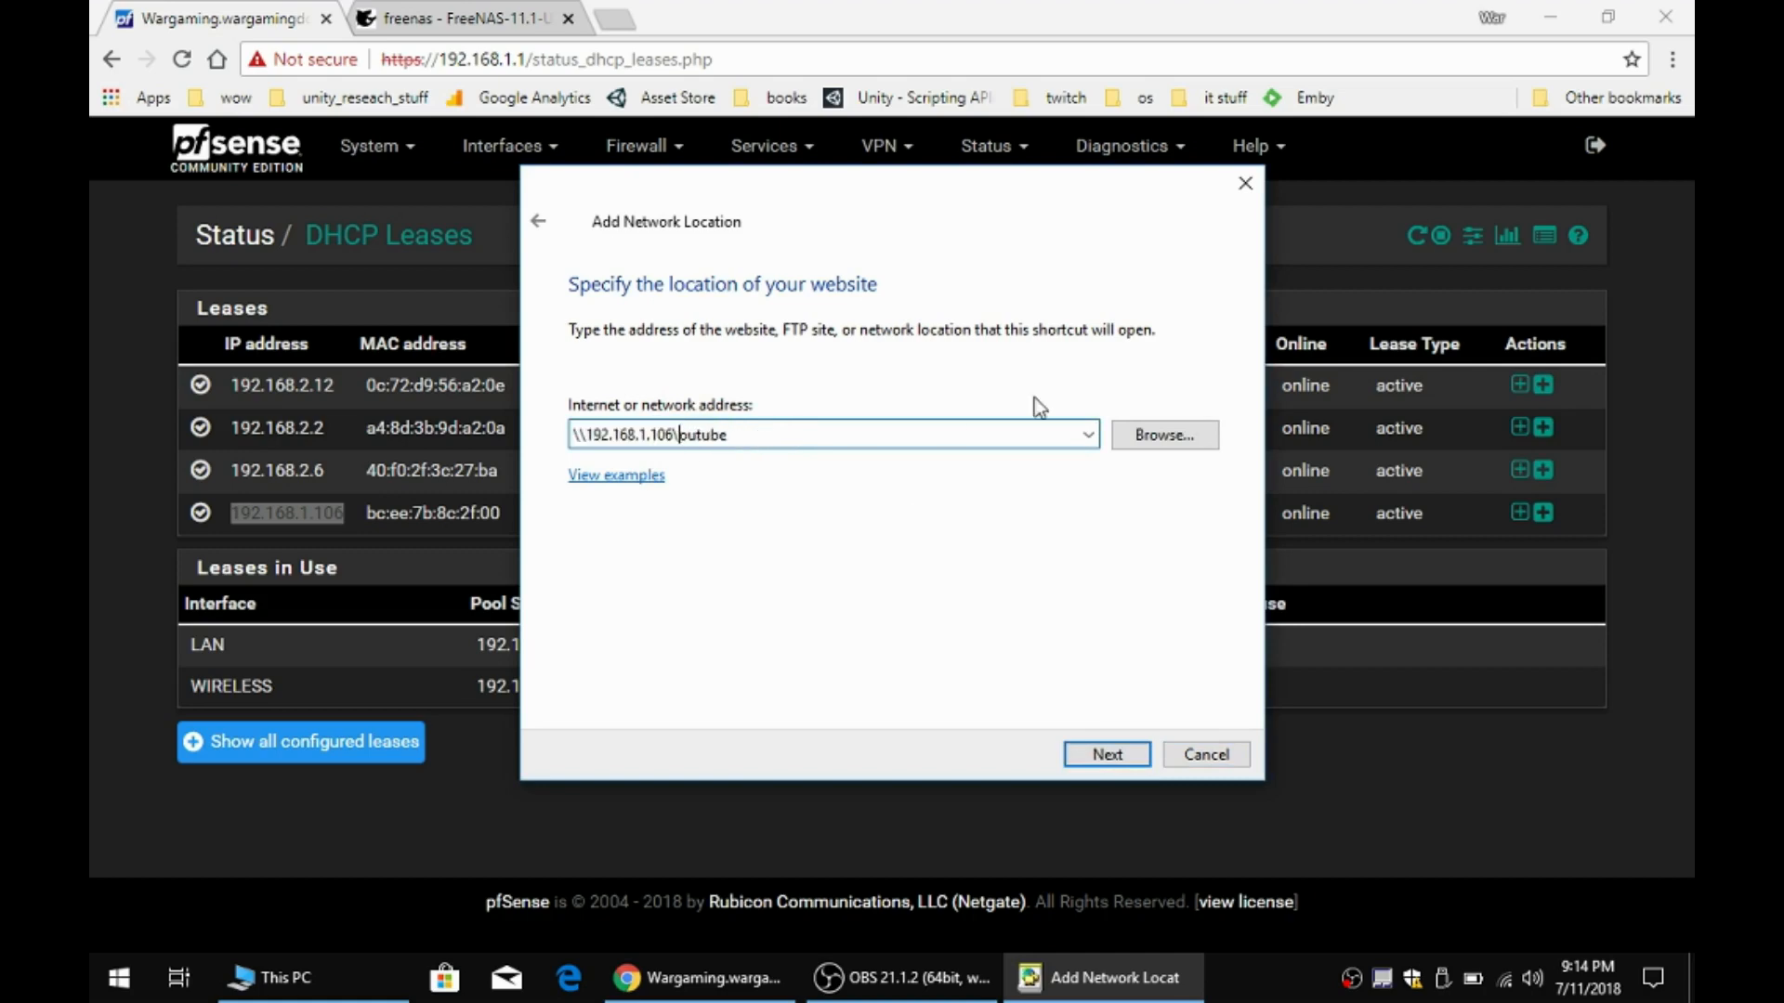
key(BackSpace)
text(Y)
click(464, 17)
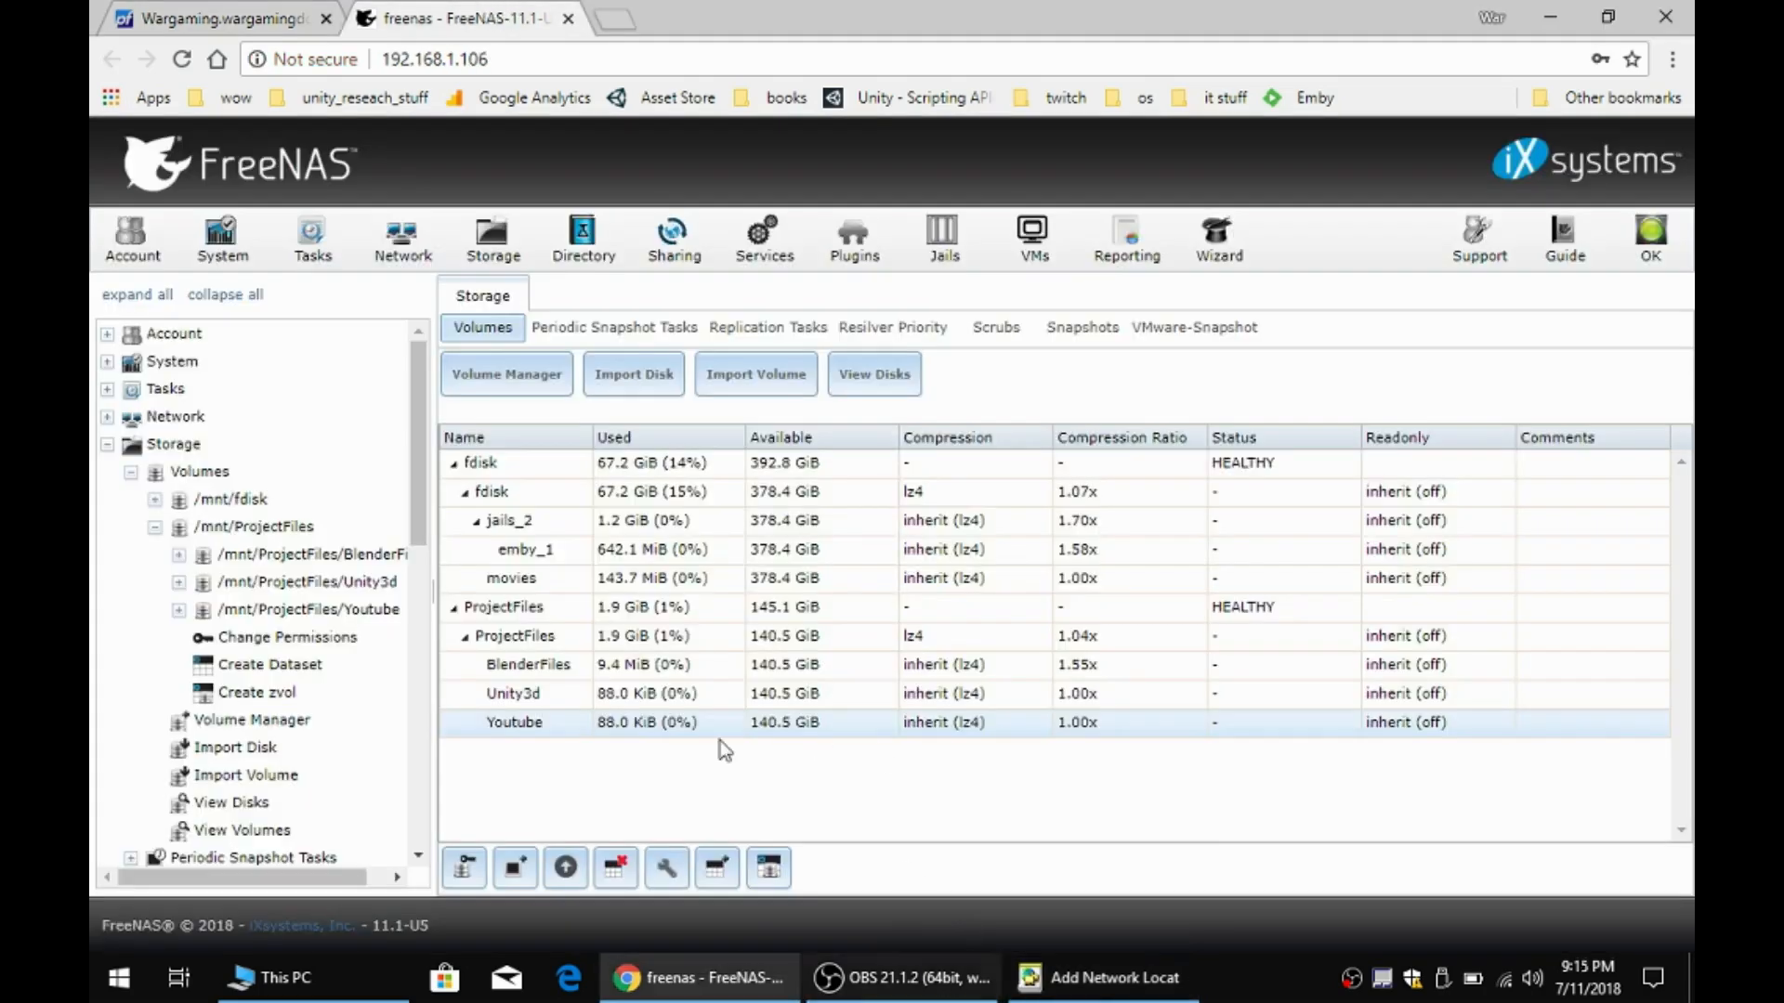
click(543, 729)
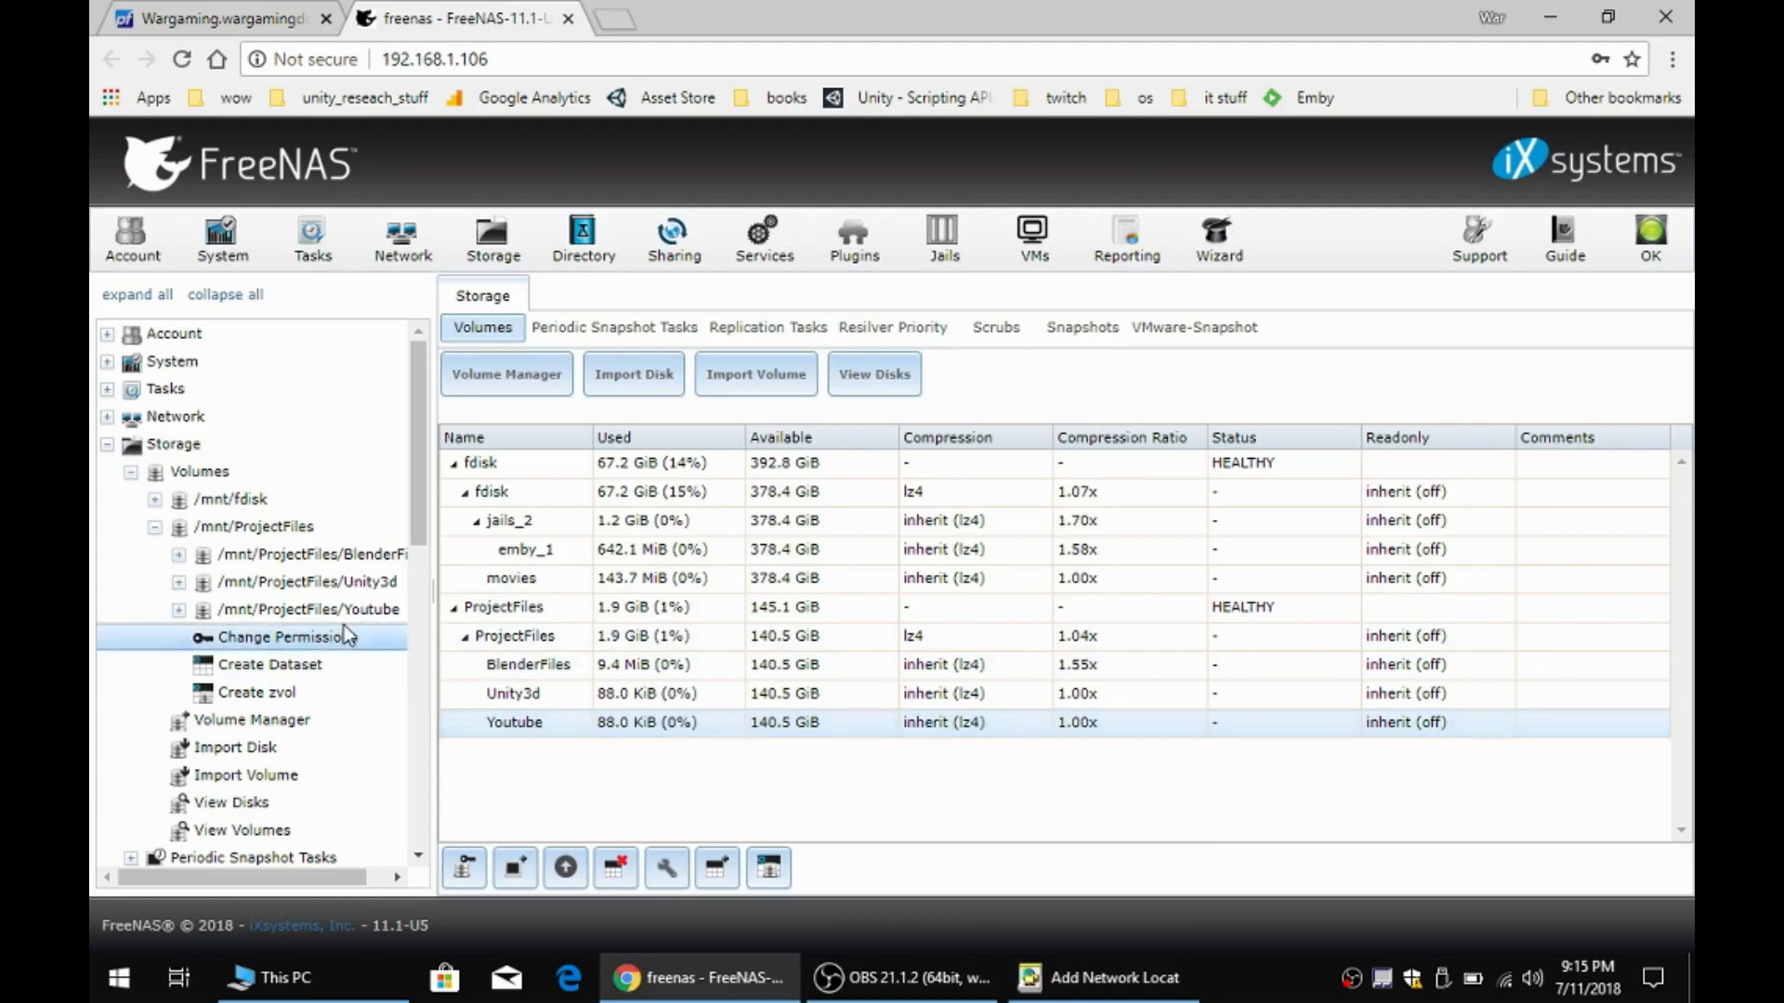
click(1055, 987)
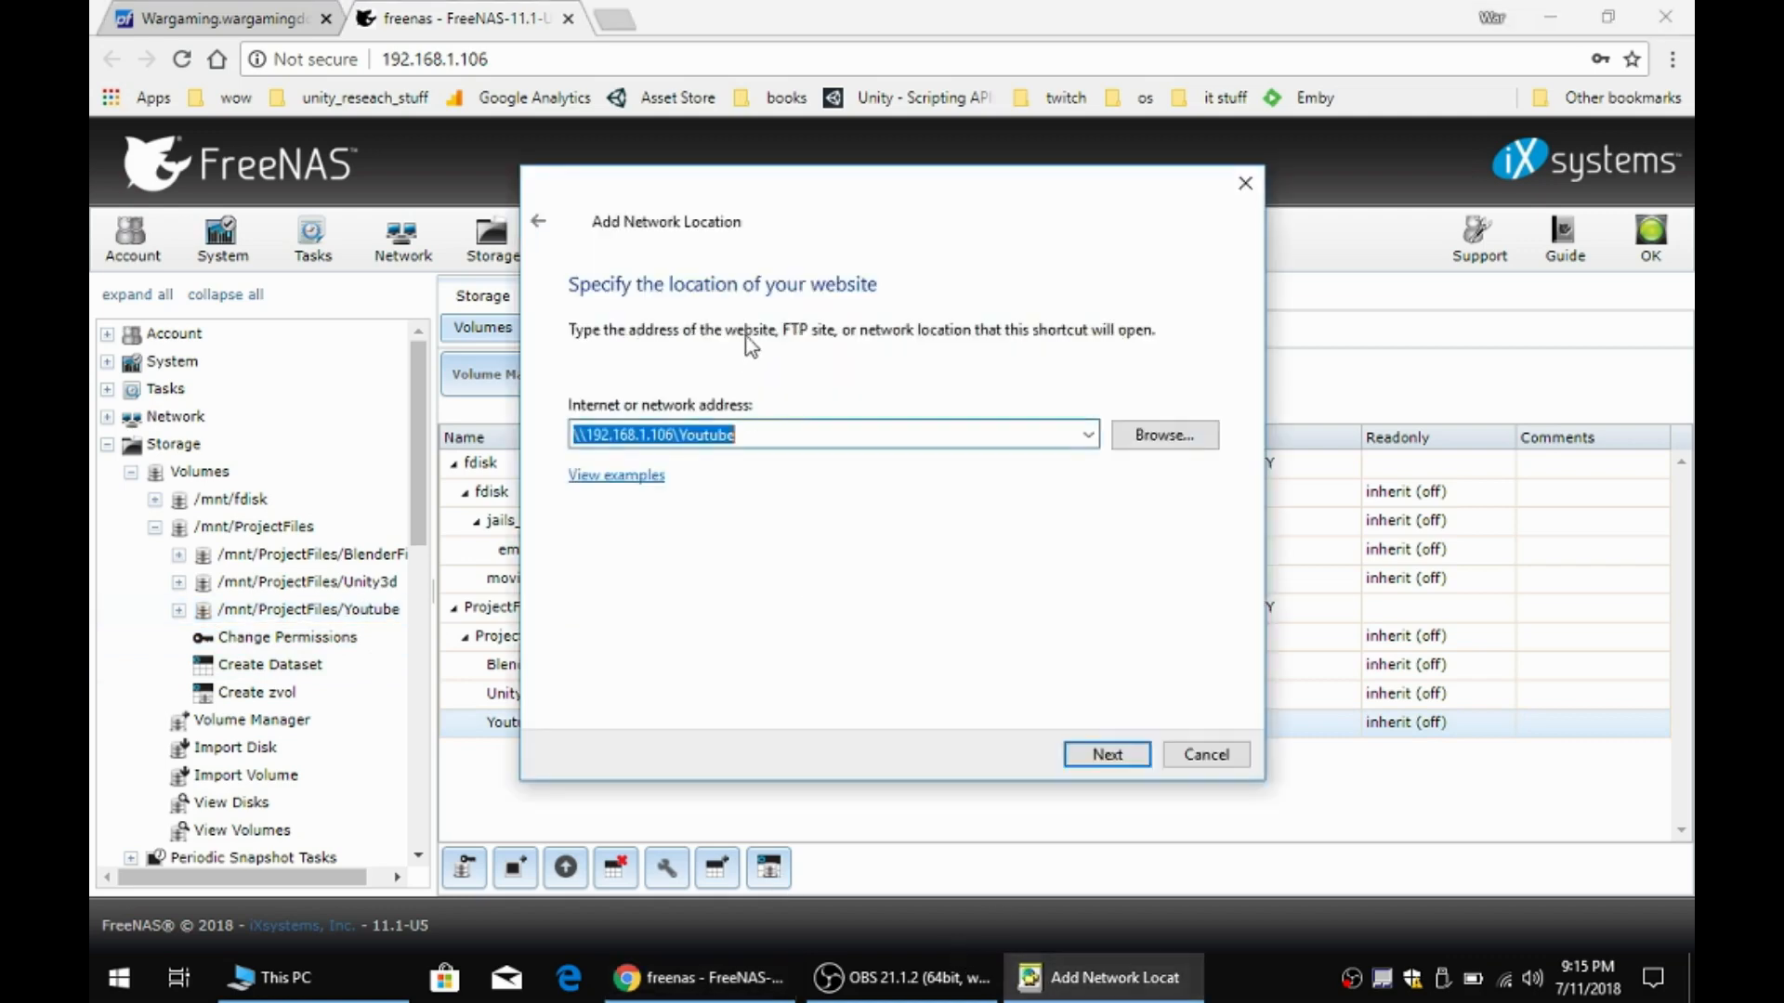
- Try to continue the wizard twice with the address \\192.168.1.106\Youtube
click(1097, 758)
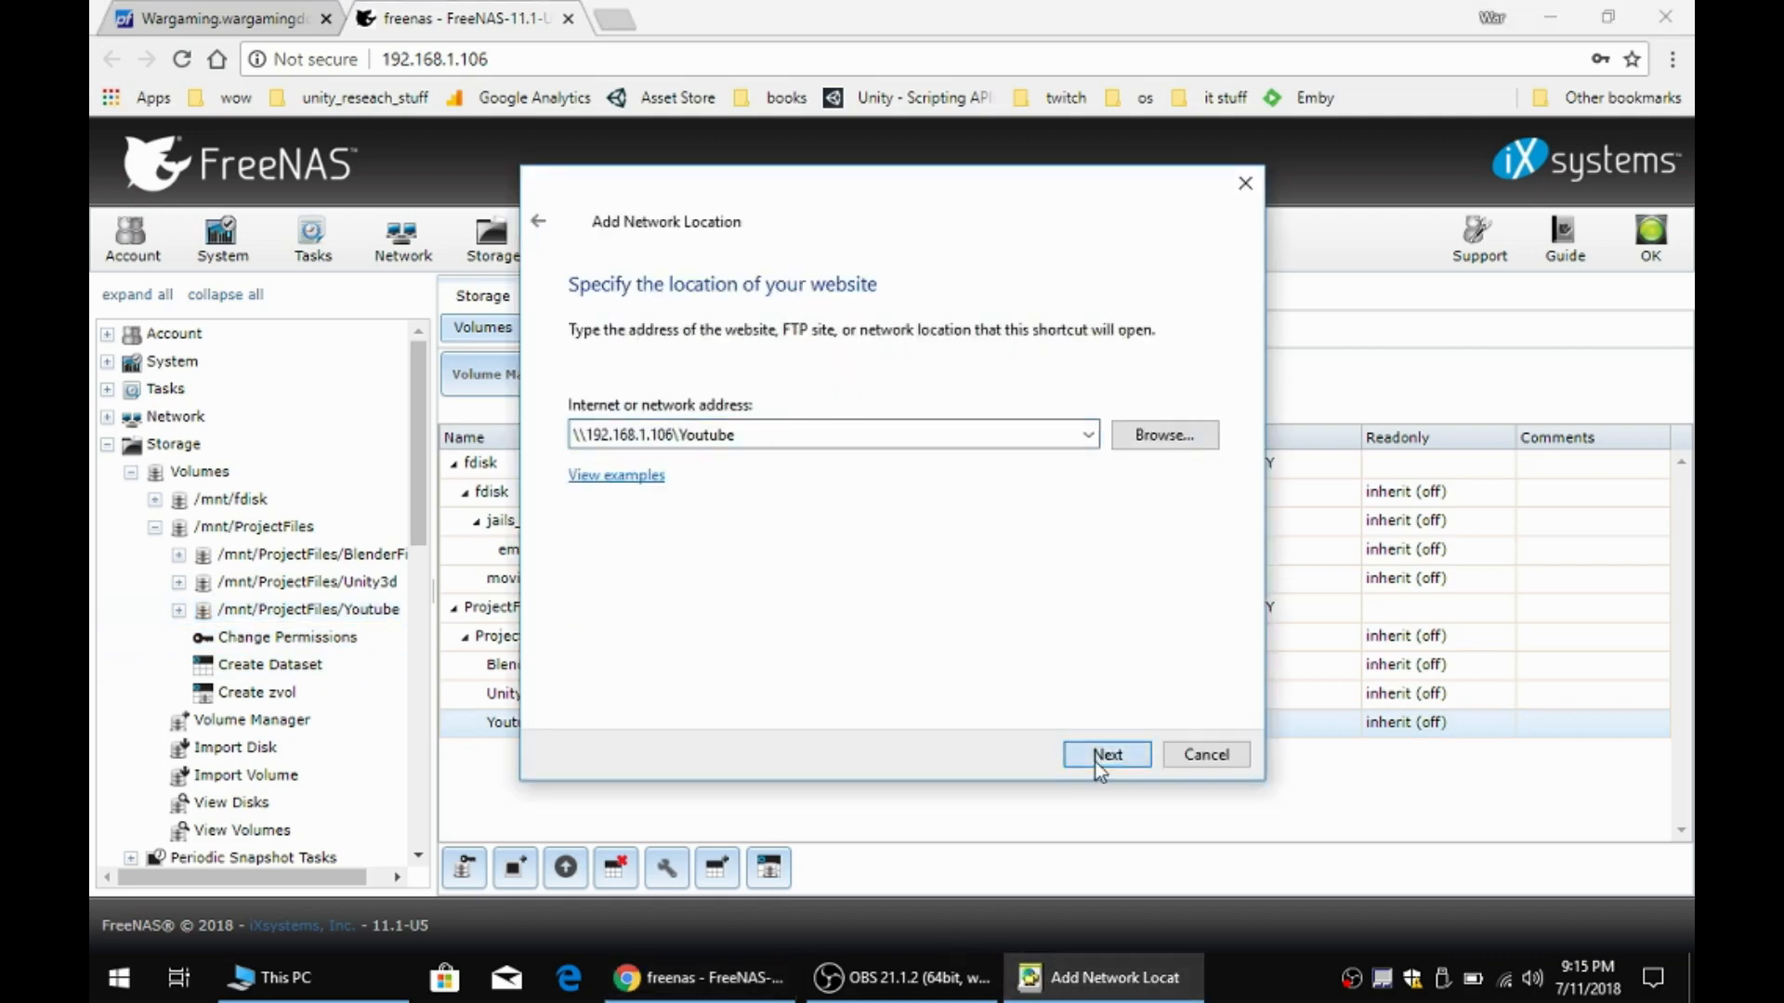
click(1071, 579)
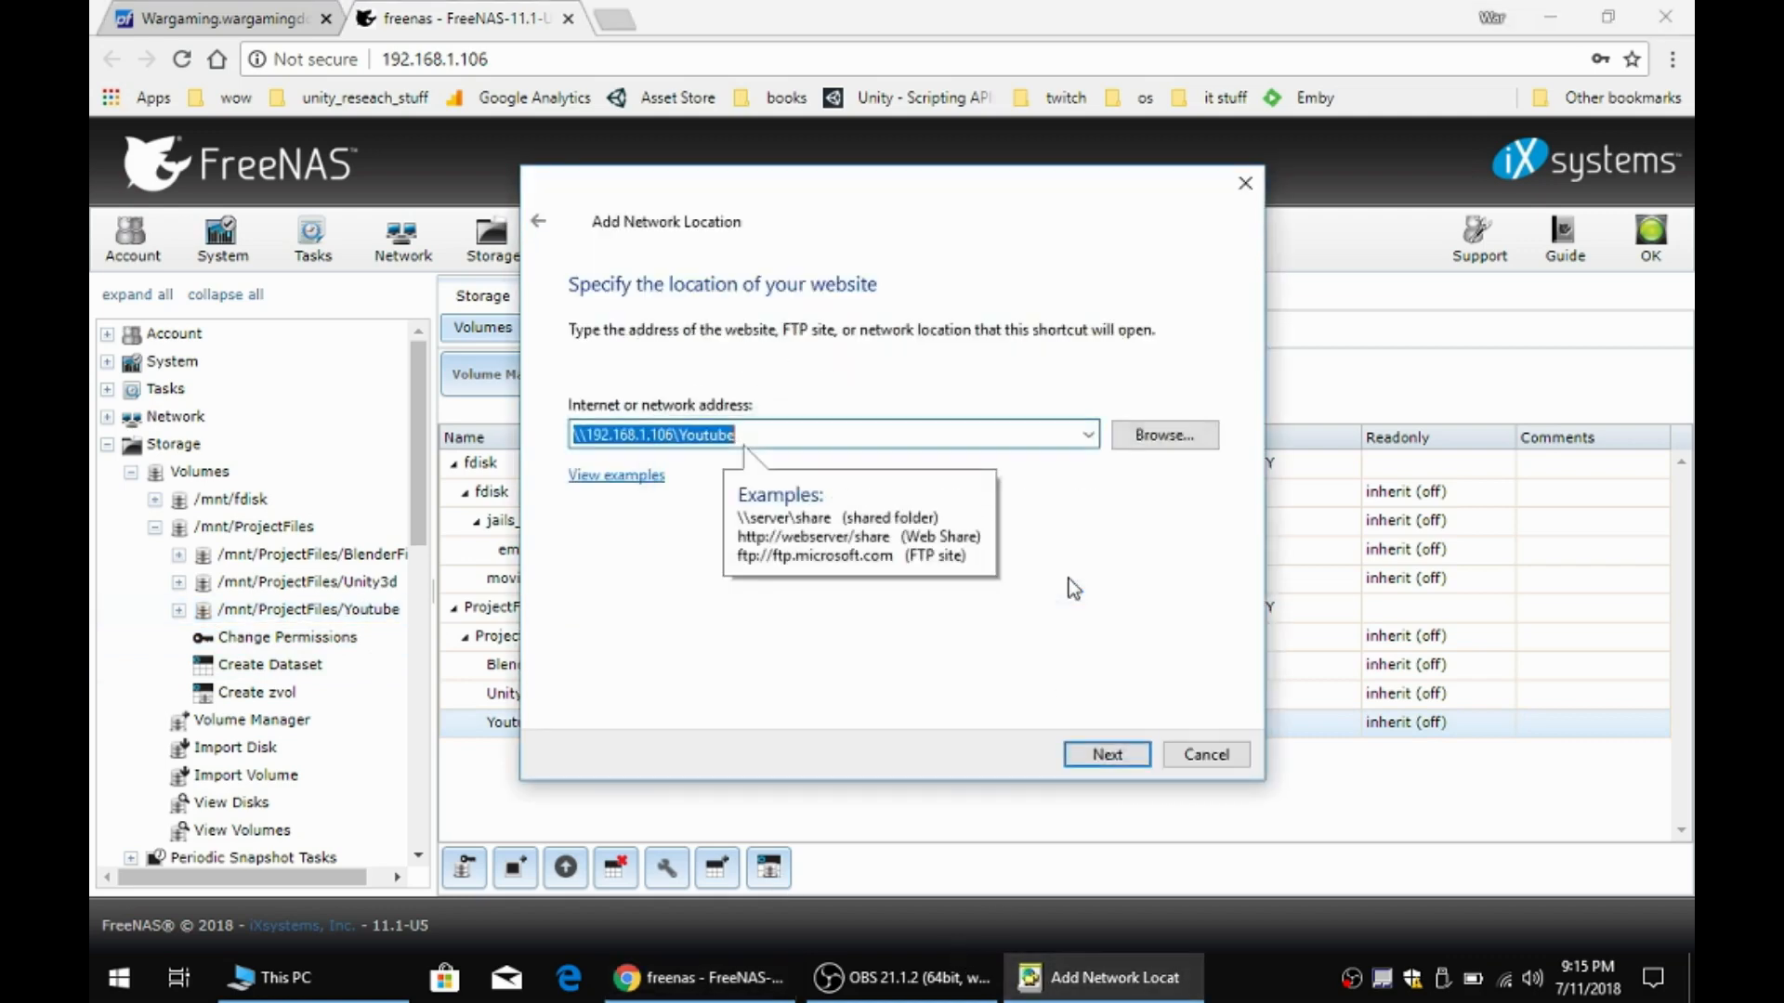
click(694, 433)
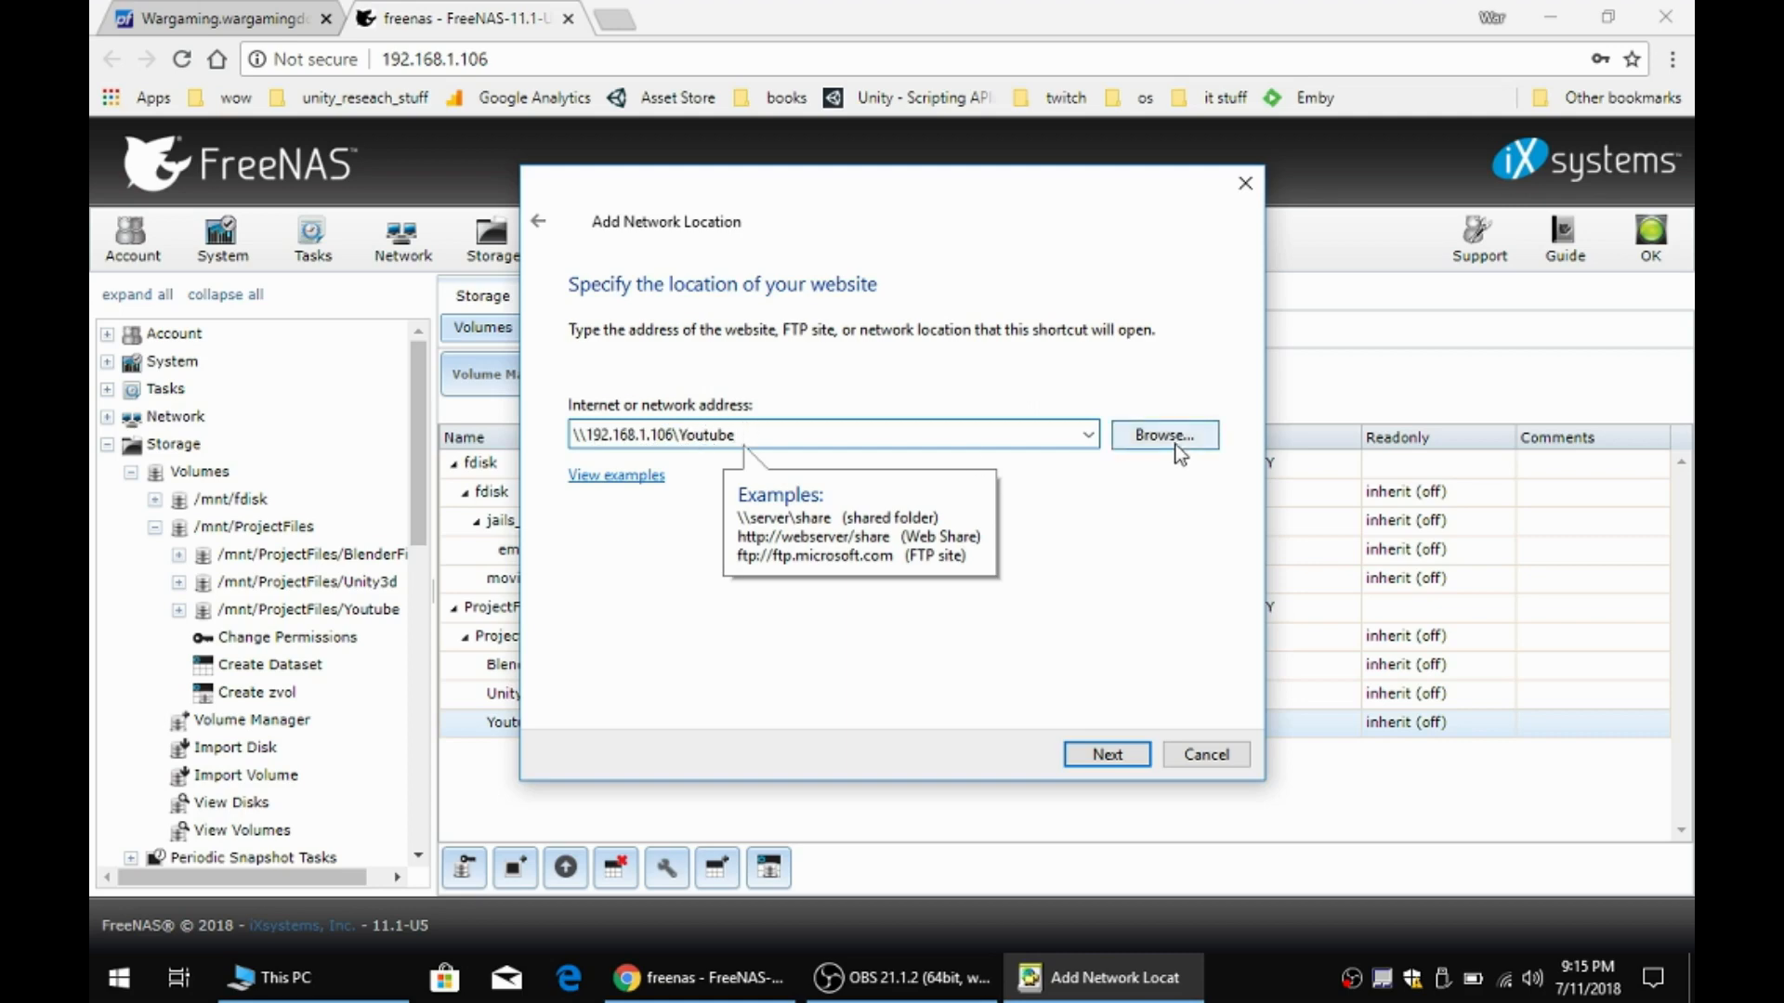
click(1119, 760)
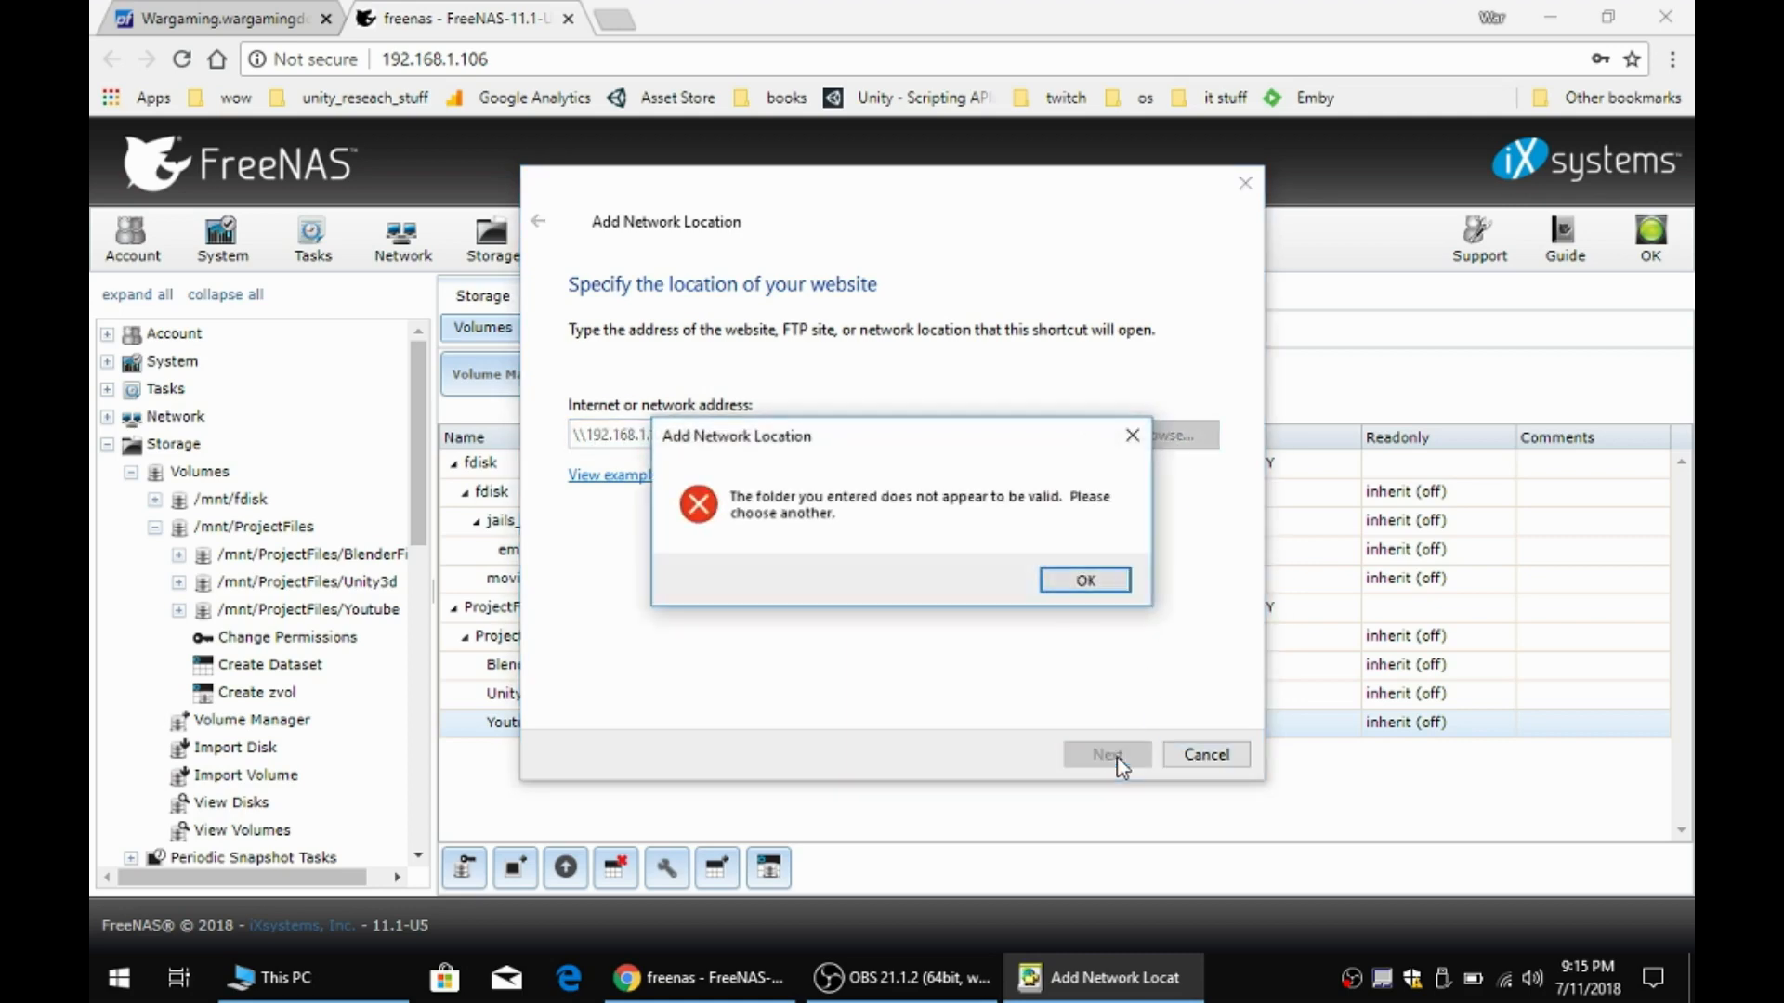
click(1094, 583)
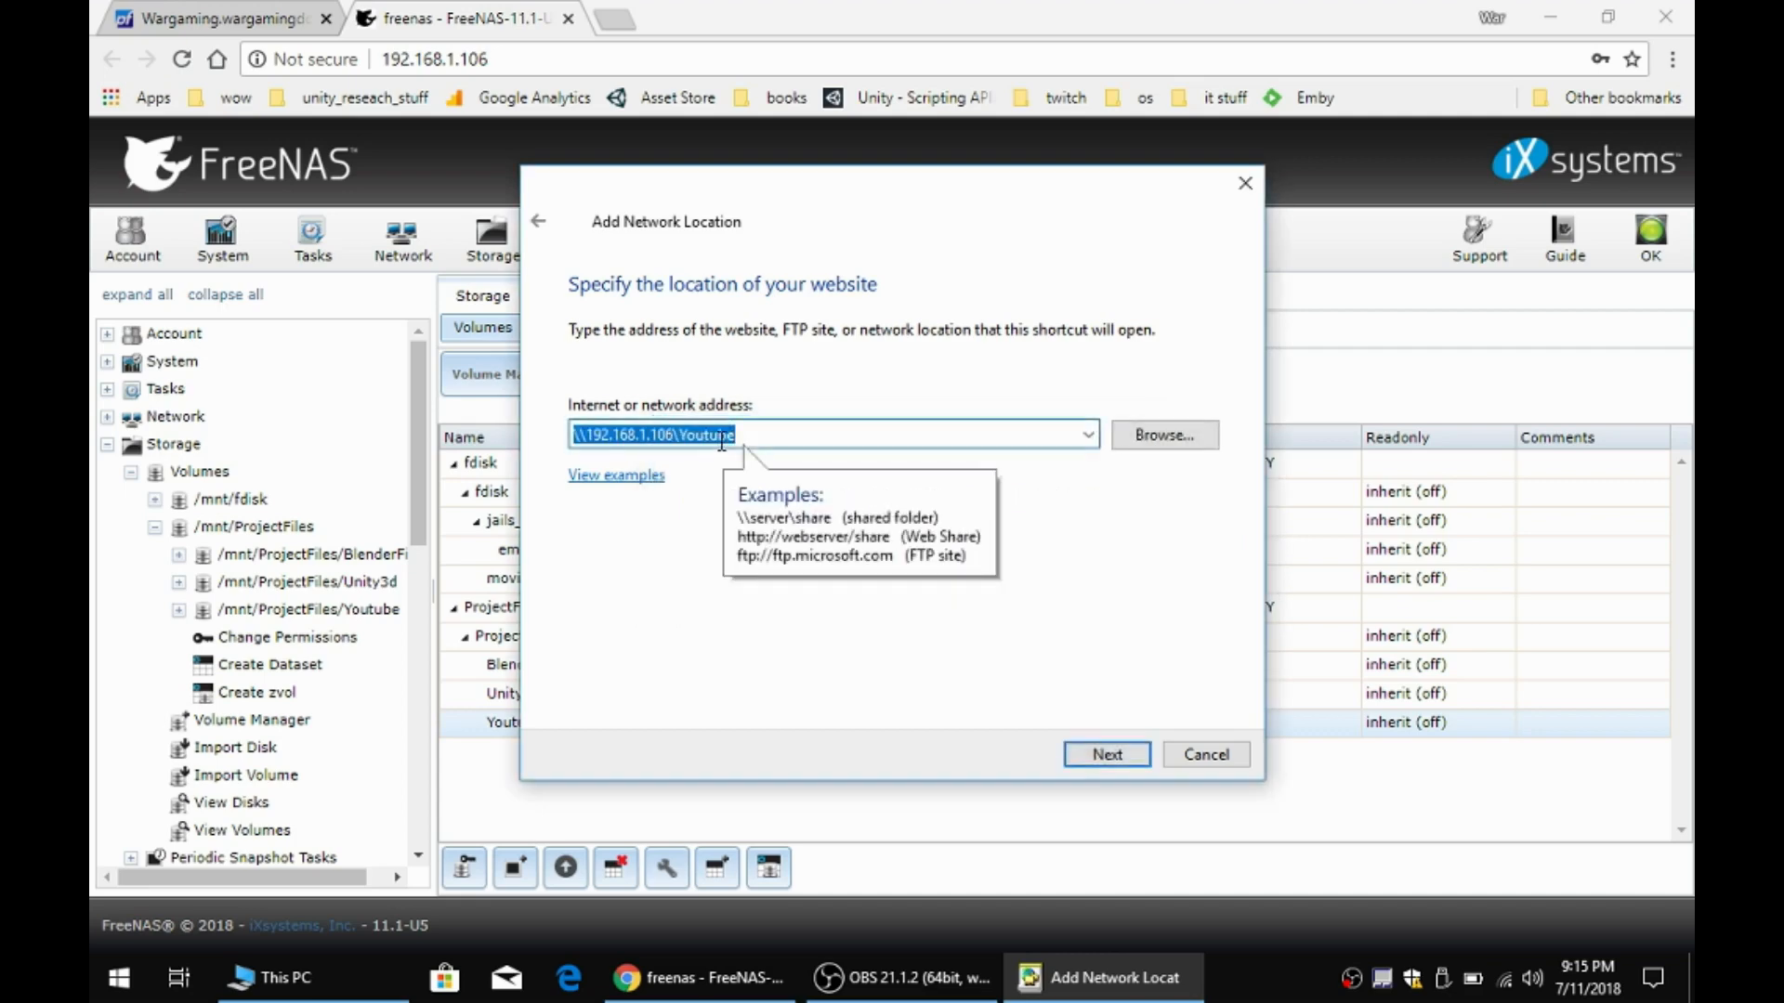
- Copy the entered network address and cancel the Add Network Location wizard
right_click(728, 434)
click(779, 518)
click(1200, 756)
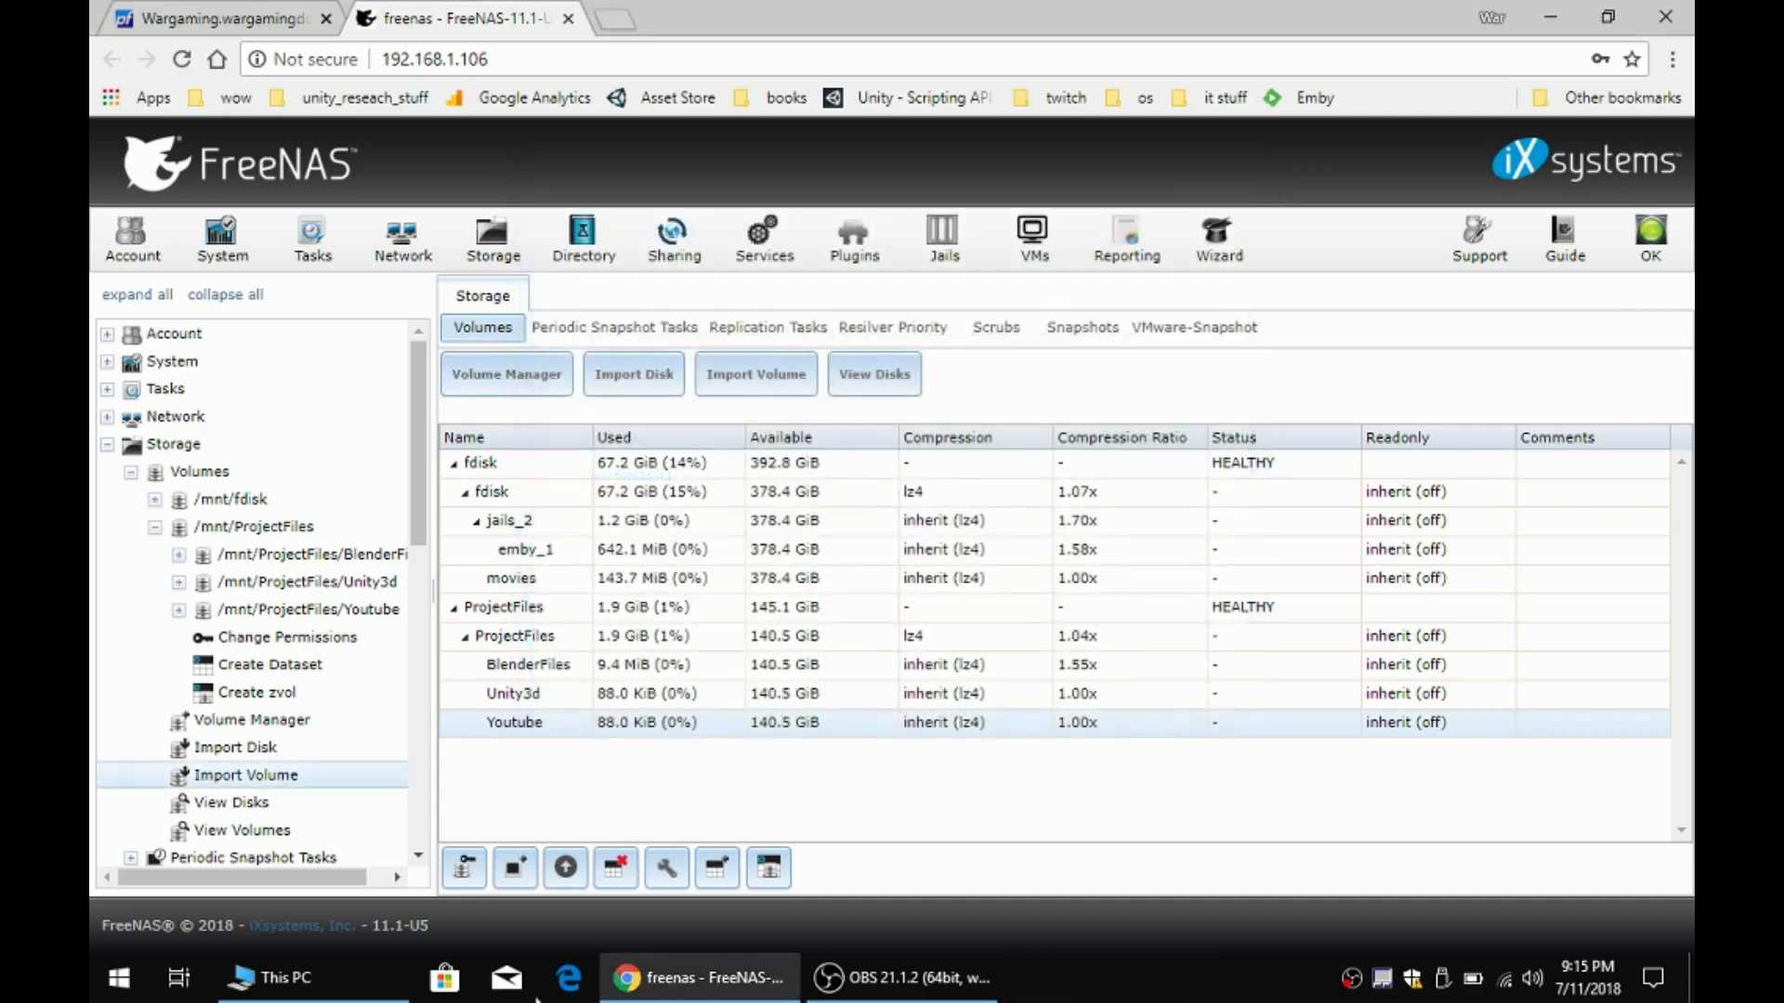
- Start adding a network location again from This PC in File Explorer and choose a custom network location
click(319, 966)
right_click(943, 708)
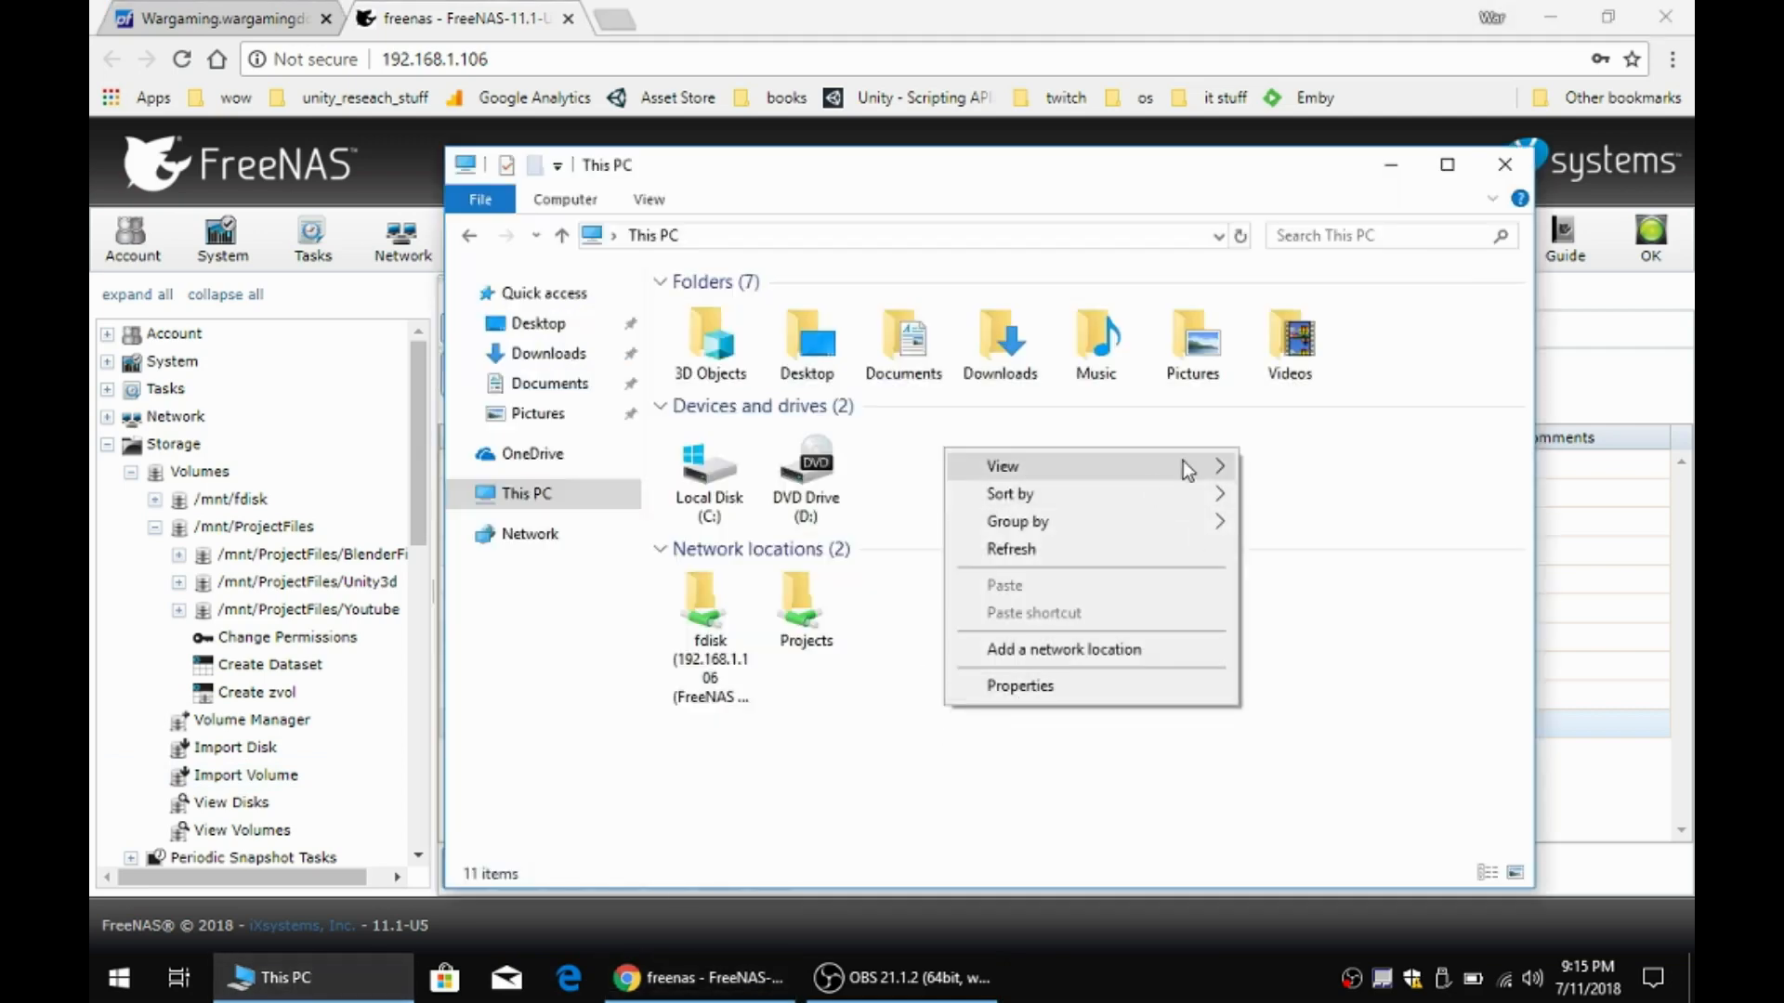
click(1156, 641)
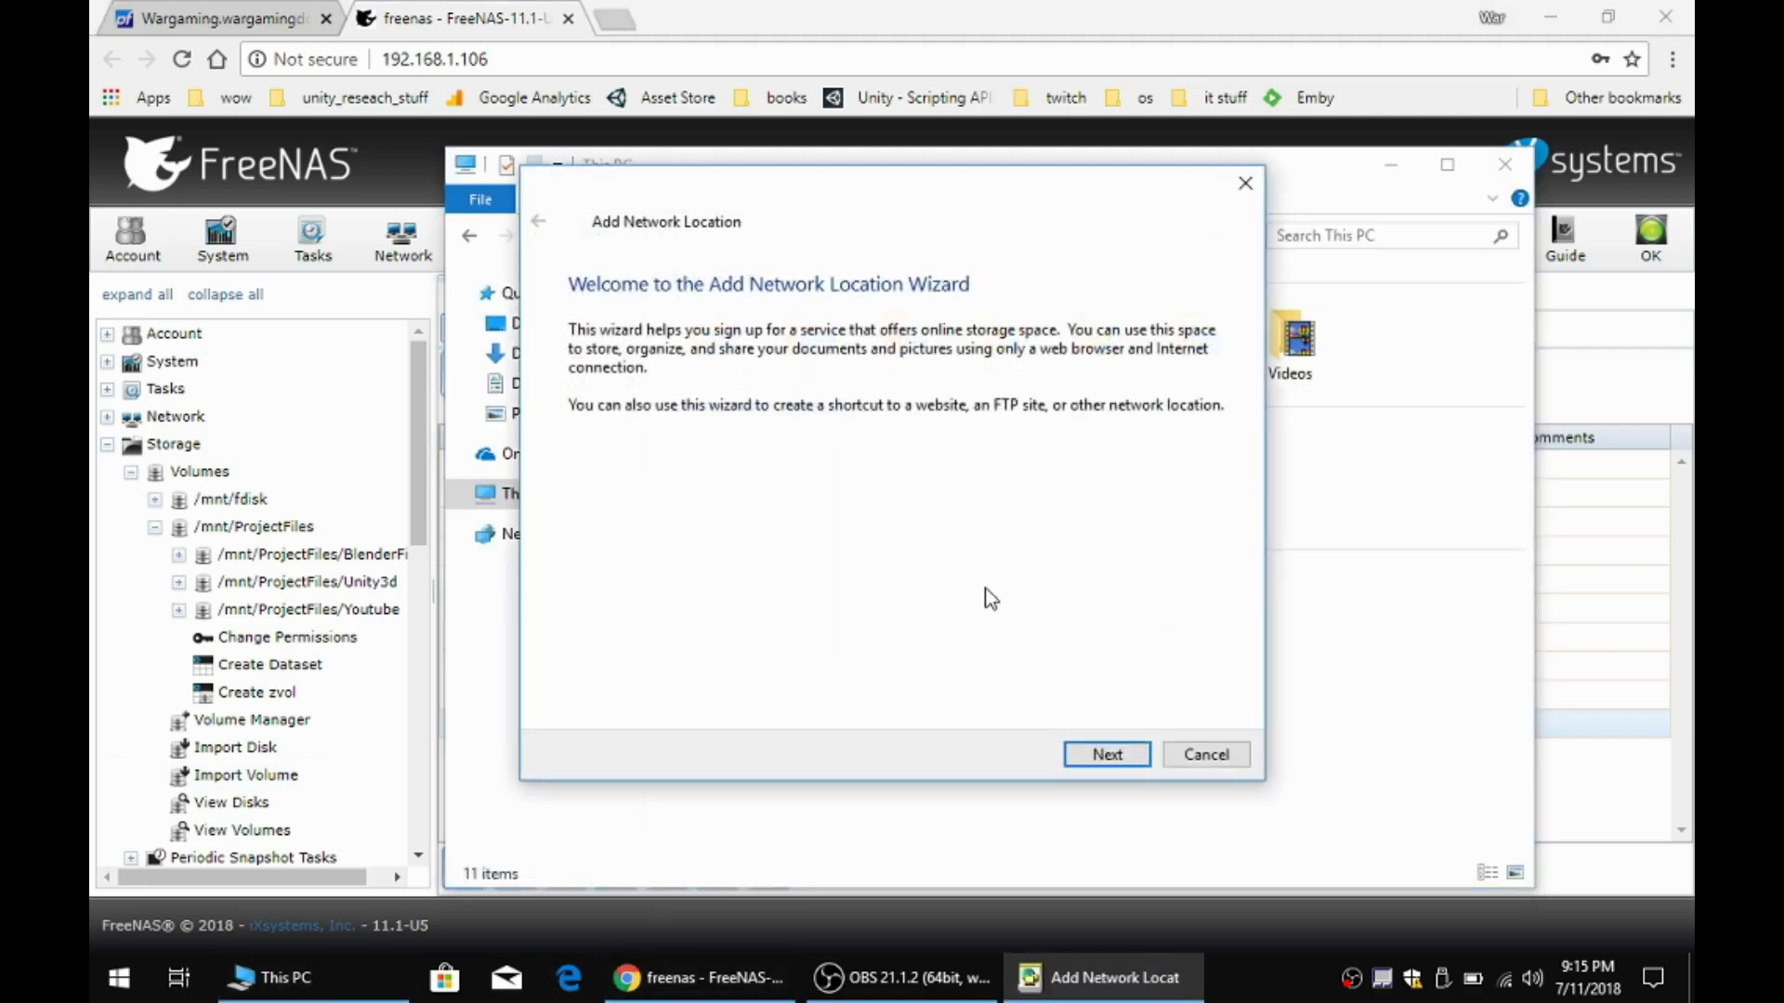
click(1103, 755)
click(1107, 756)
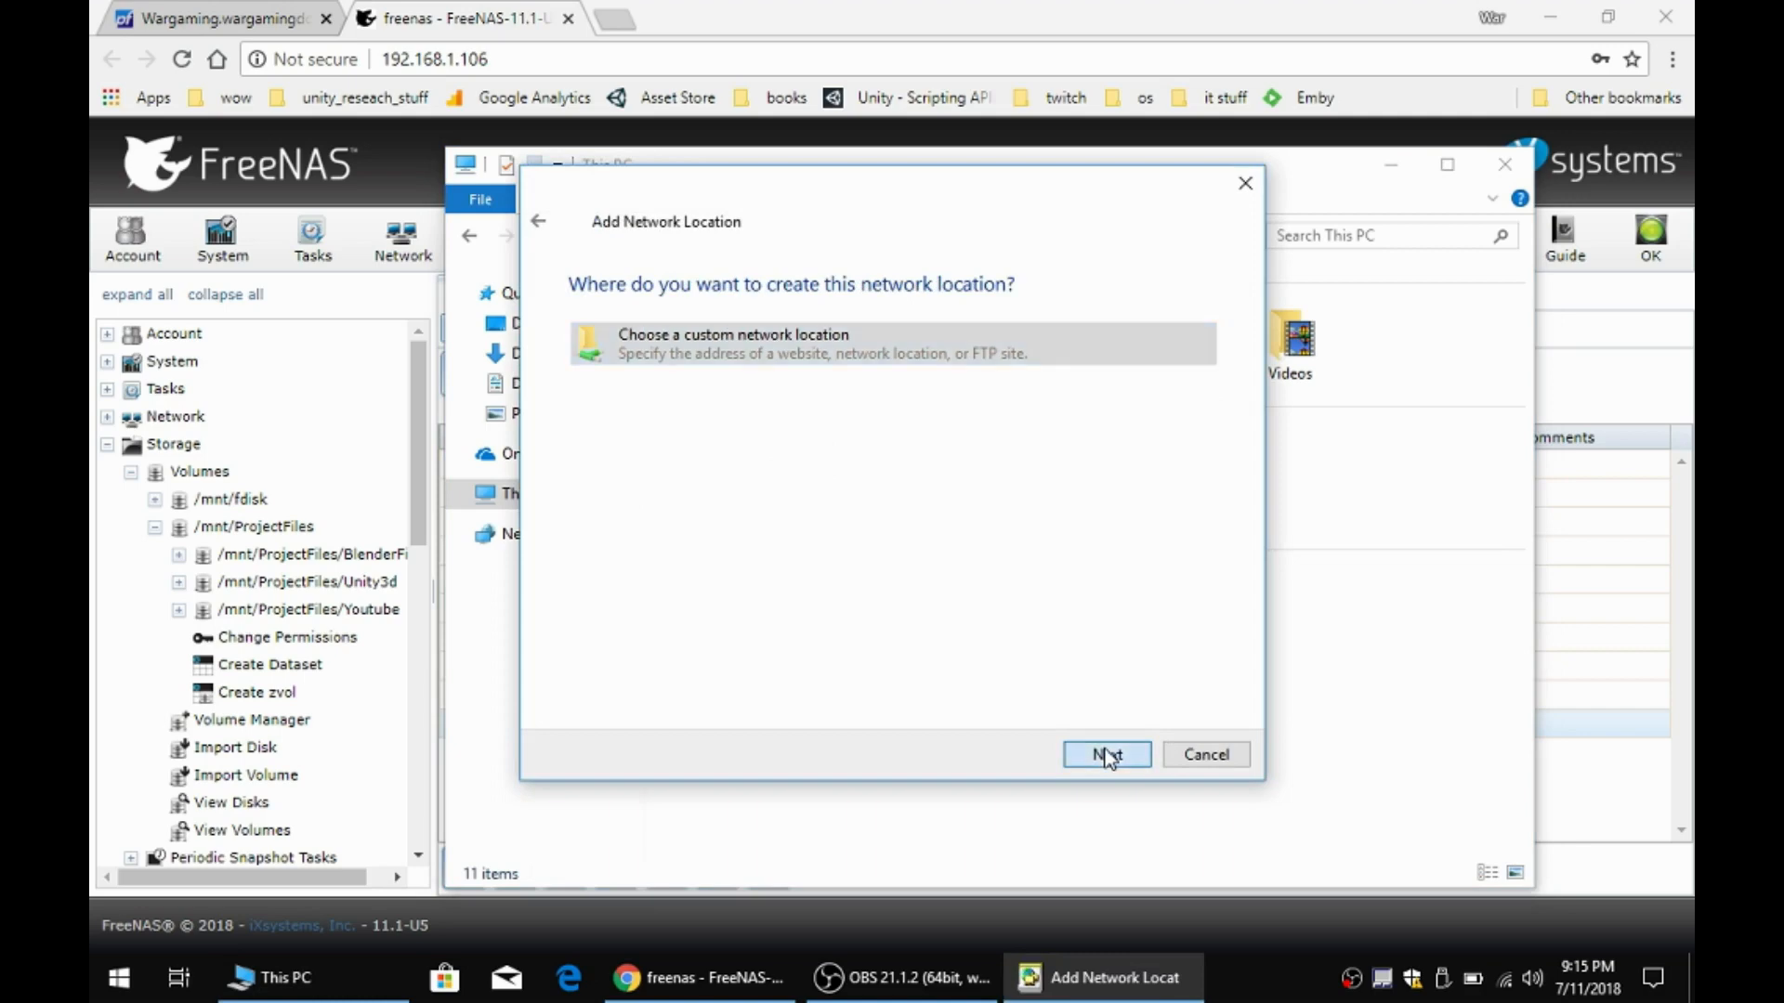
- Paste the address \\192.168.1.106\Youtube, keep the suggested location name and finish the wizard, opening the new location
right_click(647, 435)
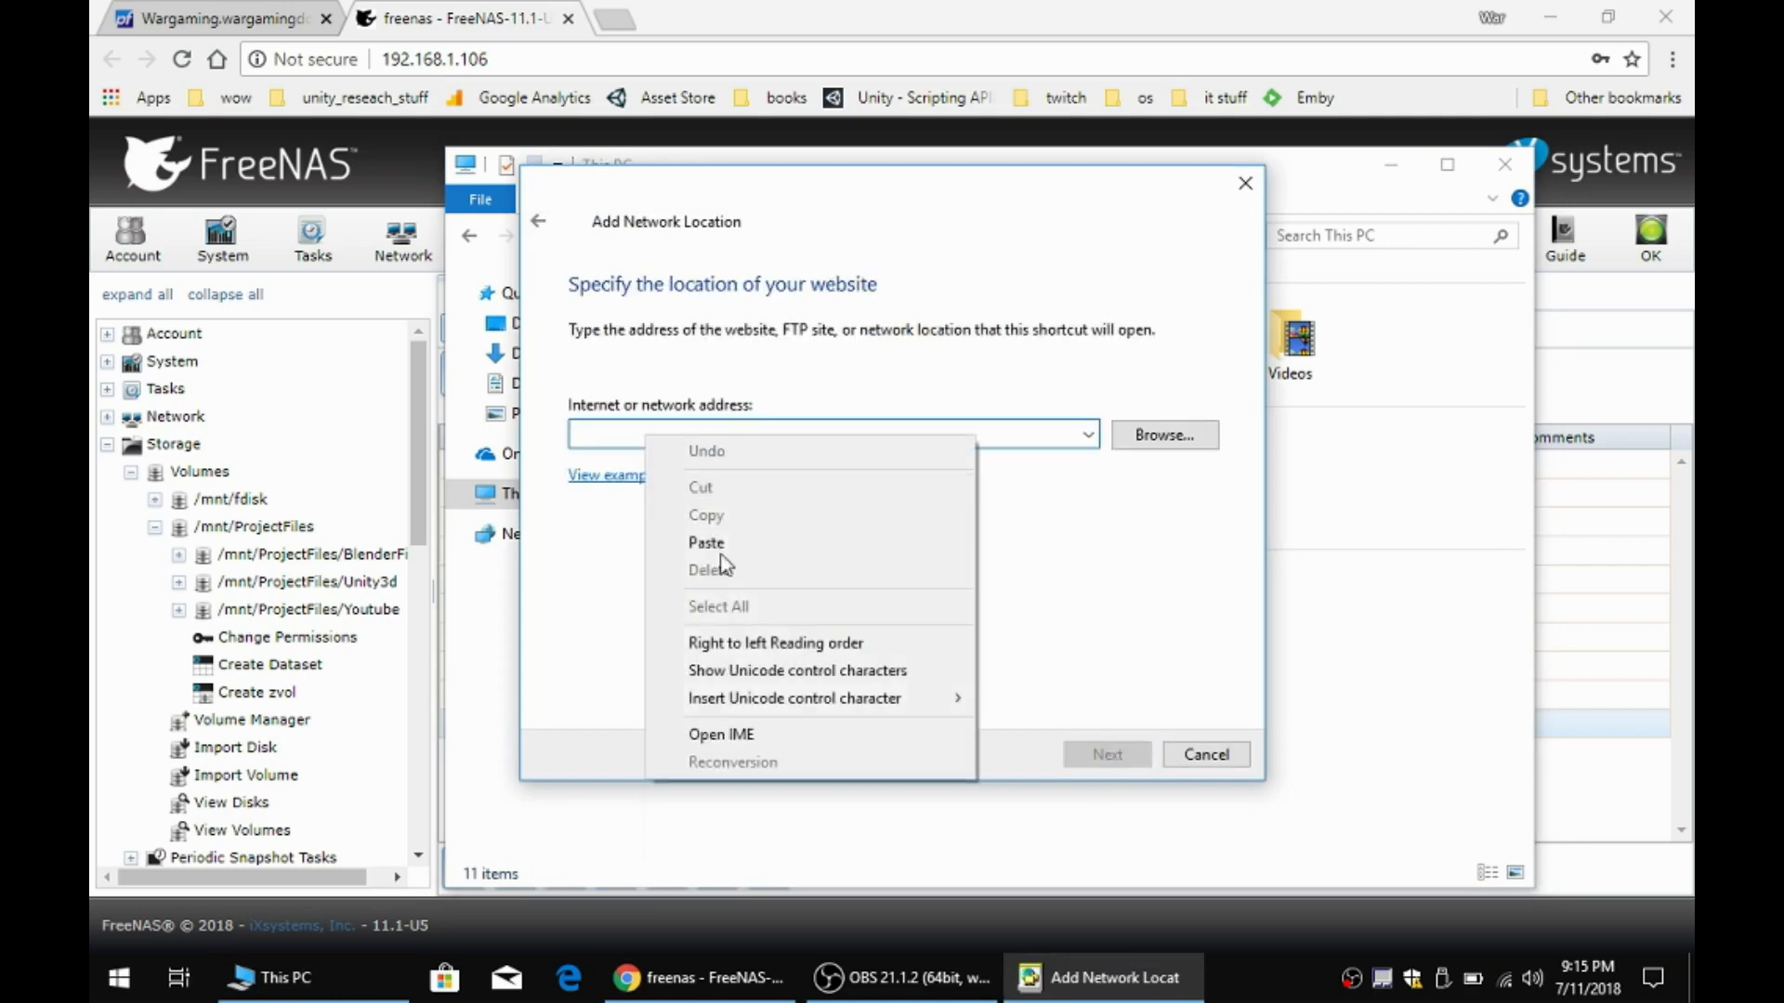
click(726, 540)
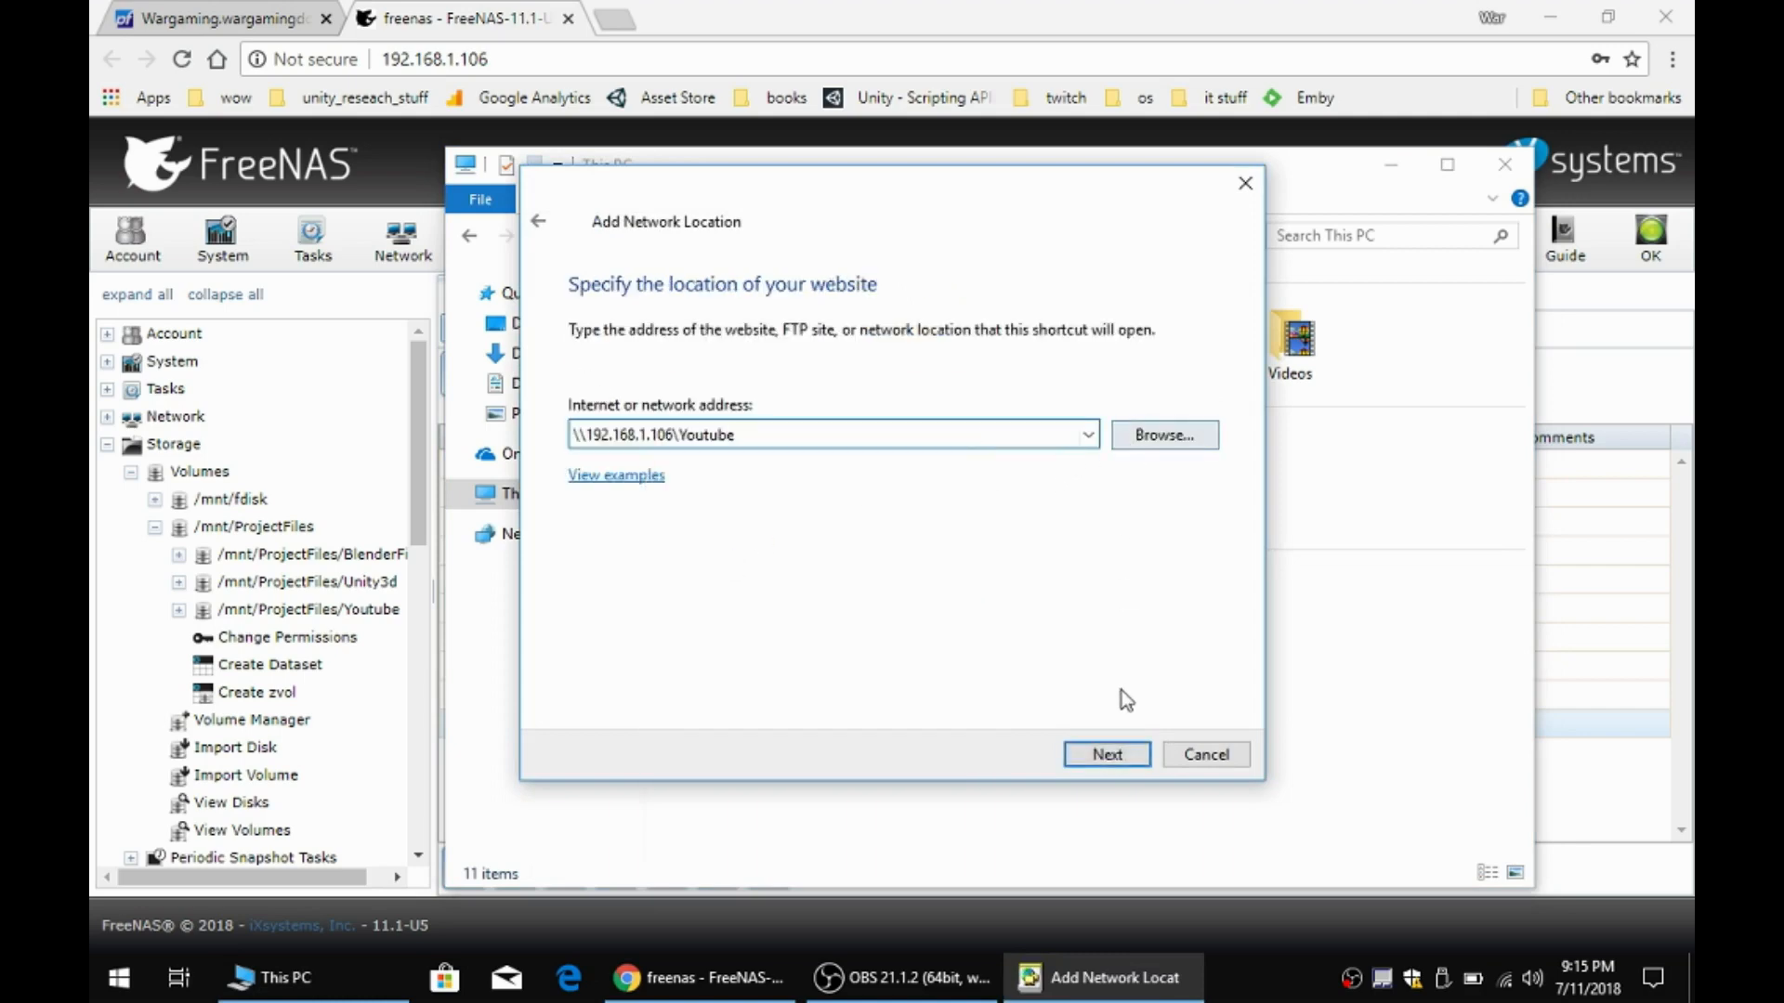
click(1106, 754)
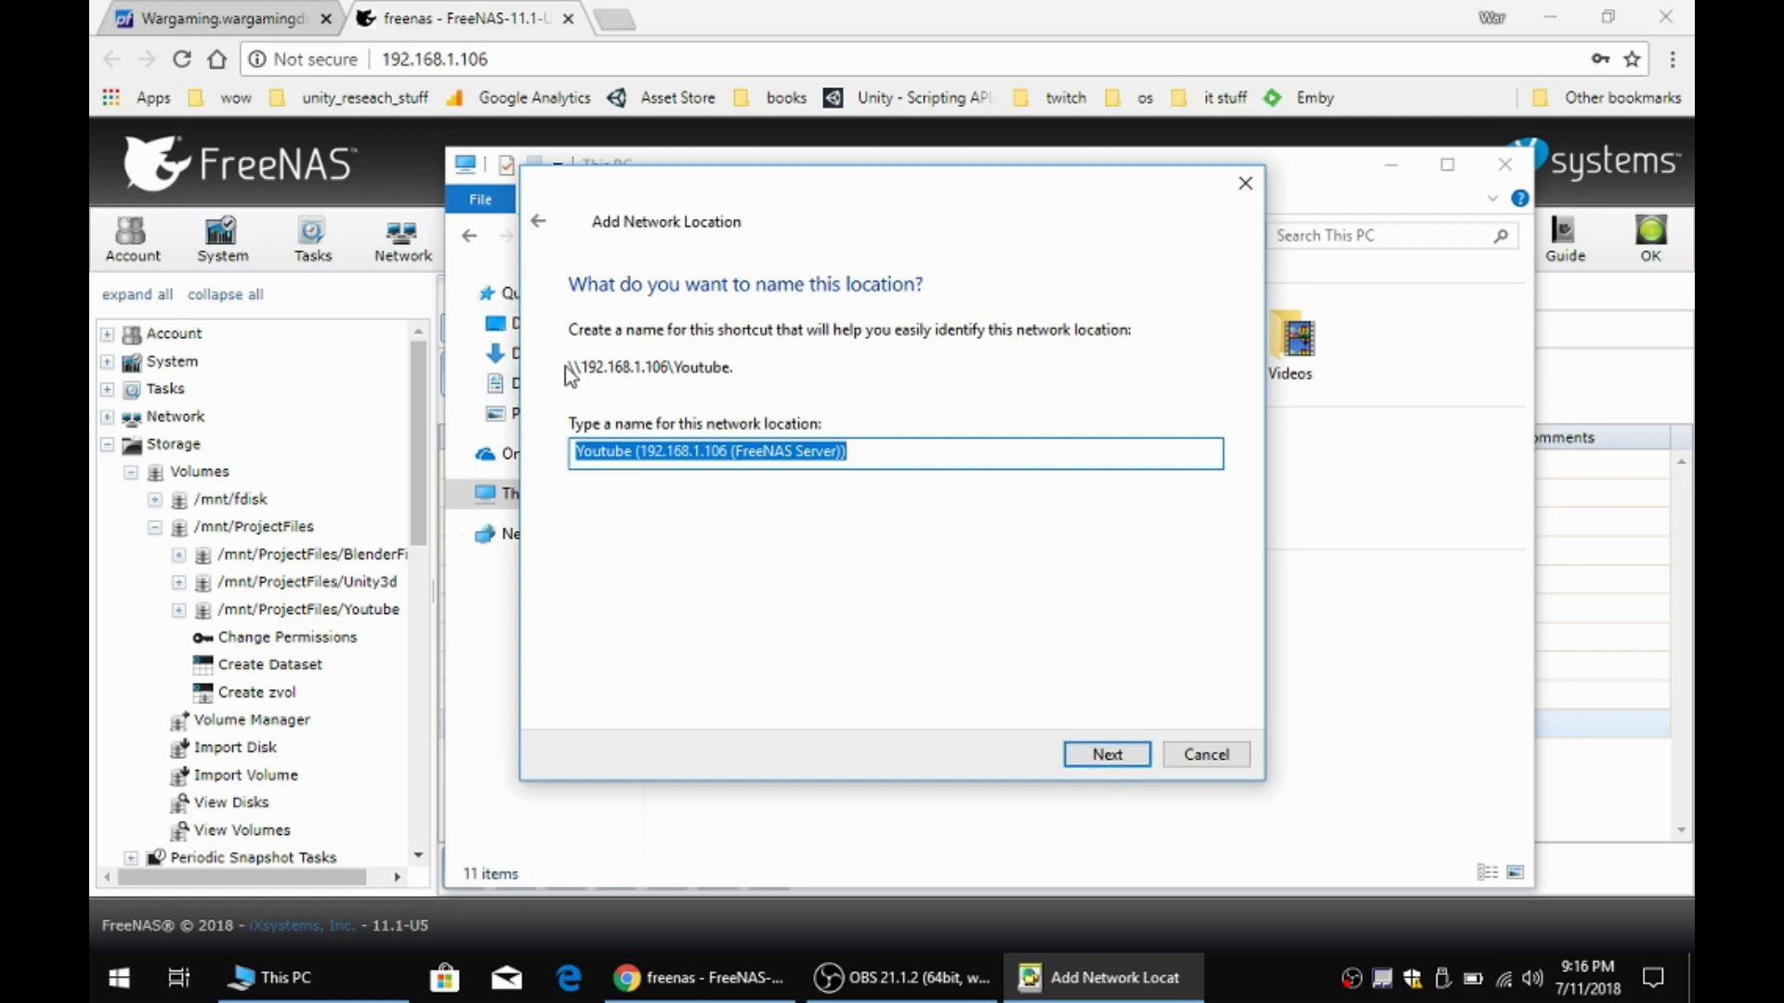
click(1089, 760)
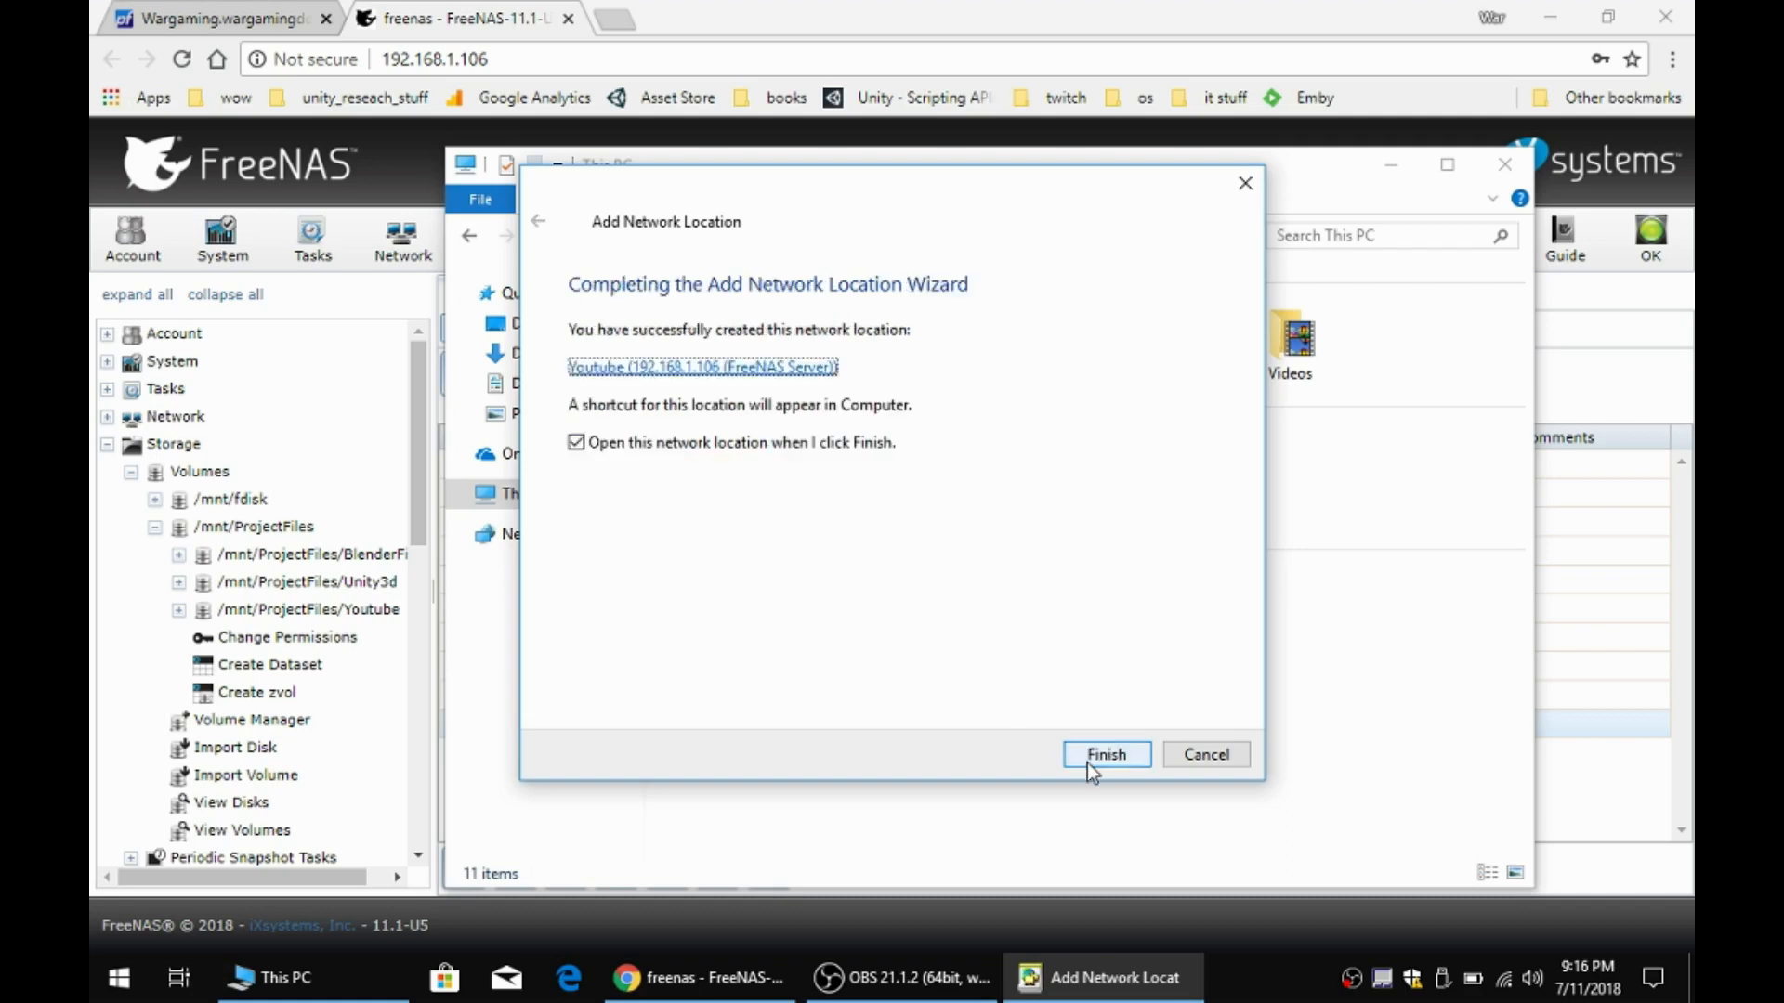
click(1087, 762)
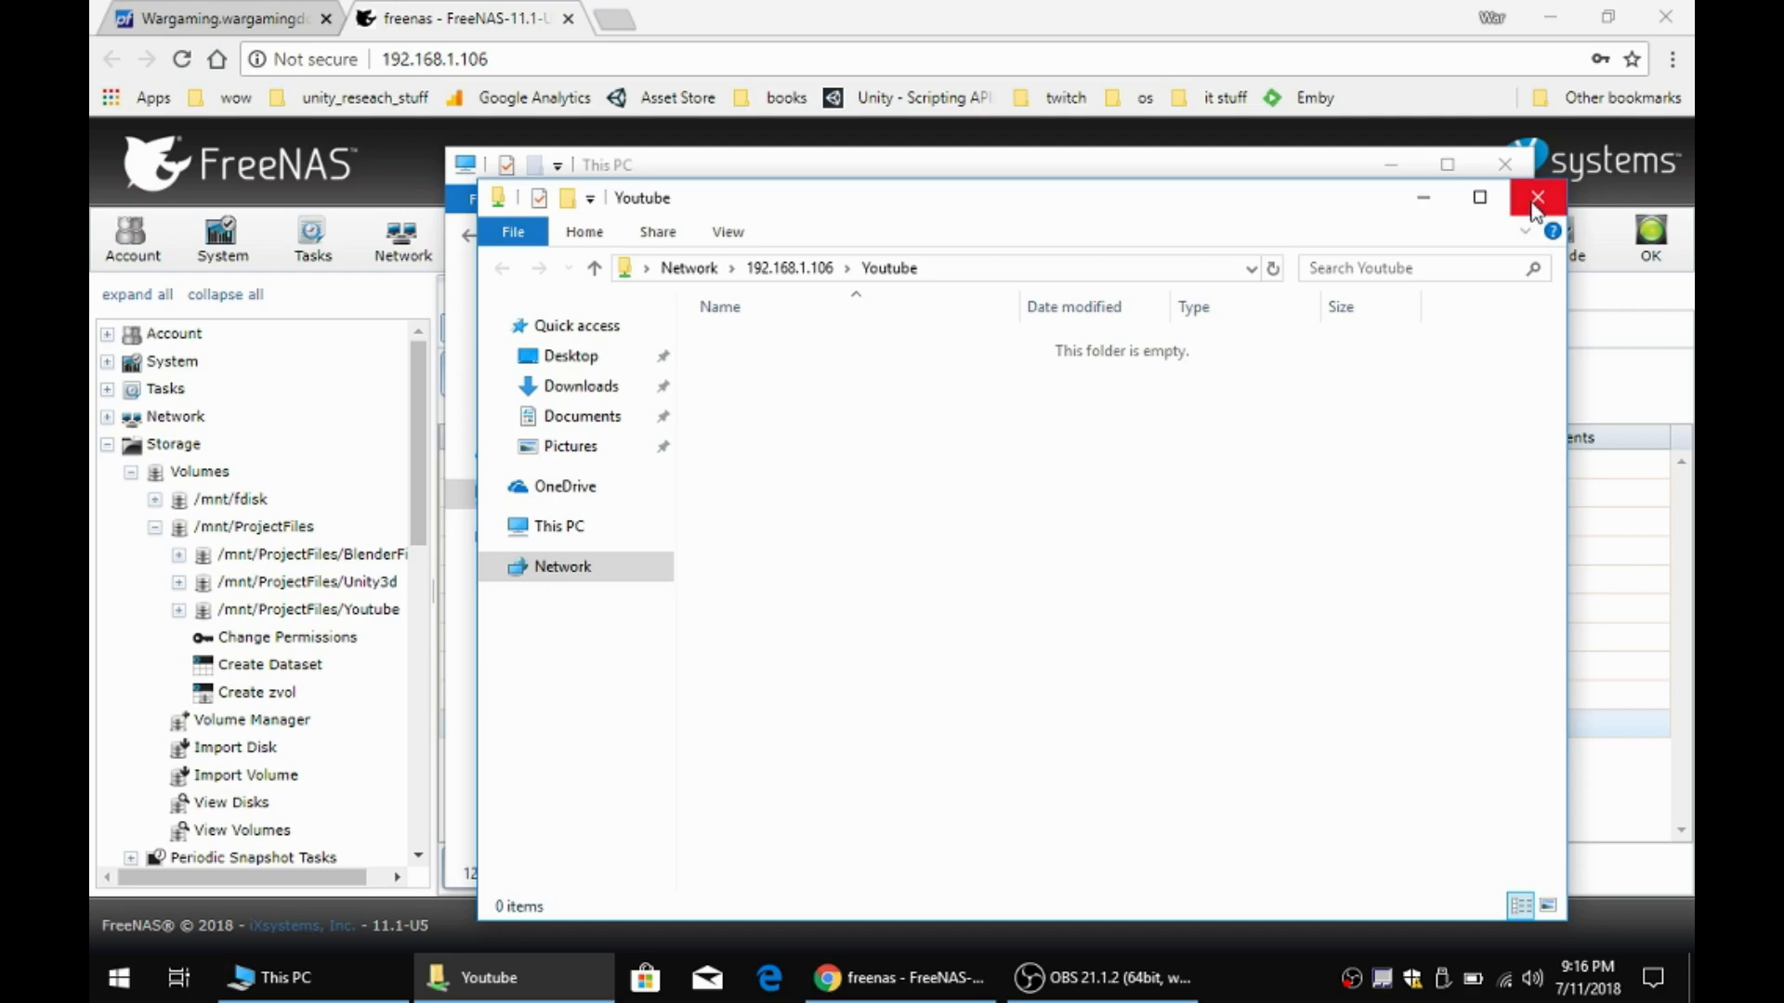
- View the network locations in This PC and open the File History backup options in Windows Settings under Update & Security
click(1022, 169)
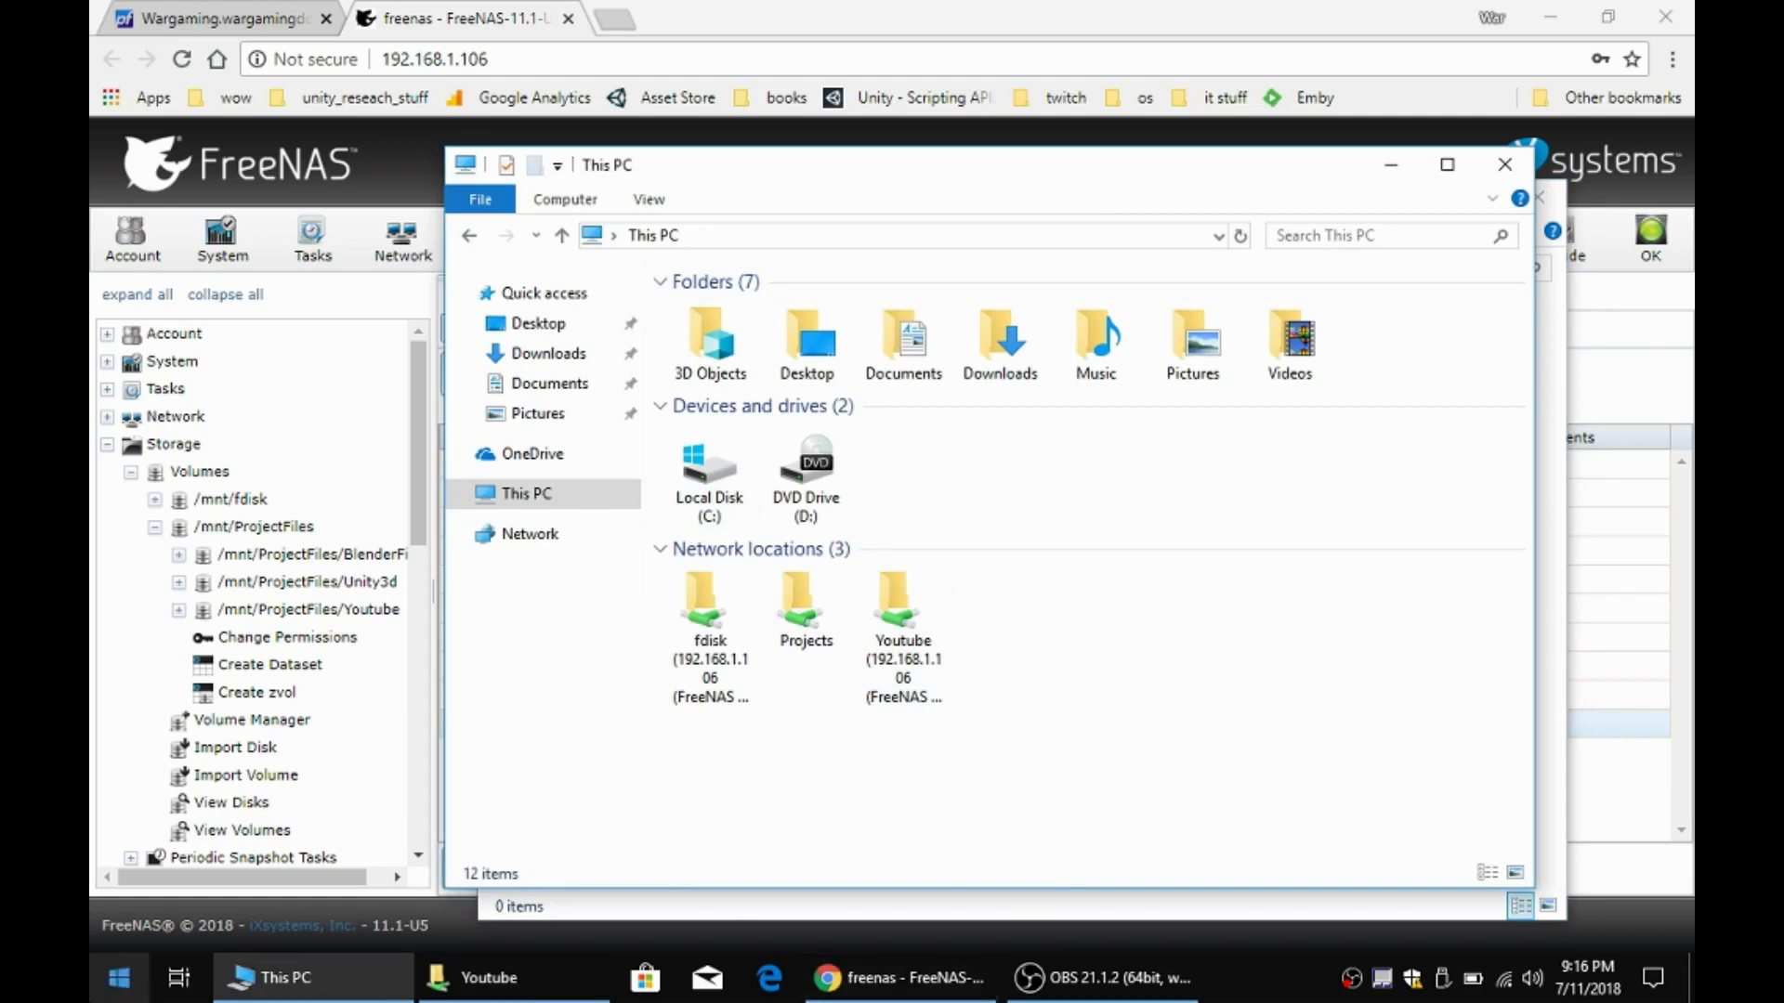
click(119, 977)
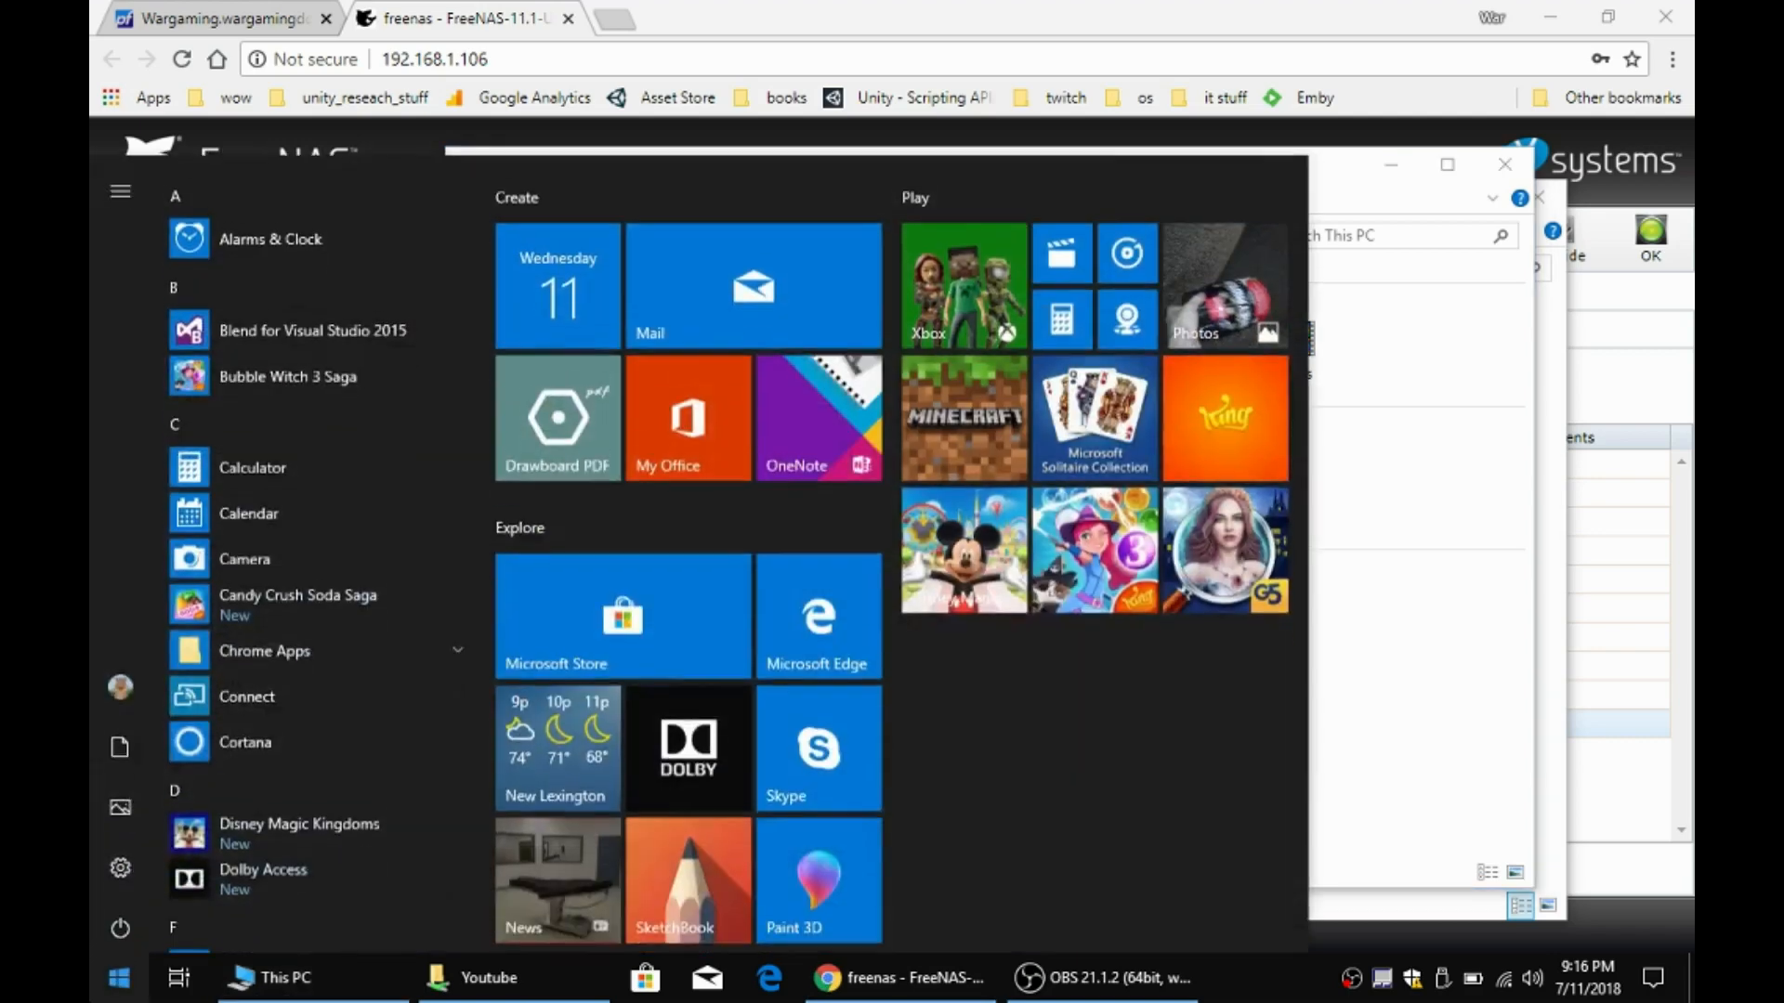
click(109, 874)
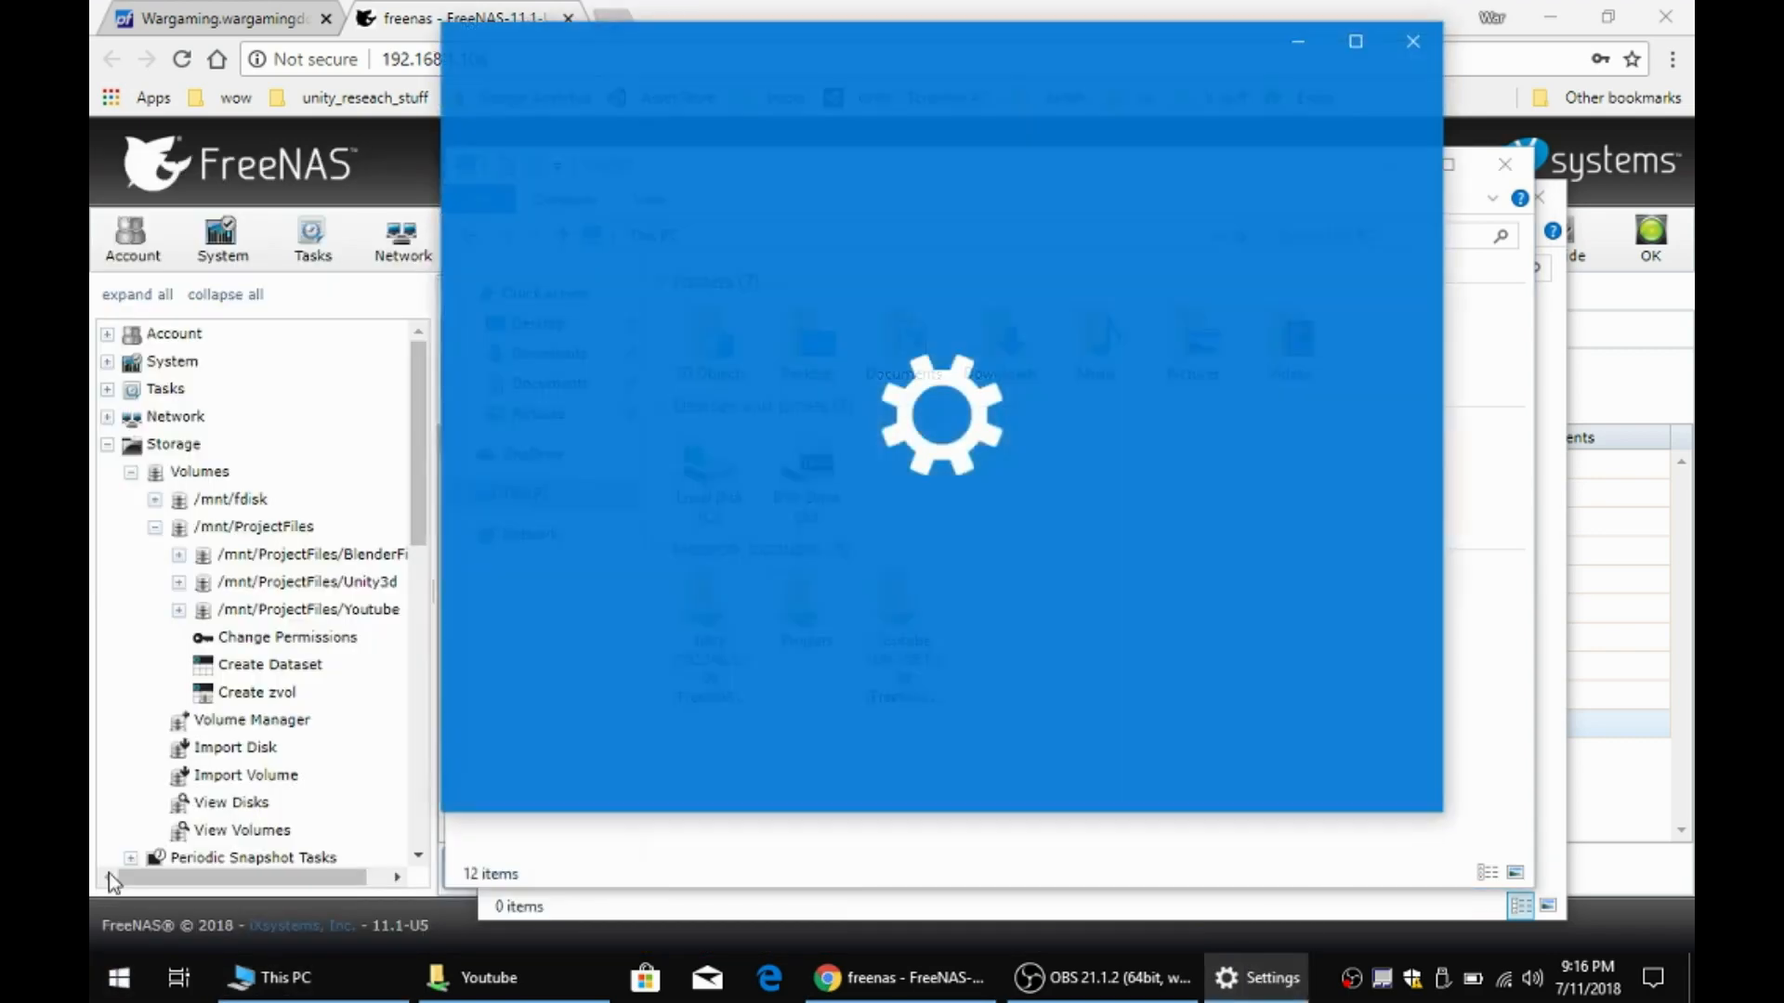
scroll(755, 583, down, 4)
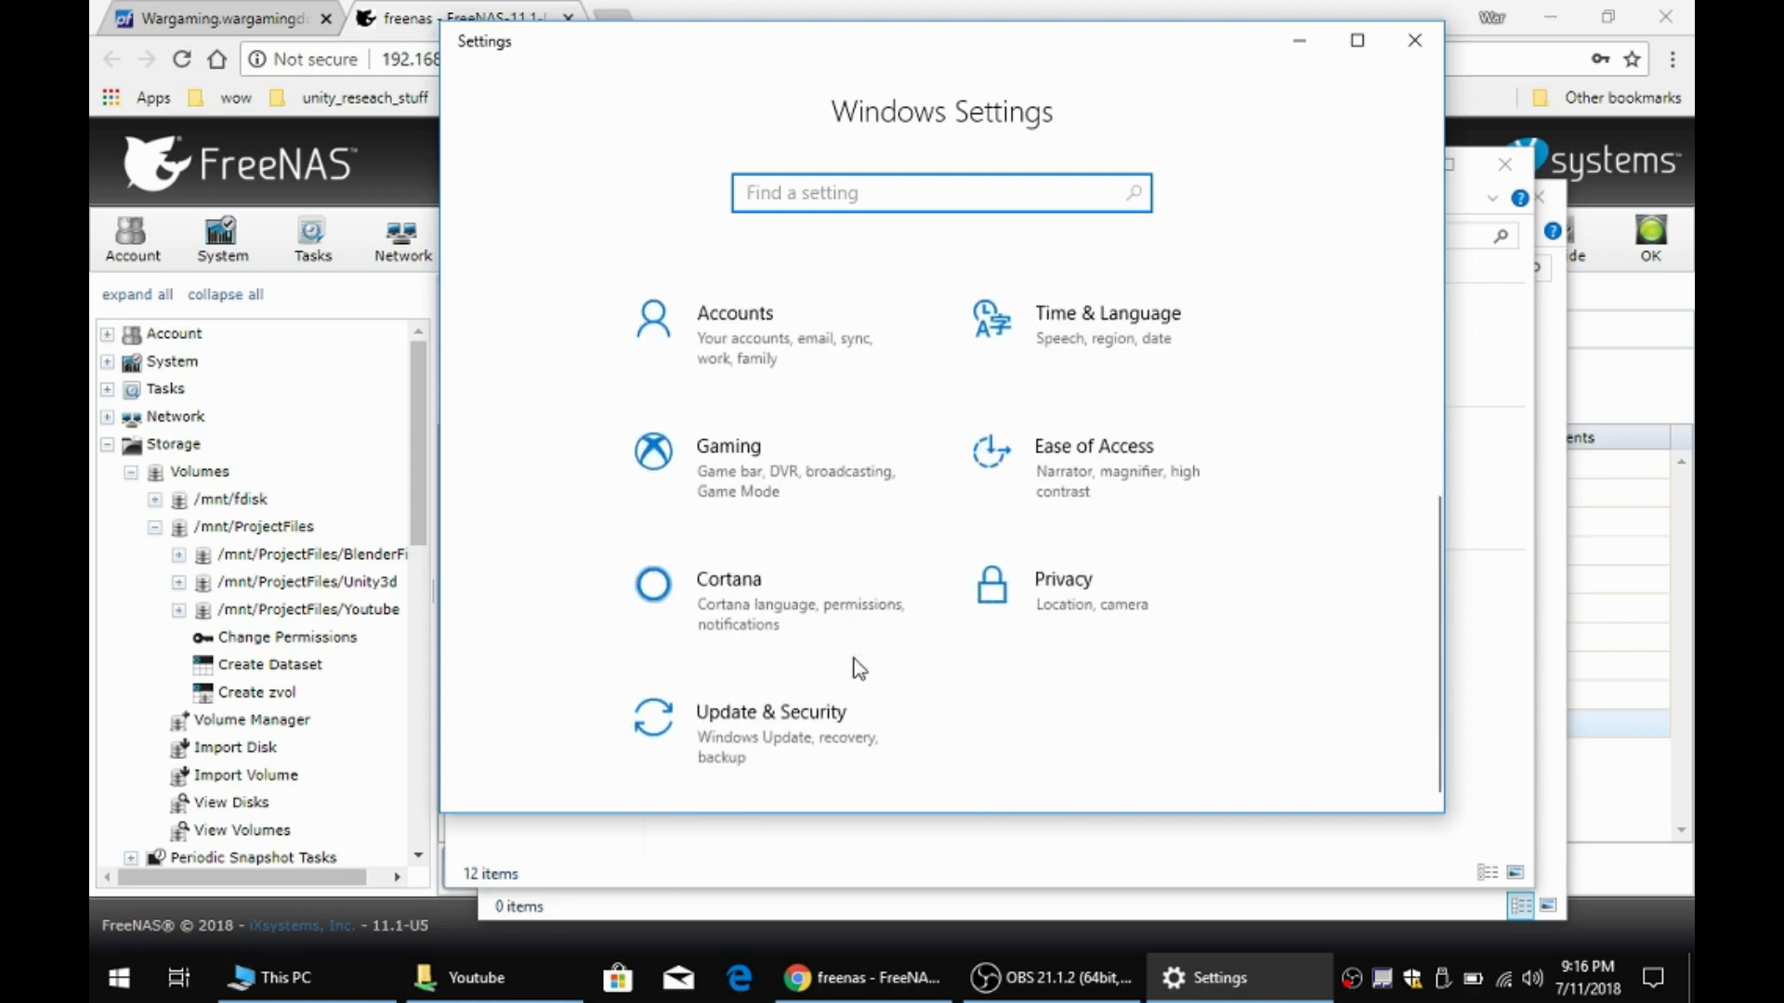
click(857, 763)
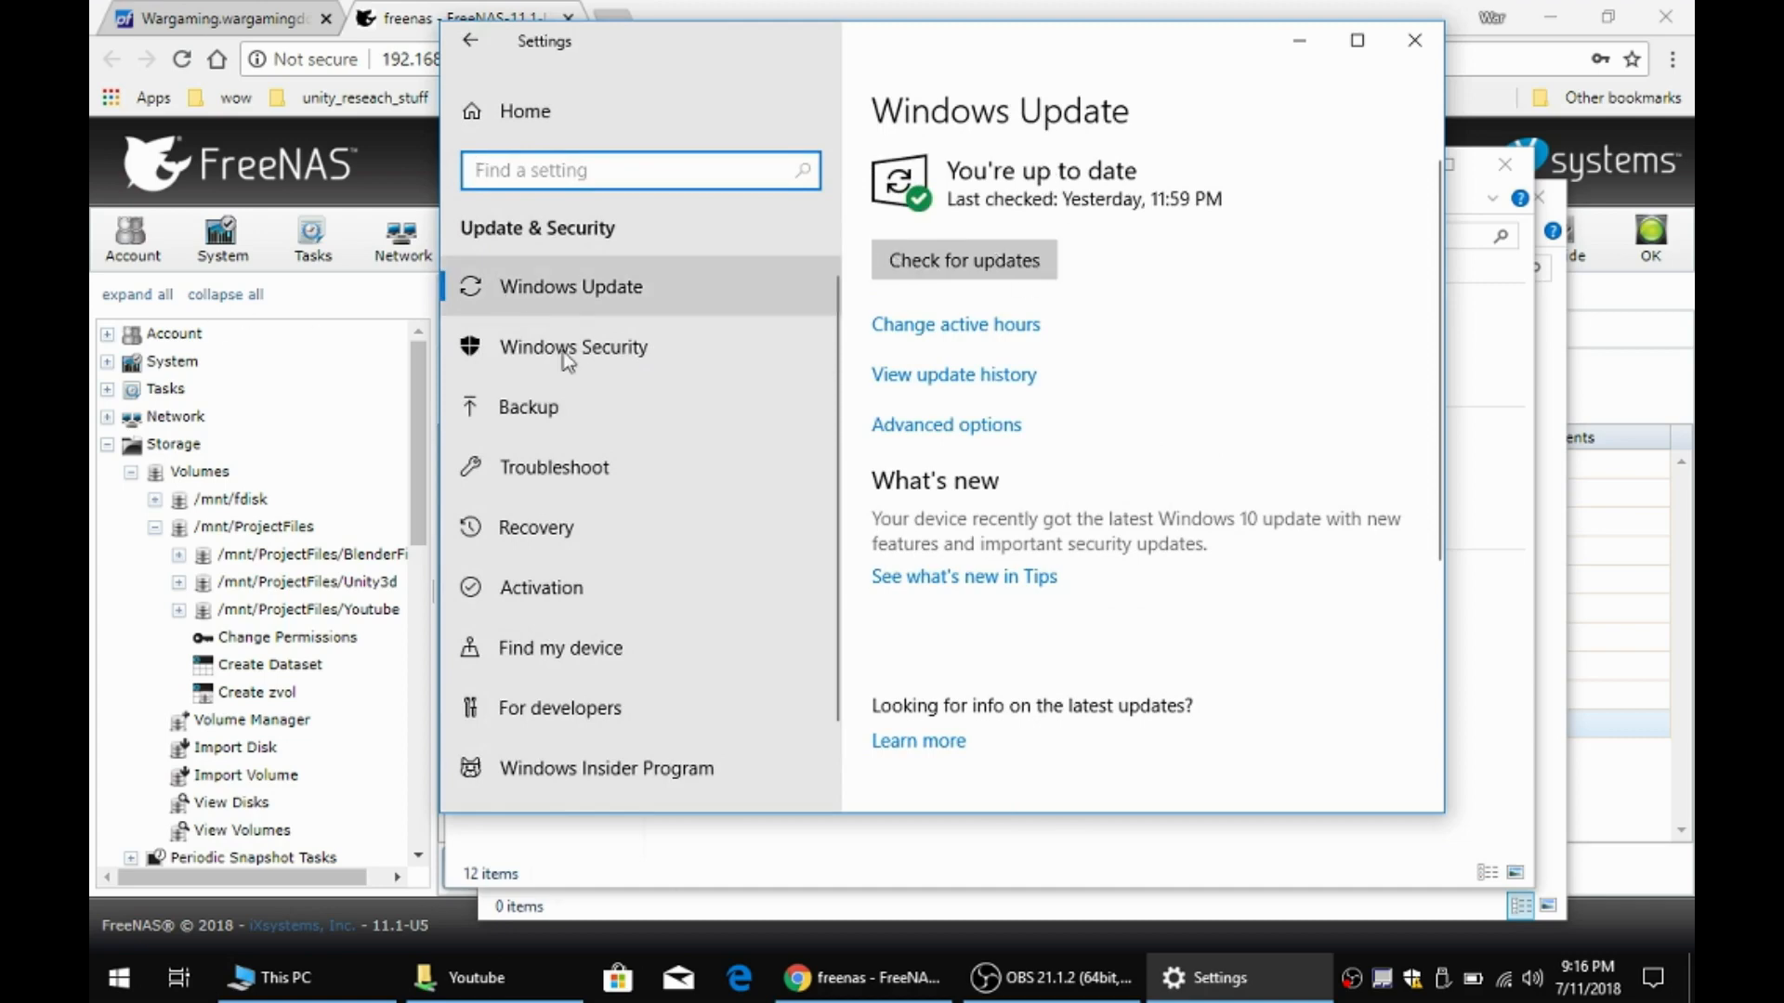
click(660, 406)
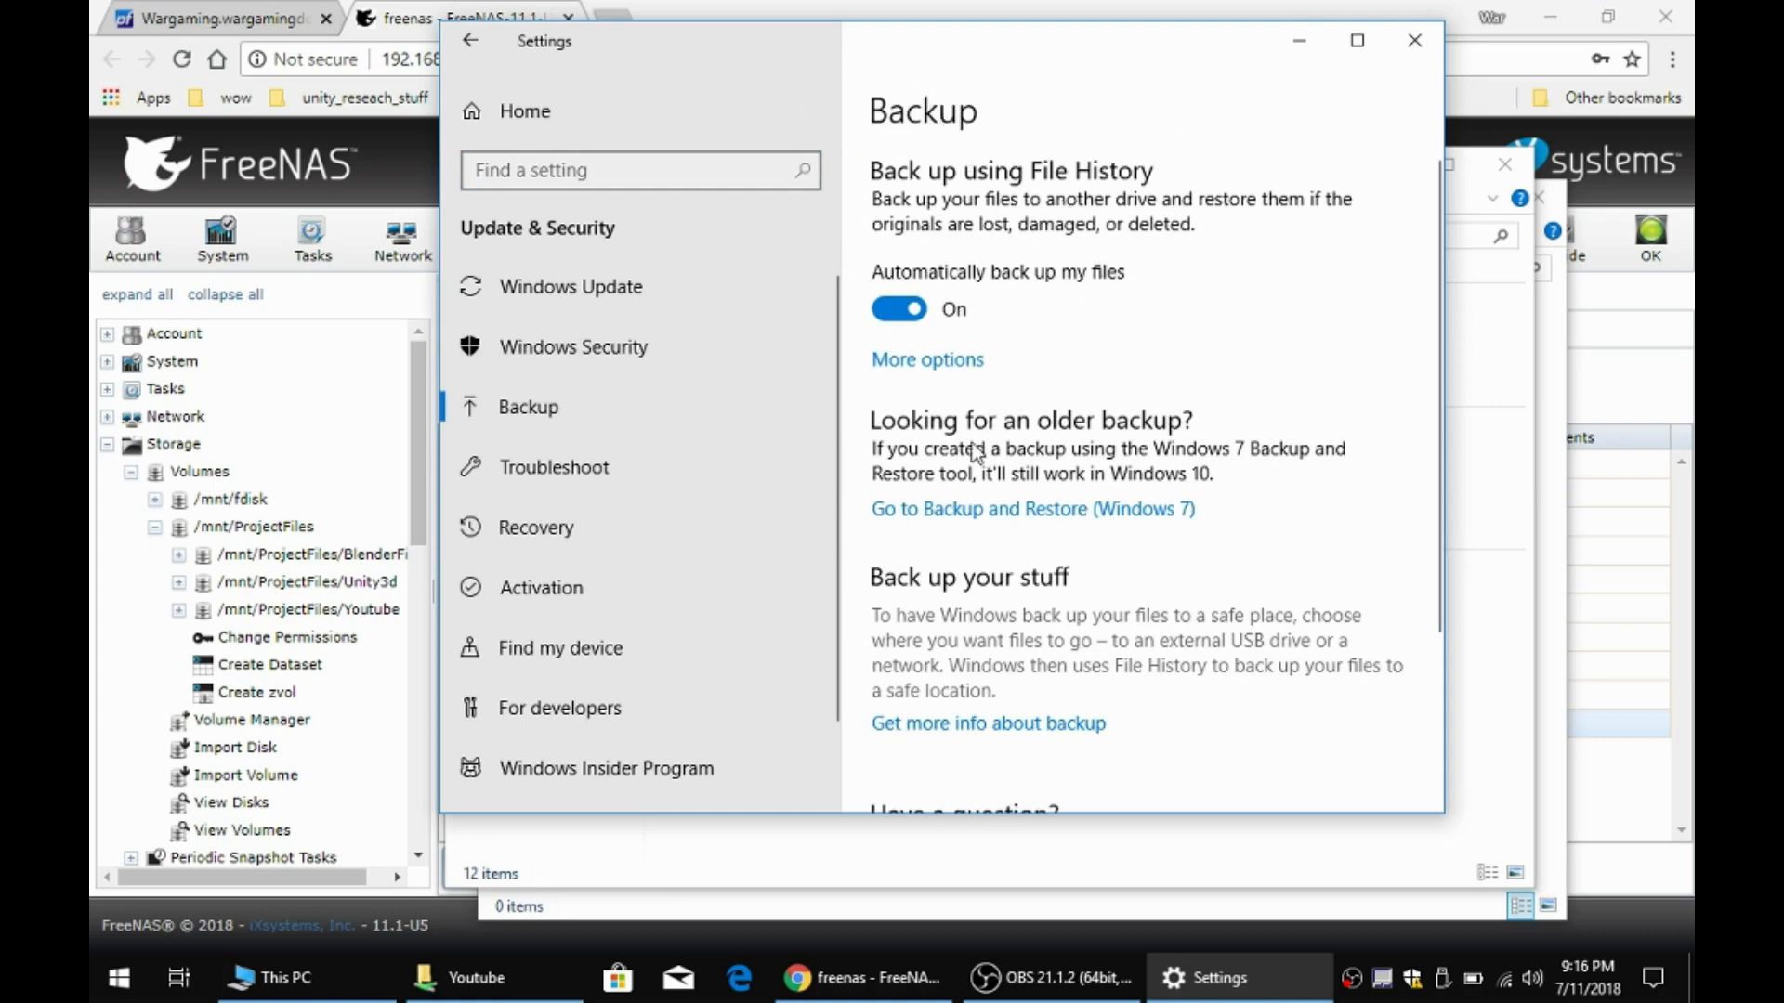
click(906, 365)
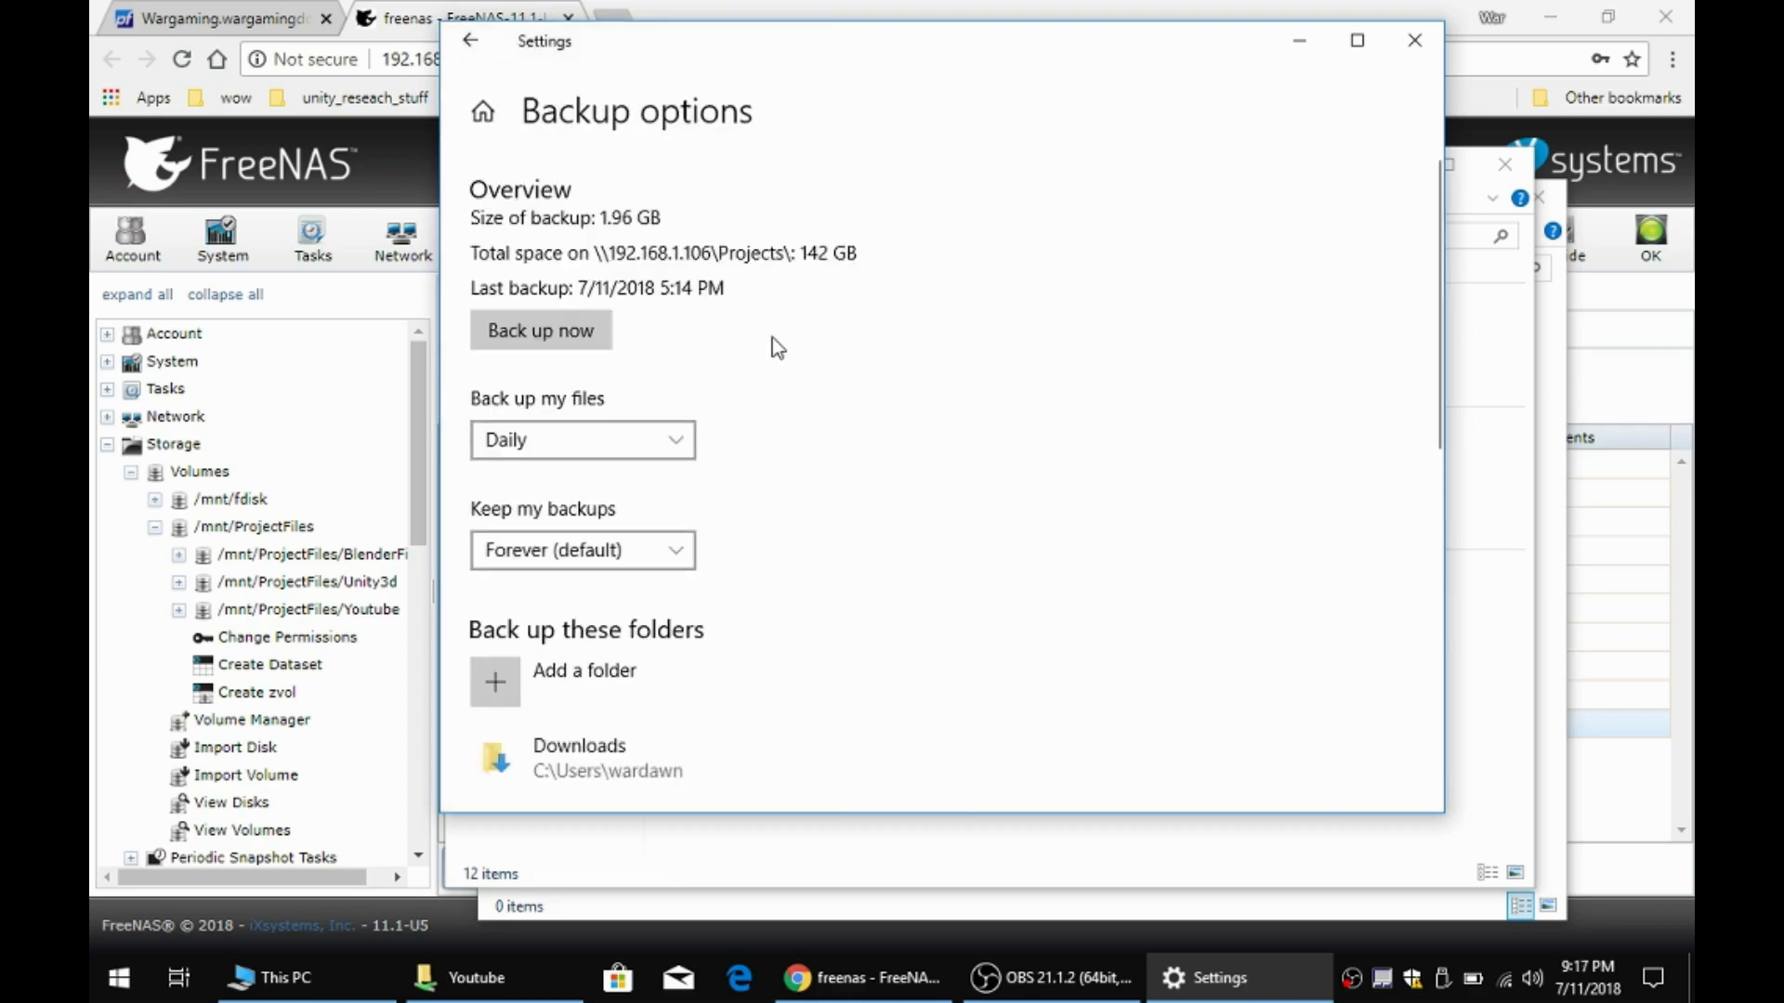
- Review the Backup options page and stop using the current File History backup drive
scroll(1000, 465, down, 4)
scroll(998, 459, up, 5)
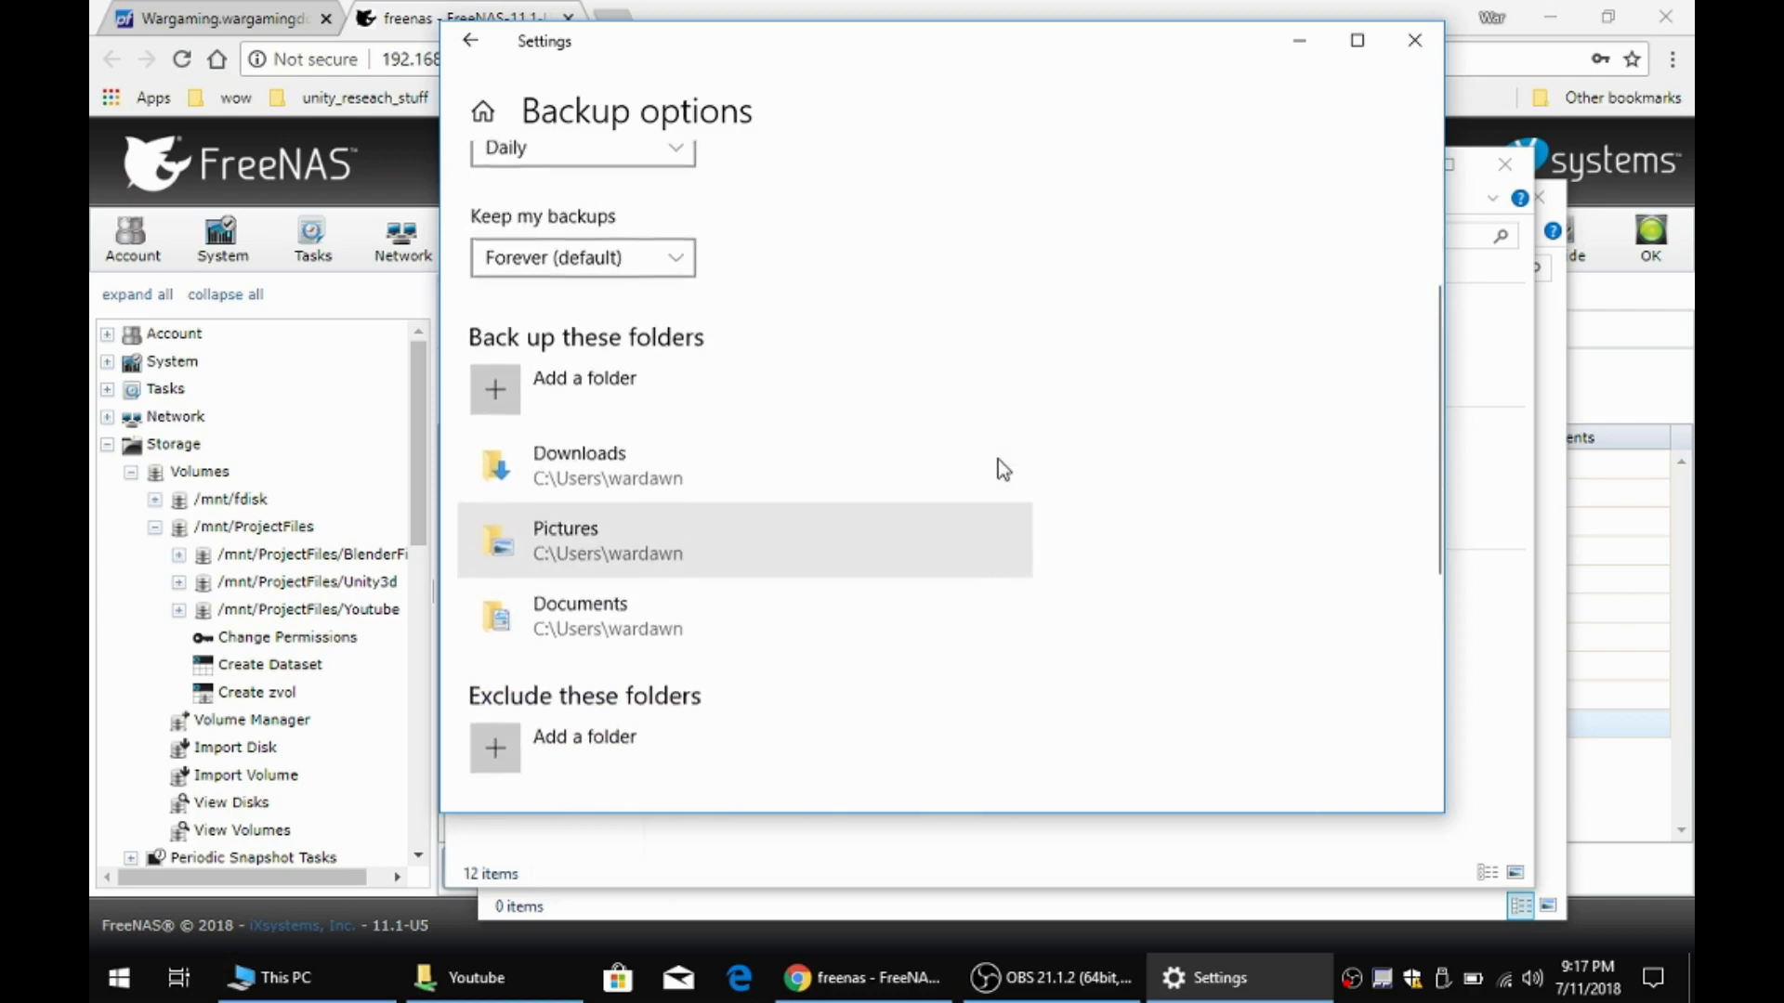
scroll(791, 581, down, 2)
scroll(789, 581, down, 5)
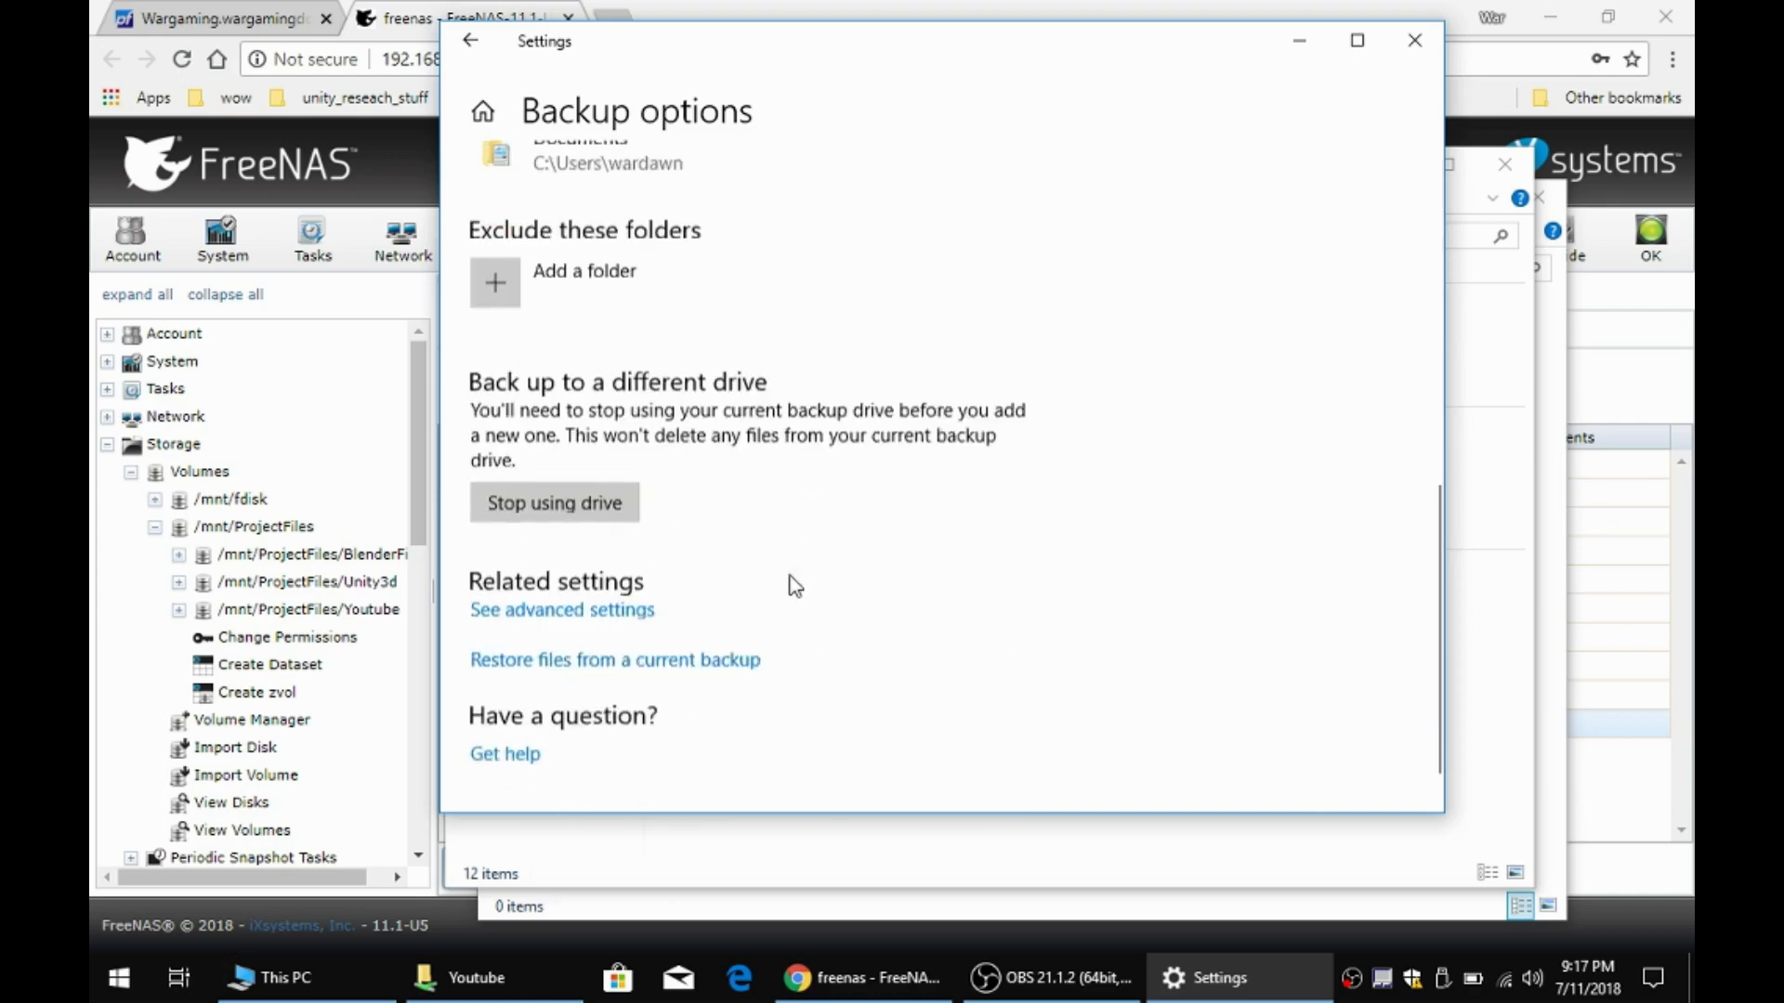
scroll(716, 617, up, 8)
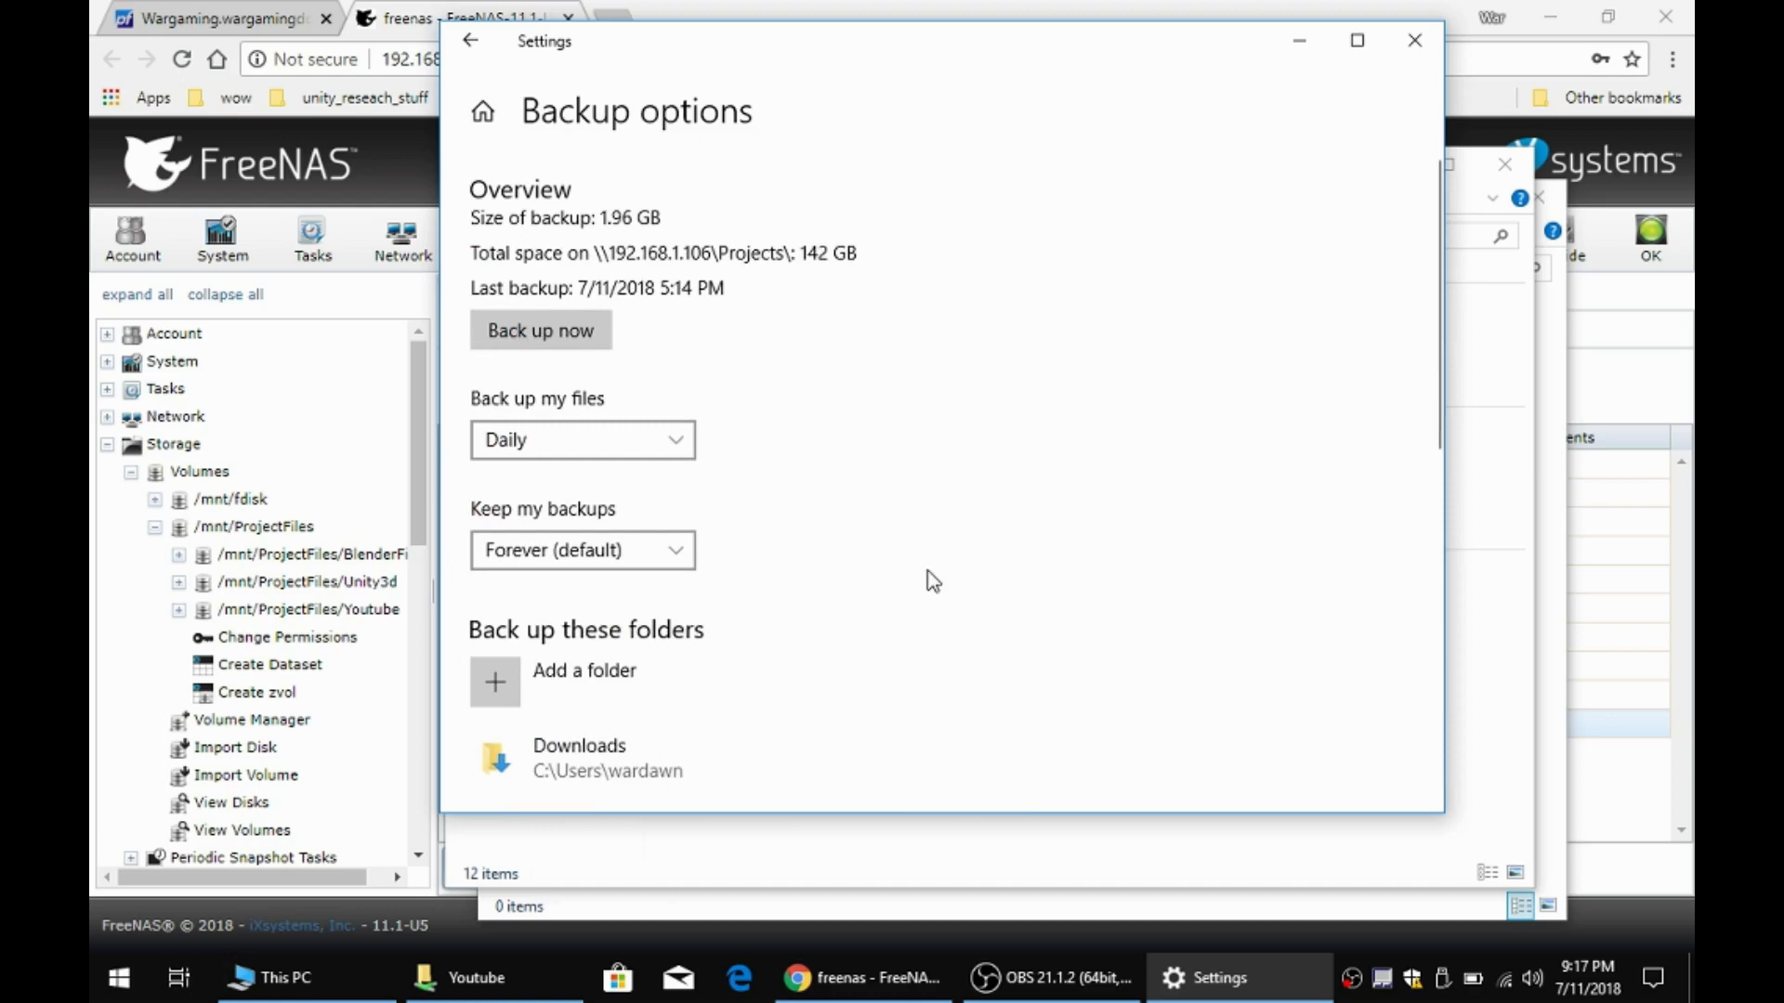
scroll(932, 580, down, 5)
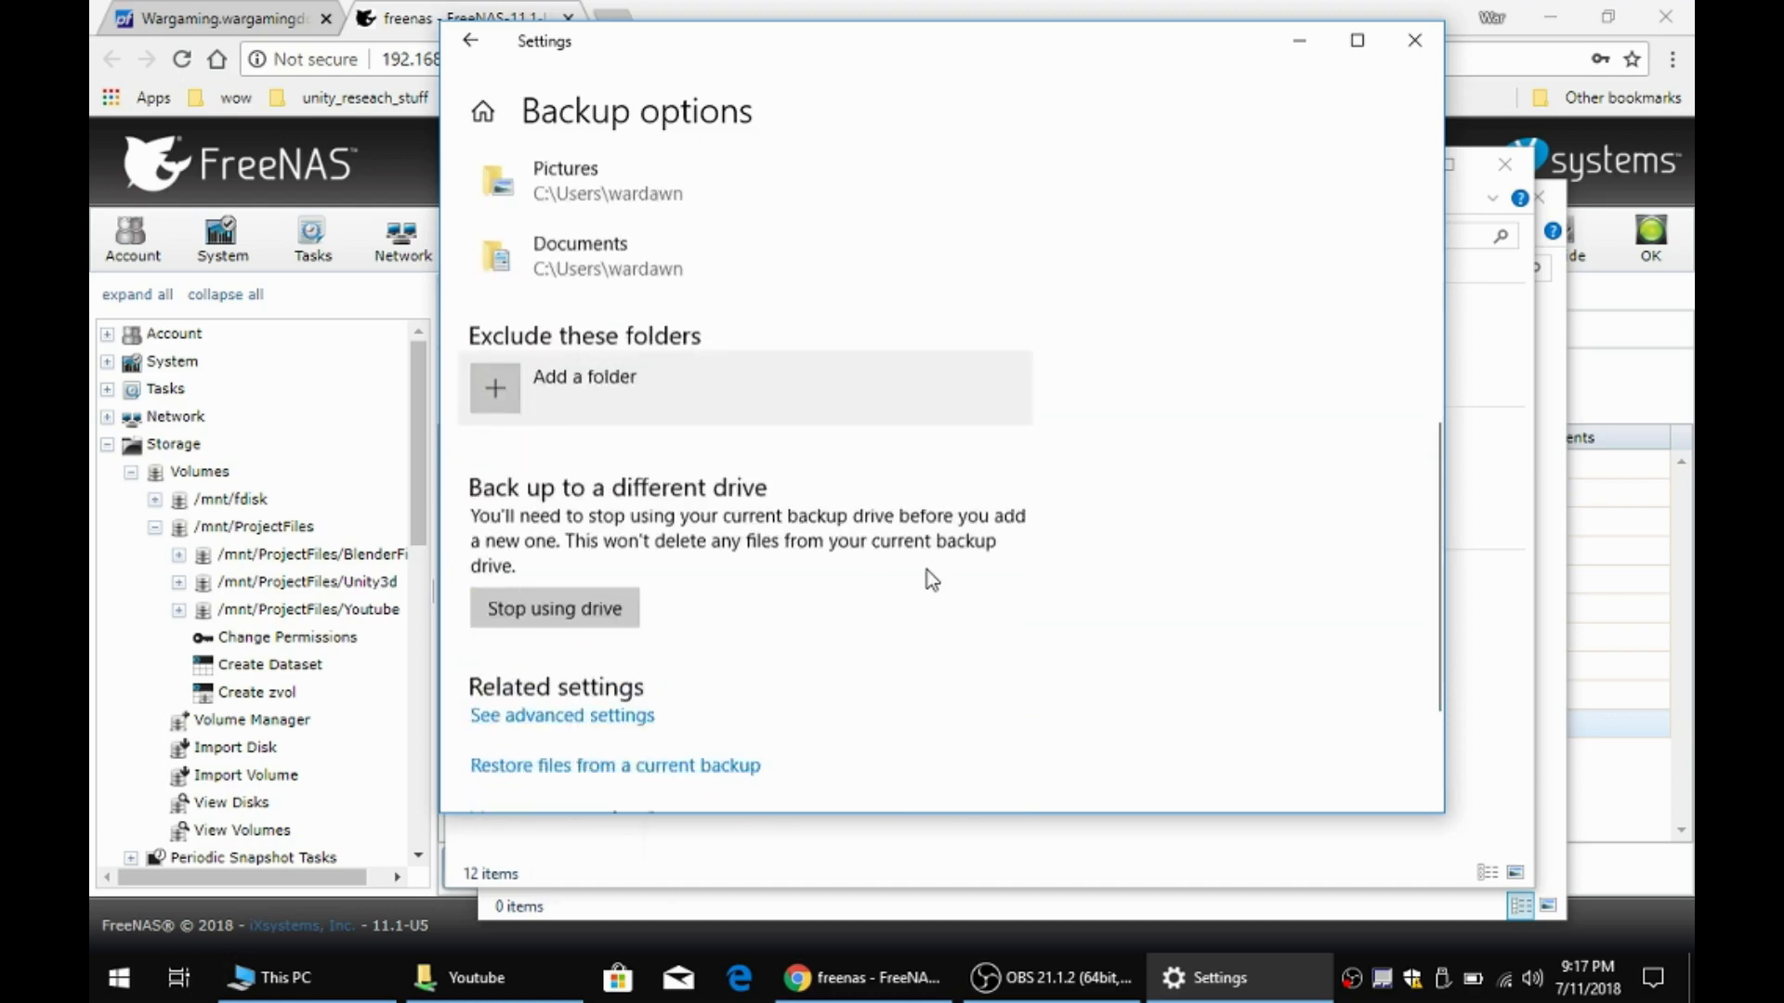
click(610, 555)
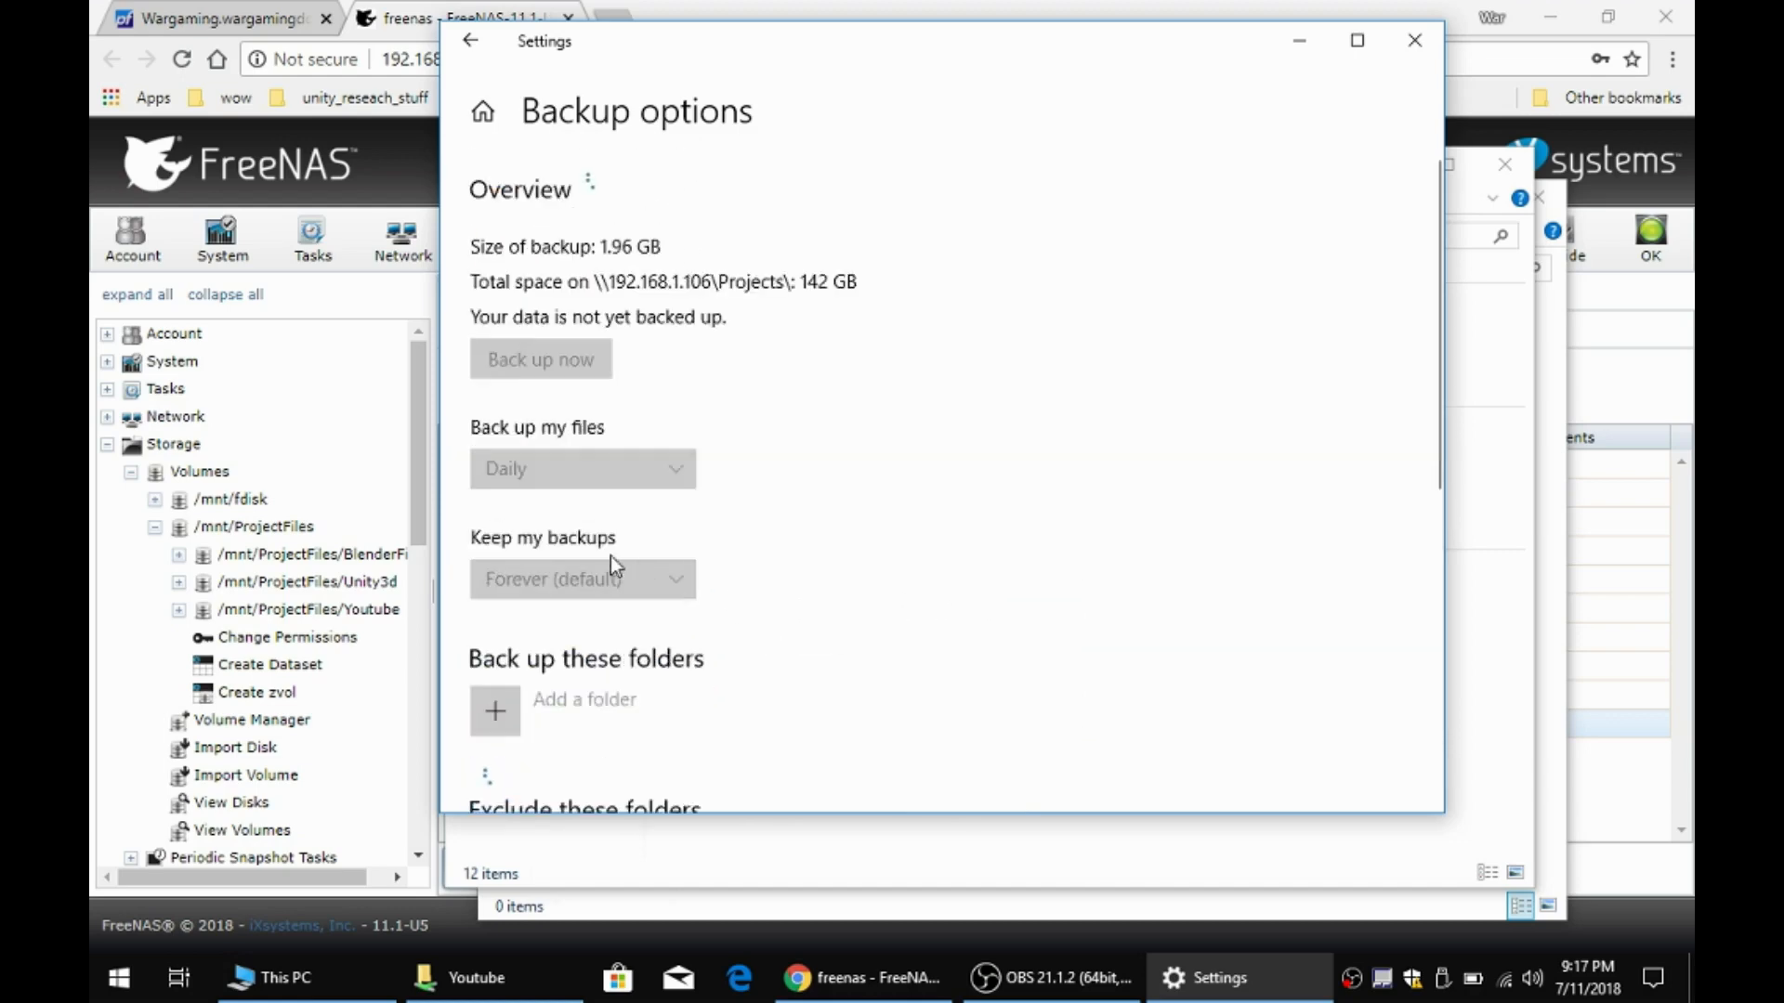
- Return to the Windows Settings home page and reopen the Backup page under Update & Security
scroll(956, 493, down, 5)
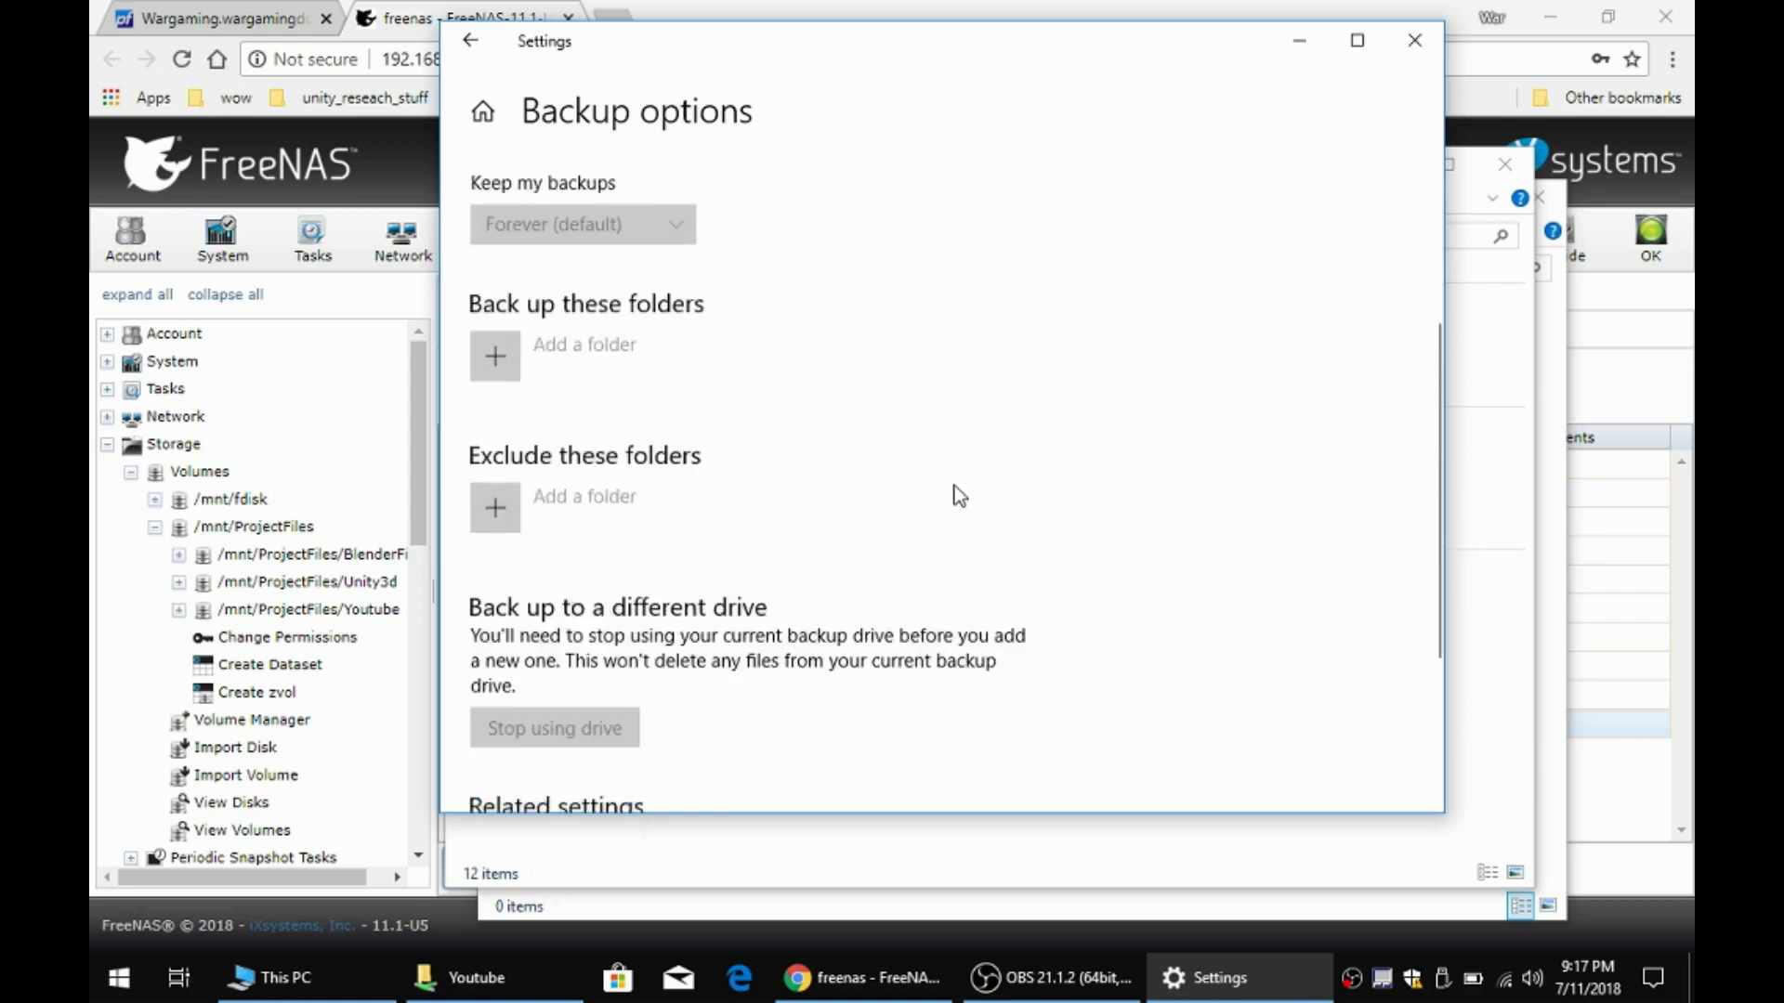
scroll(958, 497, down, 2)
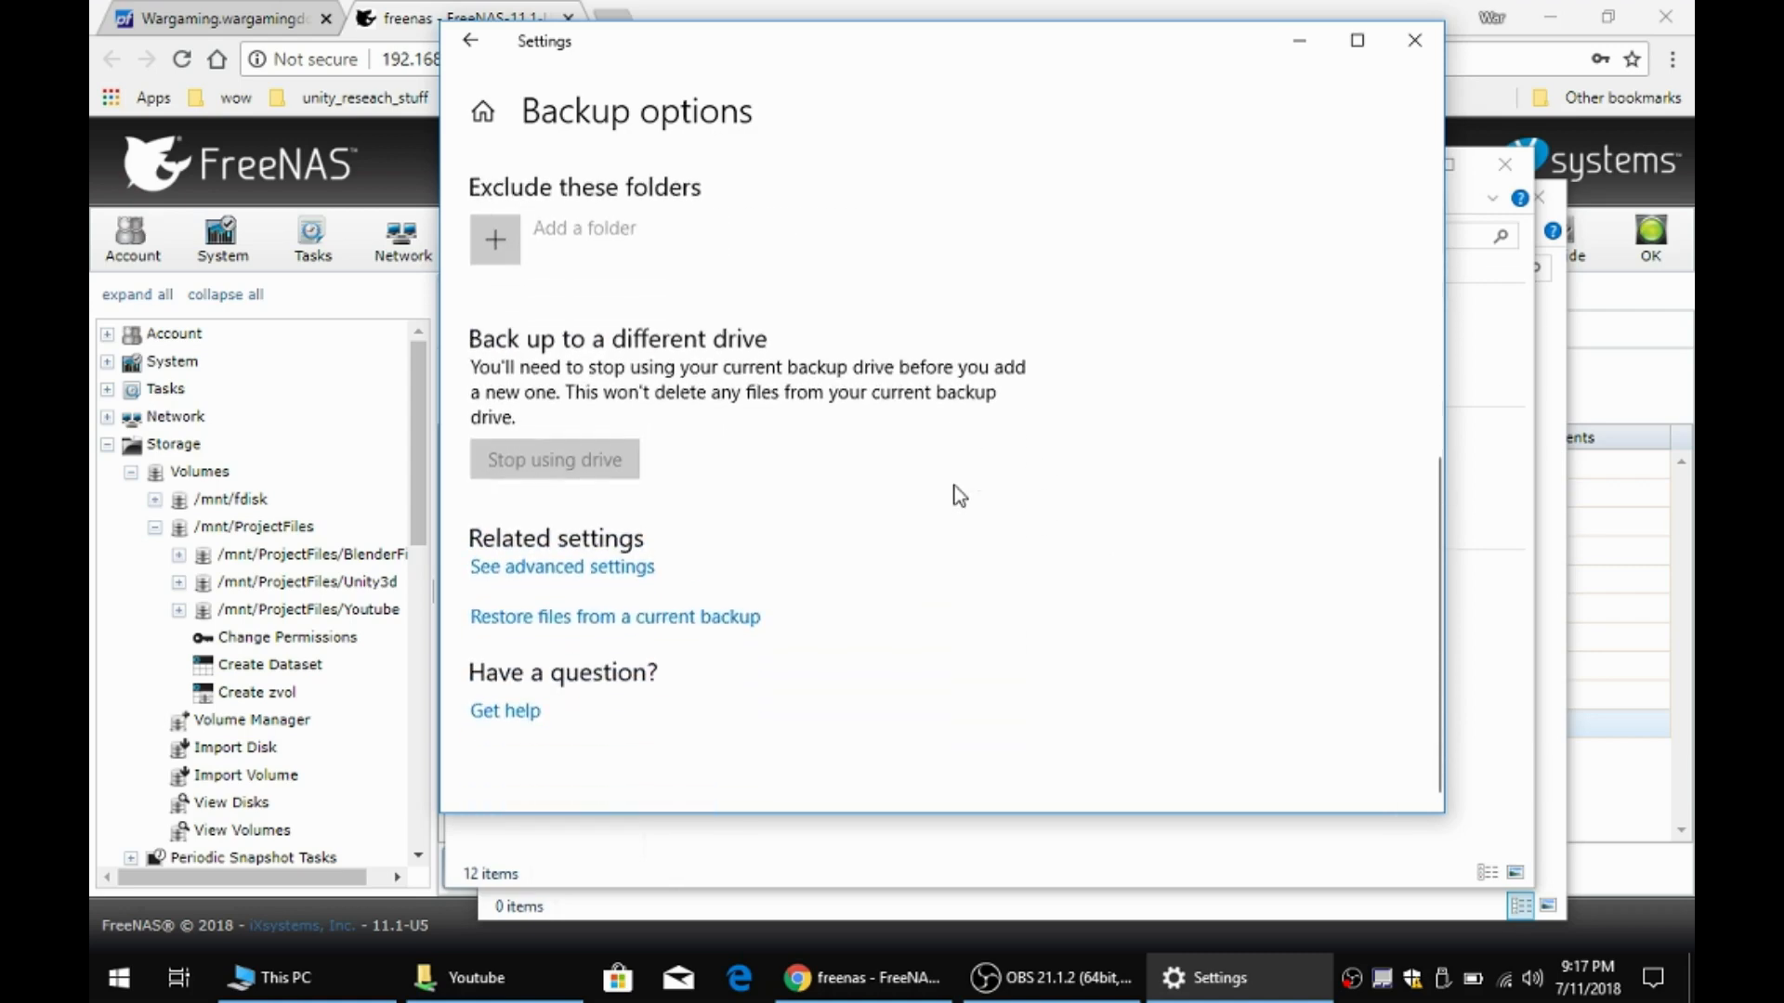
scroll(777, 526, up, 7)
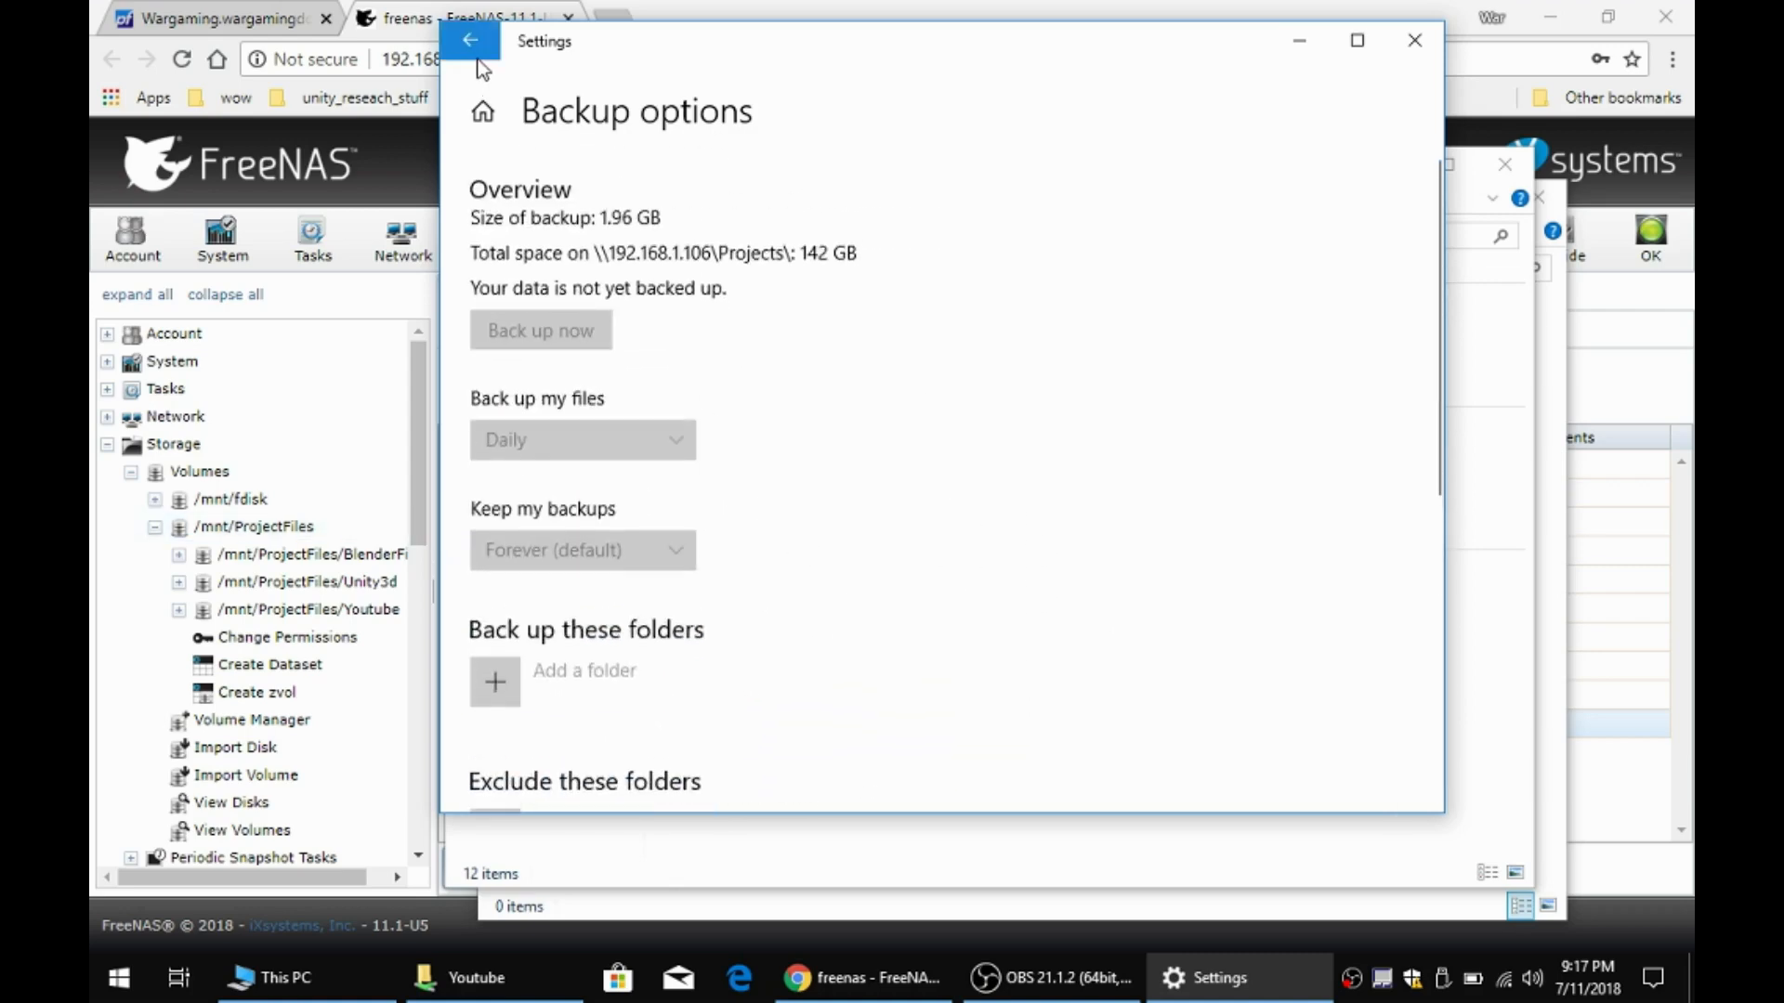
click(494, 114)
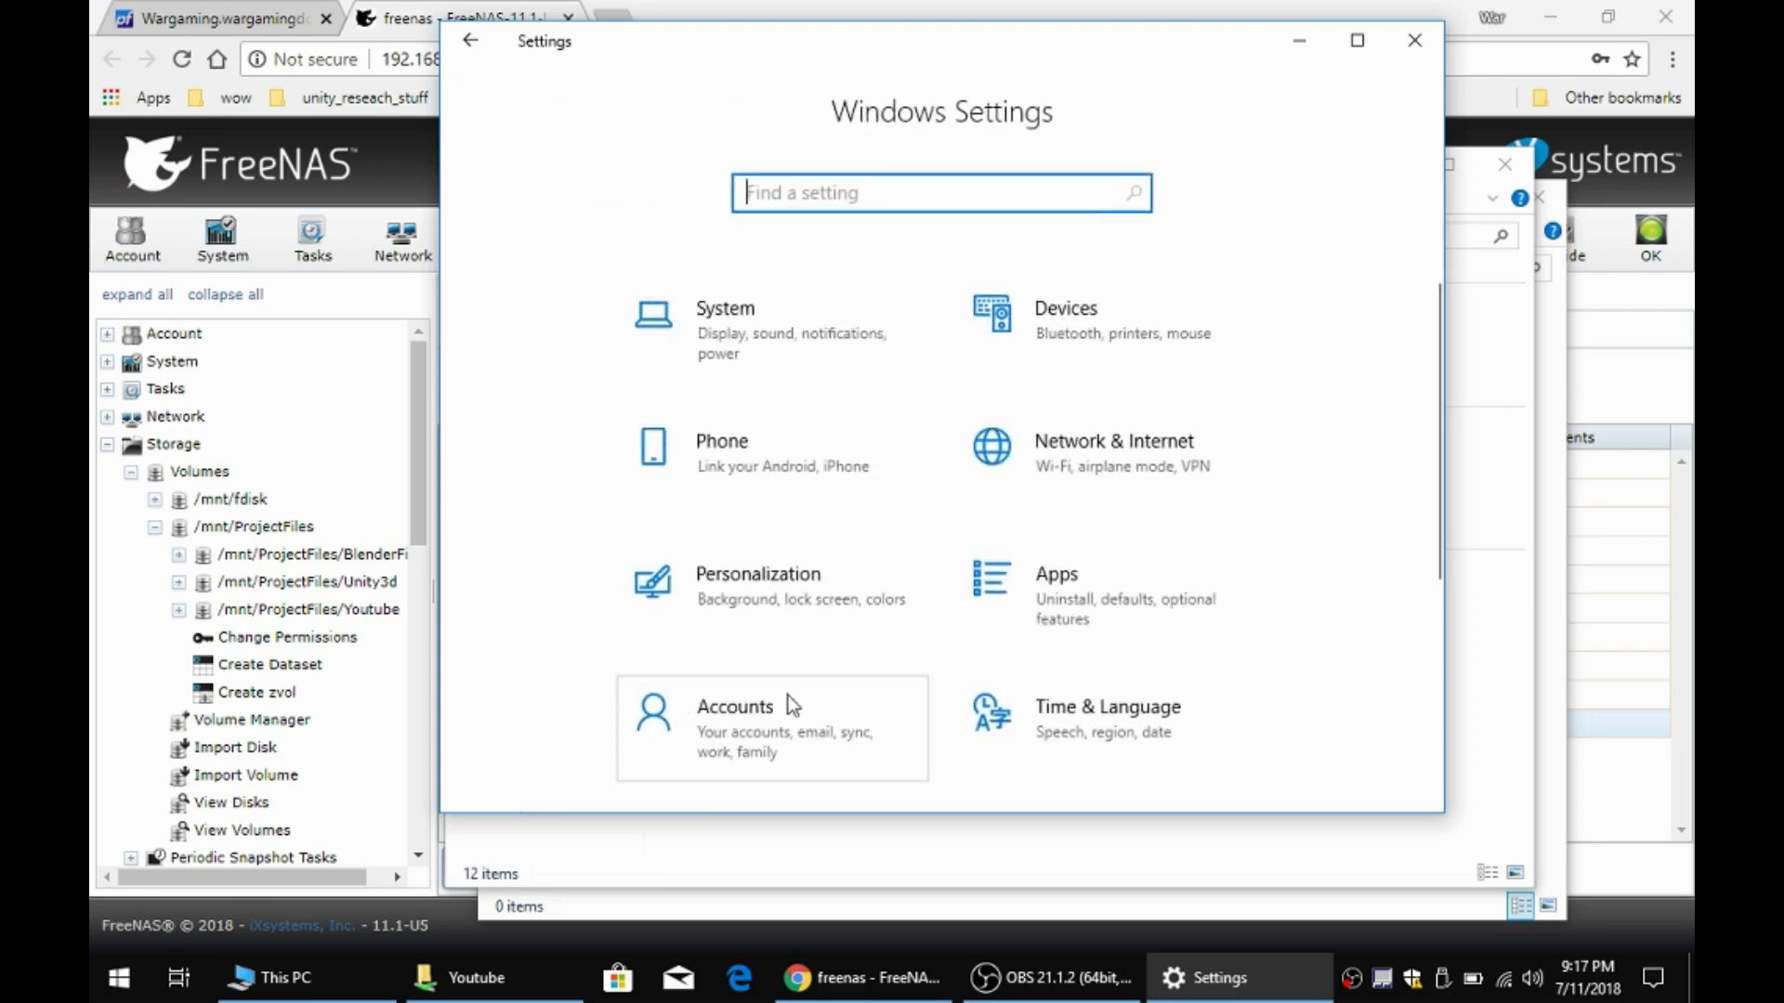
scroll(787, 704, down, 3)
click(789, 740)
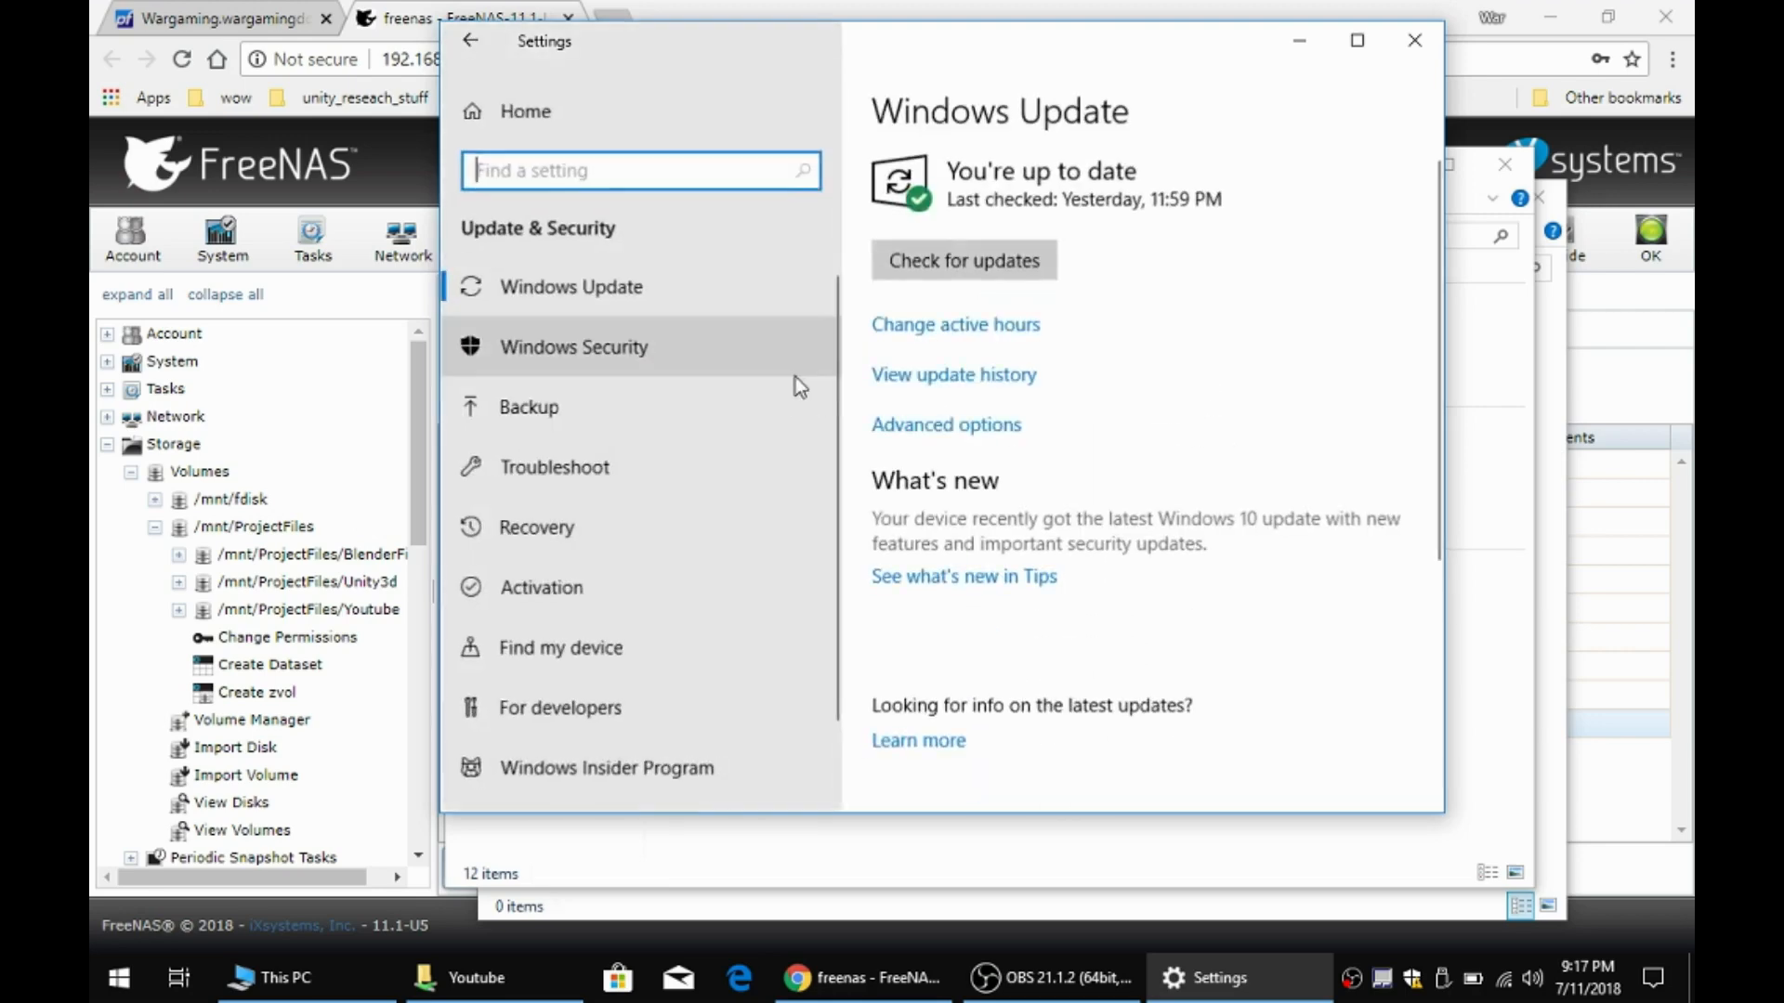
click(643, 407)
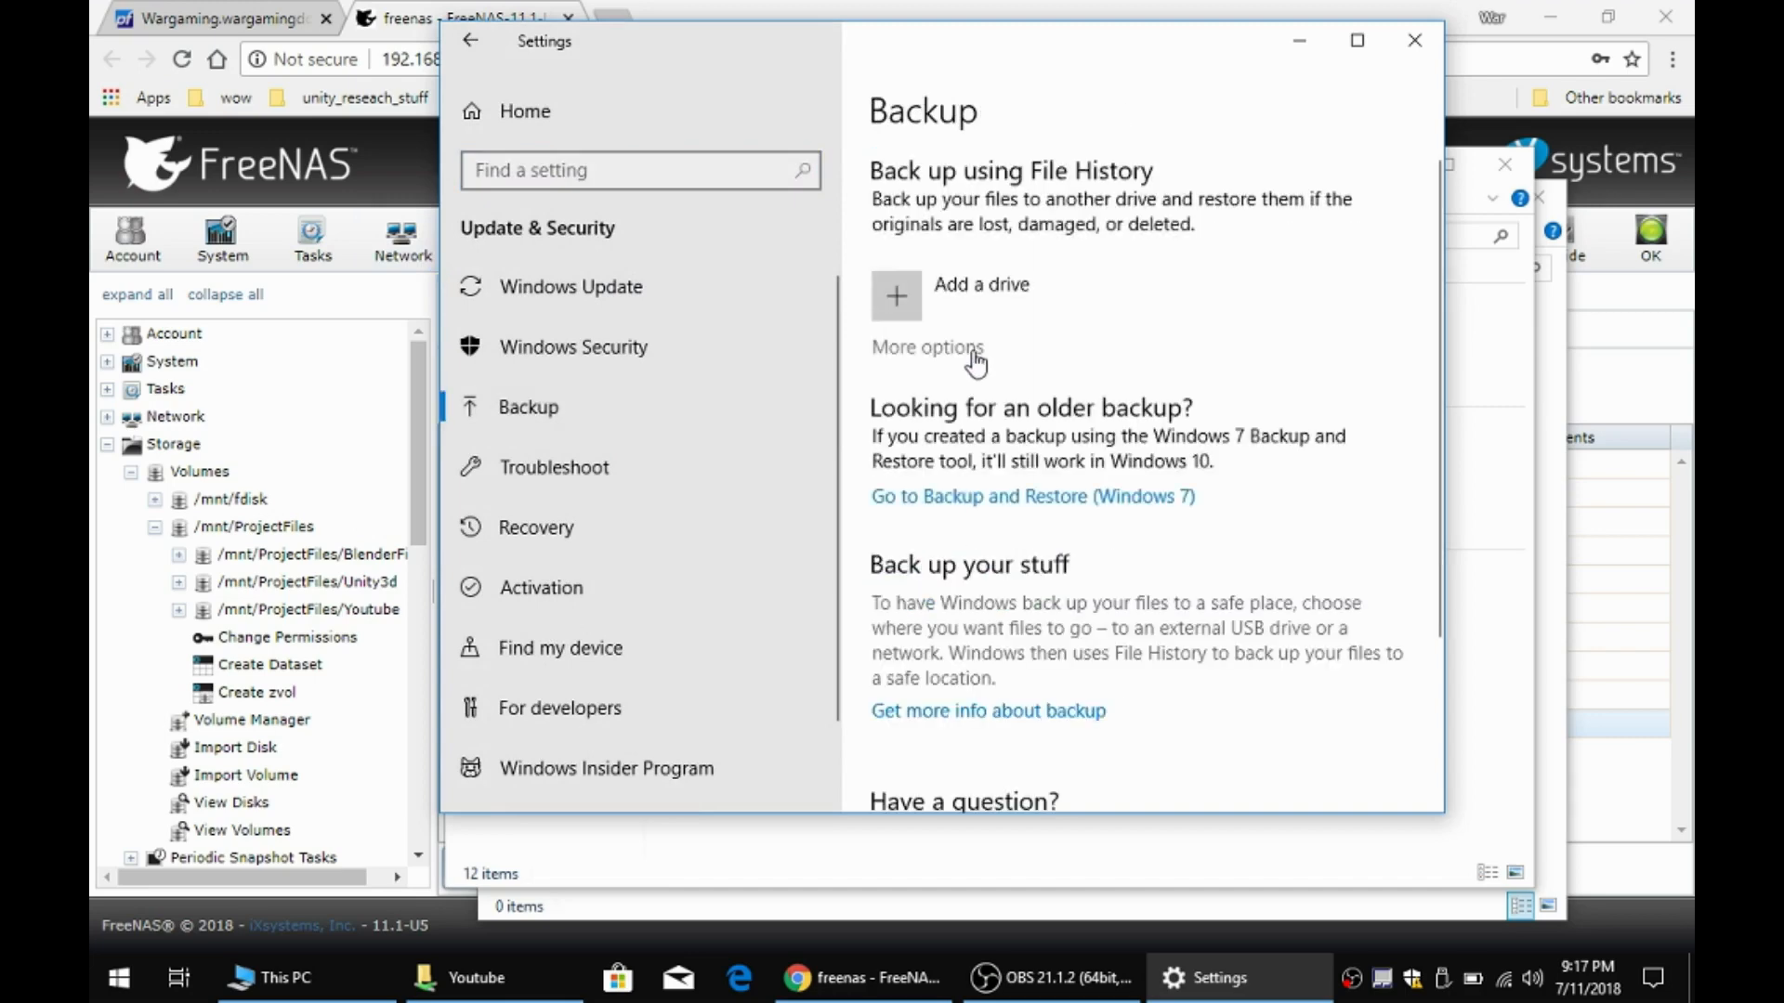
- Check for drives to add for File History and open the advanced File History settings from the backup options
click(897, 307)
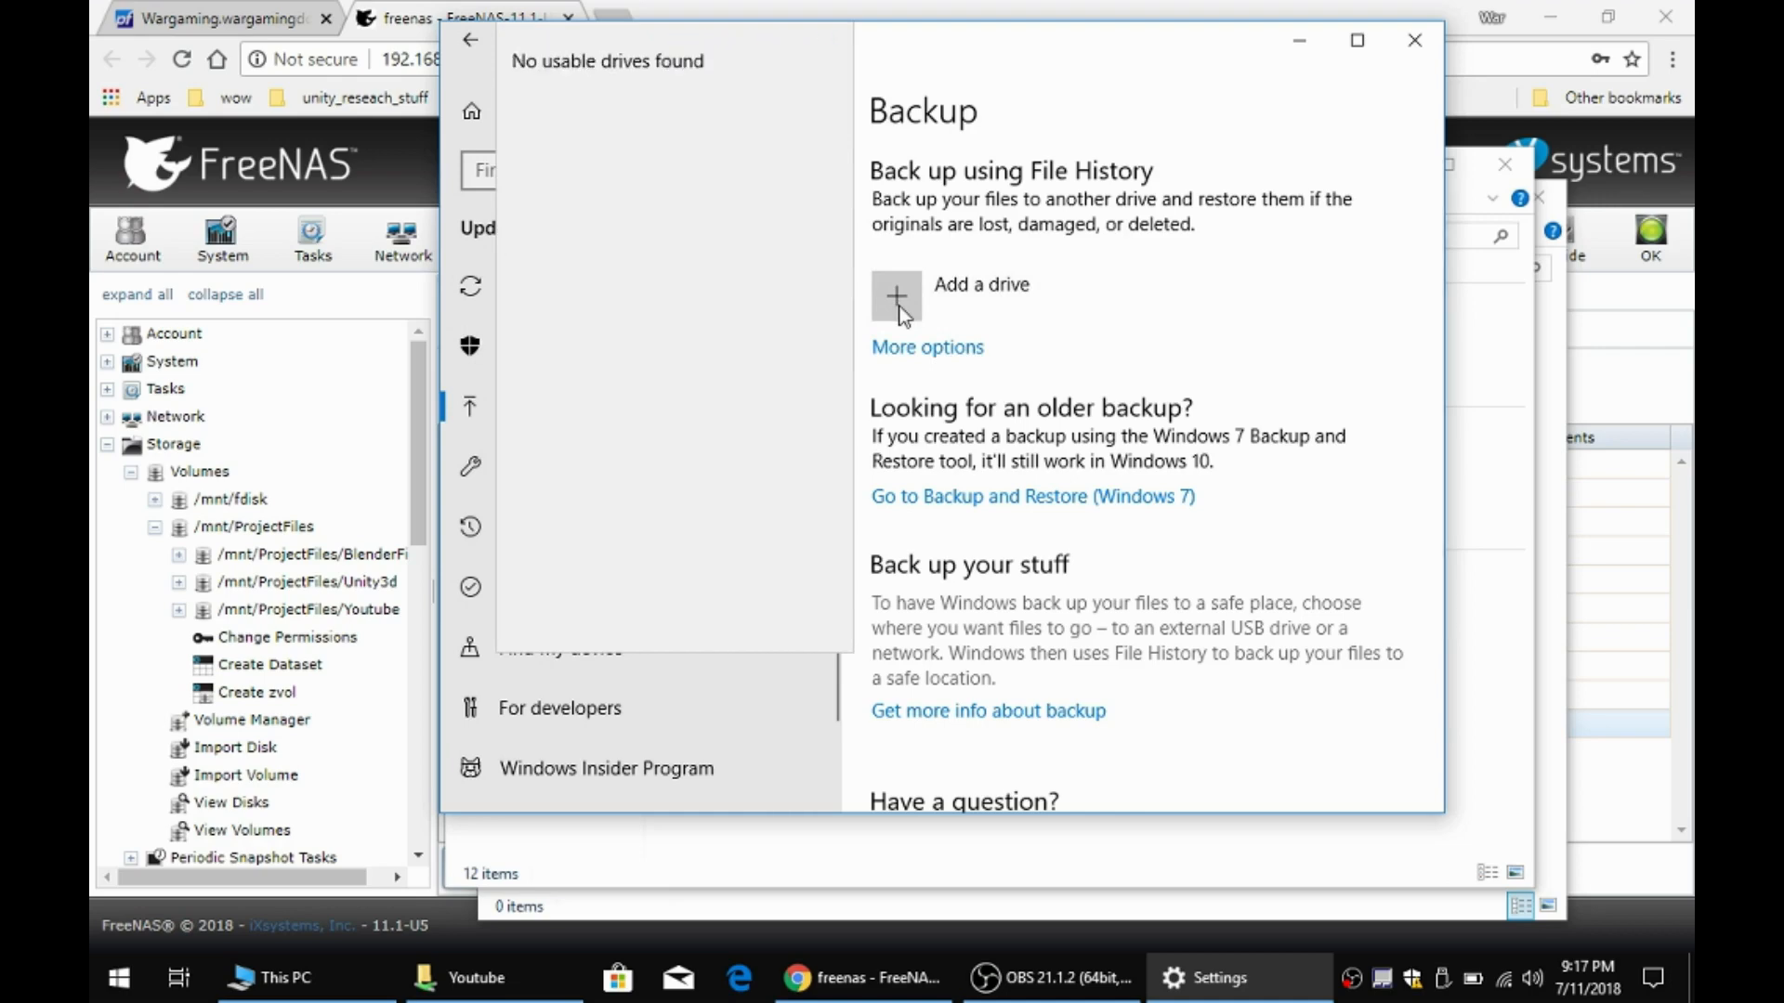
click(955, 351)
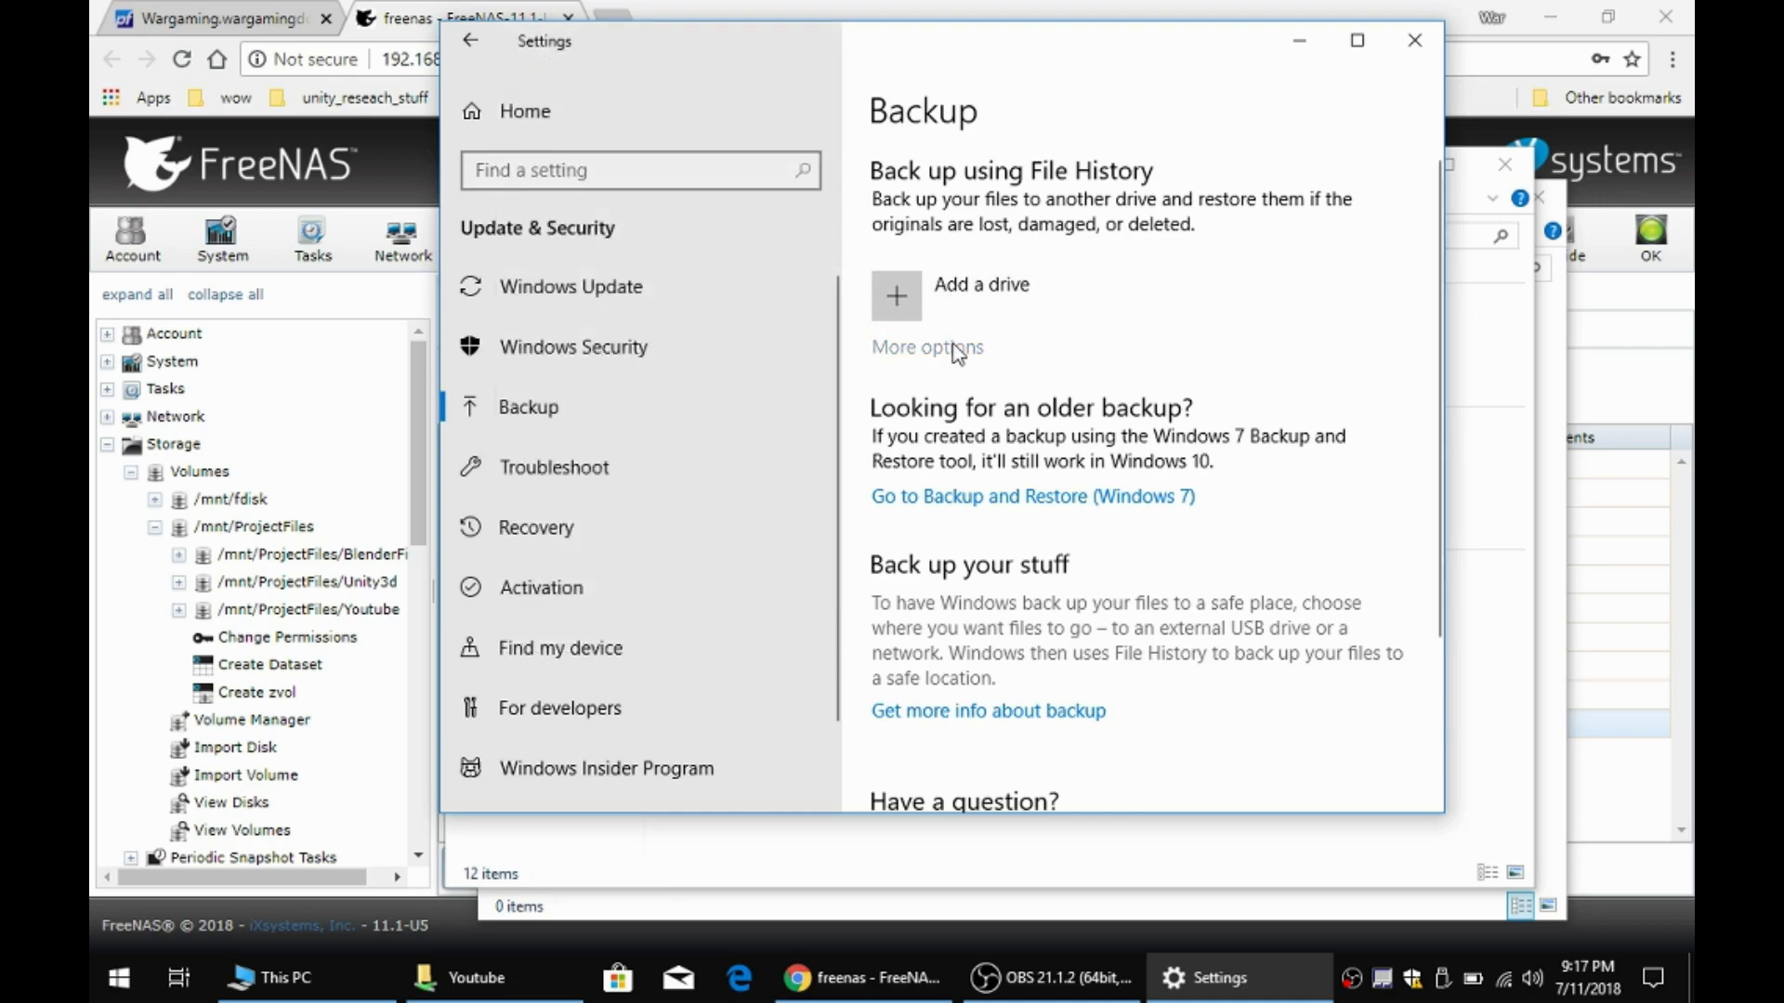
click(957, 353)
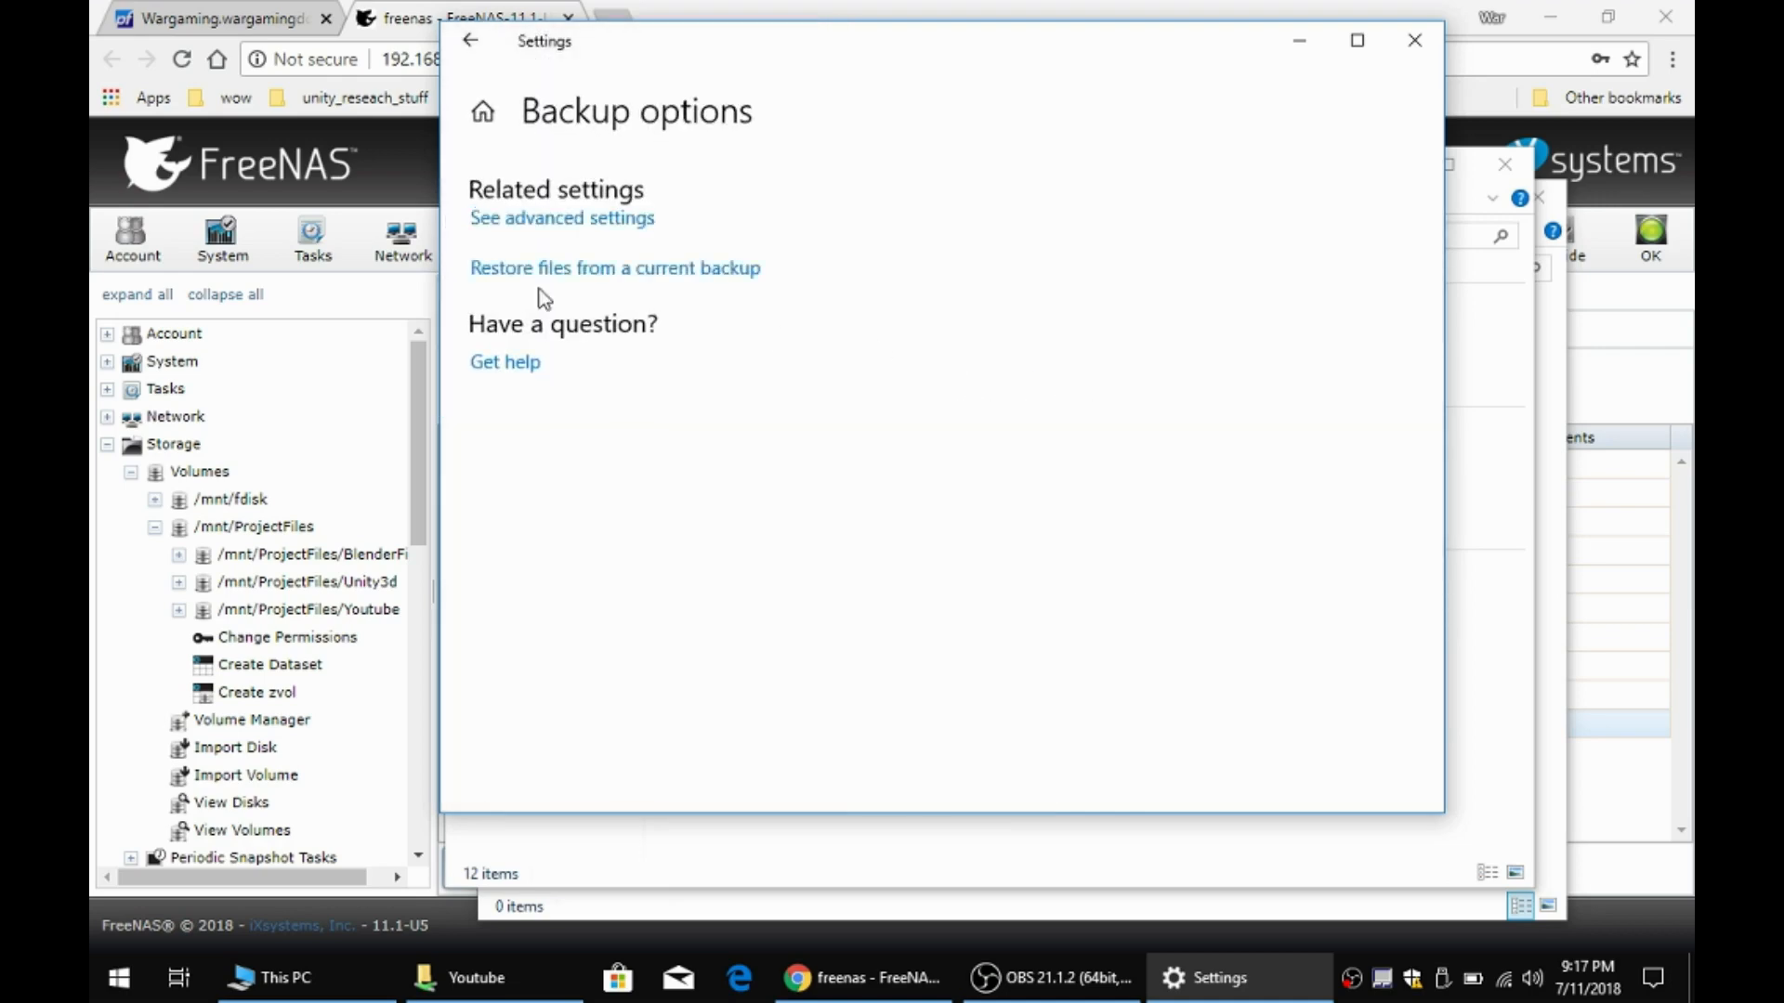
click(578, 223)
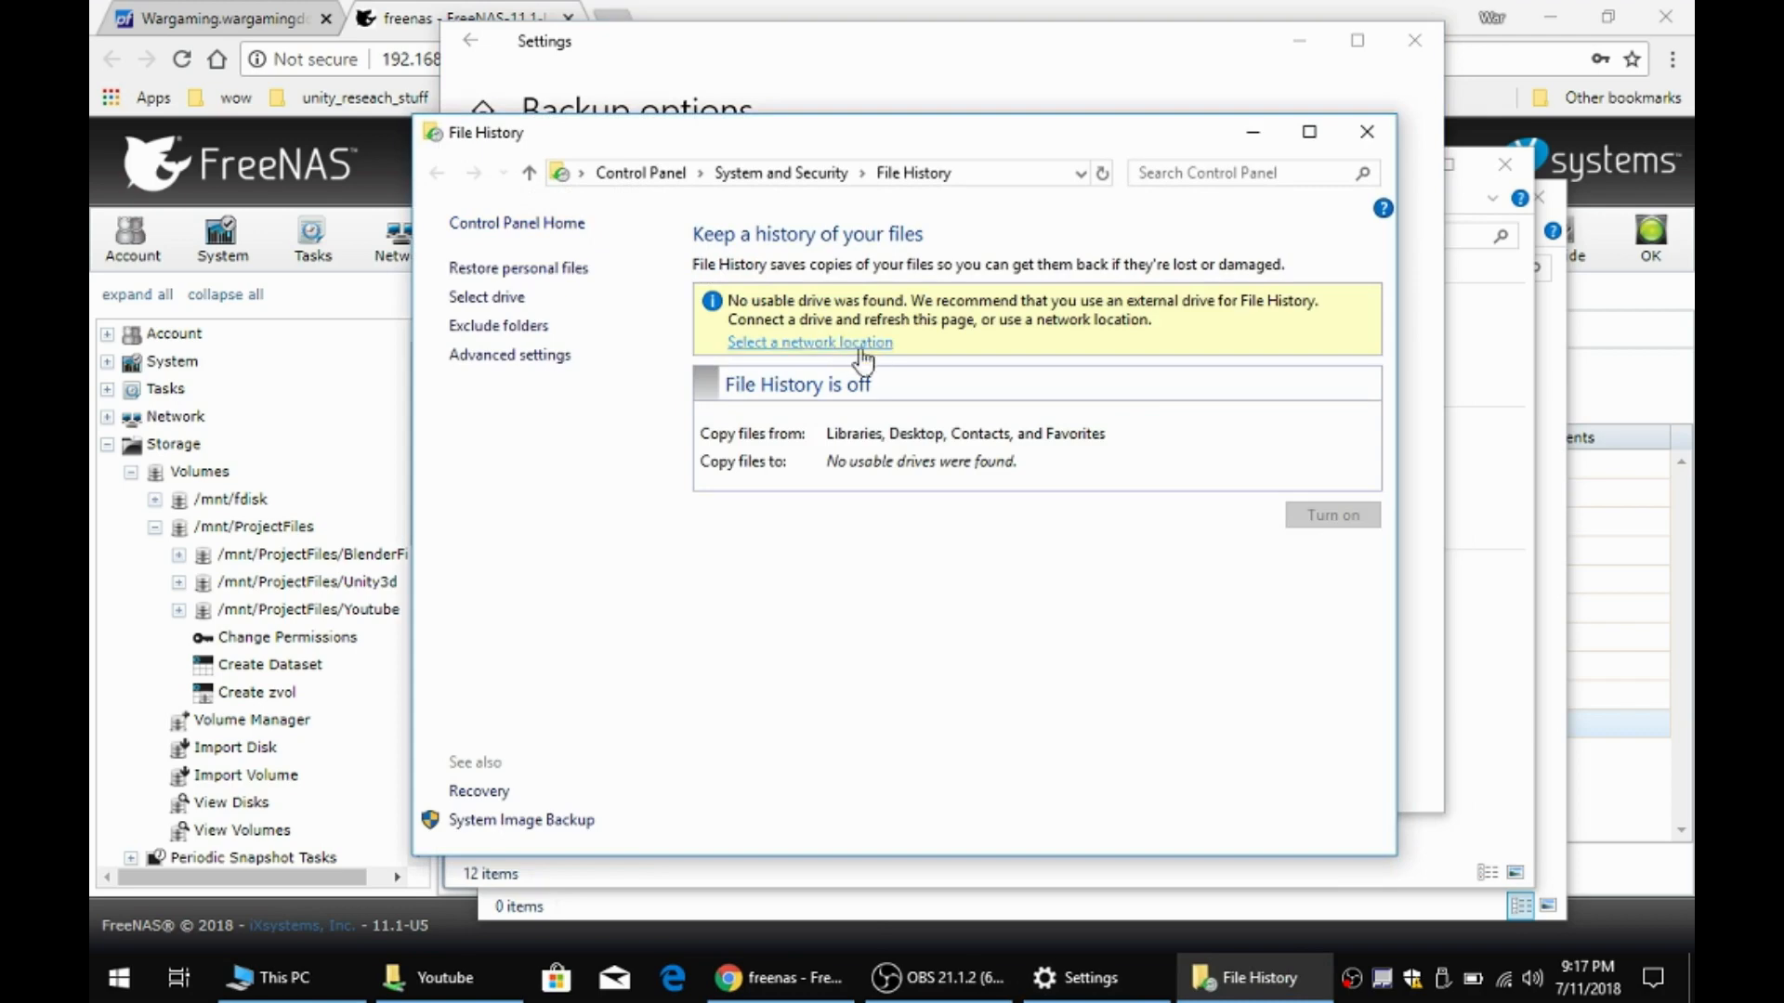
- Add the network location \\192.168.1.106\Youtube as the File History drive and turn File History on
click(785, 344)
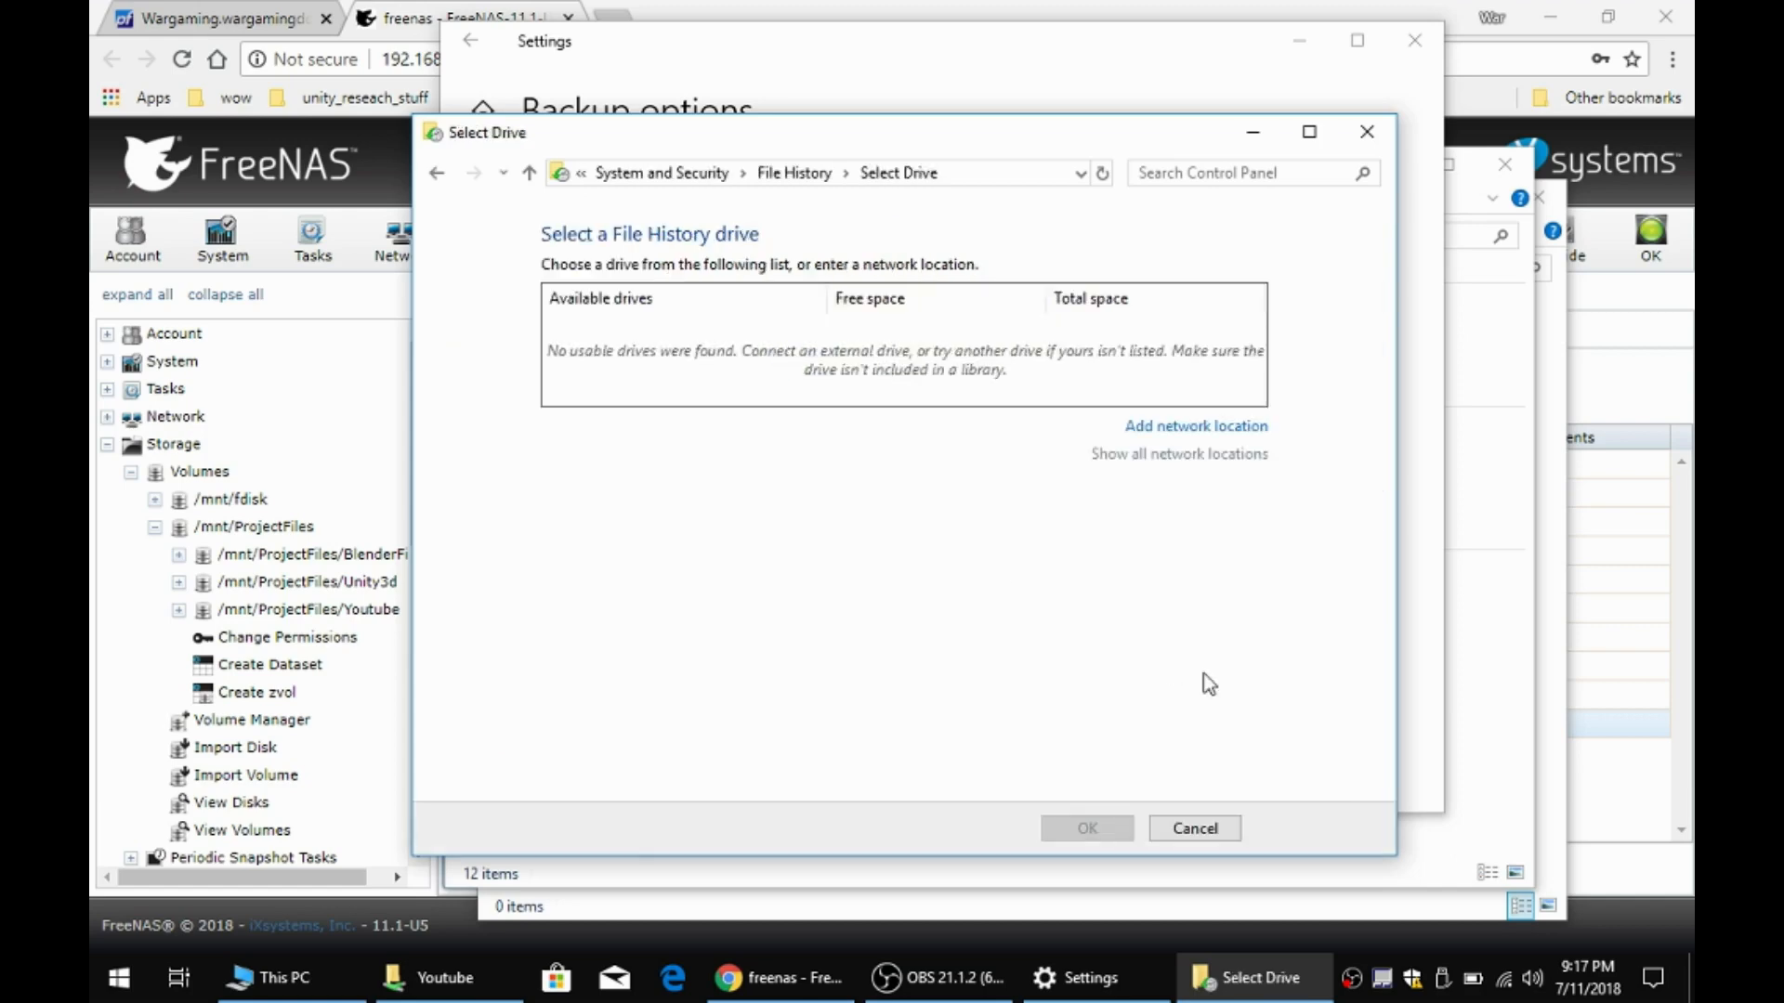
click(1174, 433)
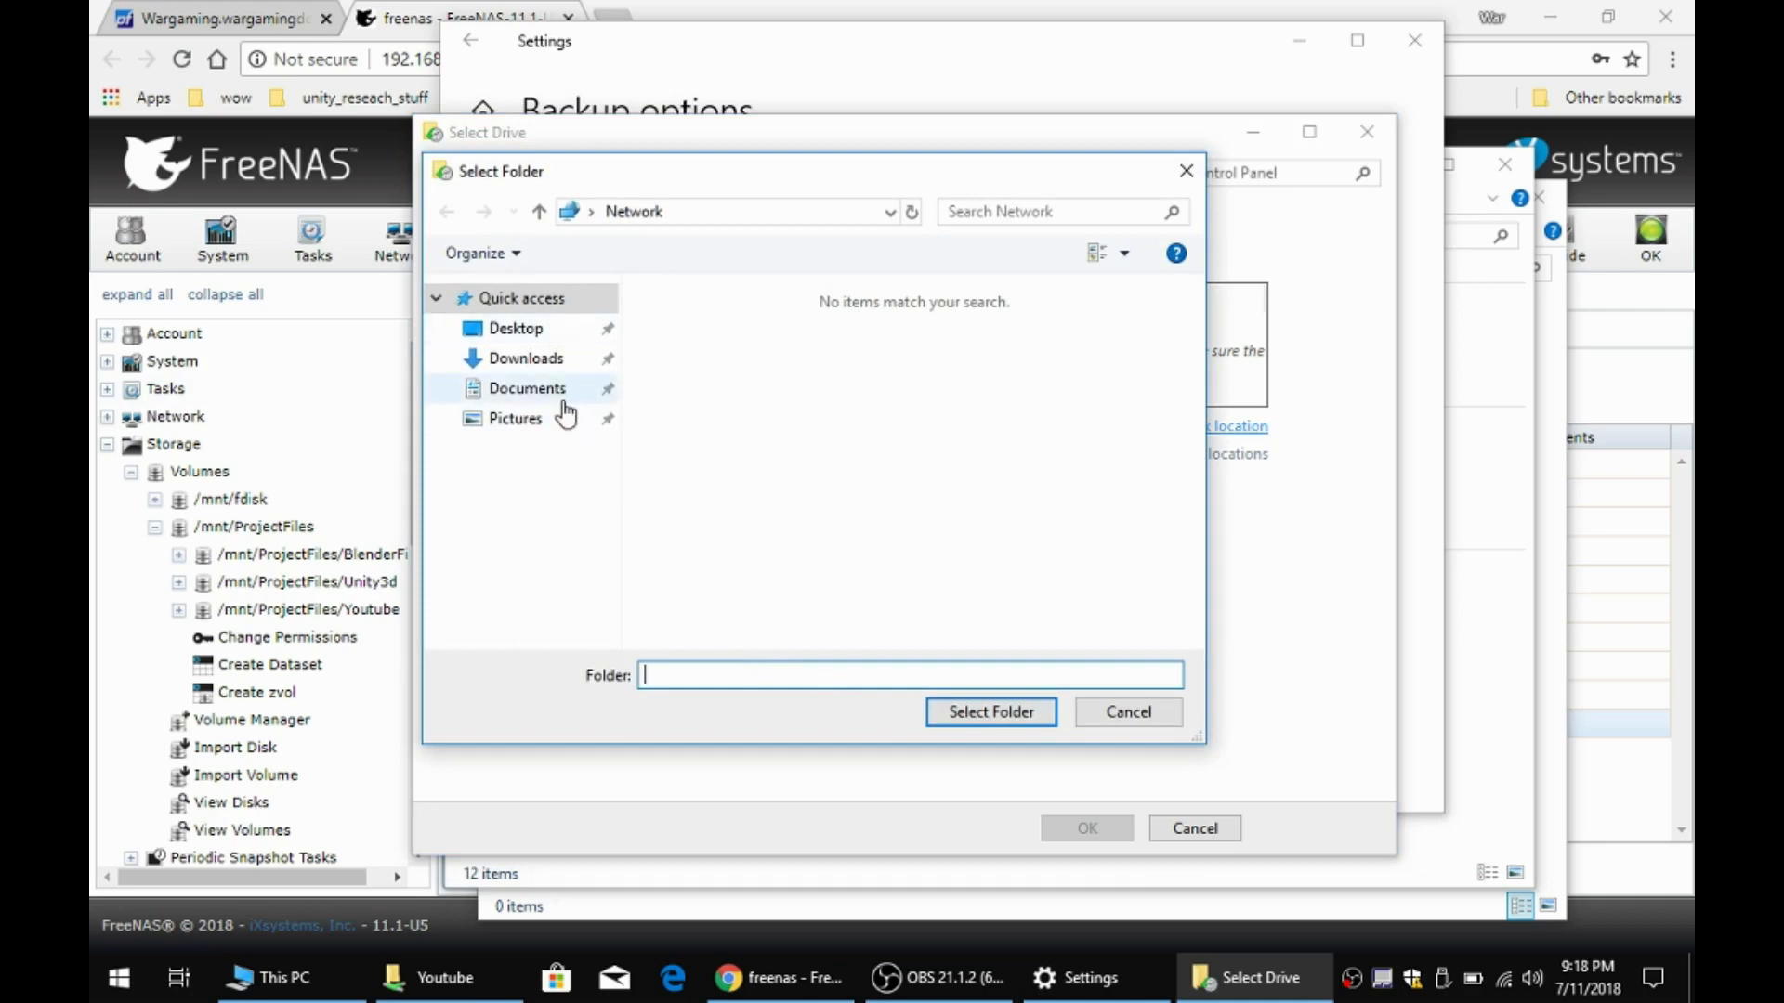
right_click(725, 675)
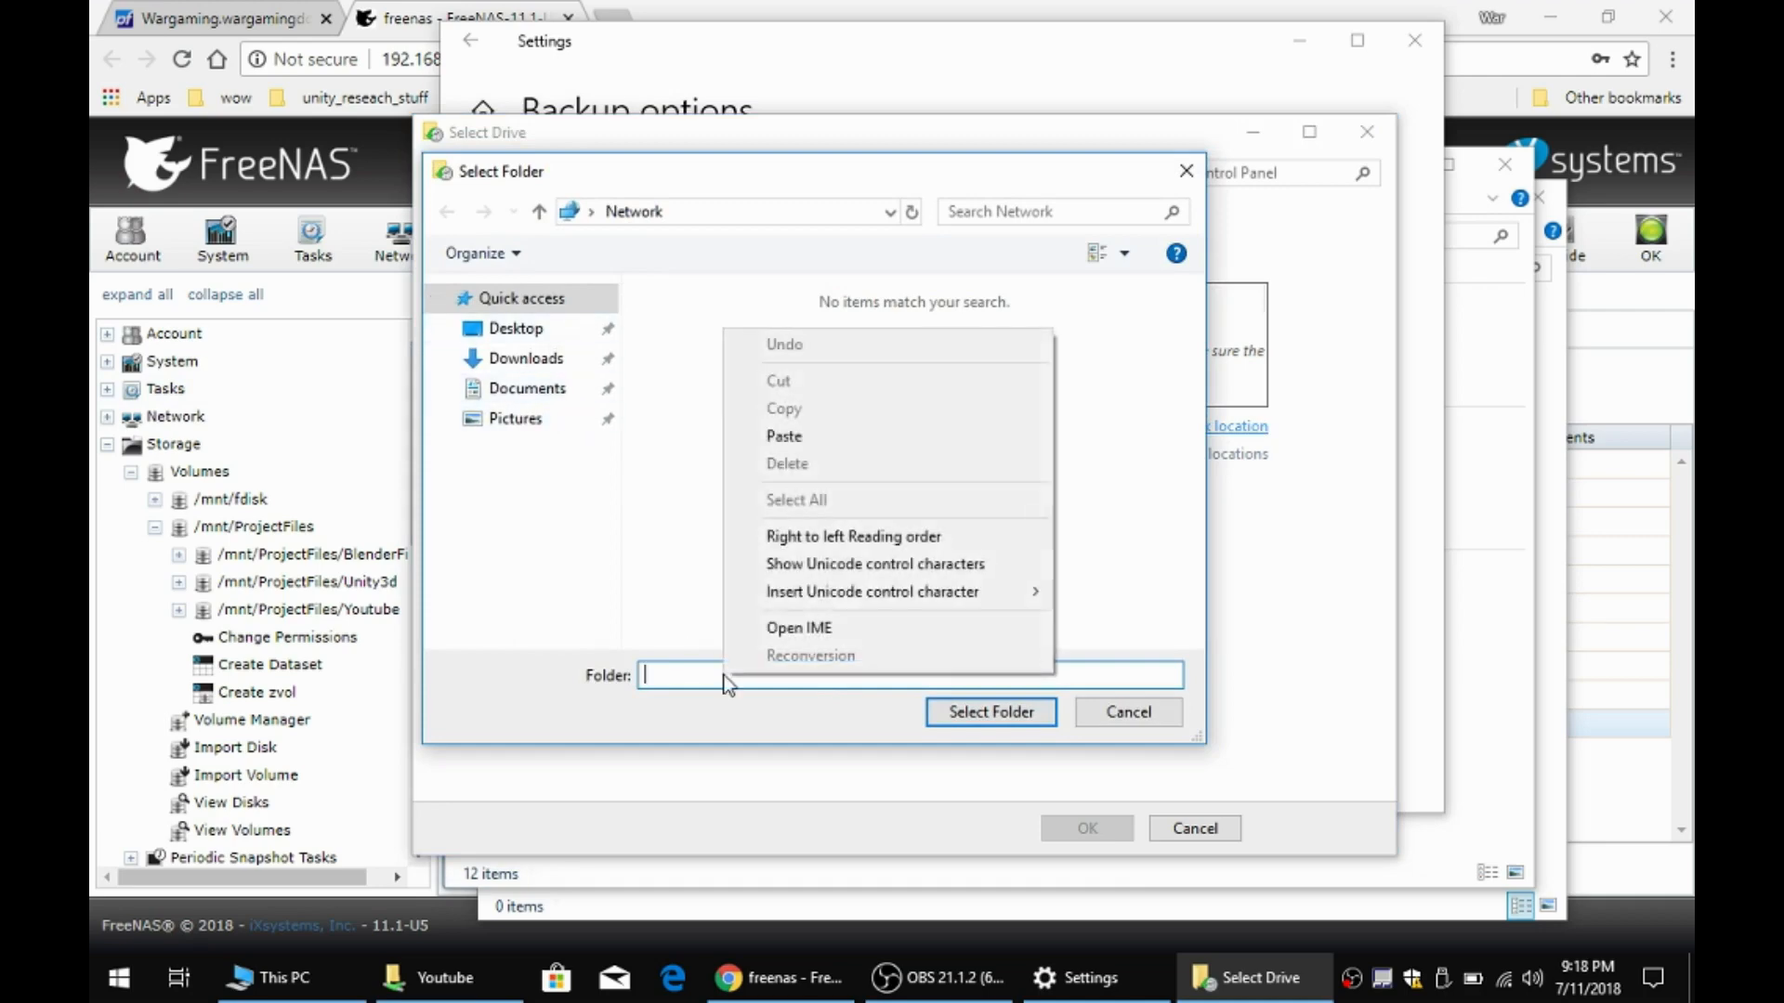
click(868, 433)
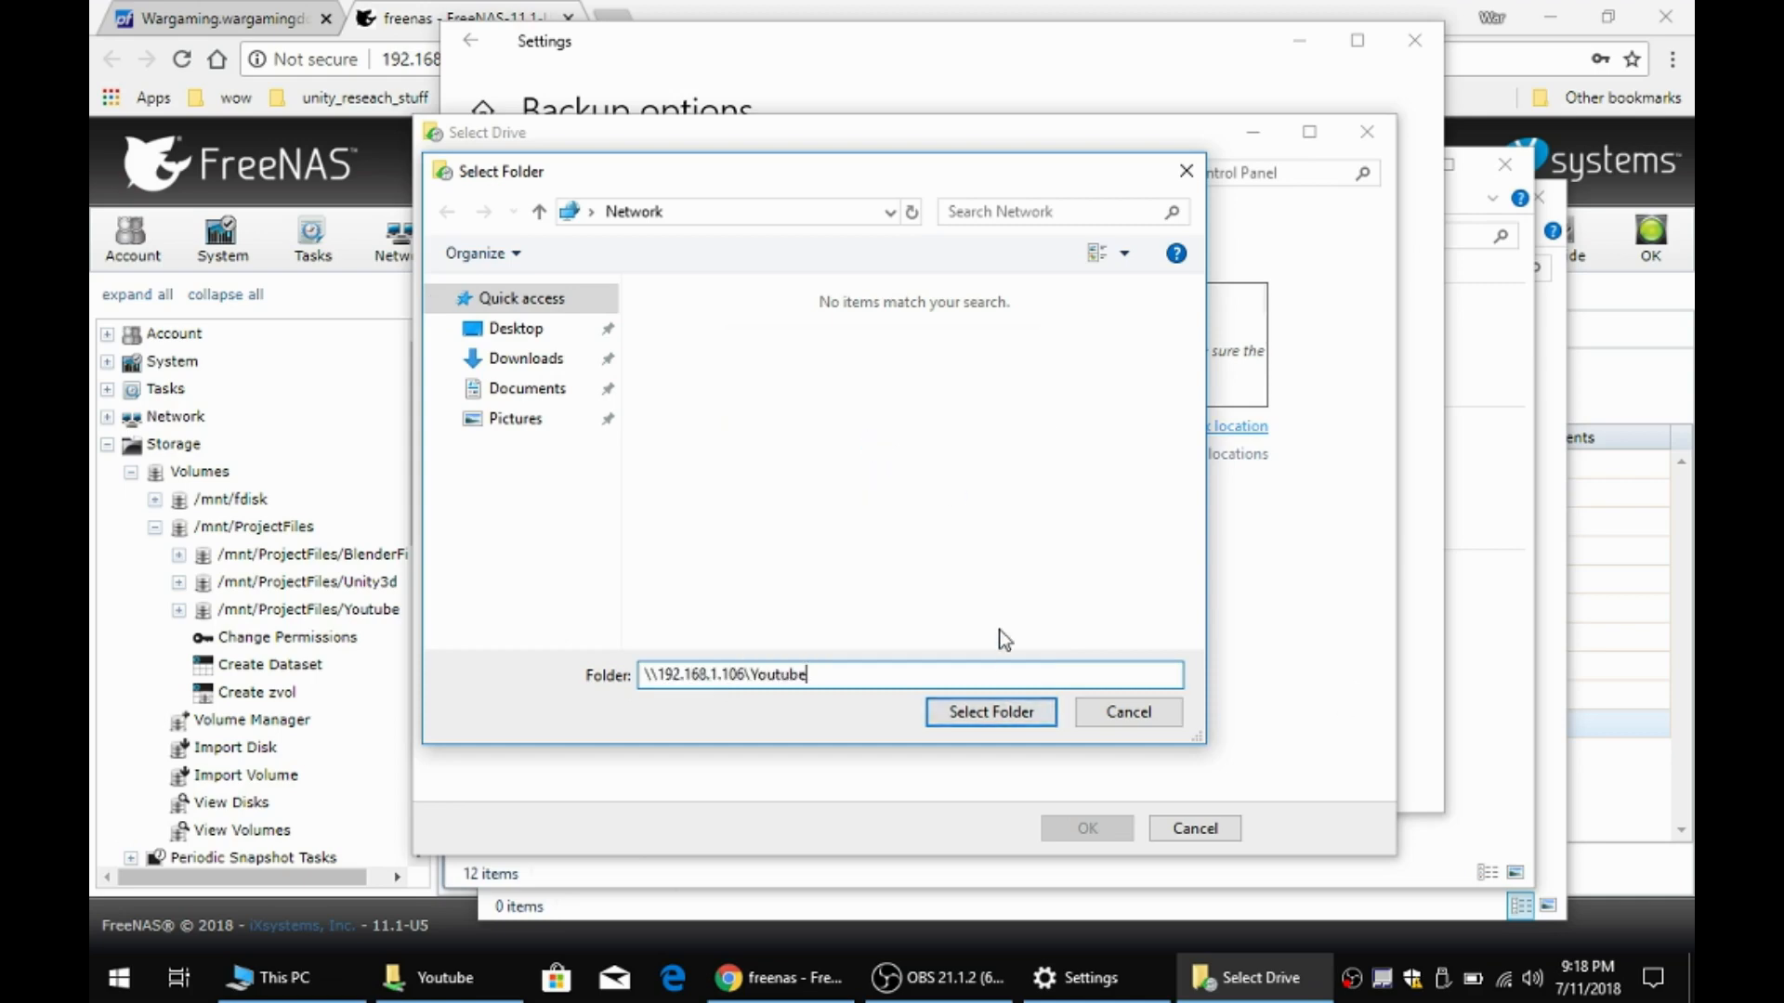
click(1011, 716)
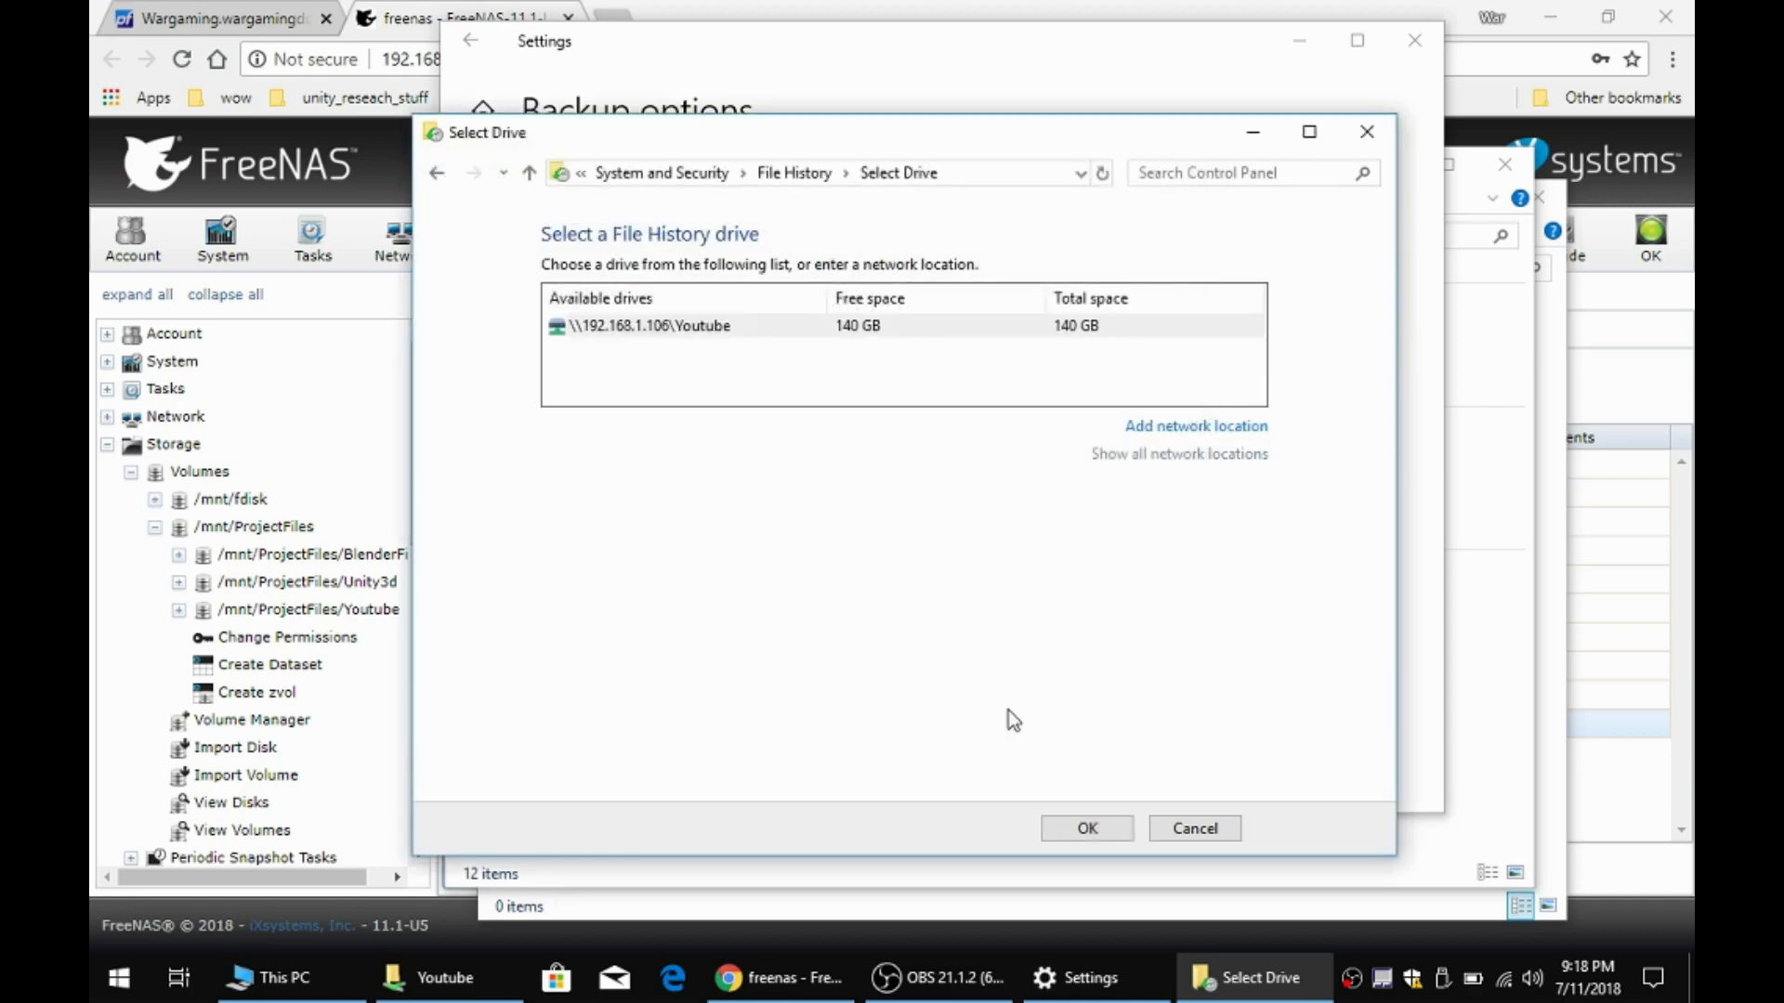
click(1099, 829)
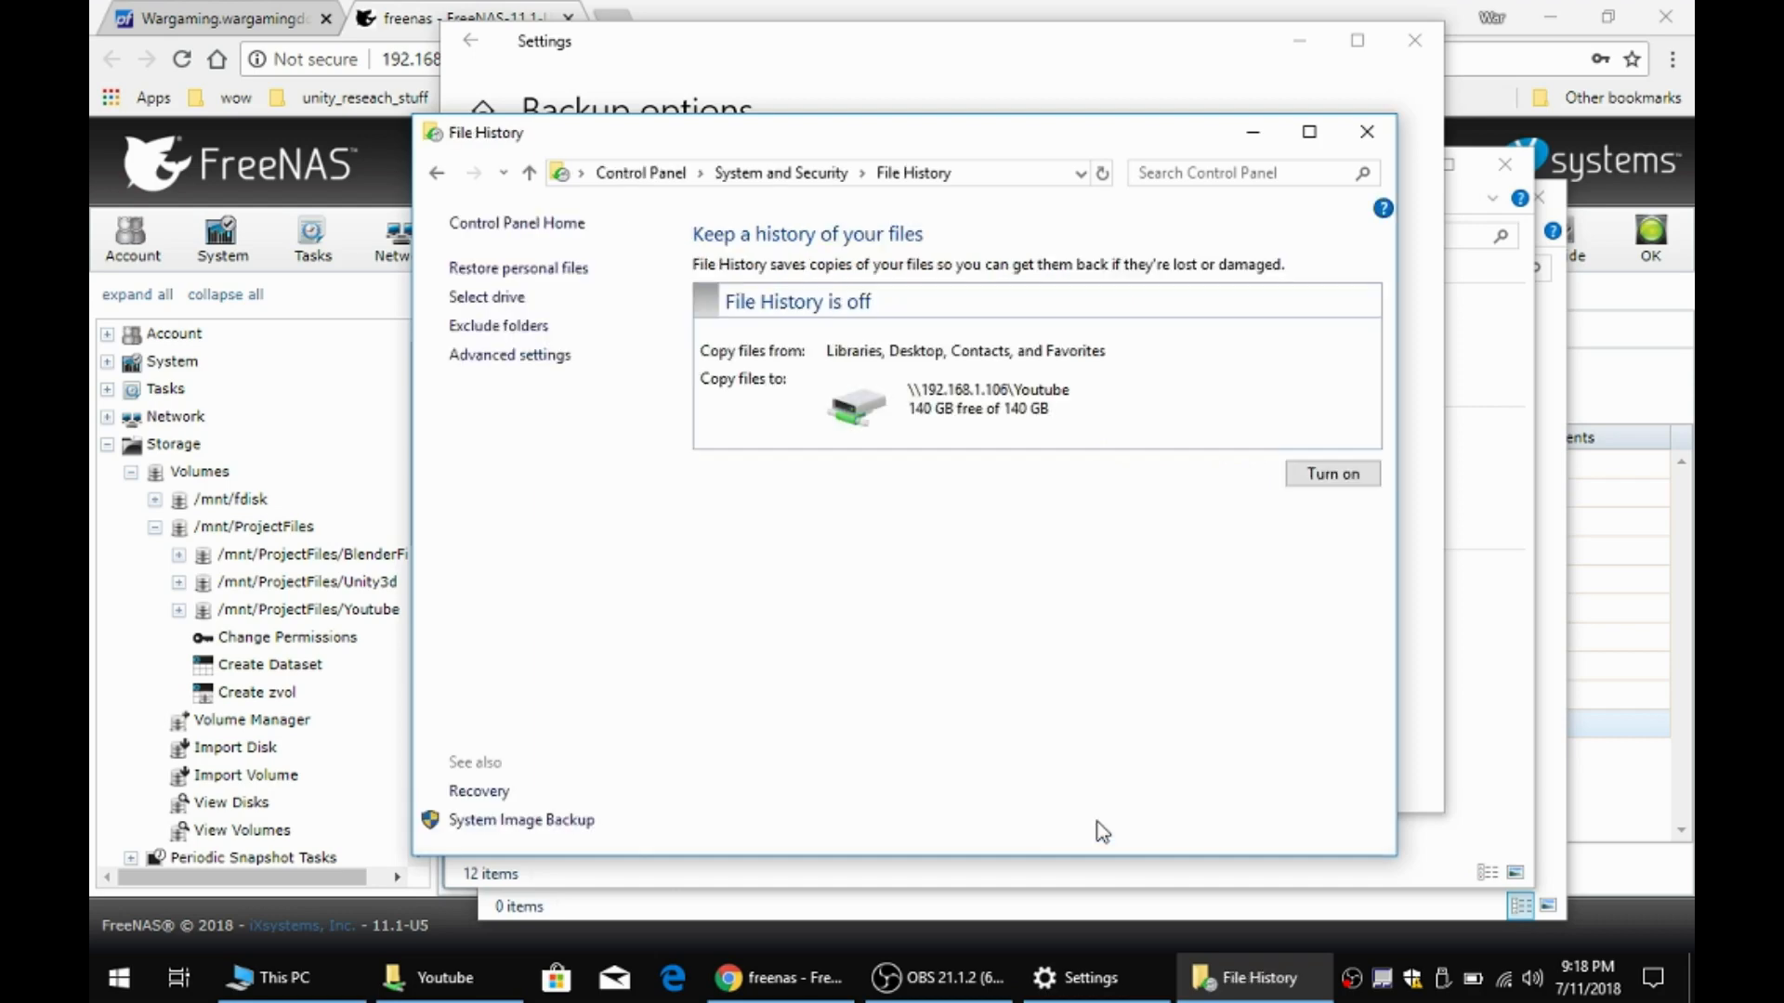
click(1316, 478)
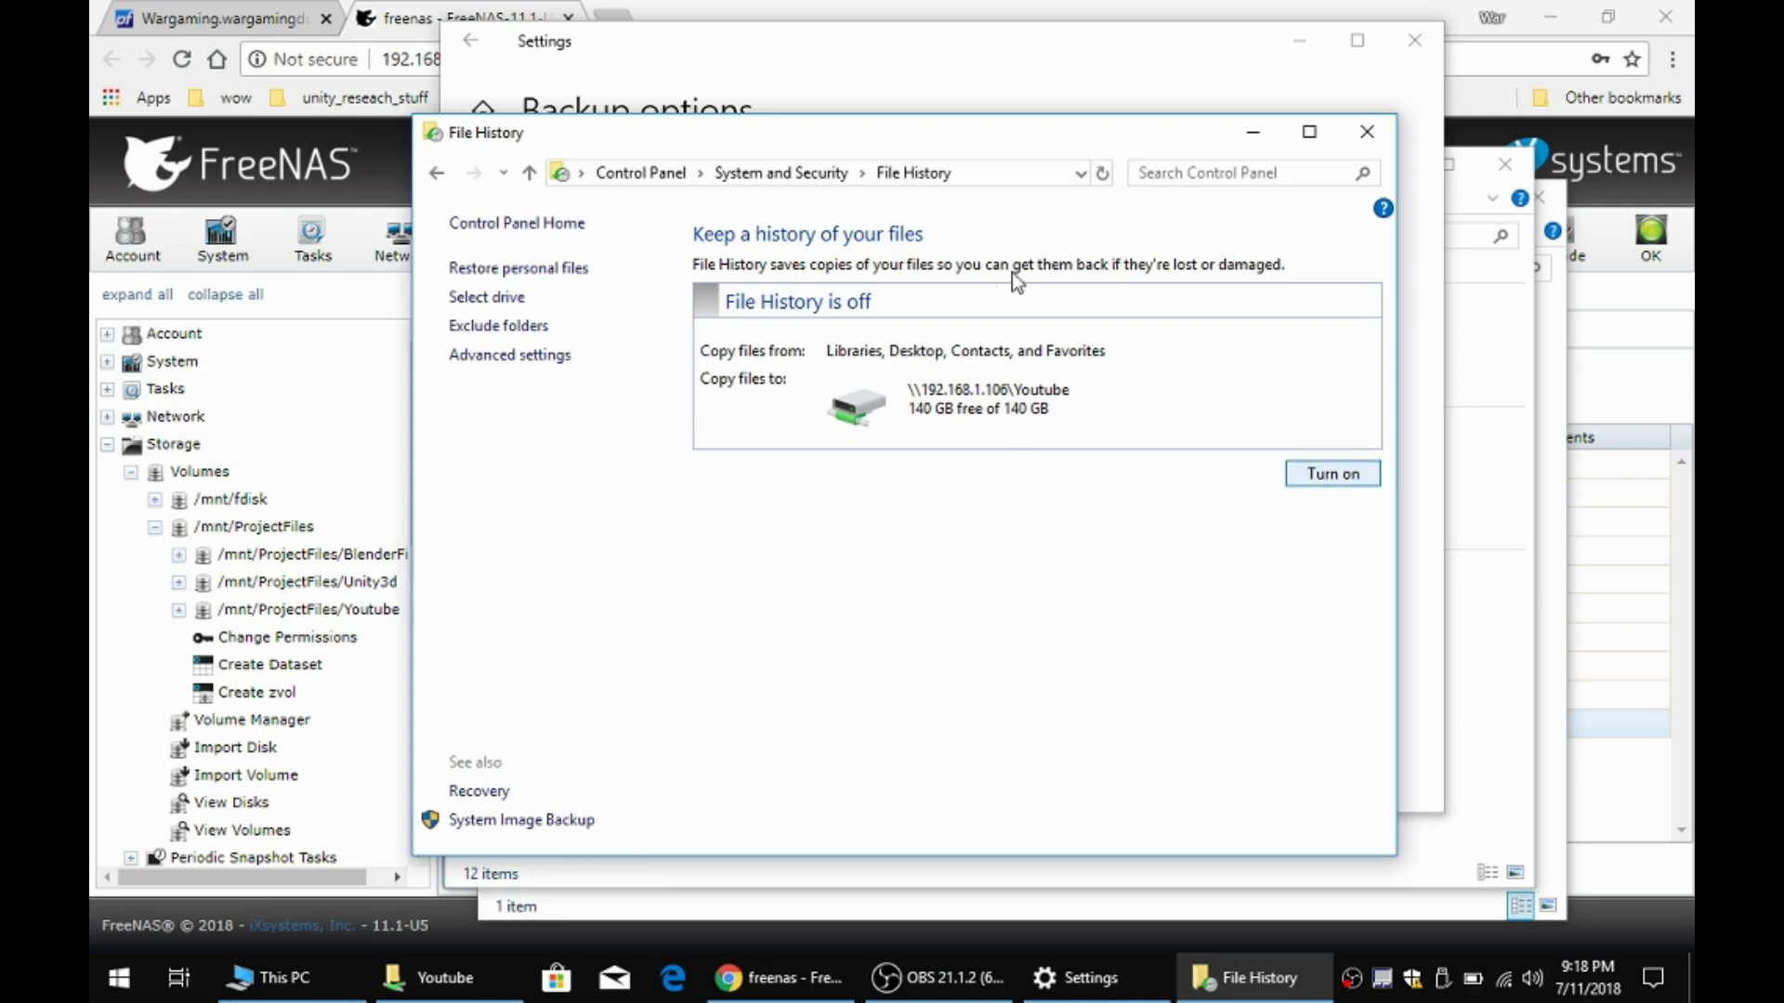
click(1316, 475)
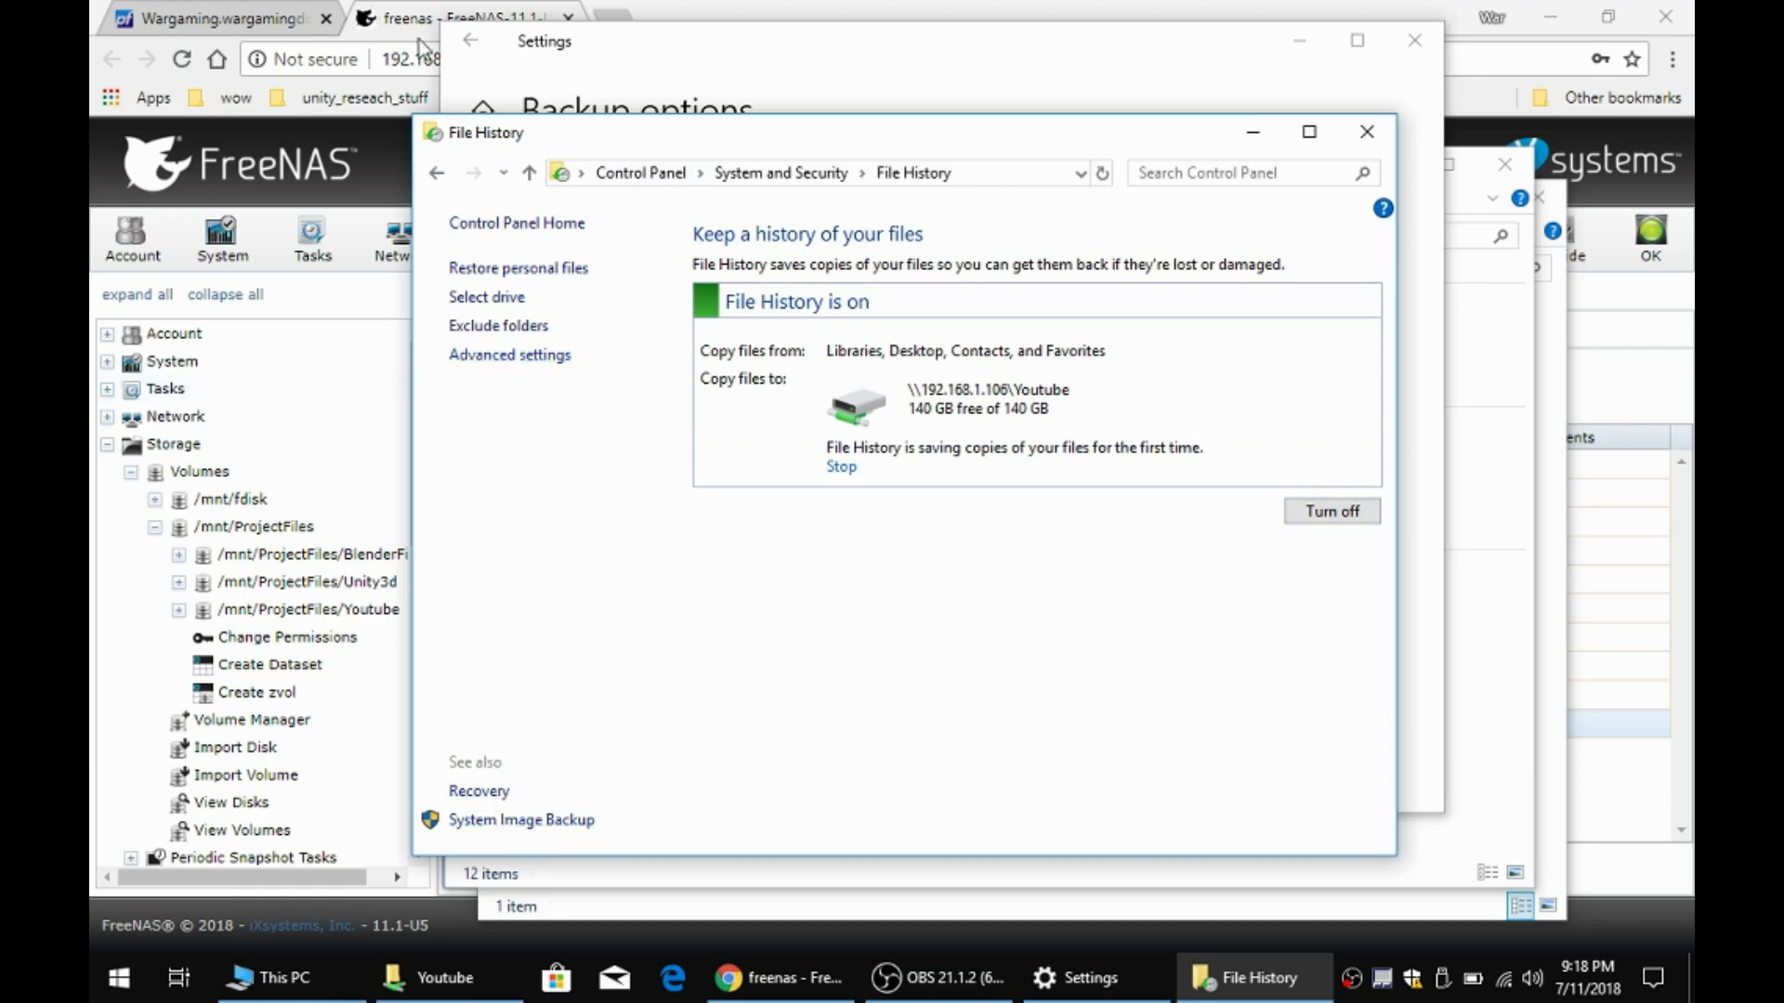
- Look through System and Security, the Control Panel home page and File History, and close the Control Panel window
click(796, 174)
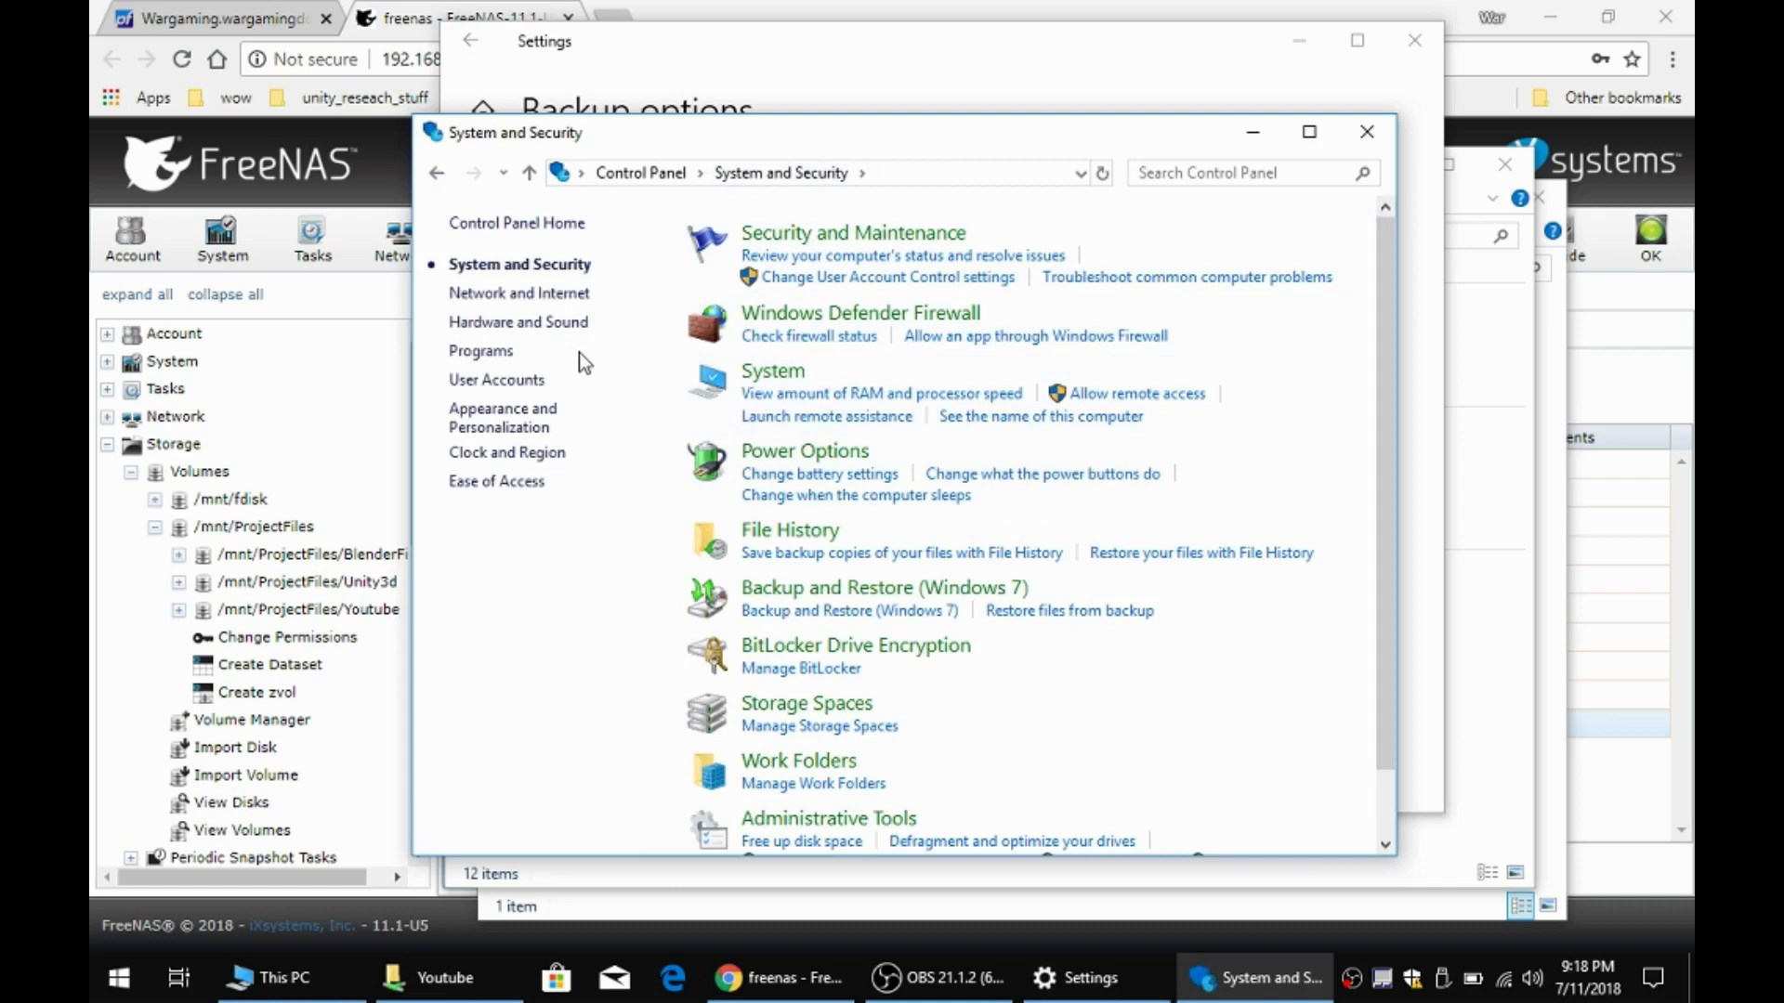
scroll(1081, 628, down, 1)
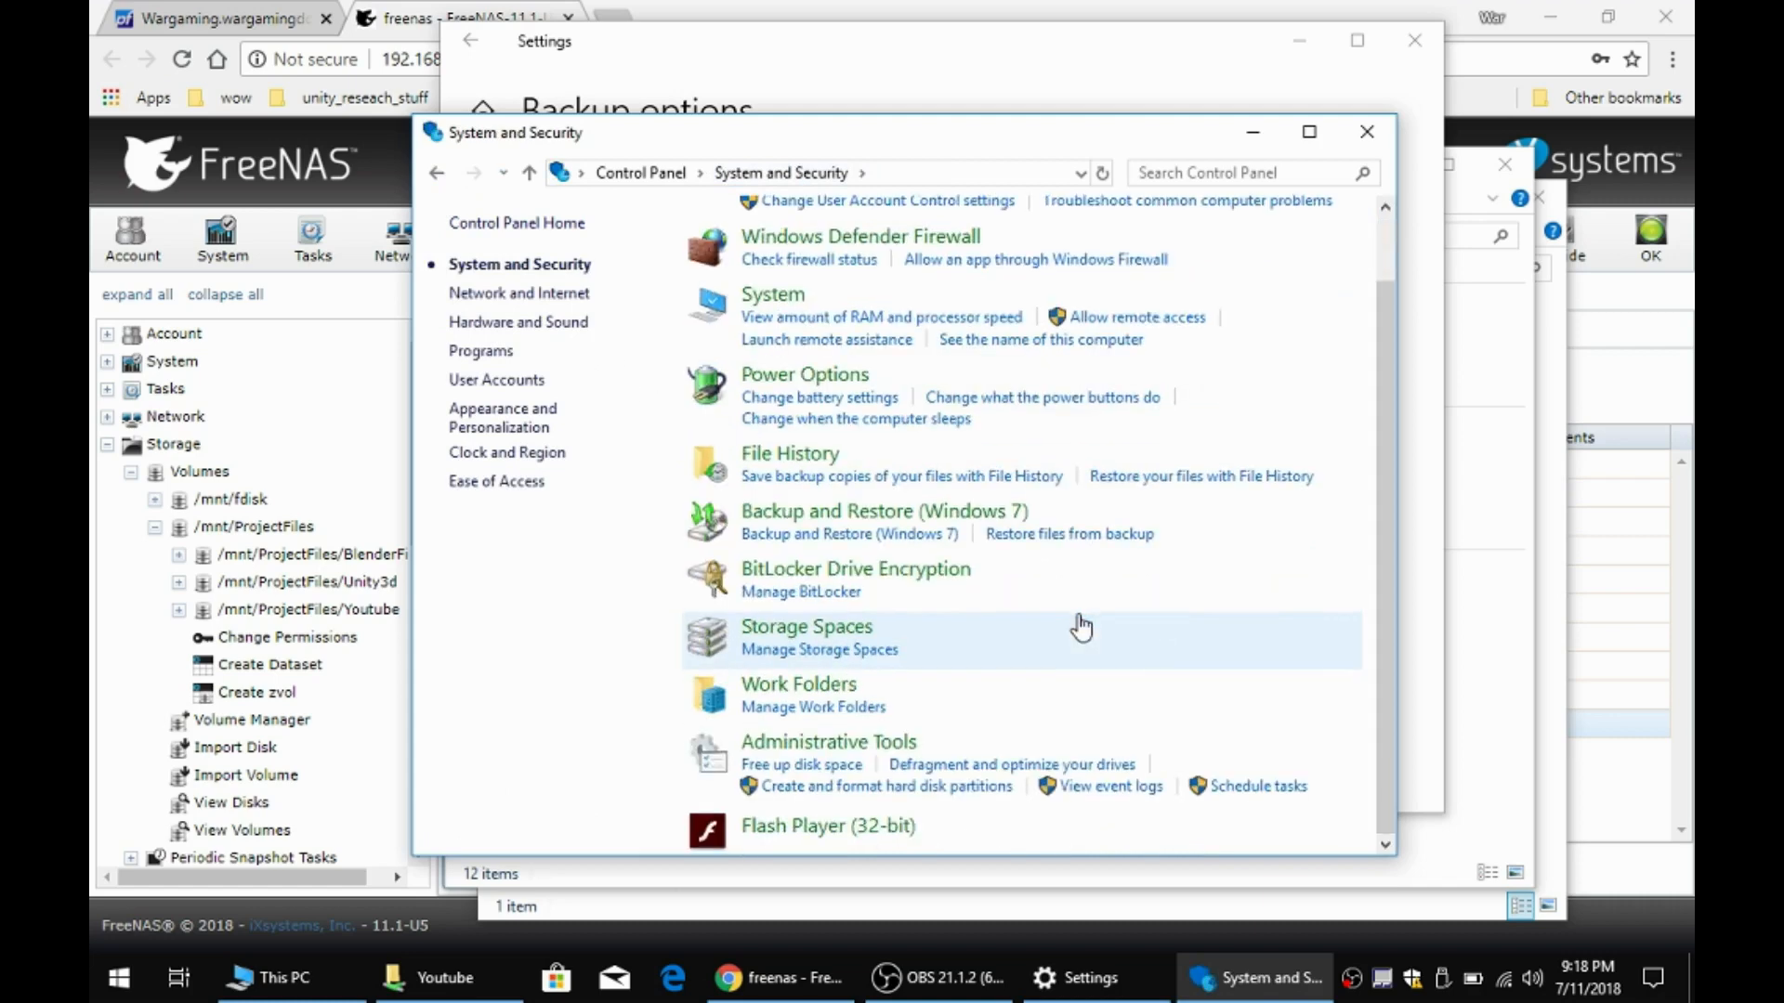
click(483, 225)
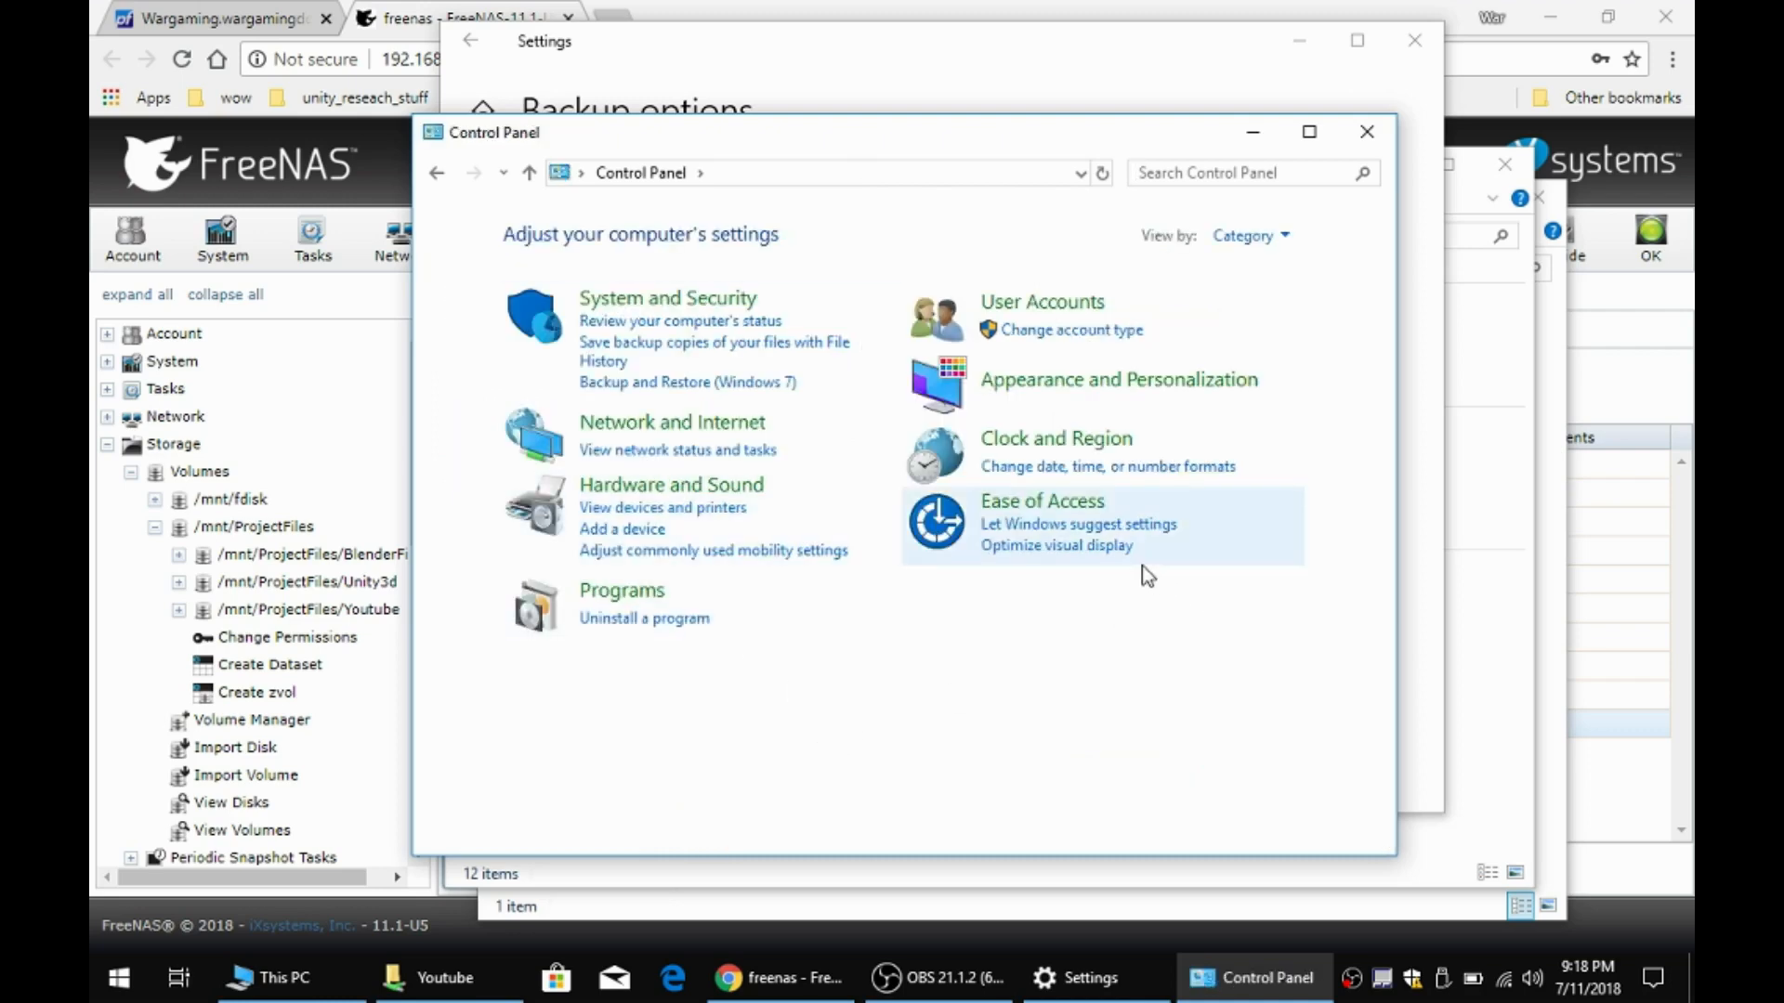
click(687, 352)
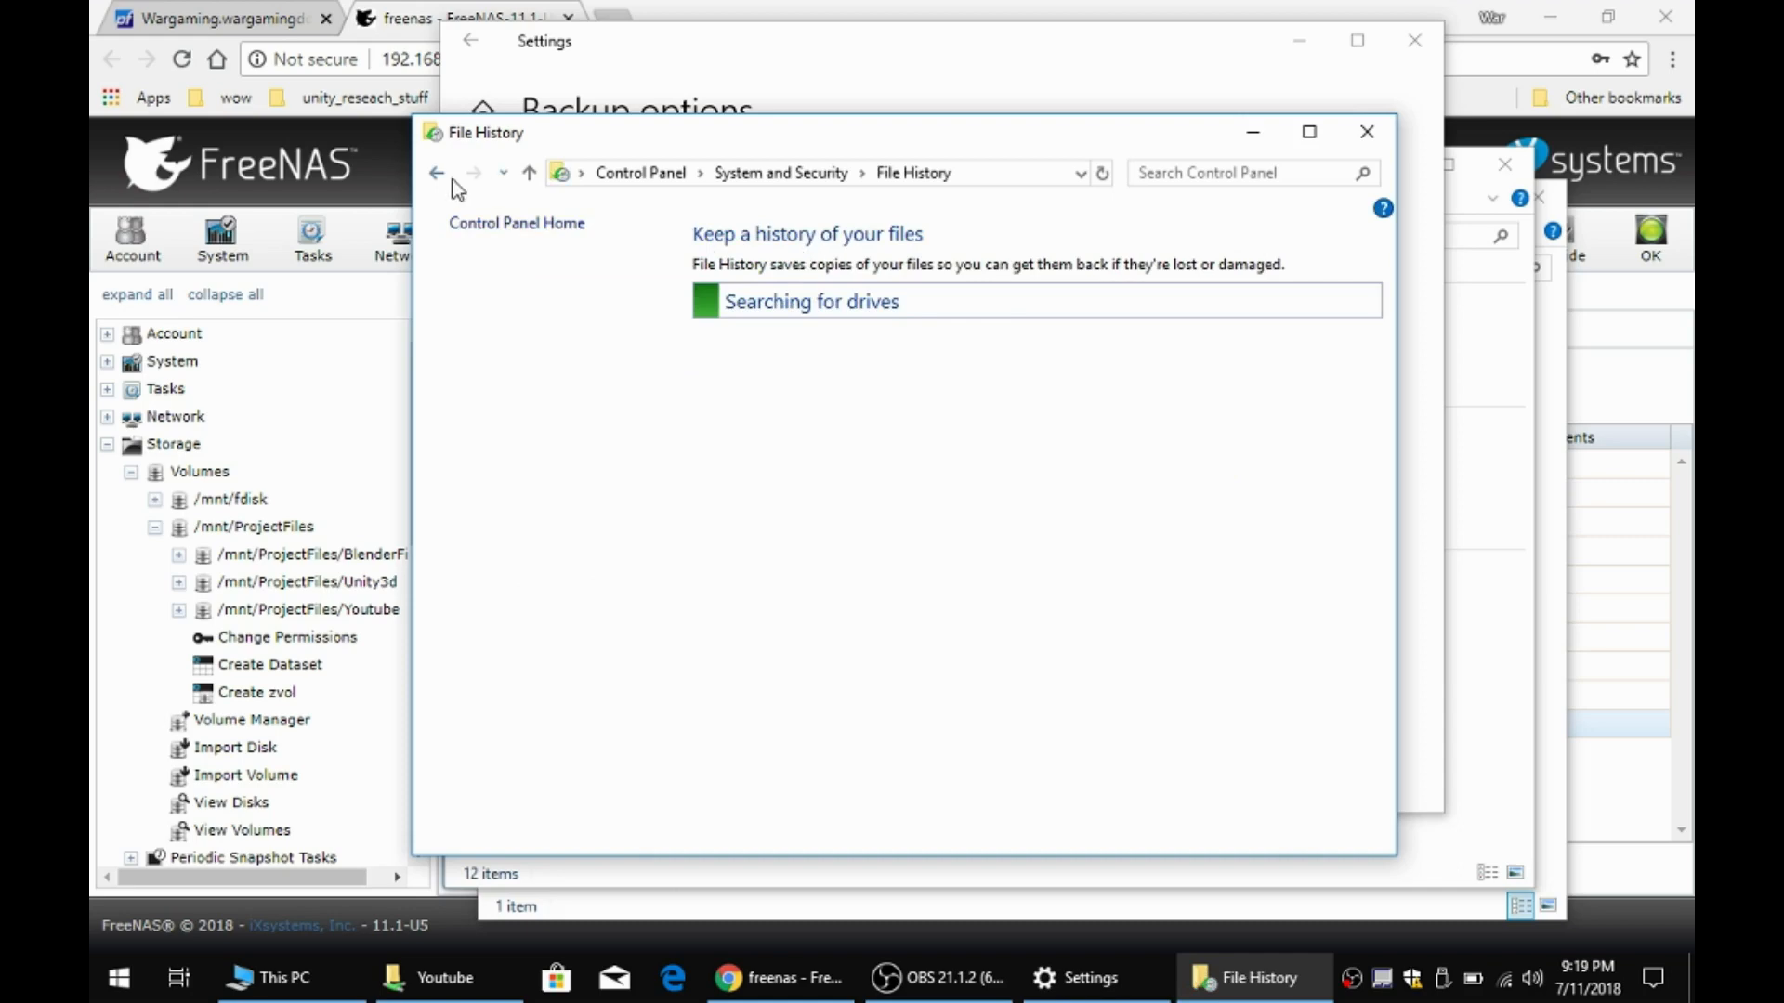
click(645, 177)
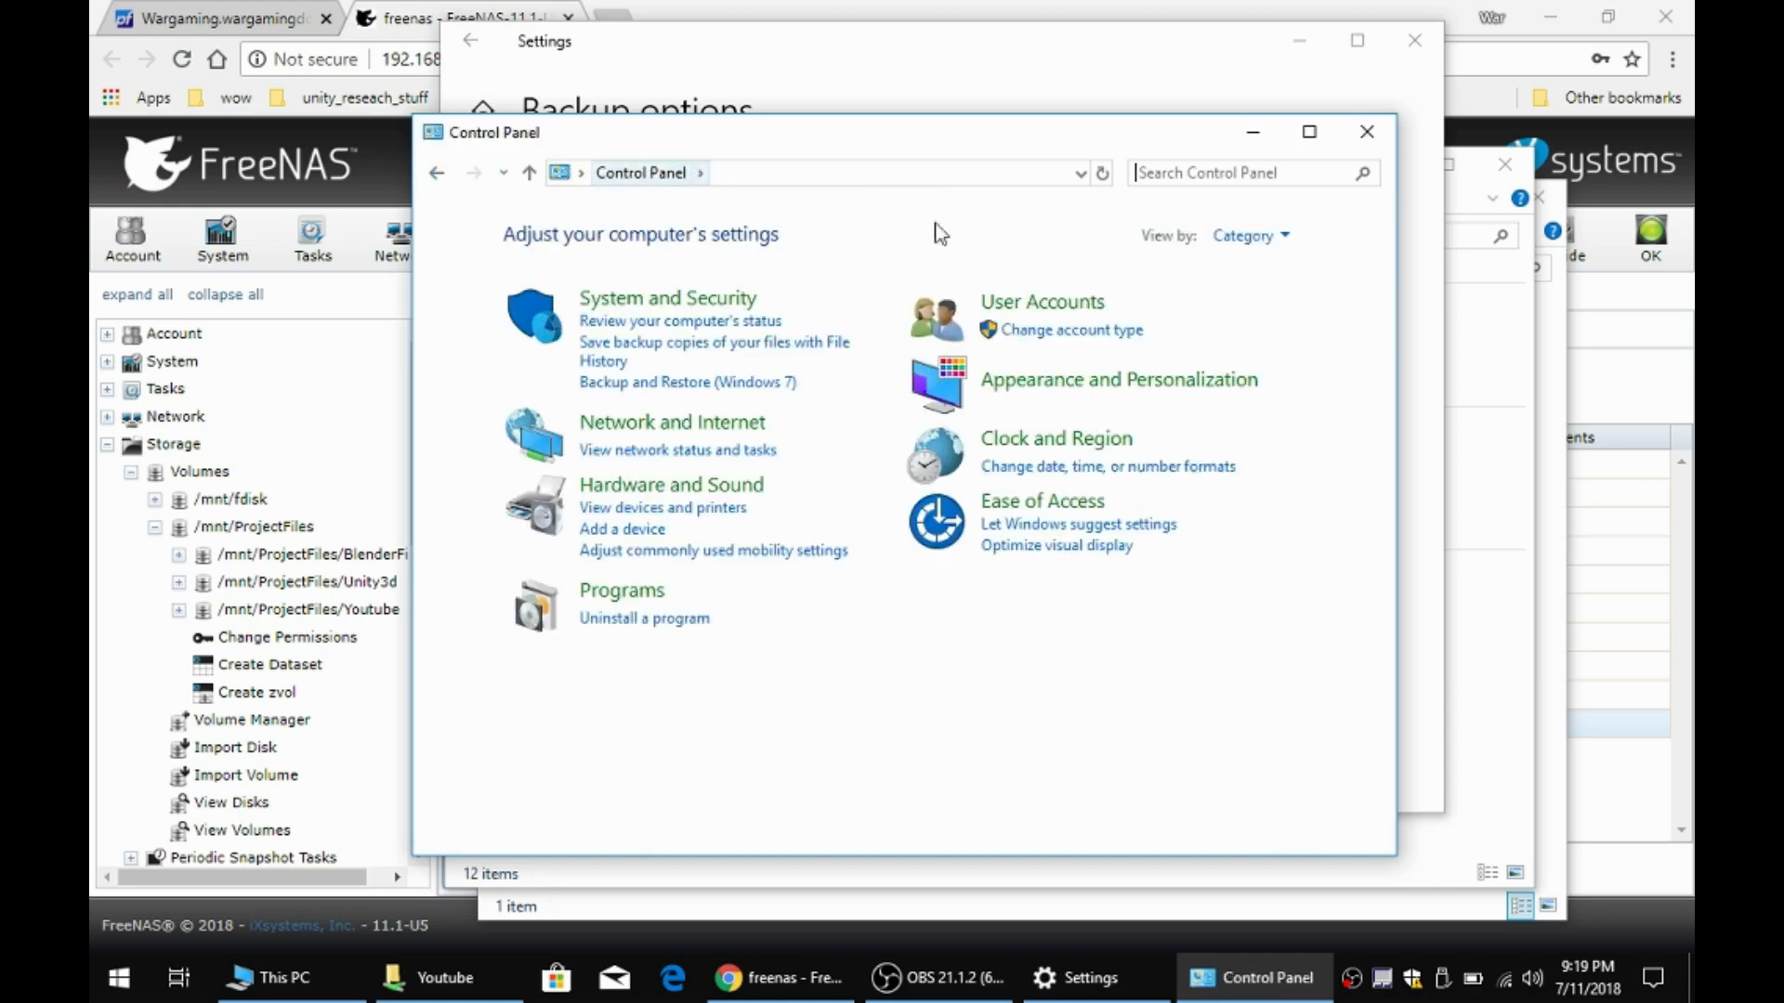
click(1366, 131)
- Reopen the Backup page in Windows Settings and show the additional File History backup options
click(102, 966)
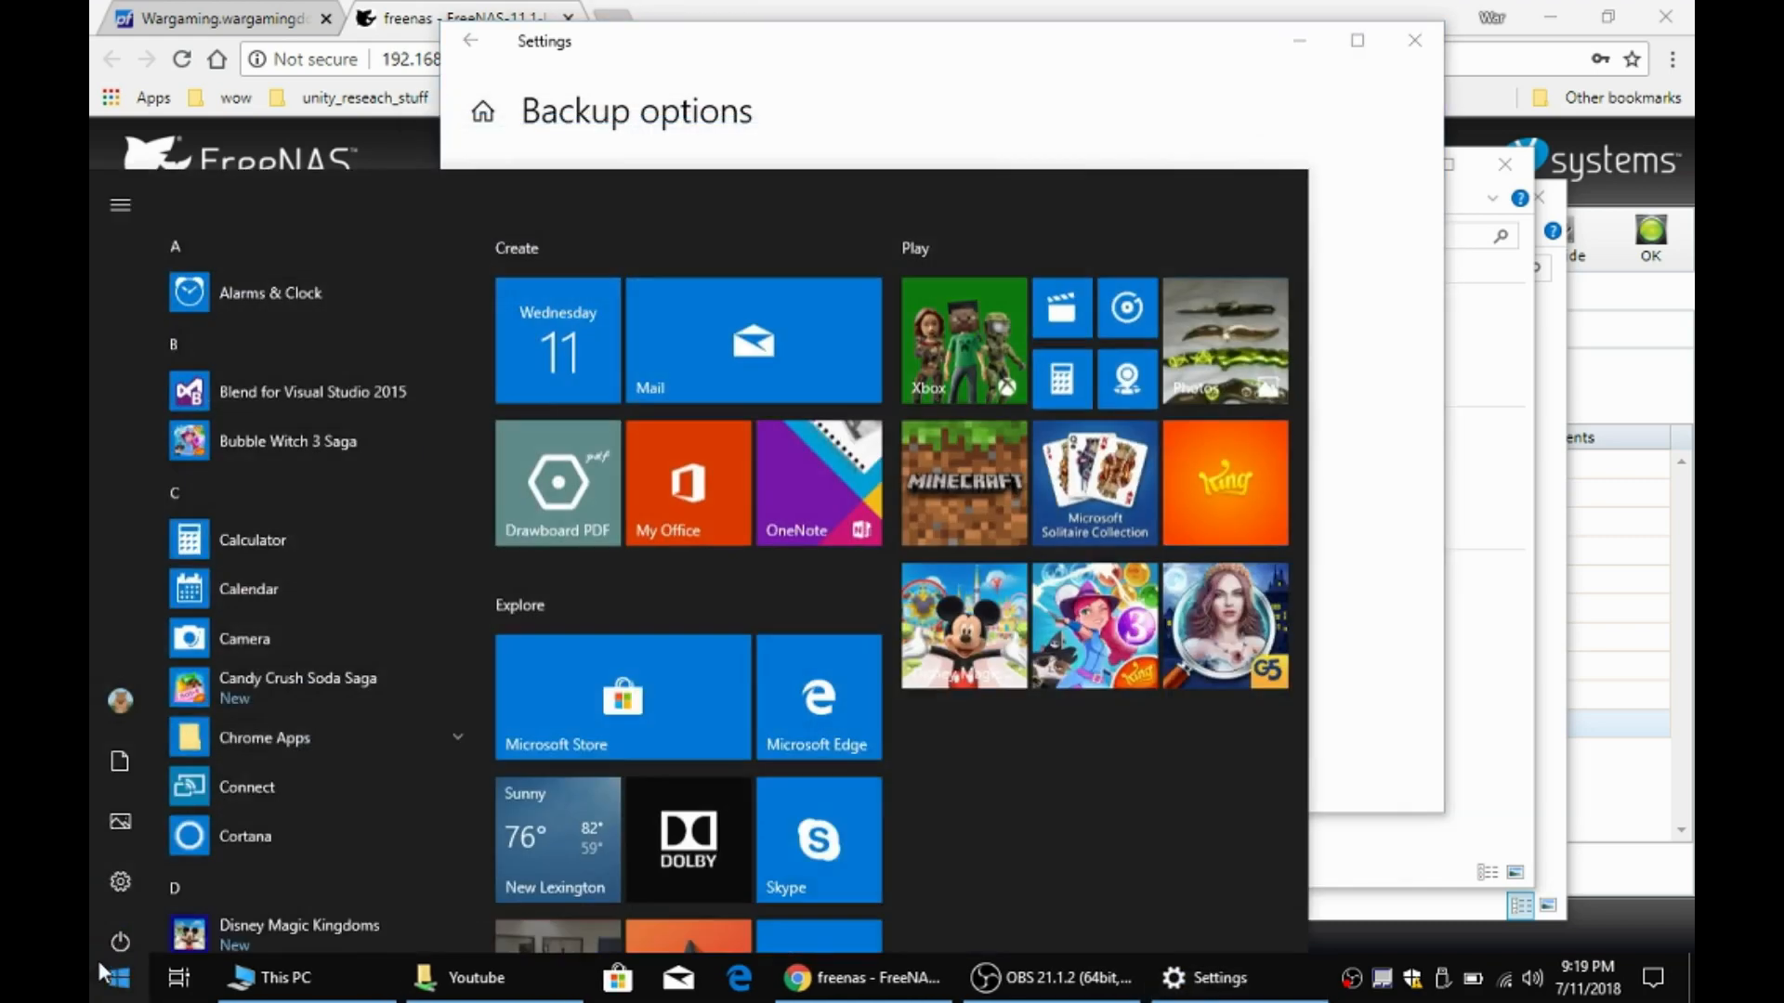
click(132, 855)
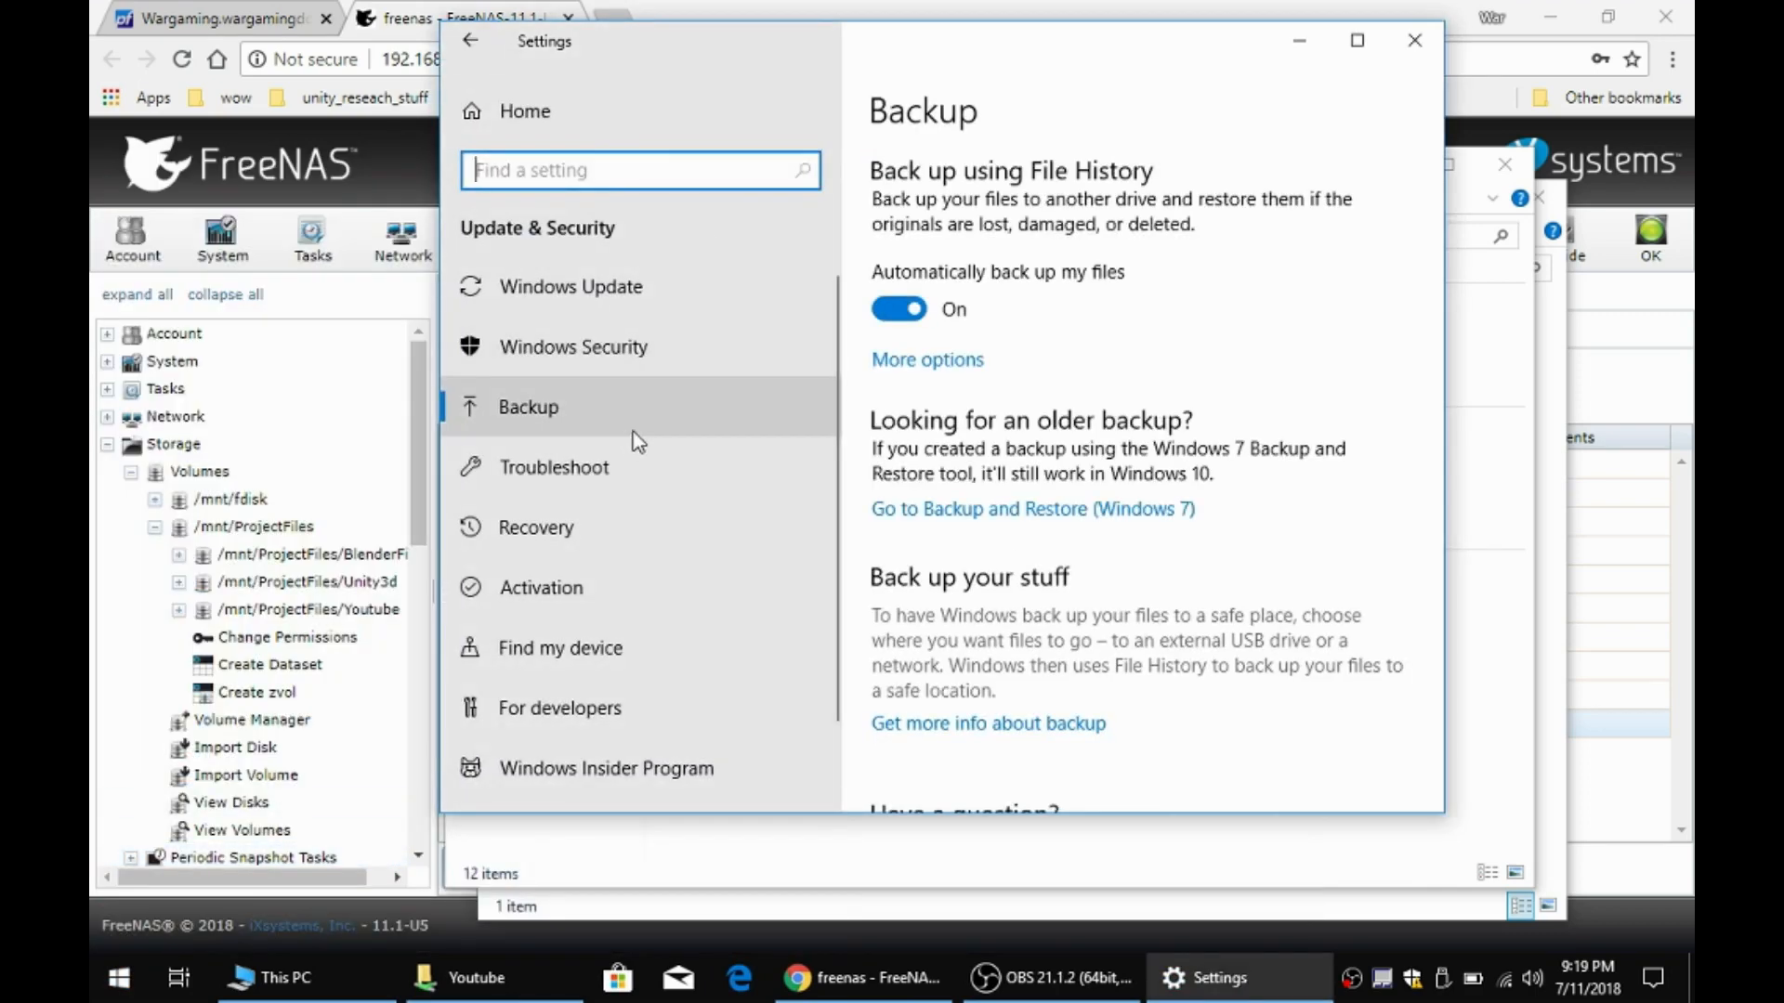
click(963, 362)
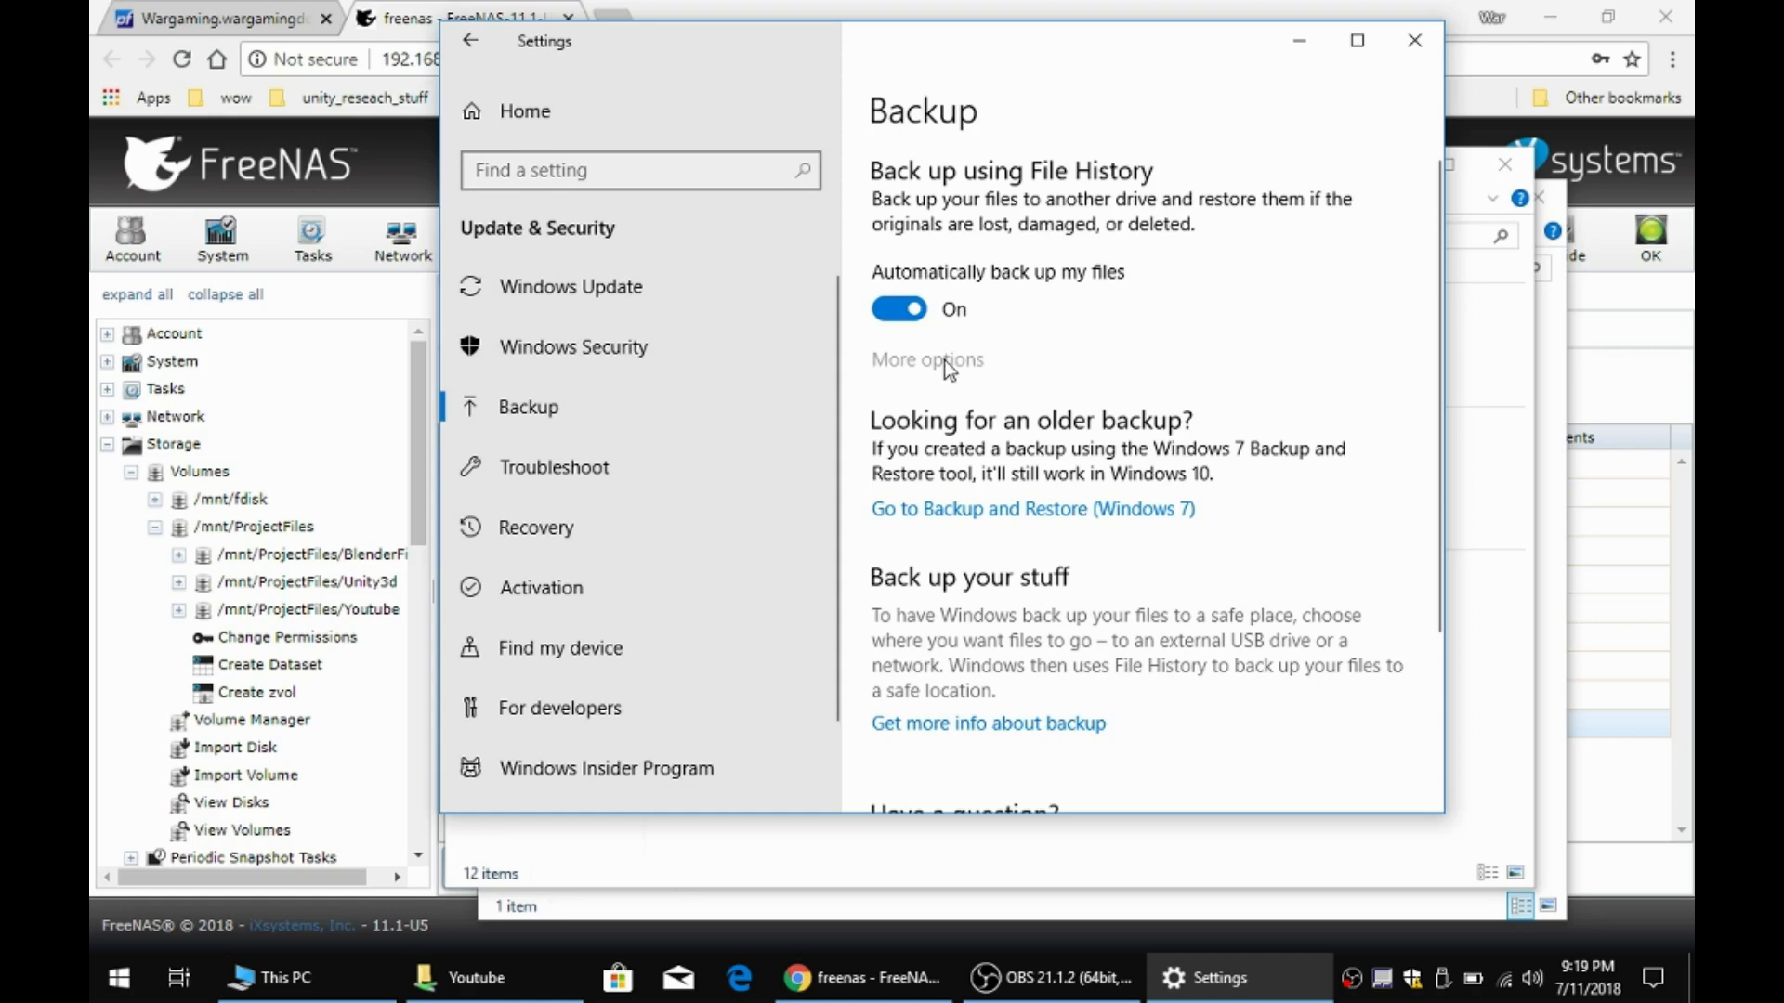
click(1048, 979)
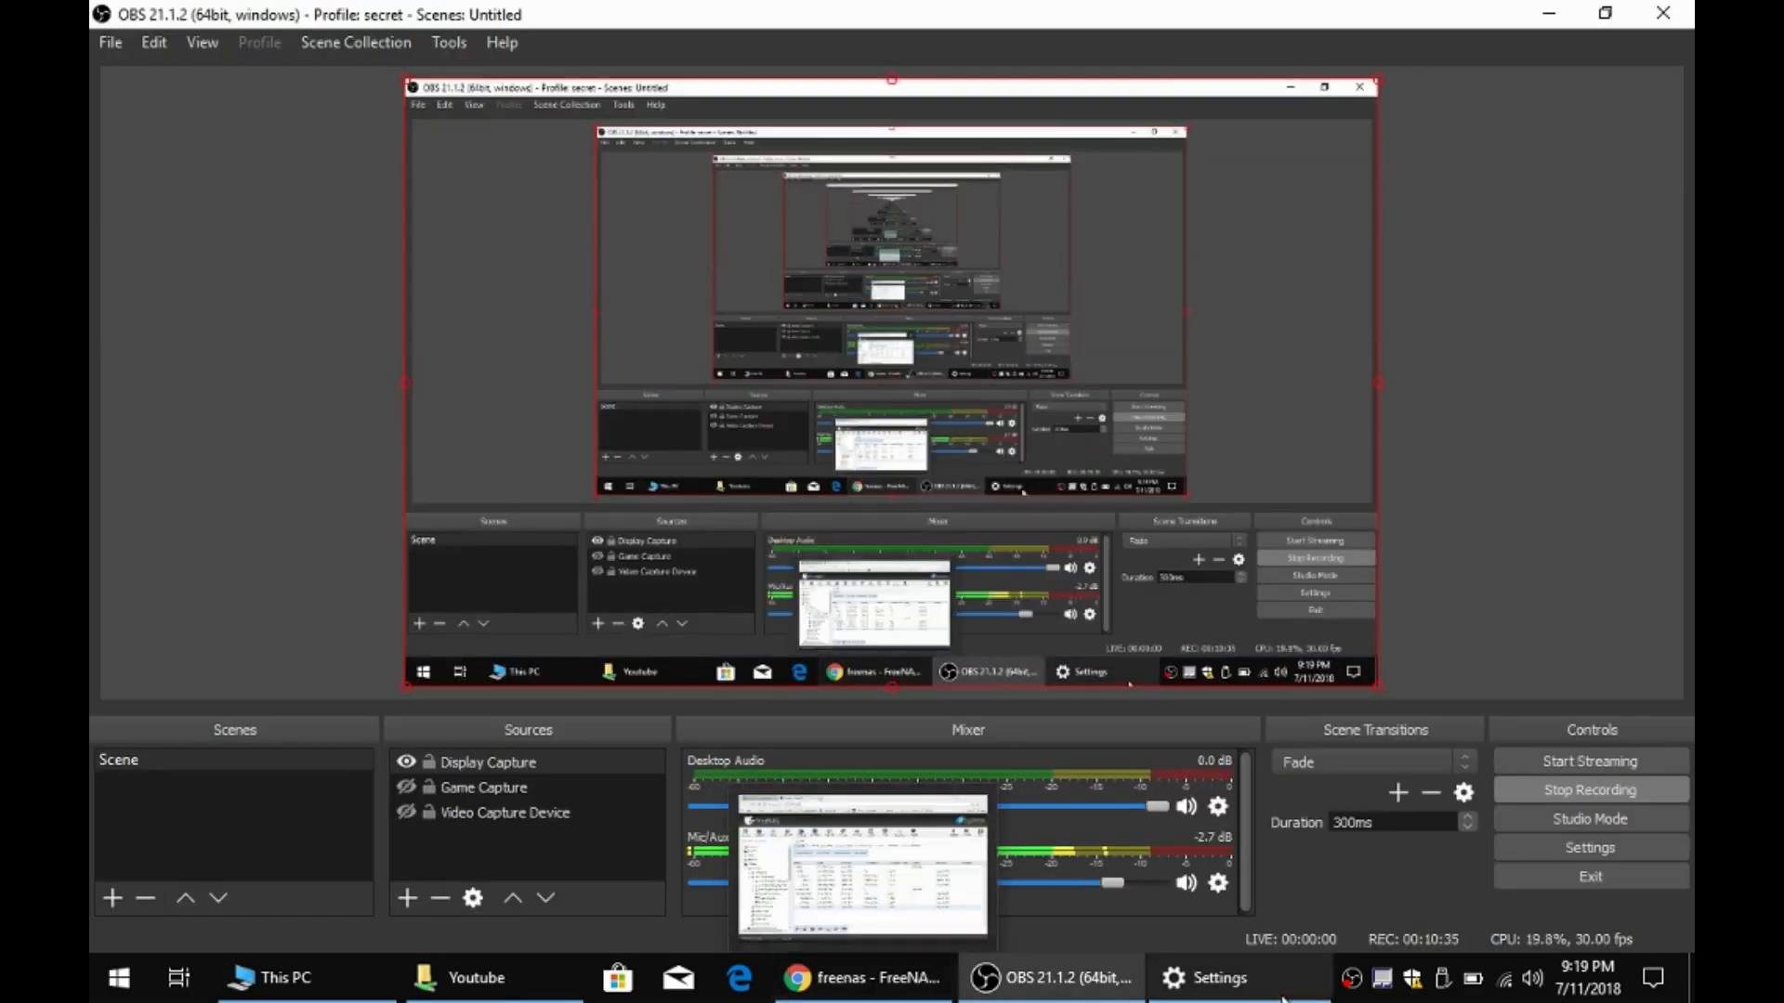
click(1219, 986)
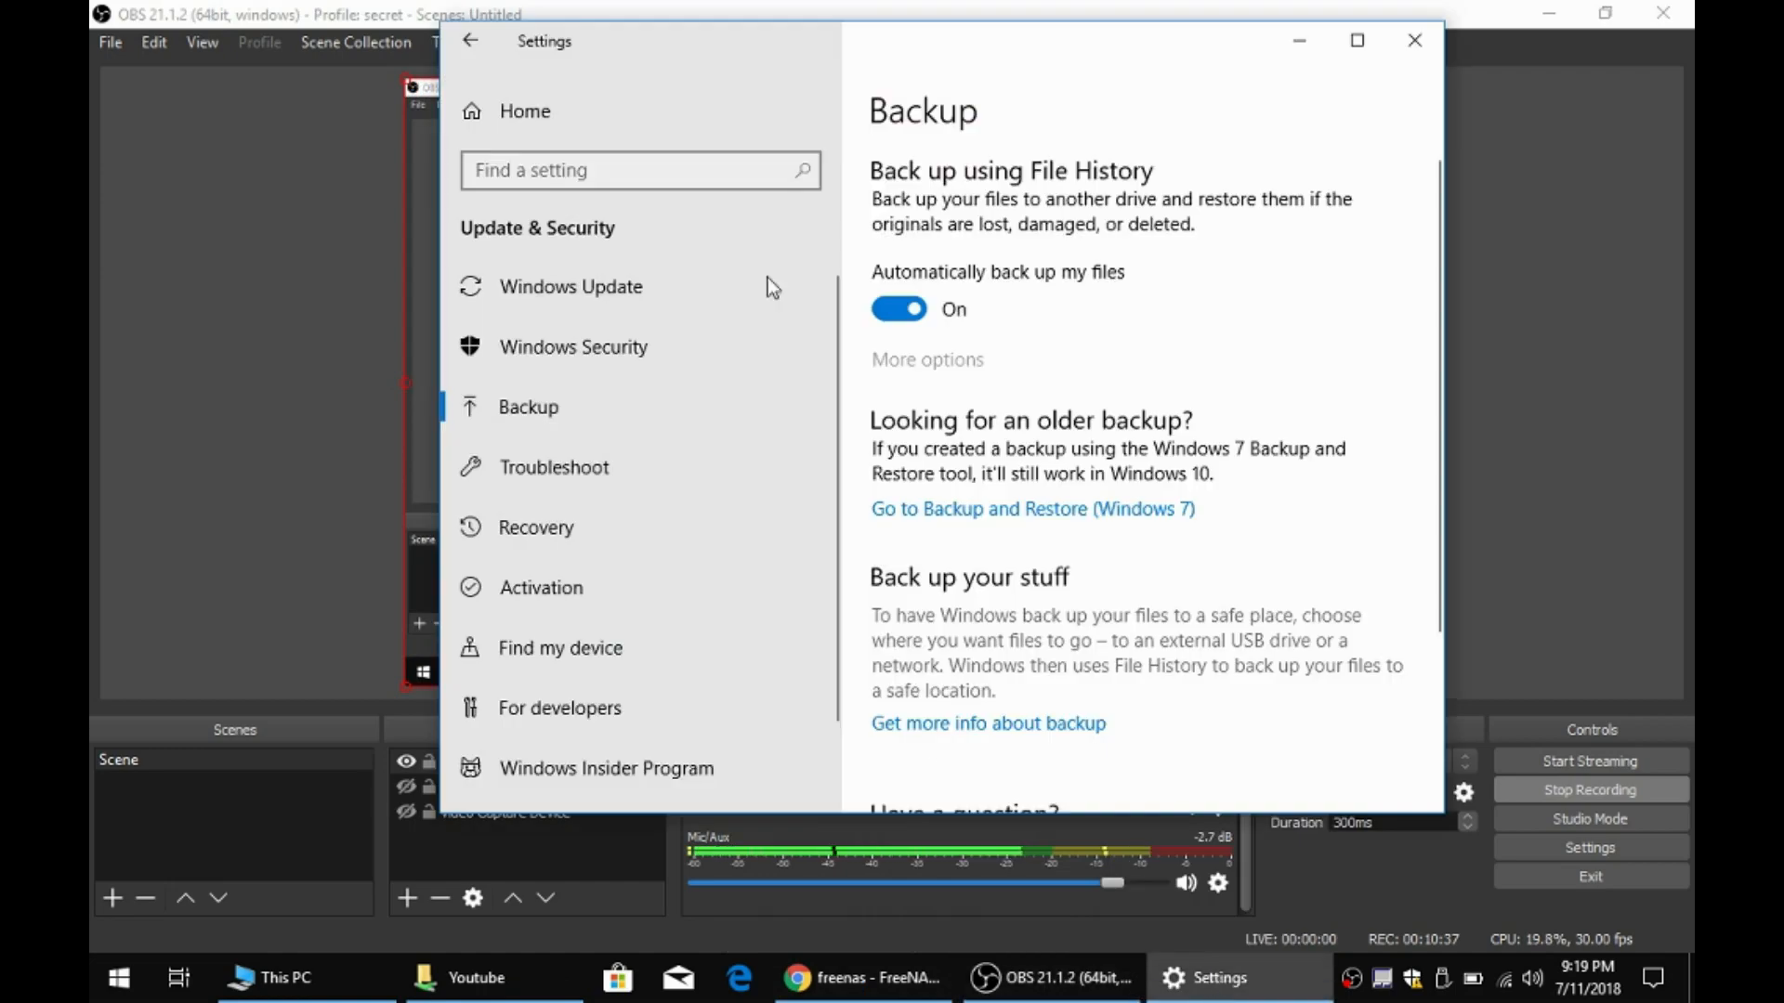
click(939, 362)
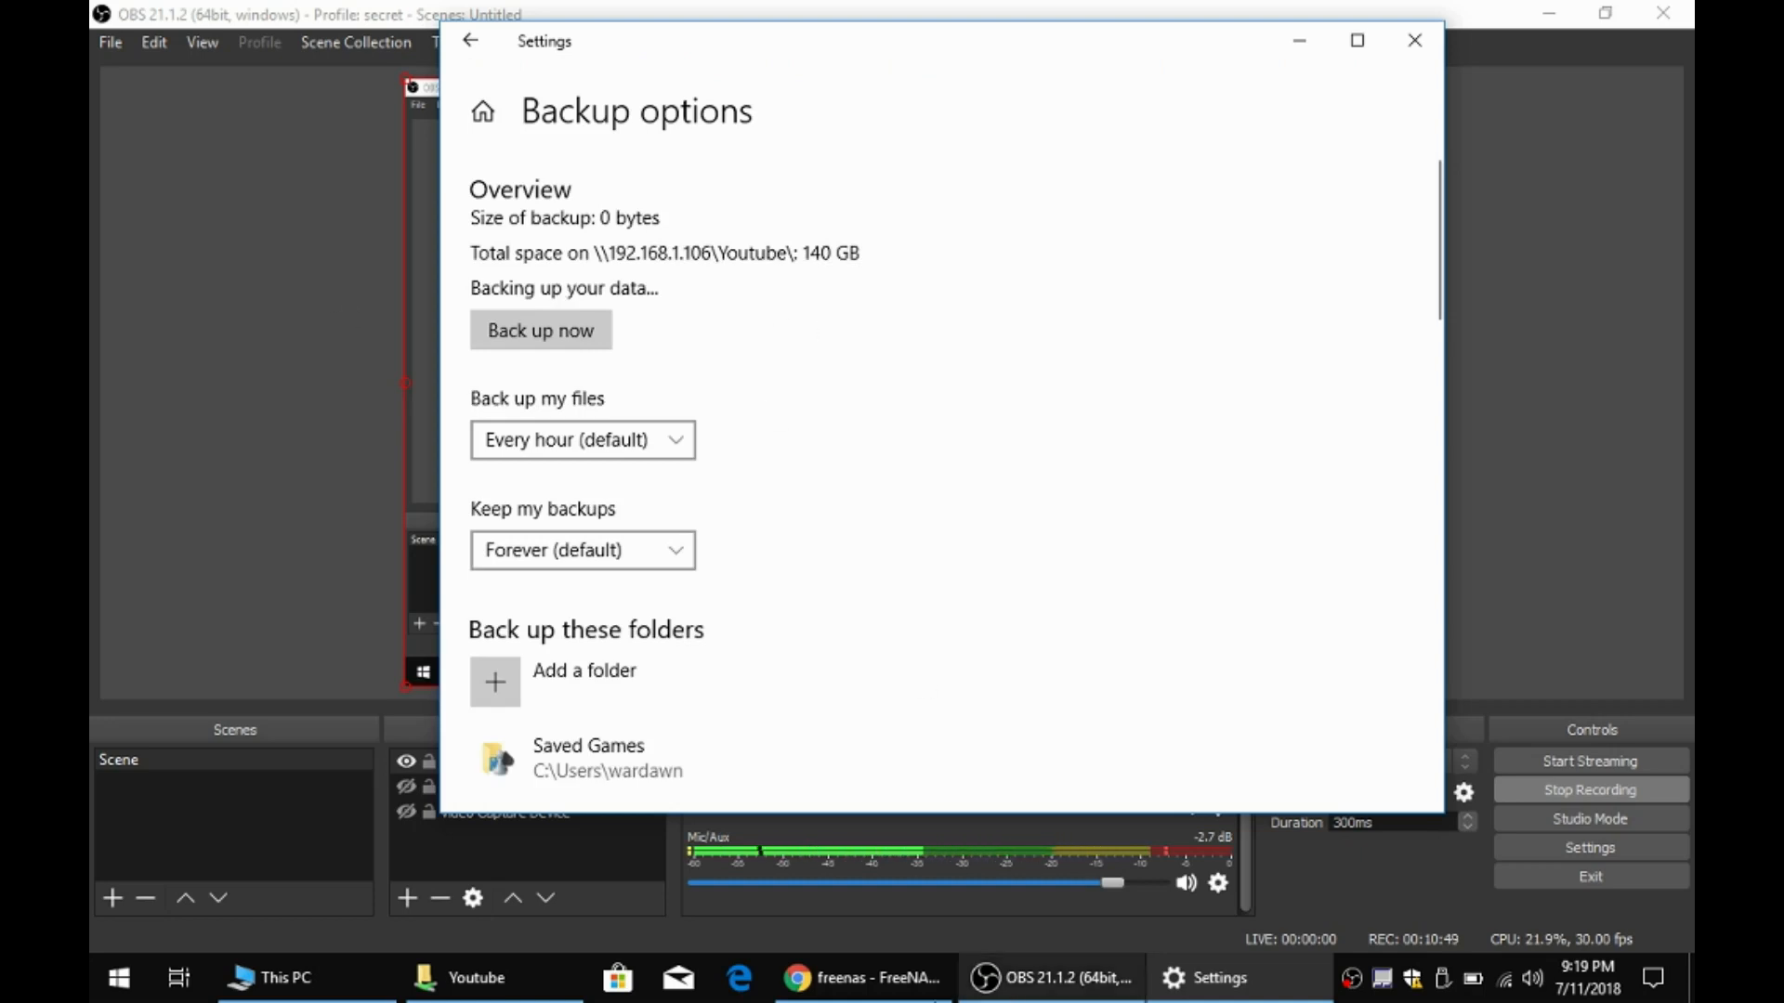
- Switch to File Explorer and view the contents of the Youtube network folder
mouse_move(482, 996)
click(506, 860)
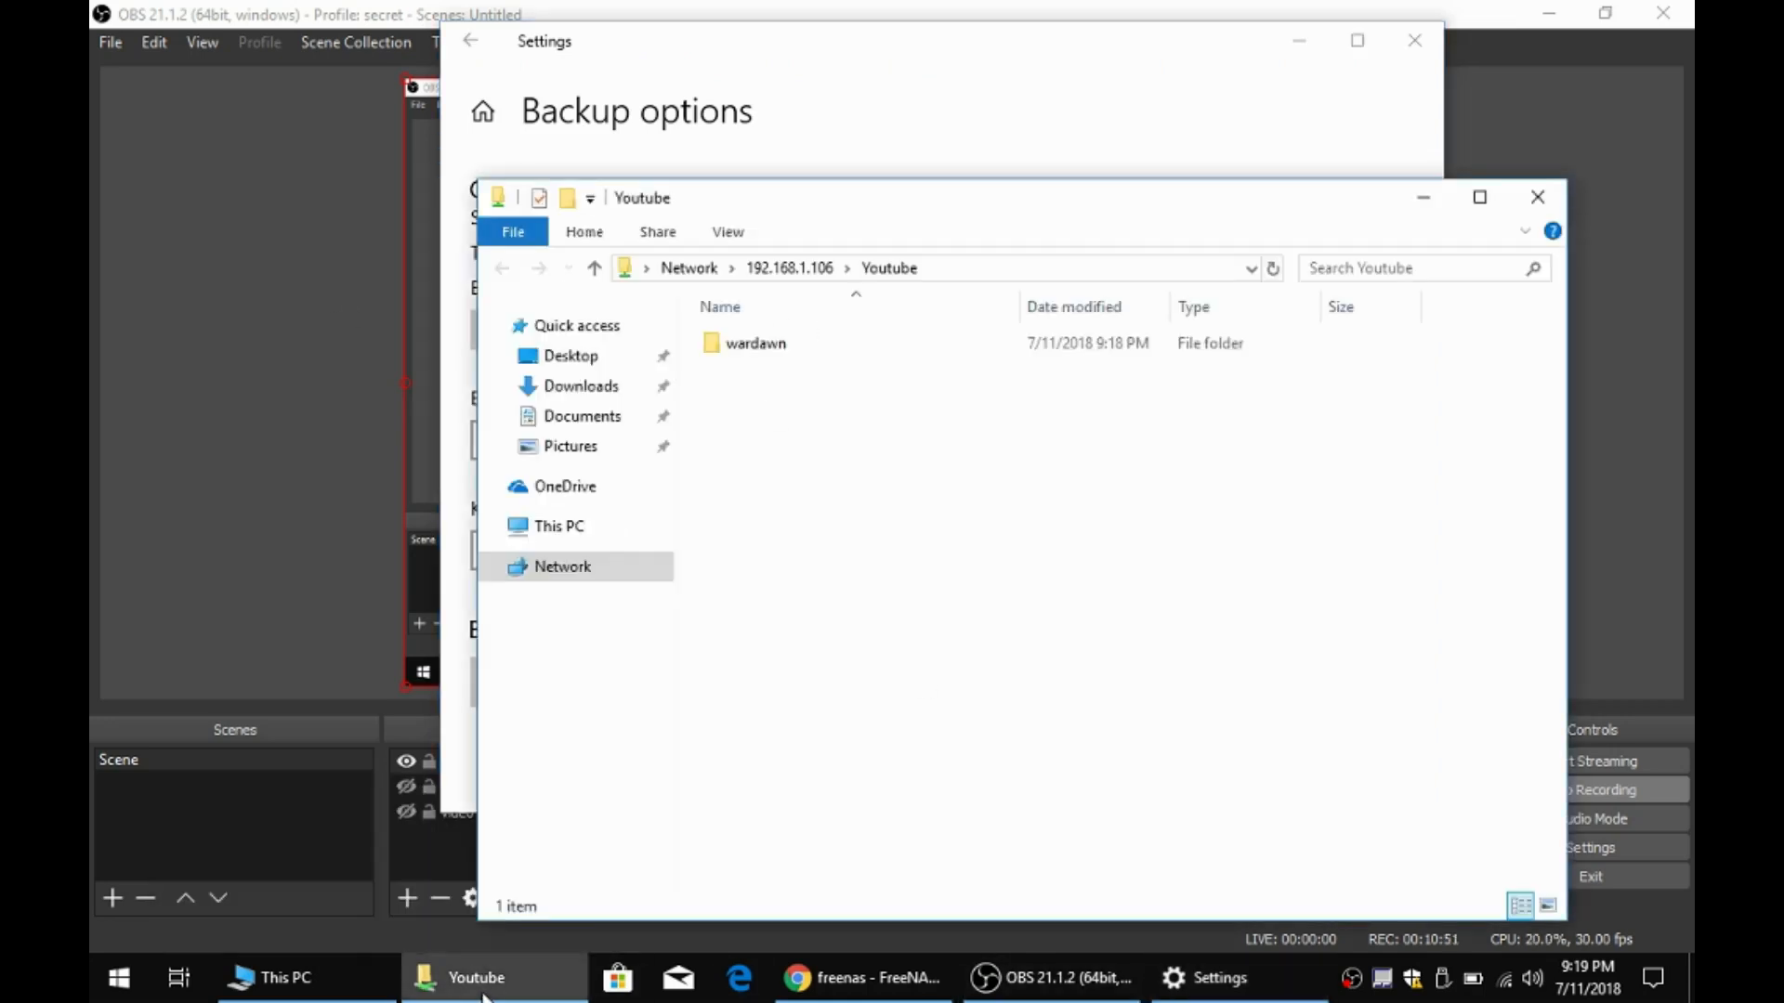
- Browse the backup on the Youtube share through Data, C and Users to Links, return to the computer's folder, and minimize File Explorer
click(783, 358)
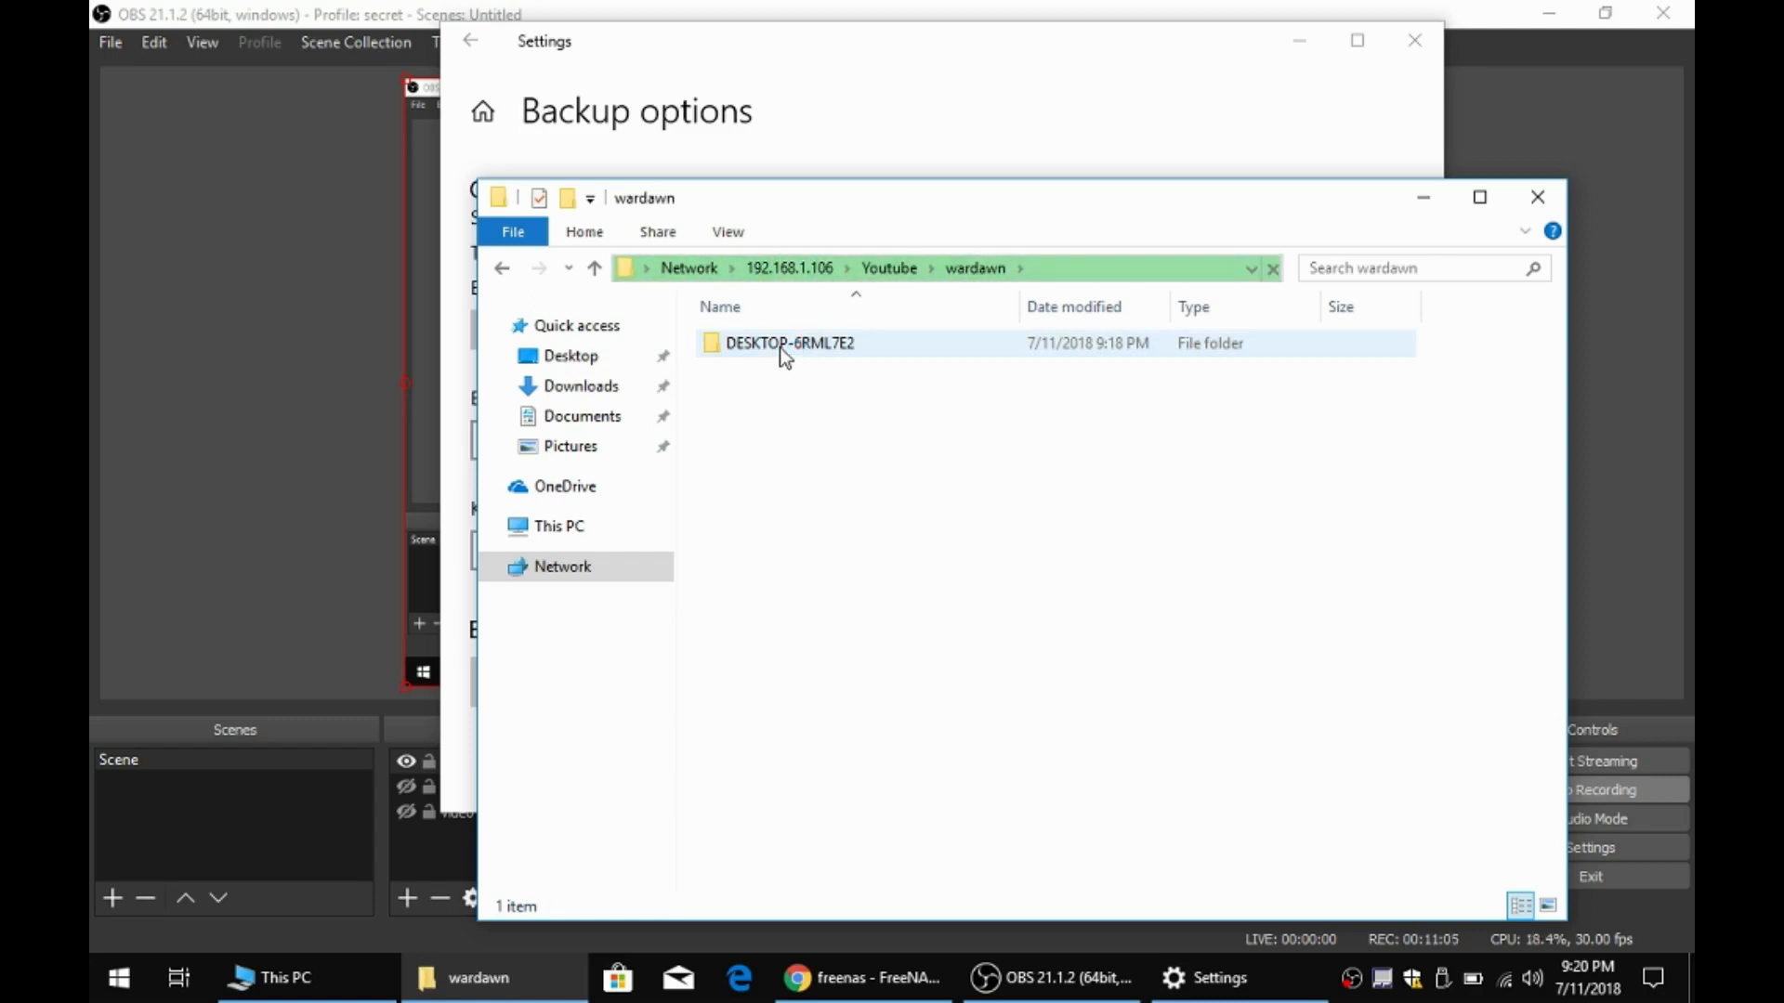
click(823, 348)
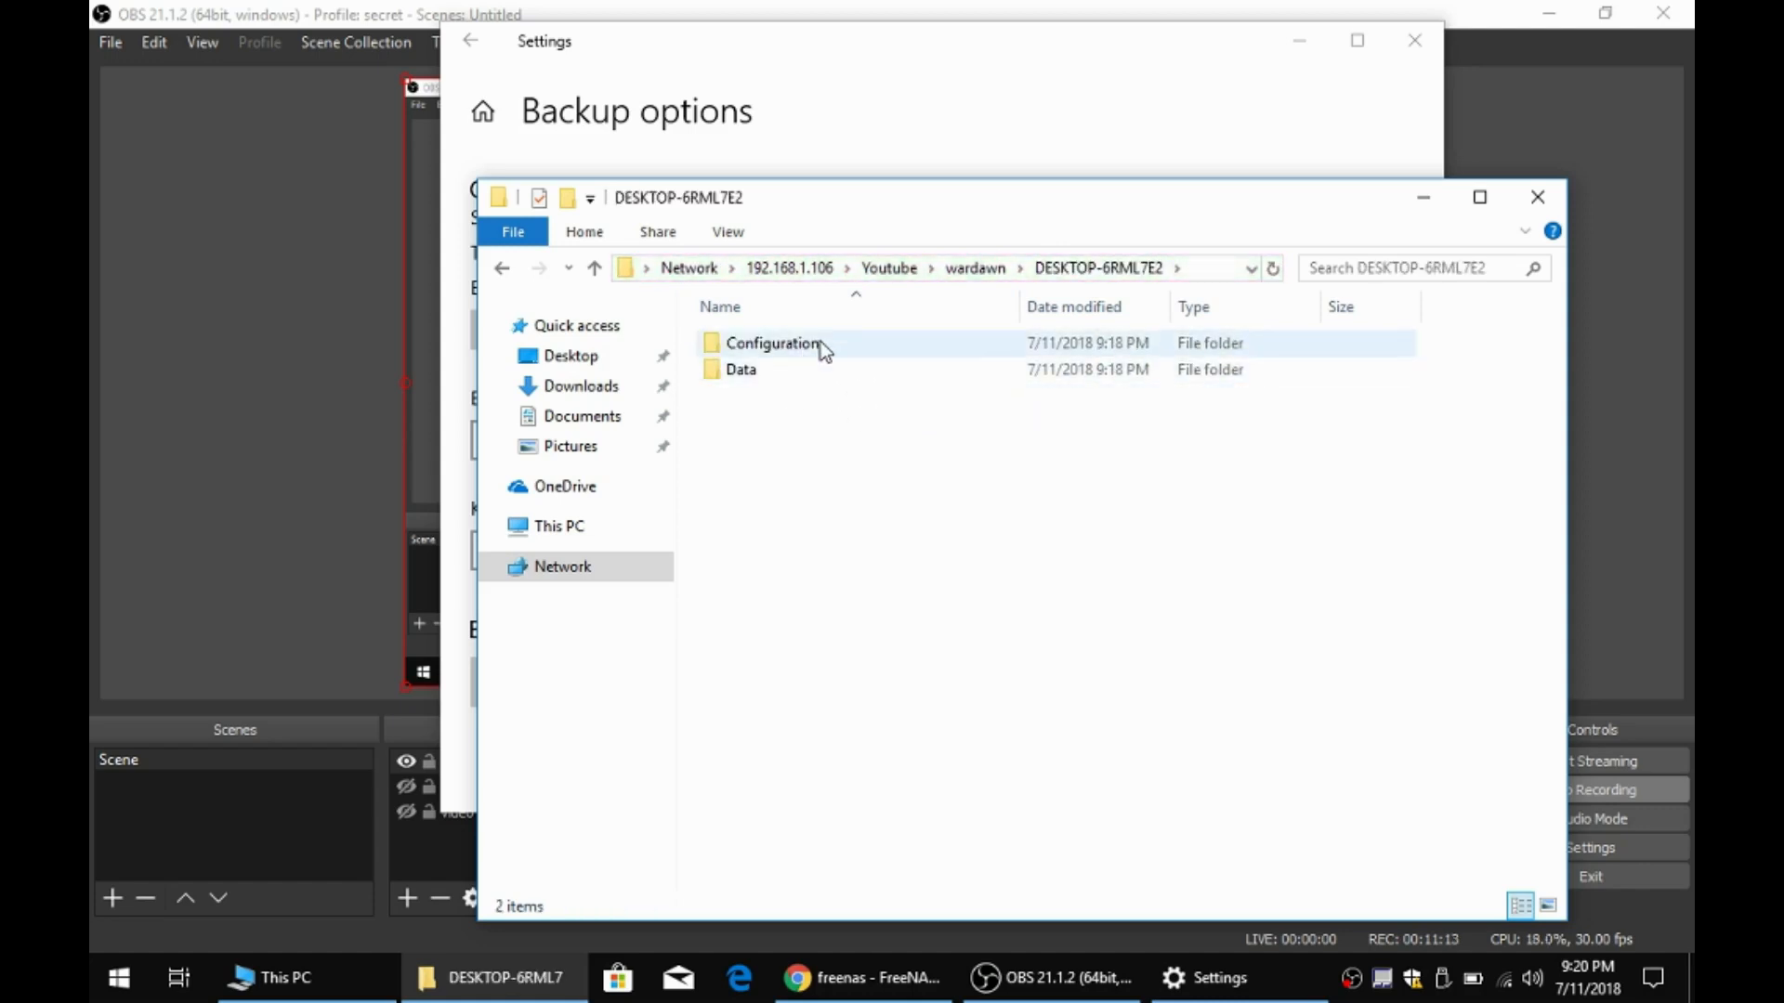
click(815, 370)
double_click(816, 369)
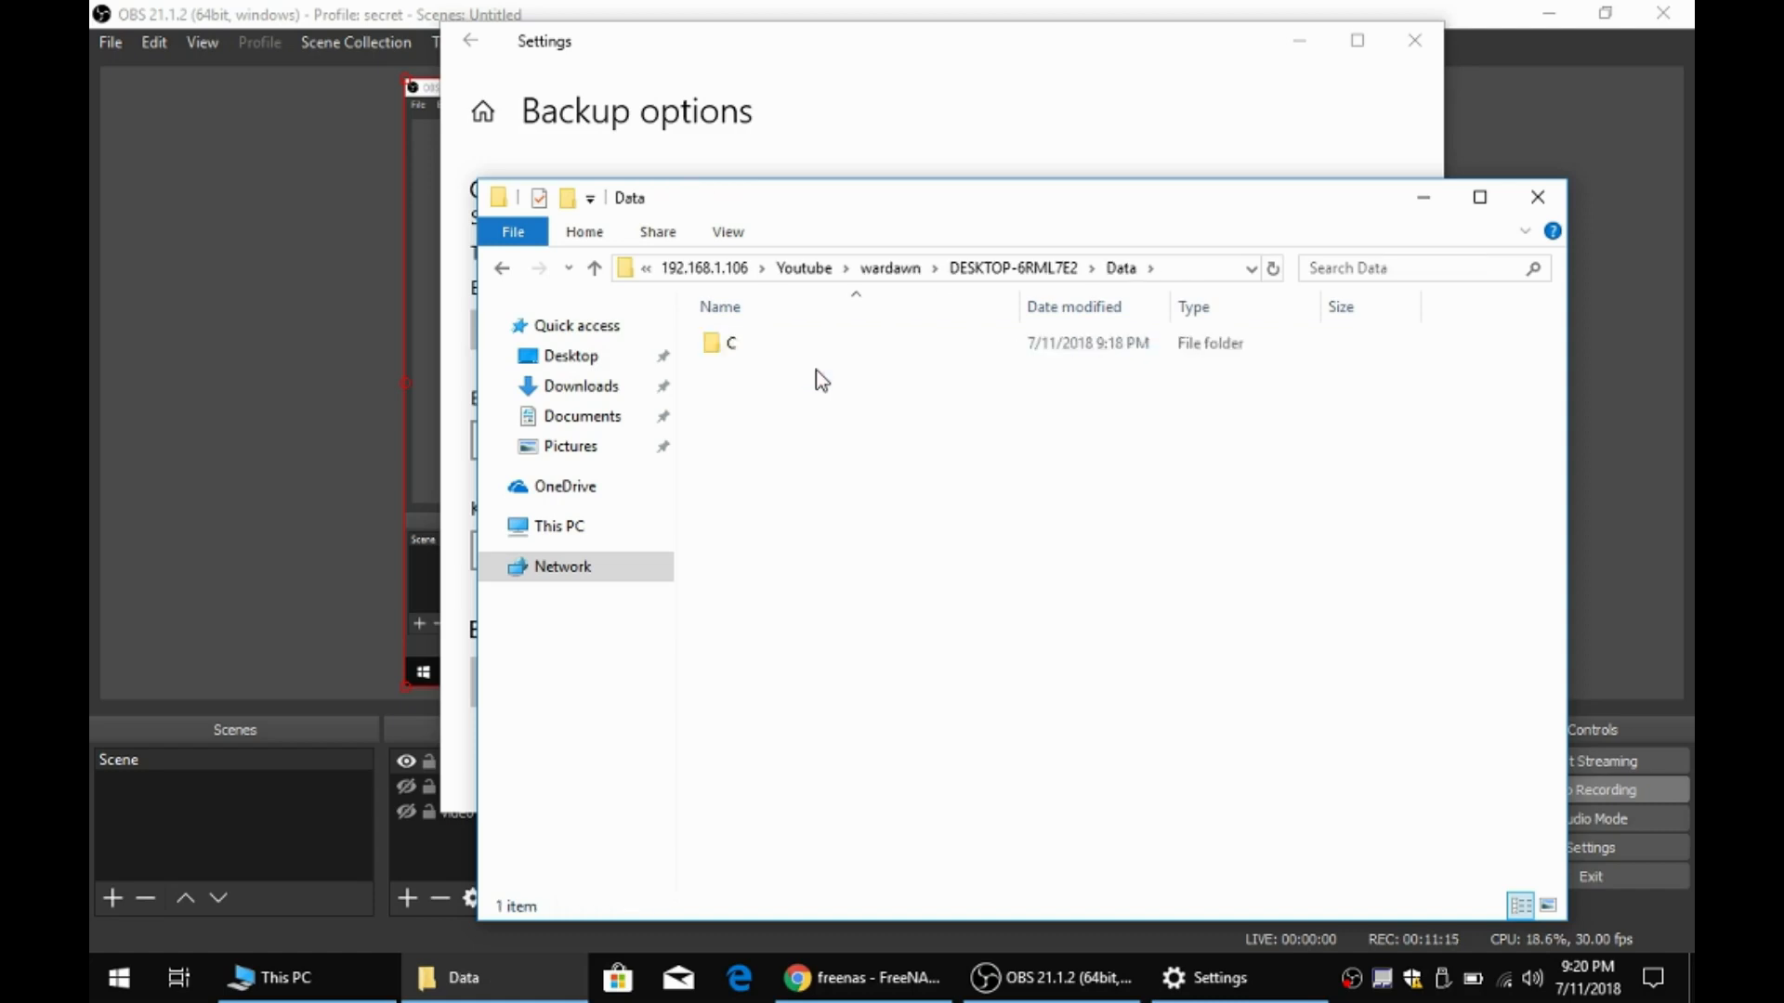
double_click(806, 343)
double_click(806, 343)
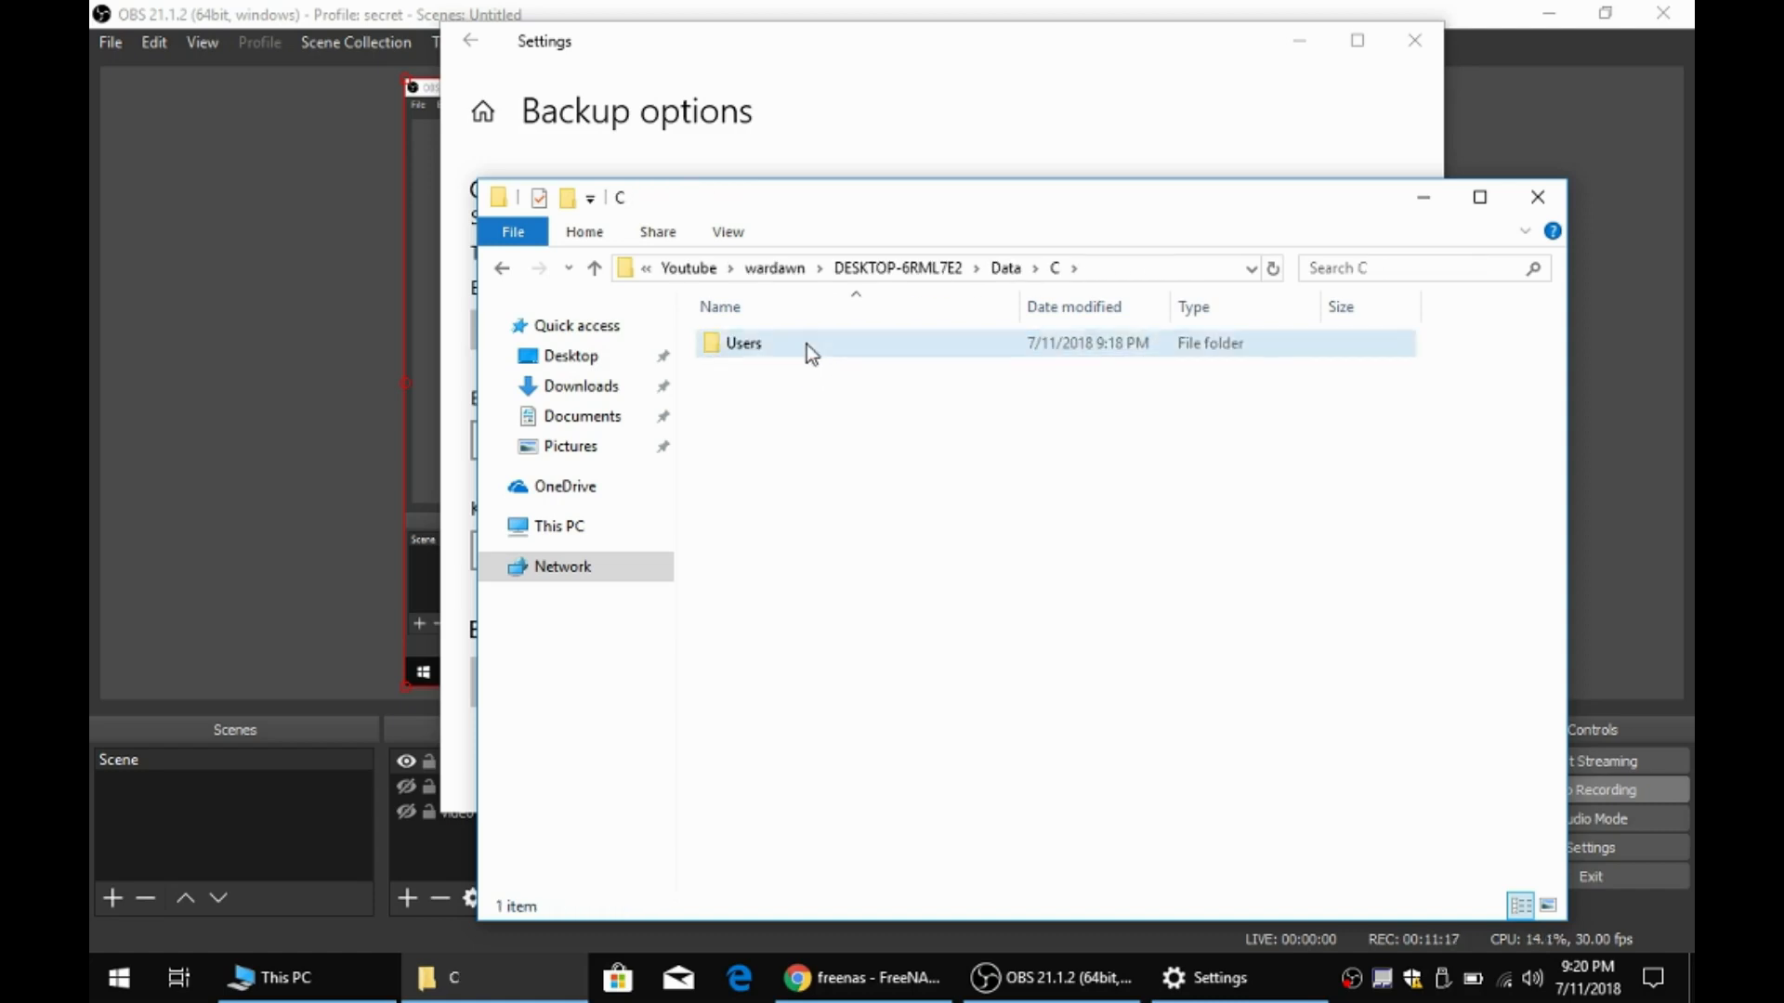
click(806, 344)
double_click(806, 344)
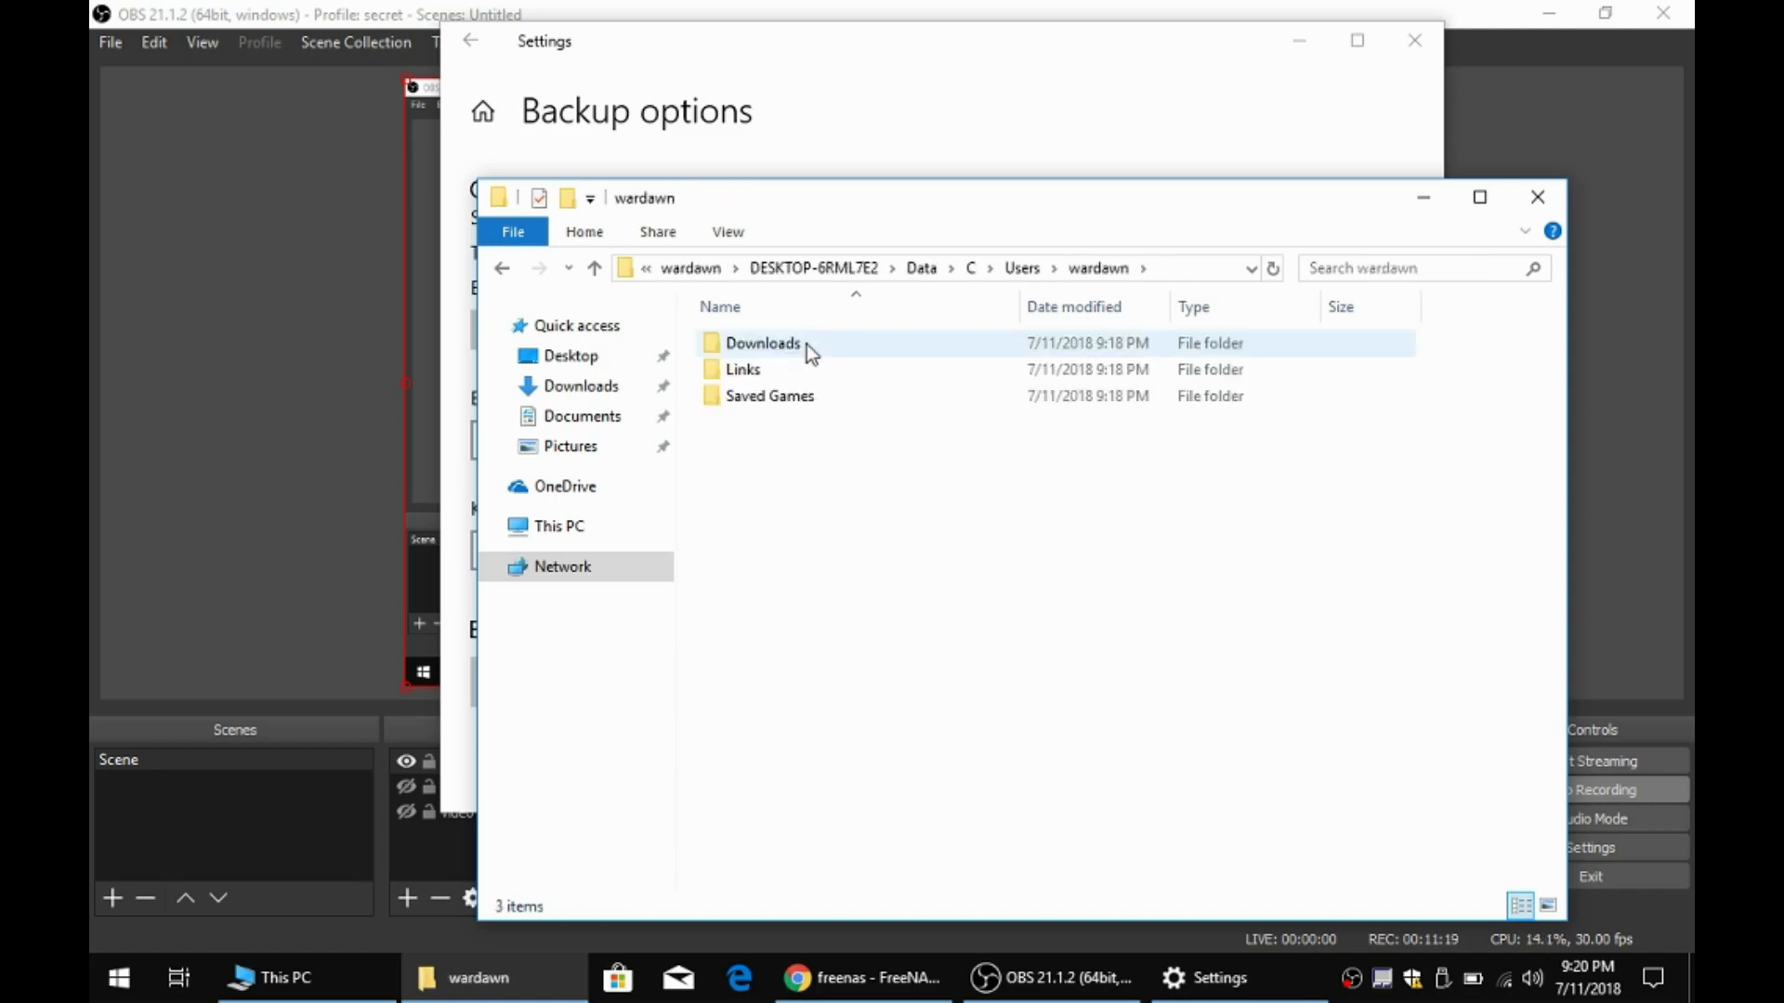
double_click(832, 376)
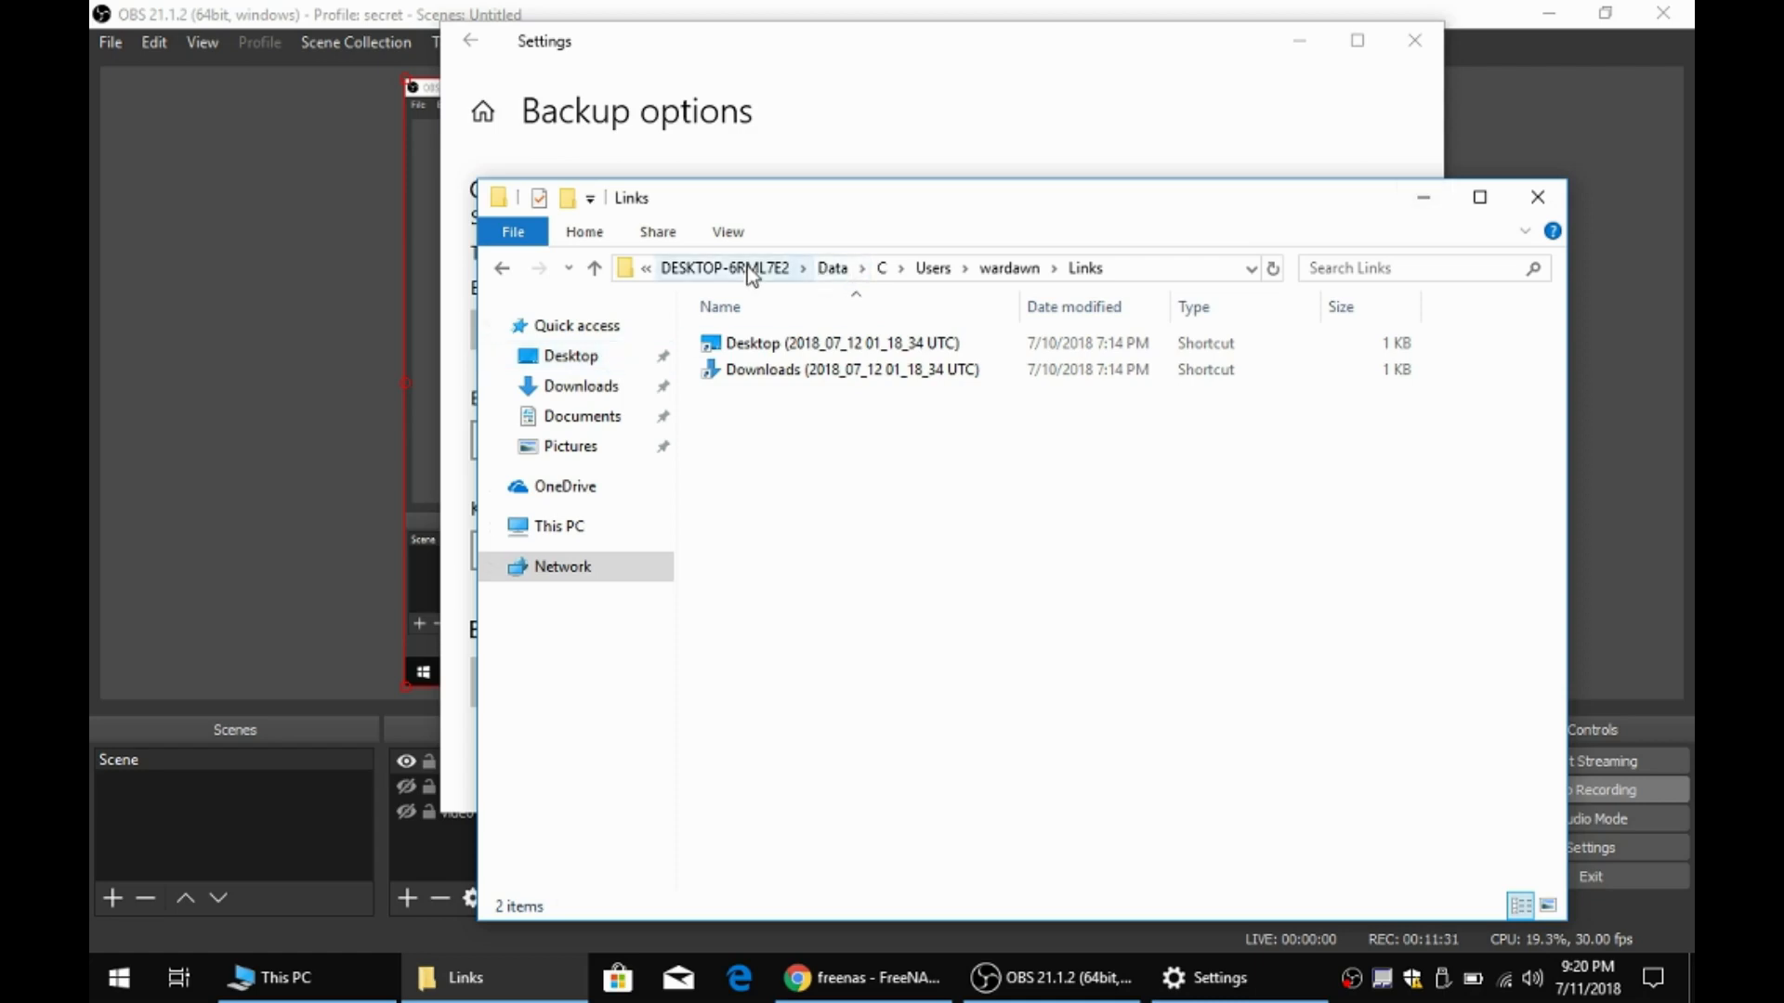
click(712, 267)
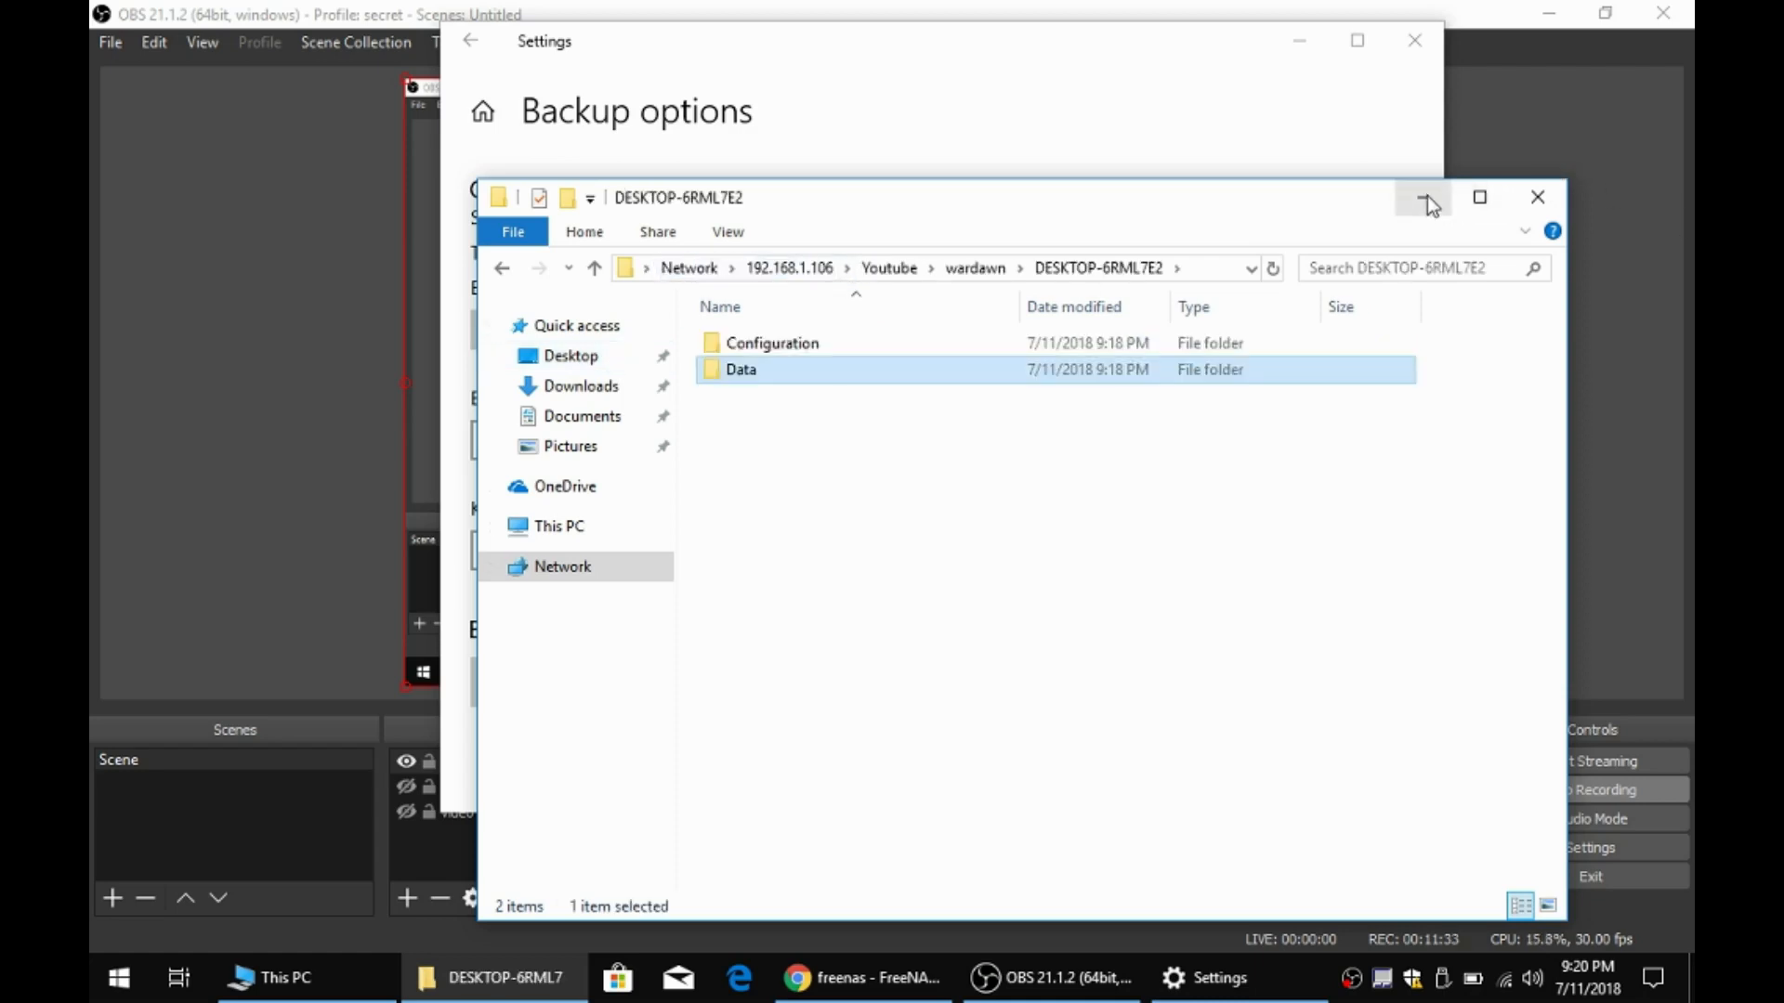
click(1427, 199)
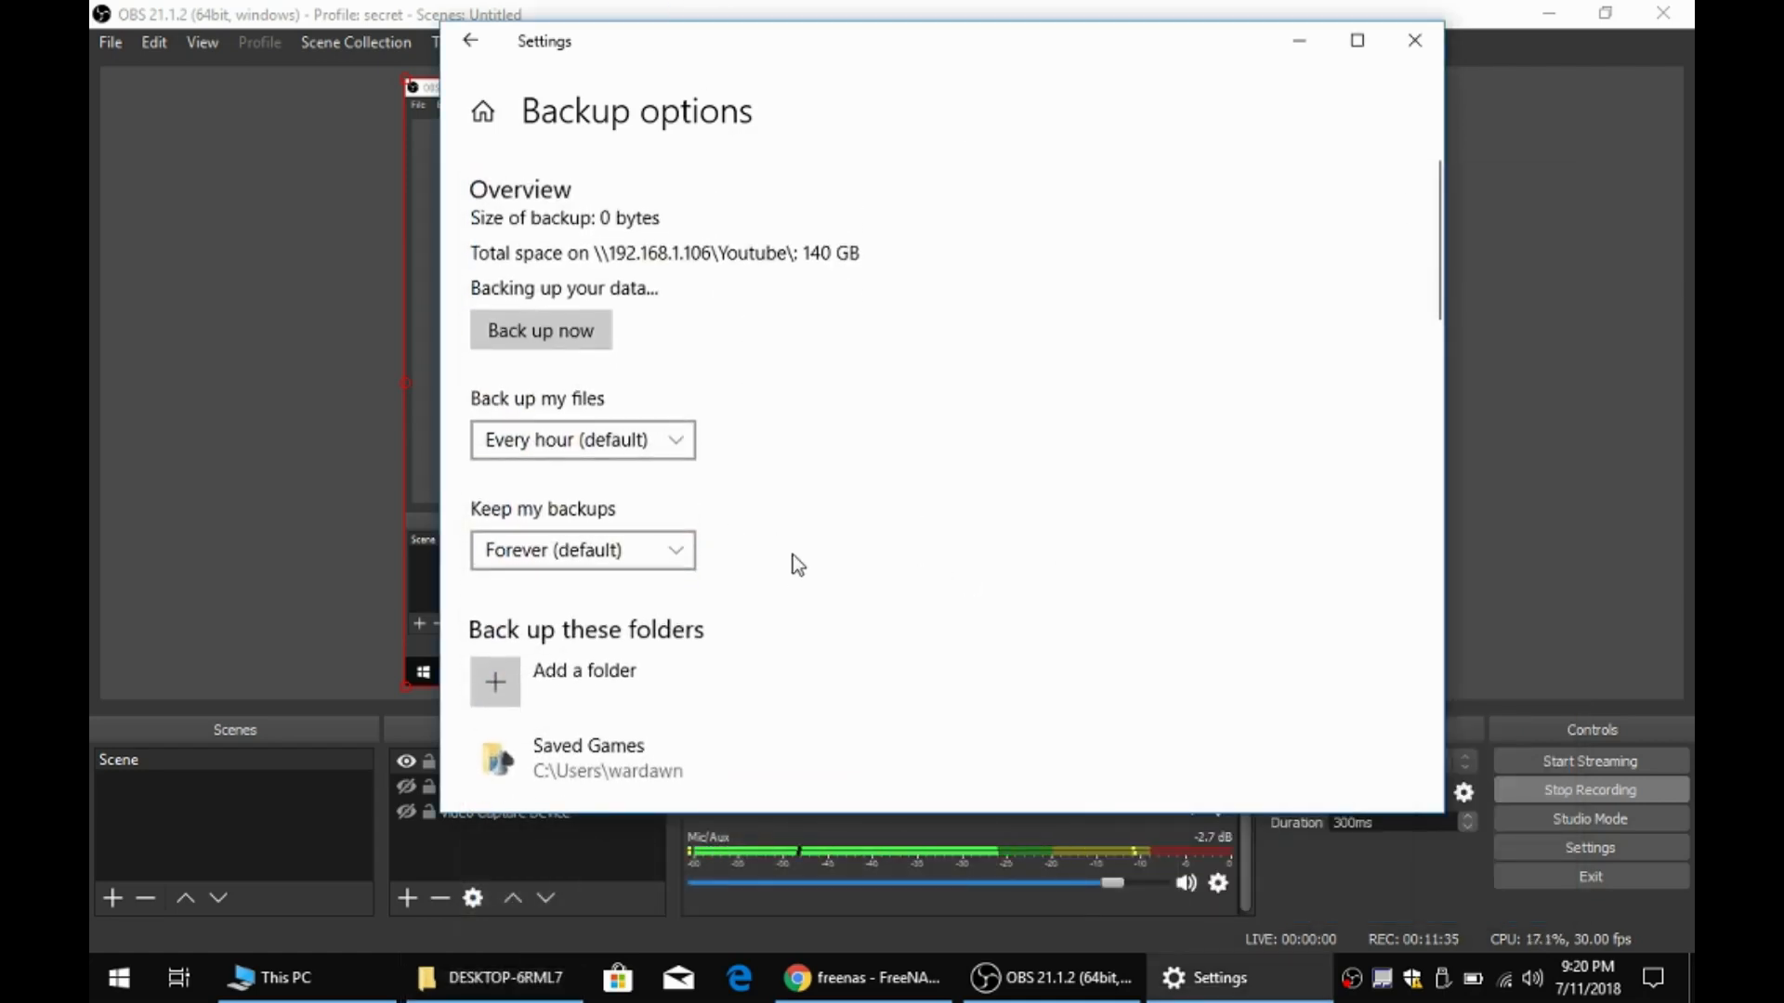
- Set File History to back up files every 12 hours and remove Saved Games from the backed-up folders
click(661, 441)
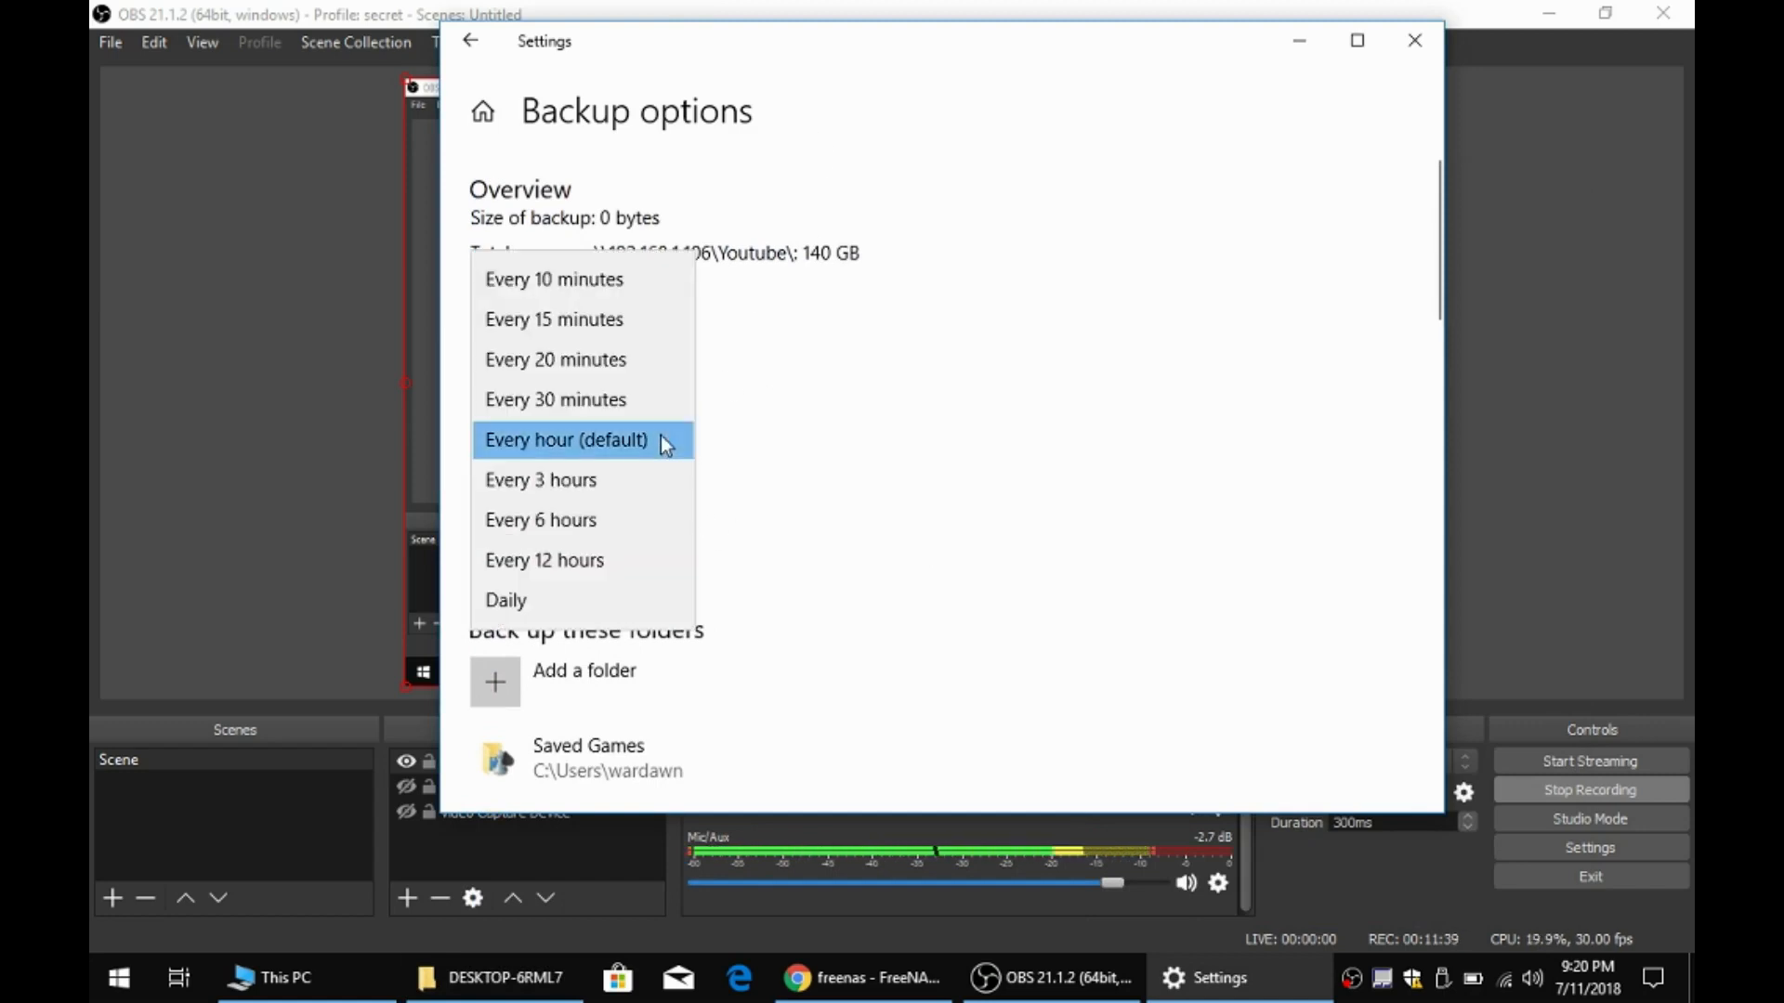
click(650, 562)
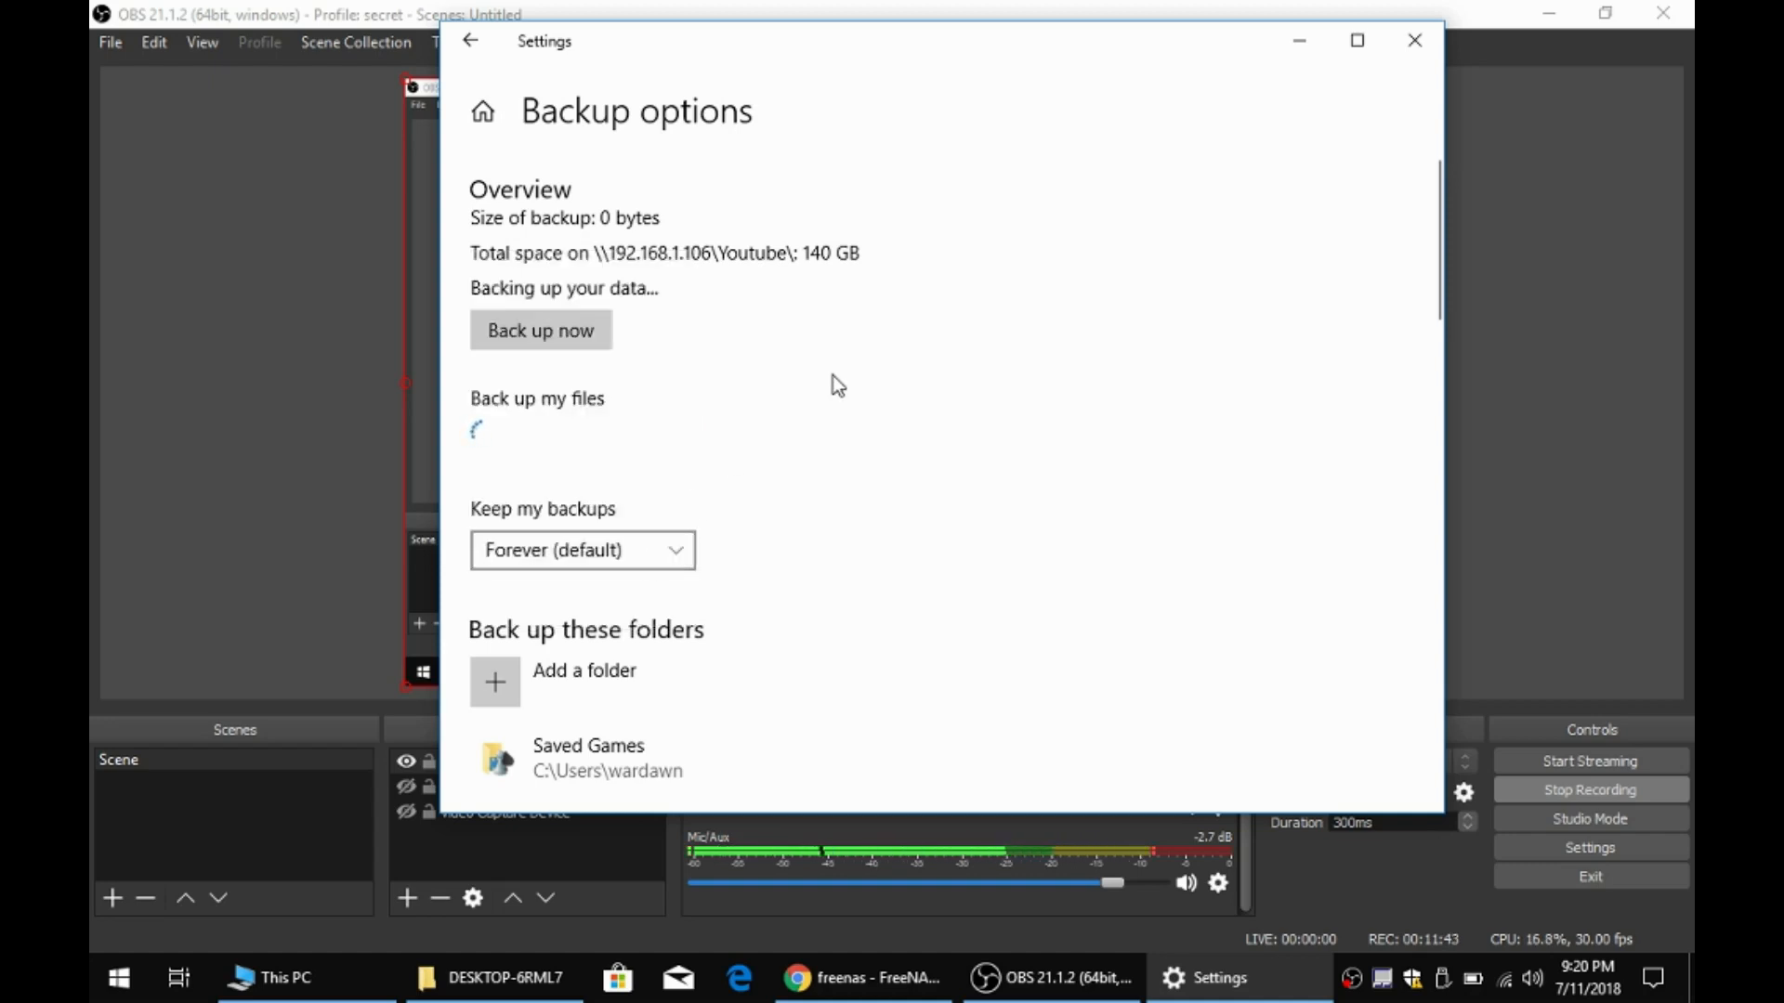
scroll(808, 544, down, 3)
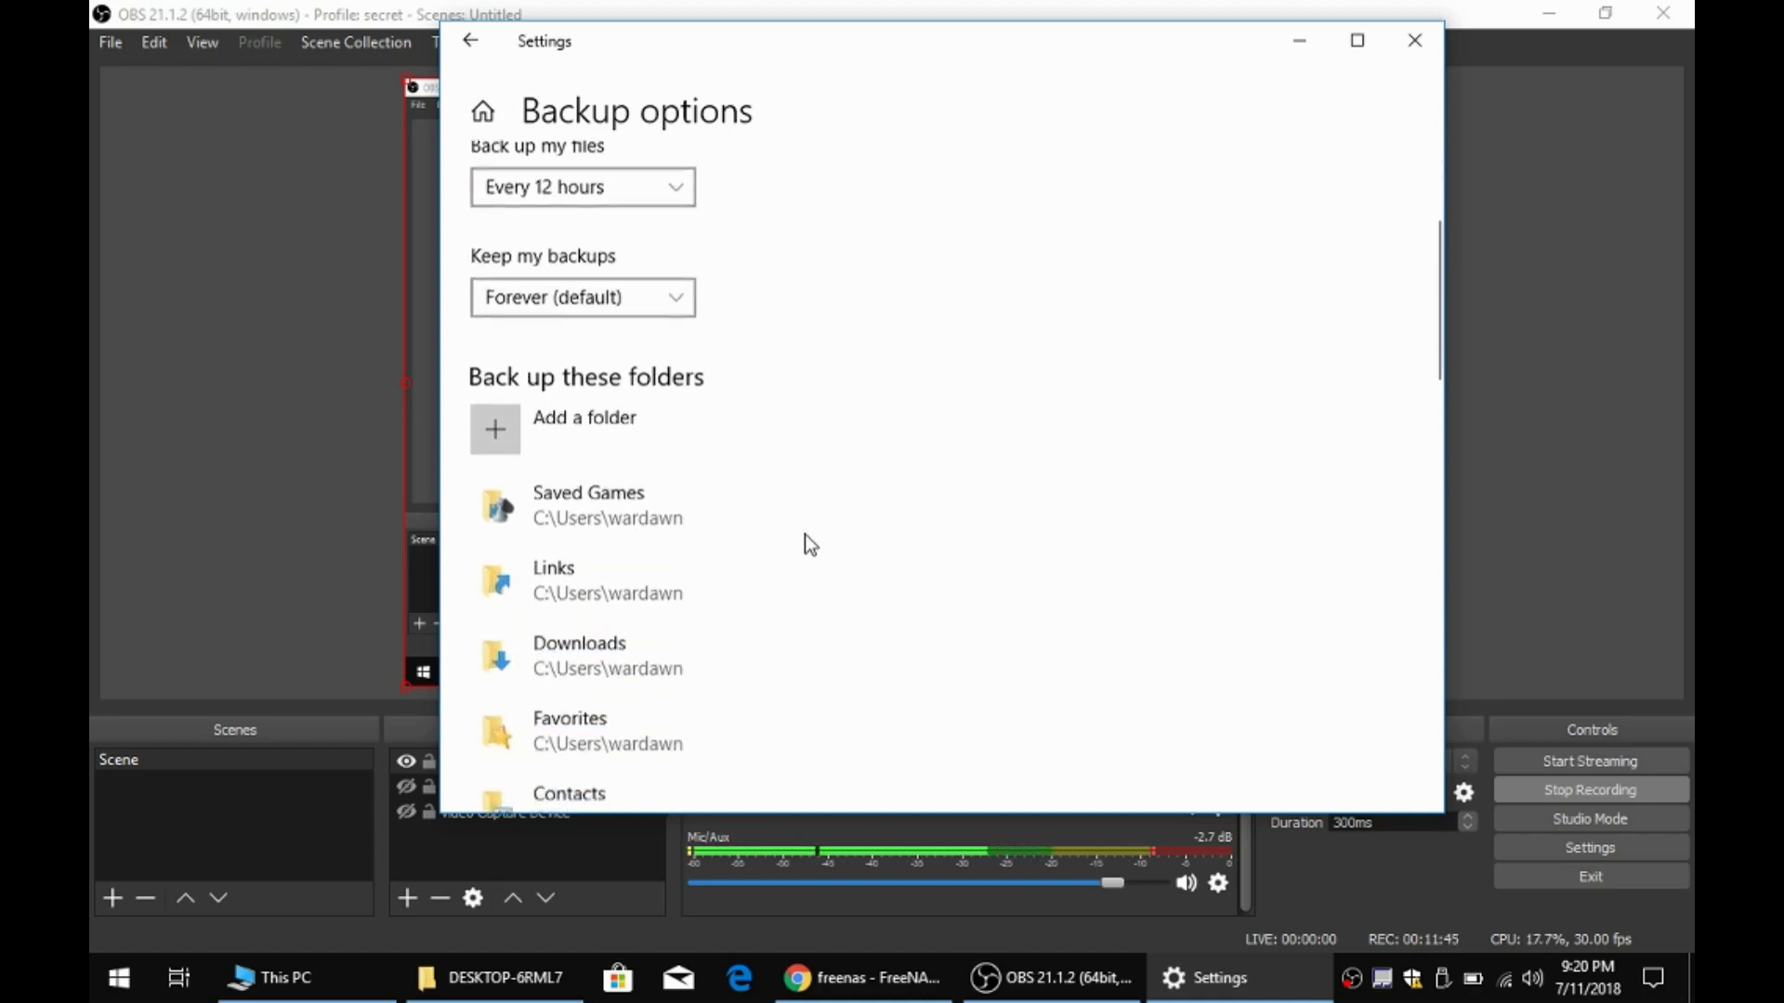
scroll(554, 319, down, 2)
click(686, 383)
scroll(714, 375, down, 1)
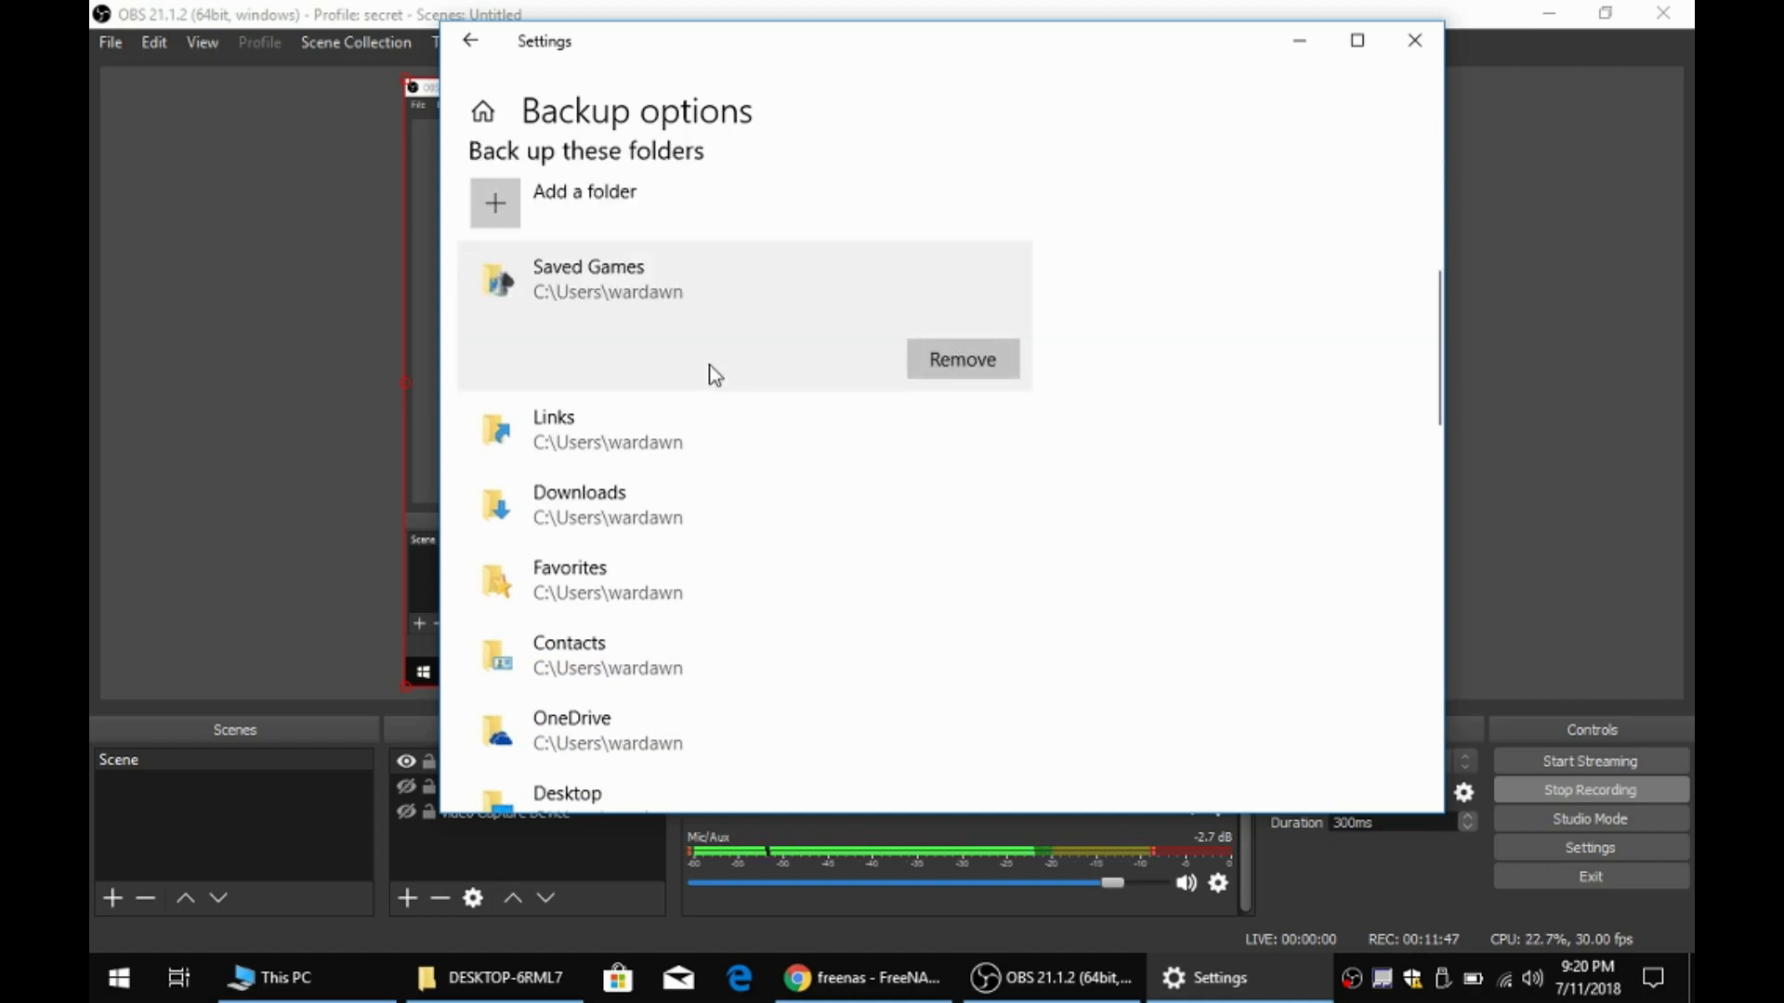
click(963, 364)
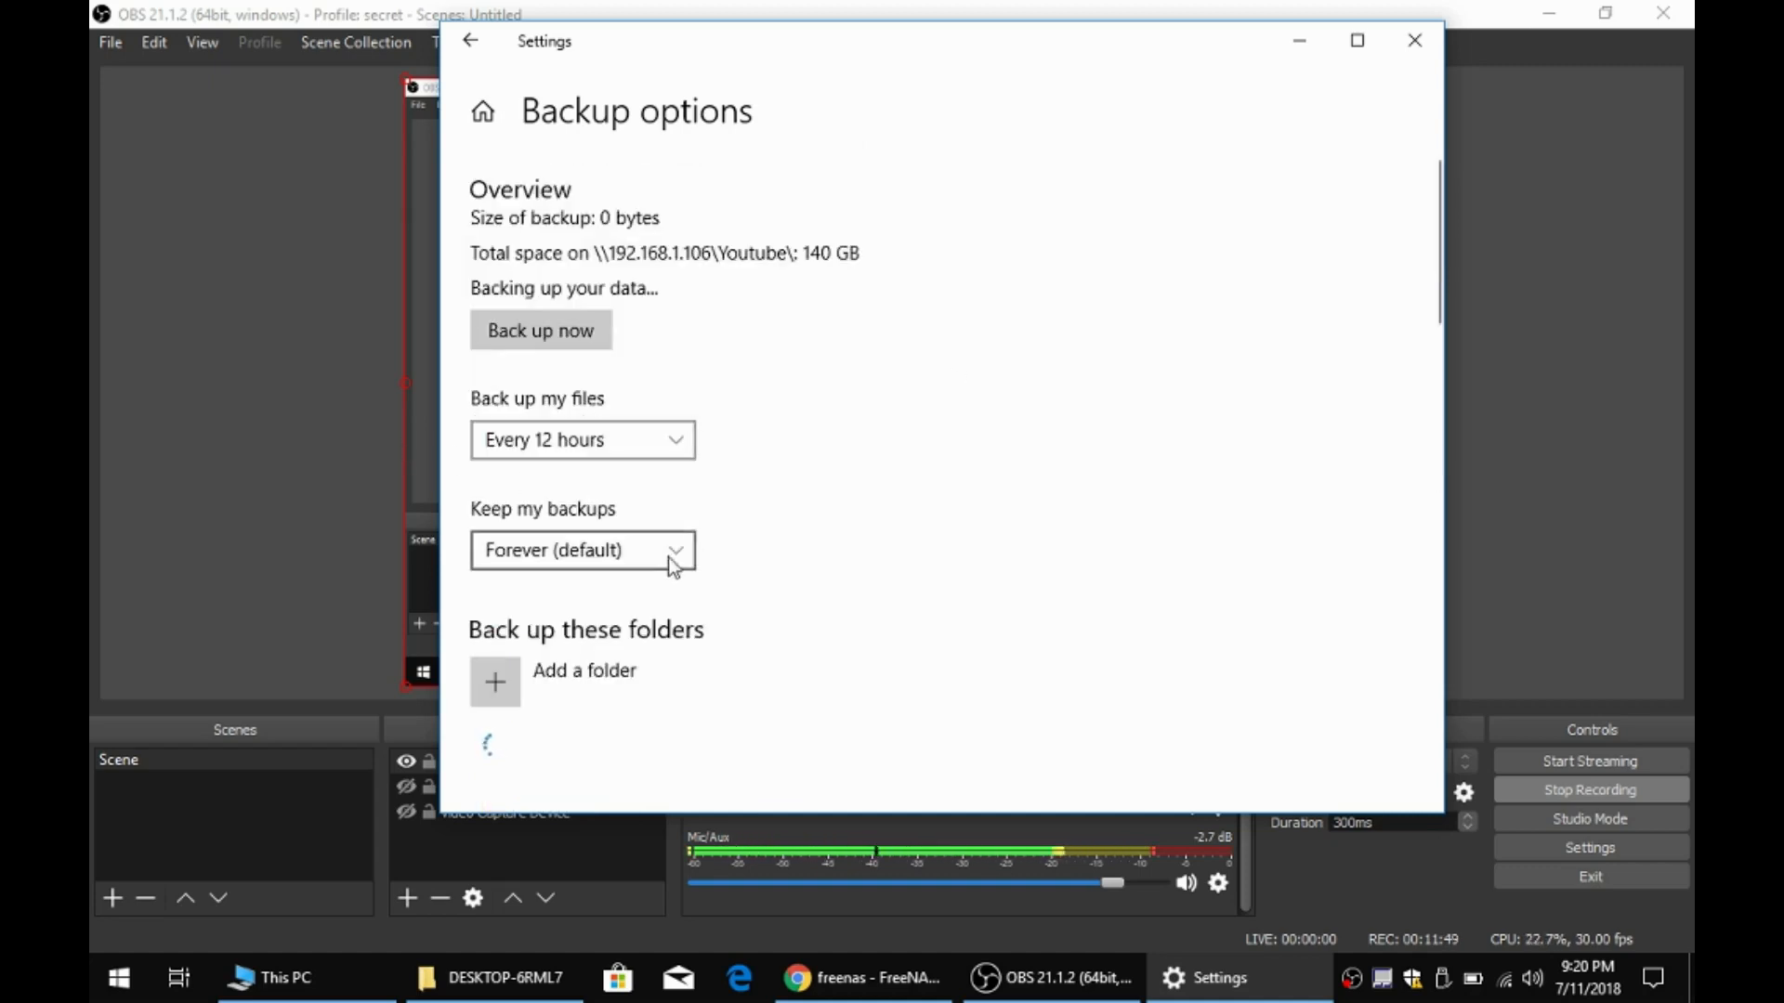
- Remove the Links and Favorites folders from the File History backup list
scroll(687, 548, down, 3)
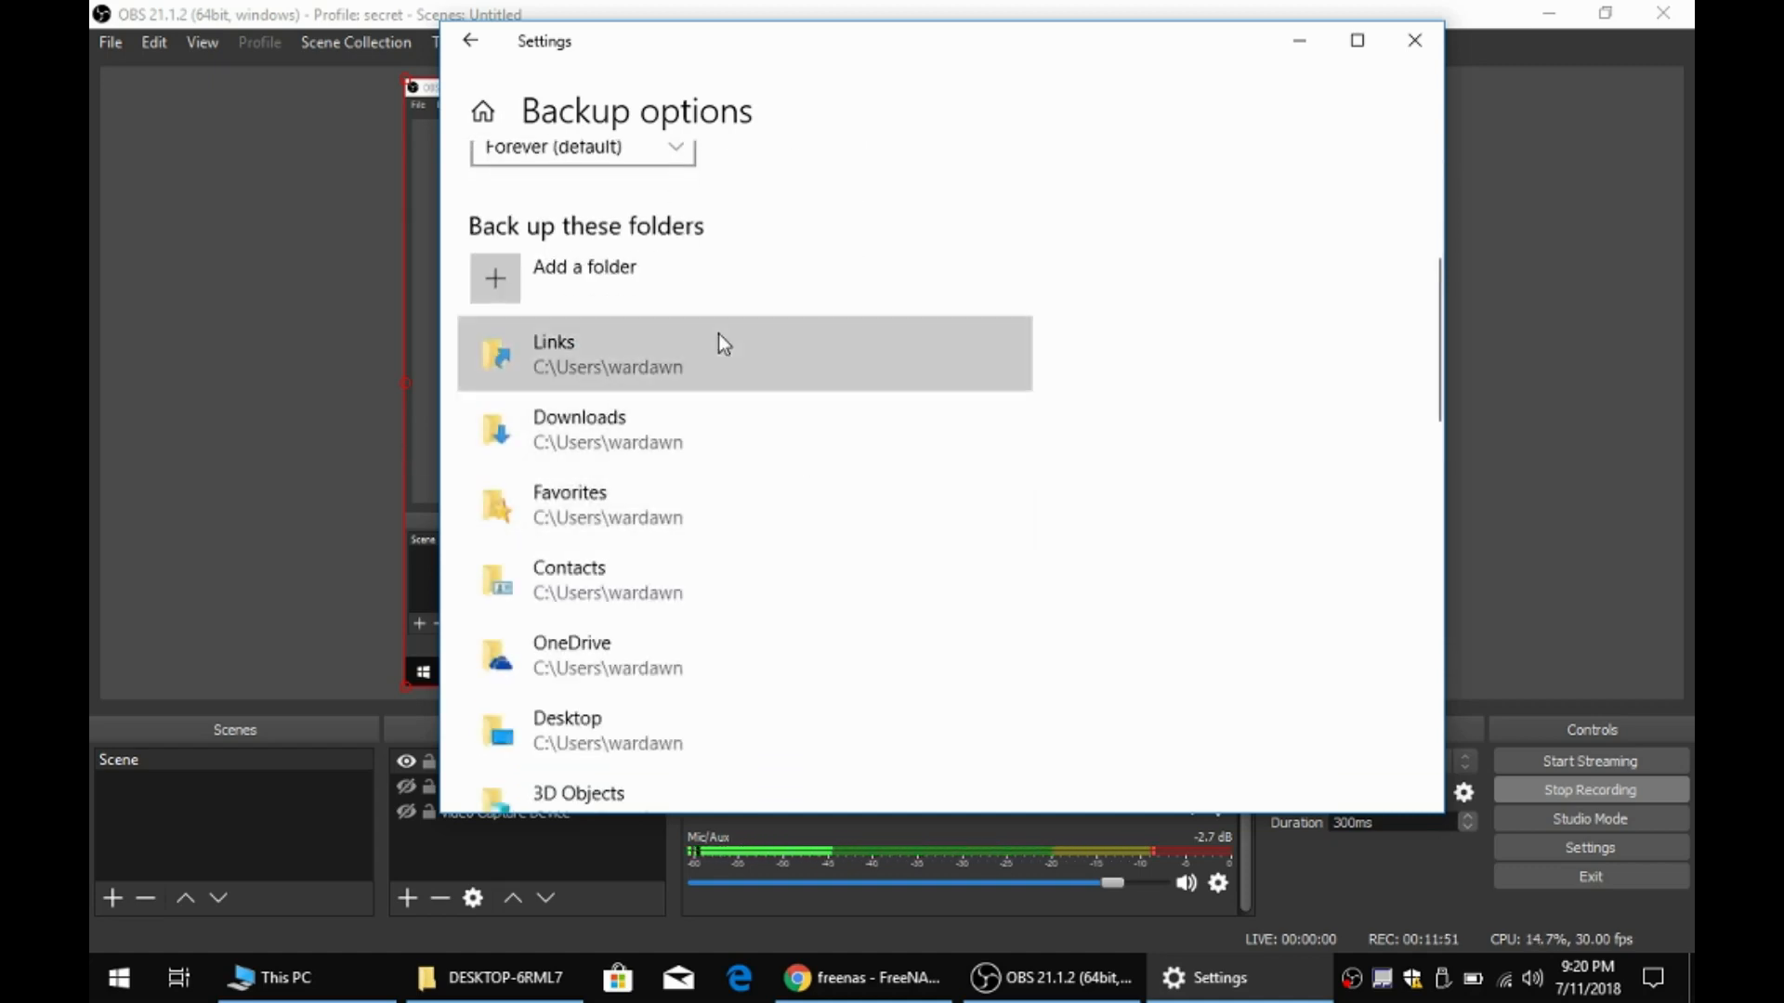
click(718, 334)
click(994, 359)
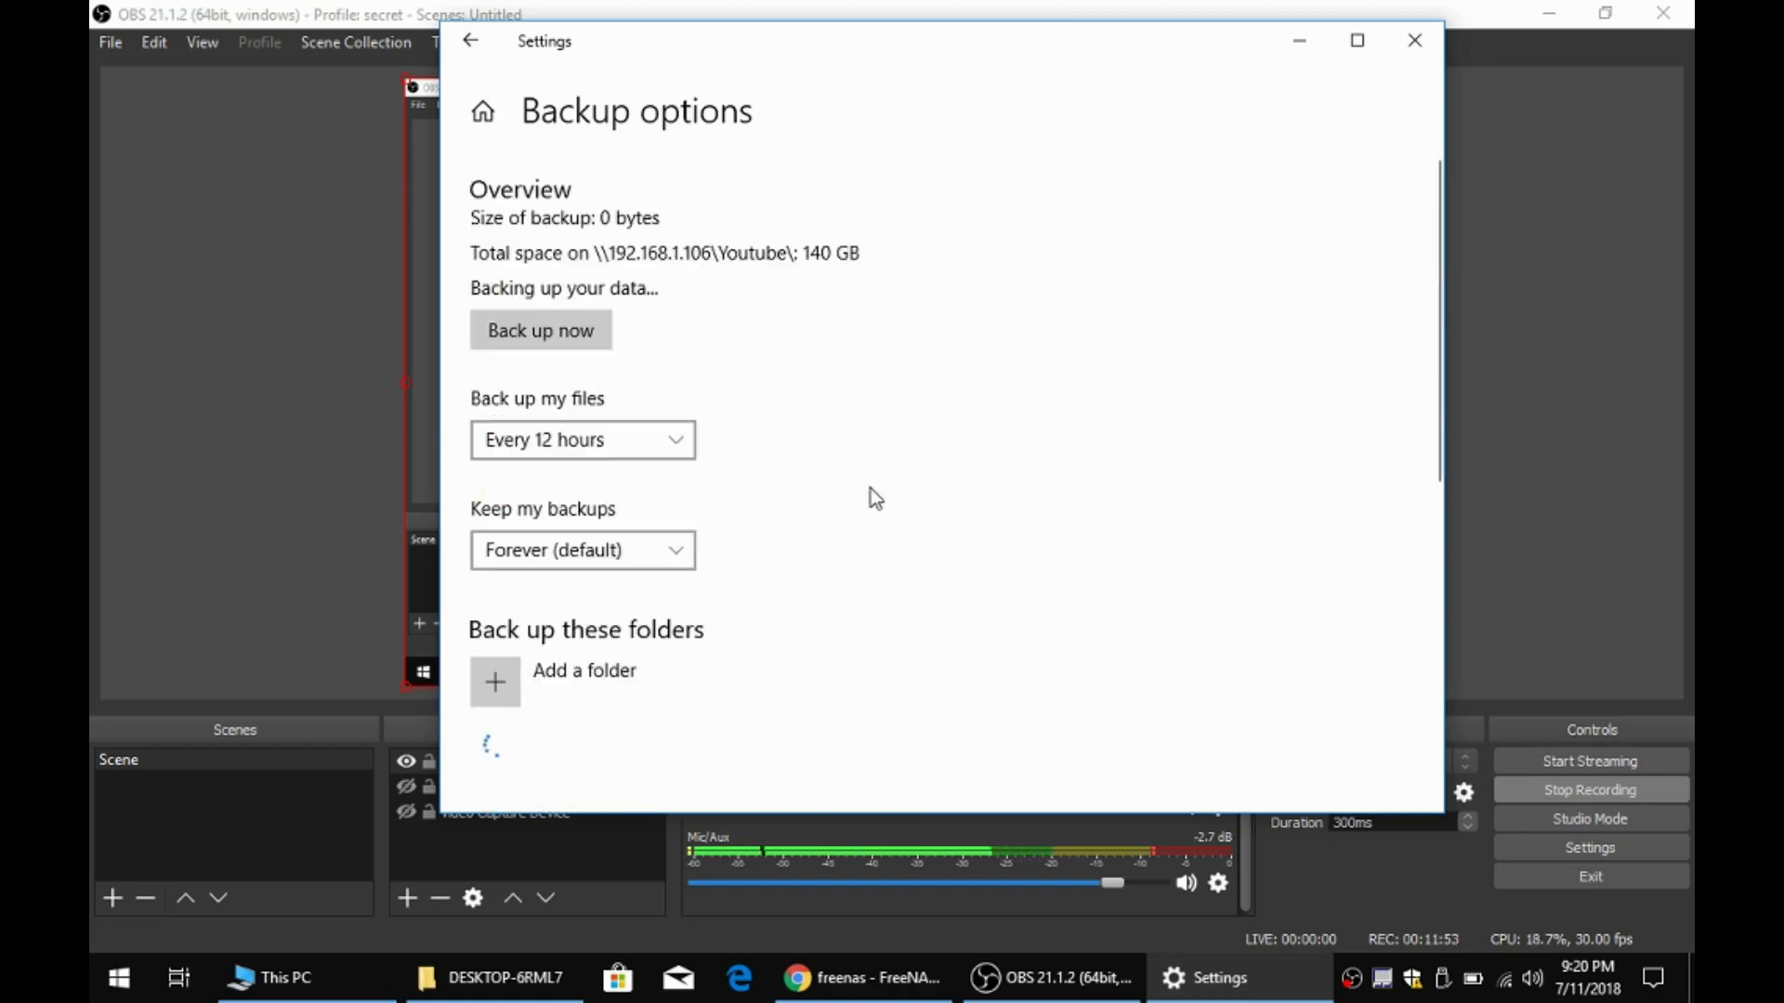
scroll(873, 492, down, 4)
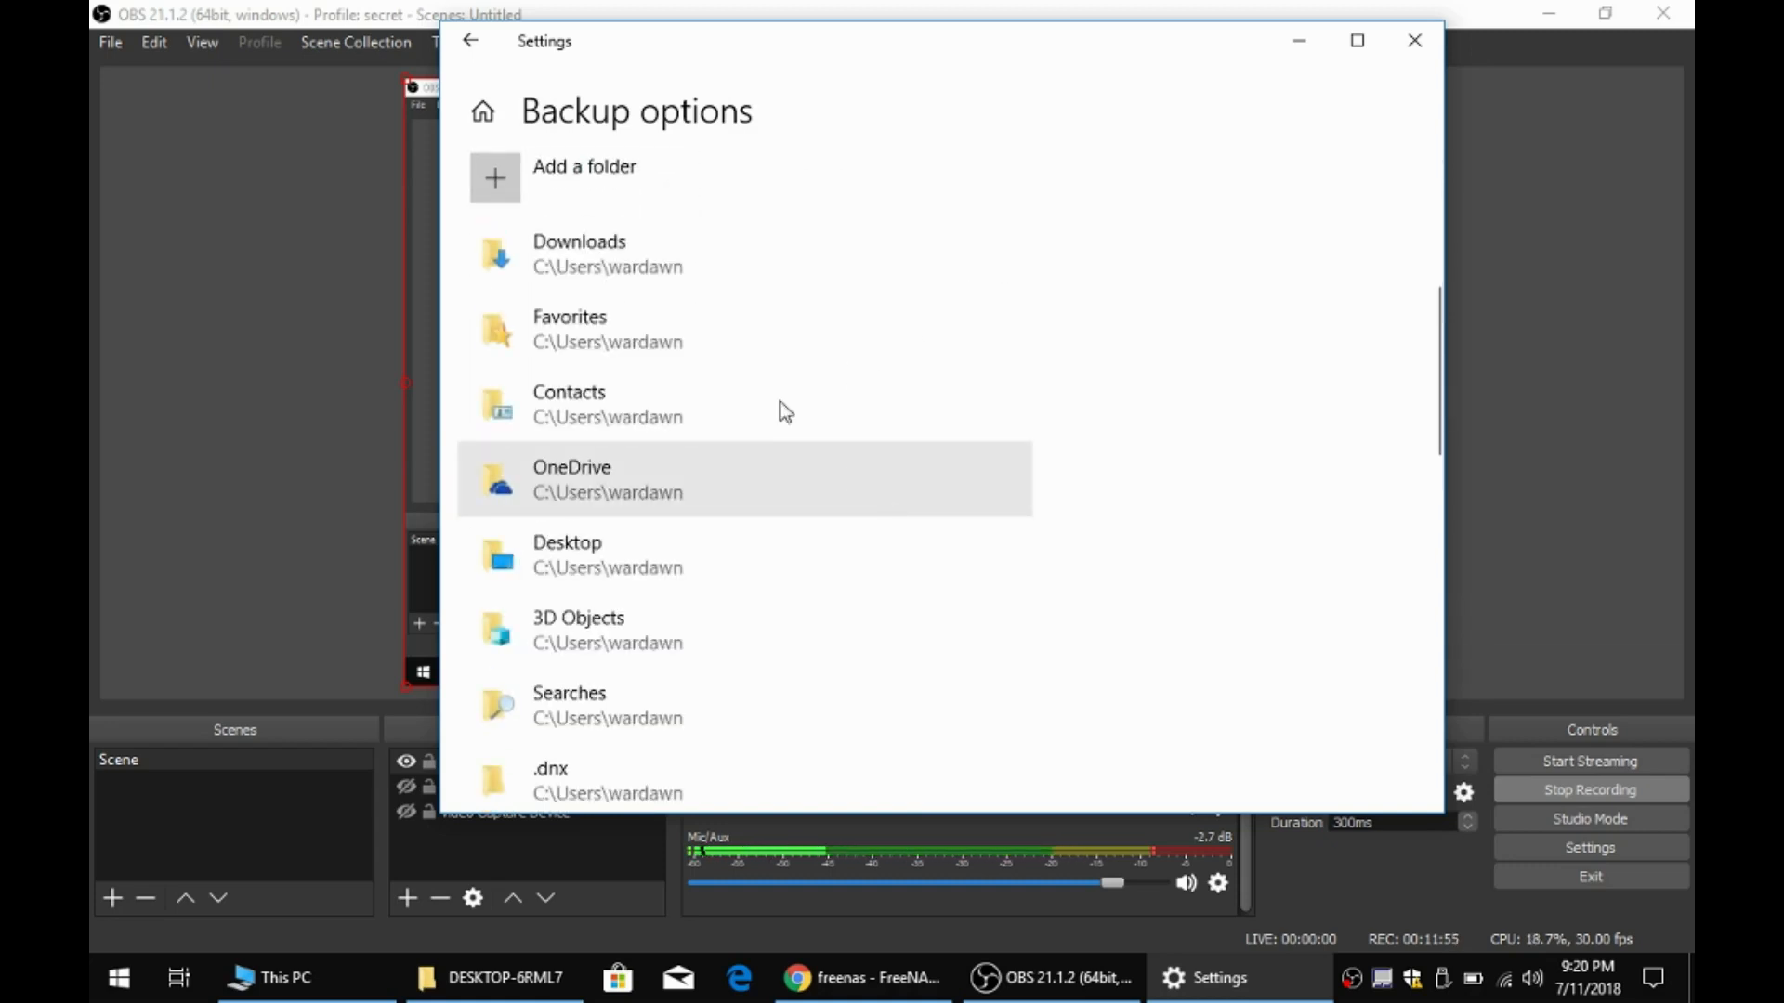
click(743, 331)
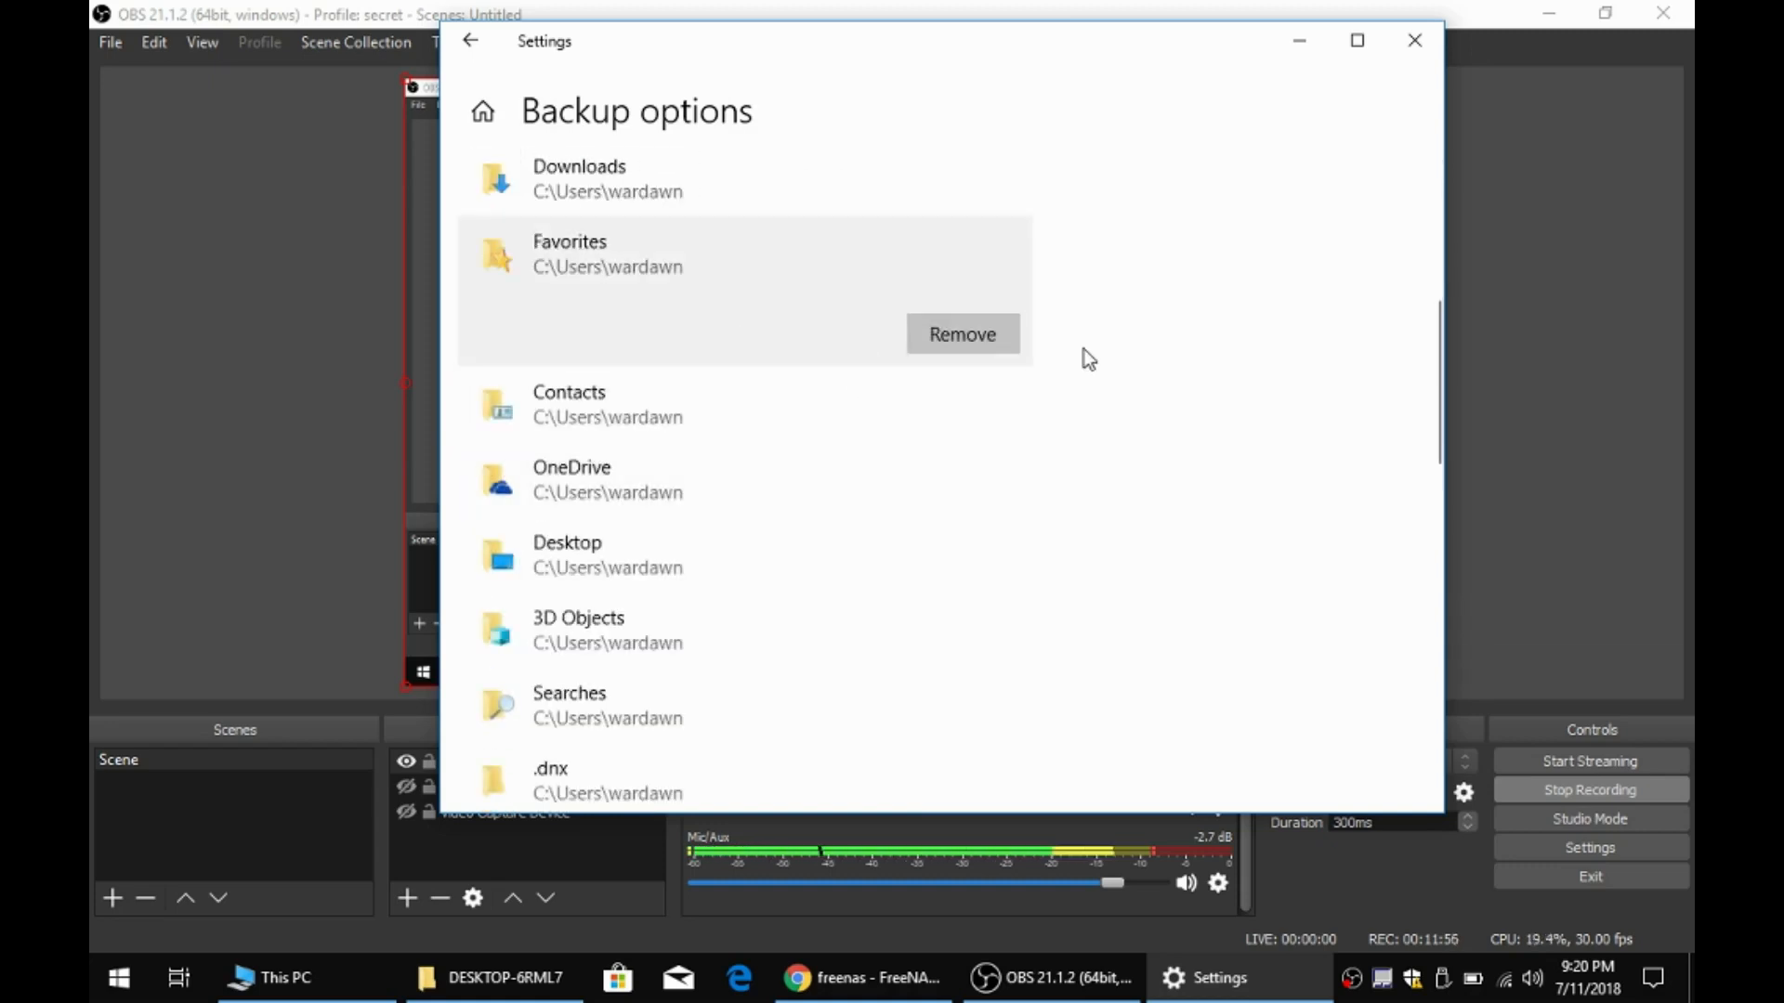
click(975, 338)
- Remove the Contacts and .dnx folders from the list of folders to back up
scroll(892, 464, down, 5)
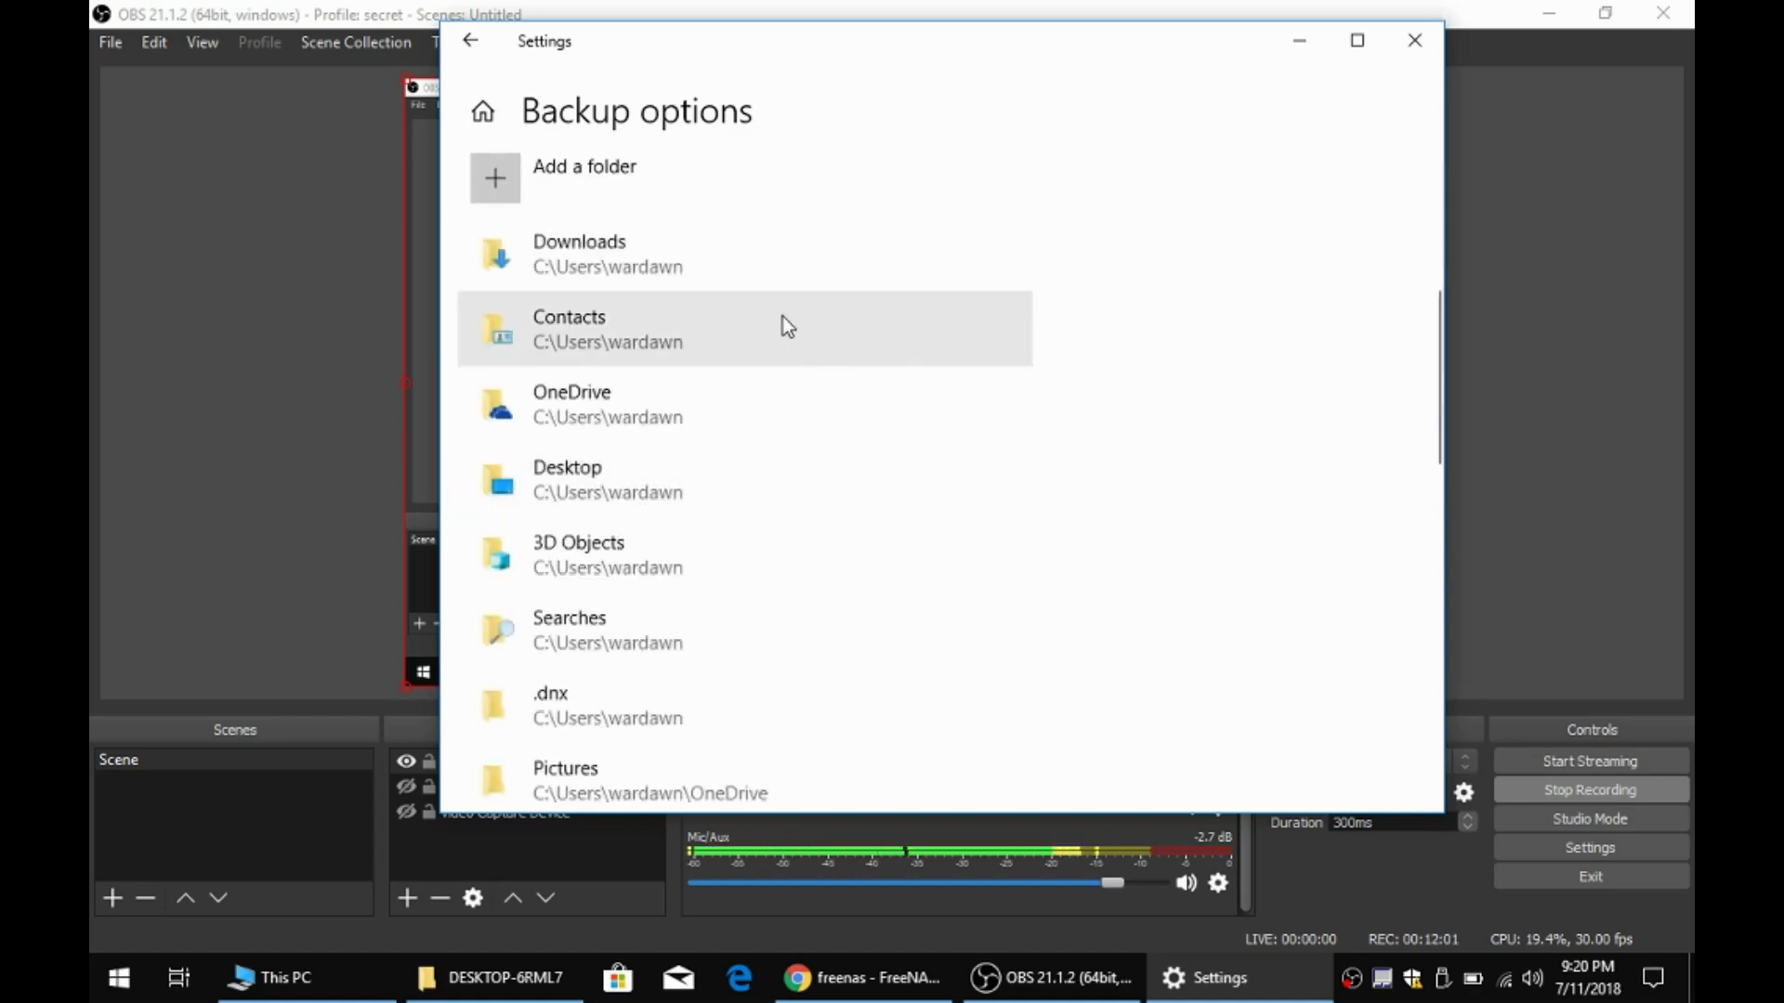
click(782, 316)
click(957, 339)
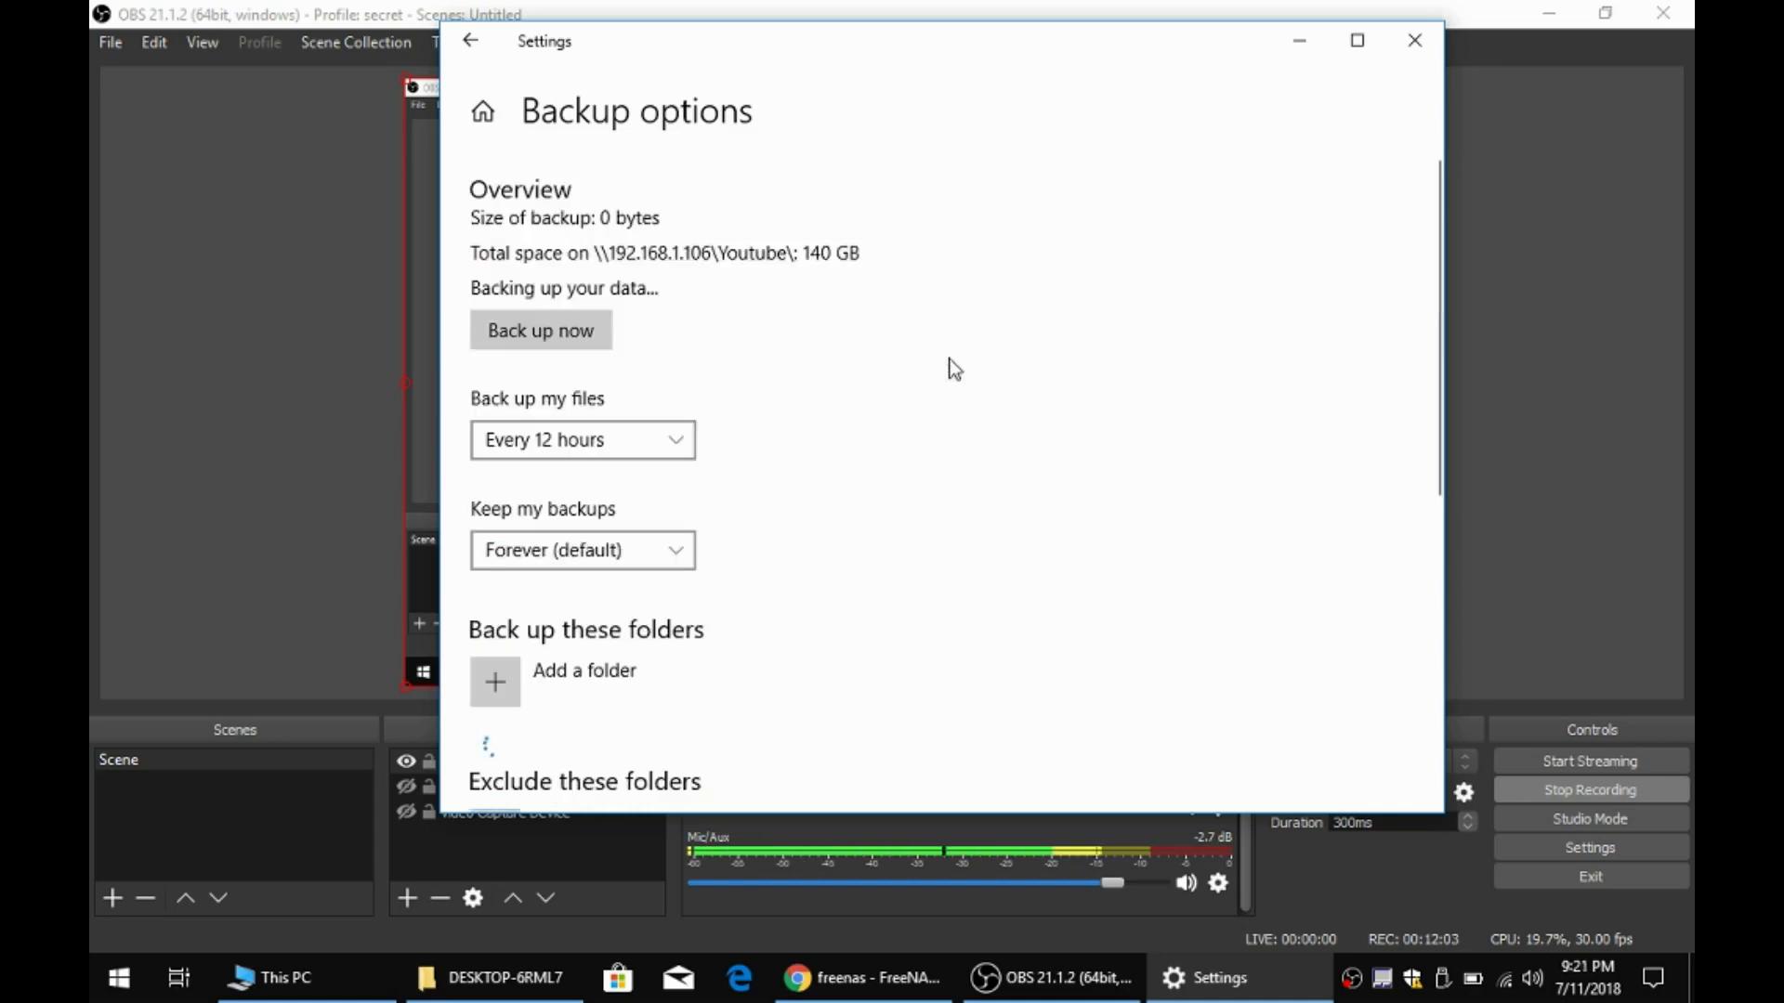
scroll(940, 557, down, 1)
scroll(940, 564, down, 4)
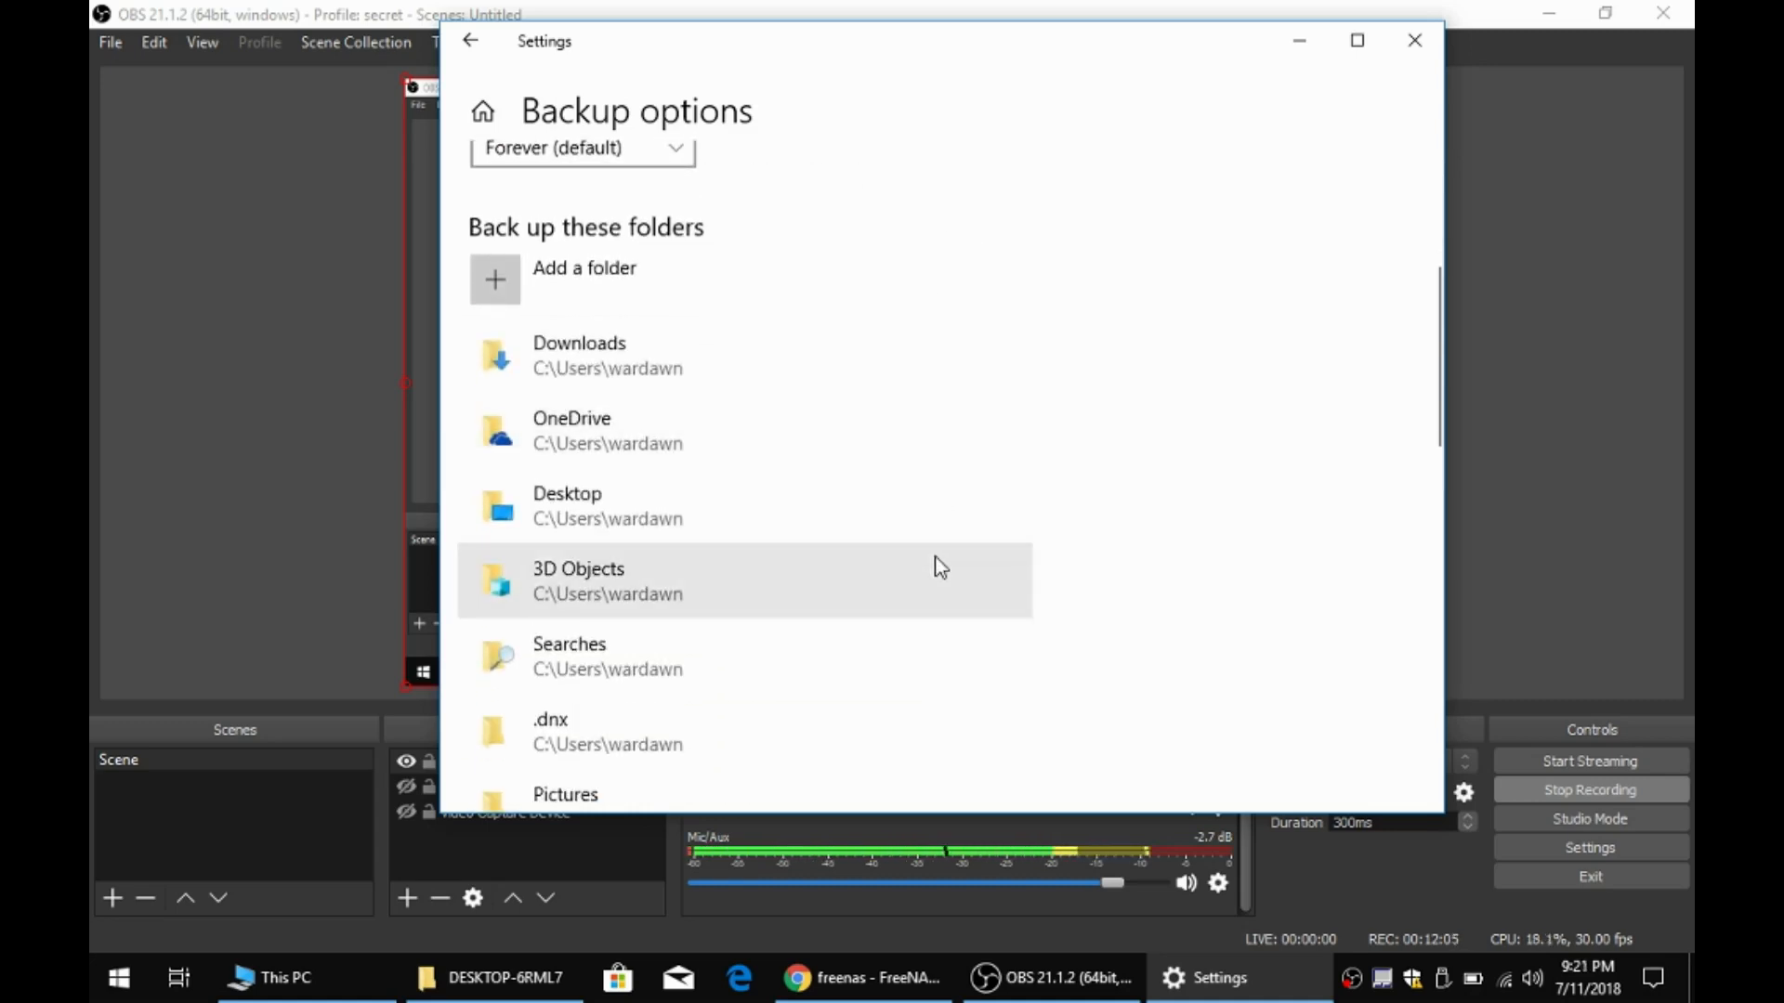
scroll(853, 501, down, 2)
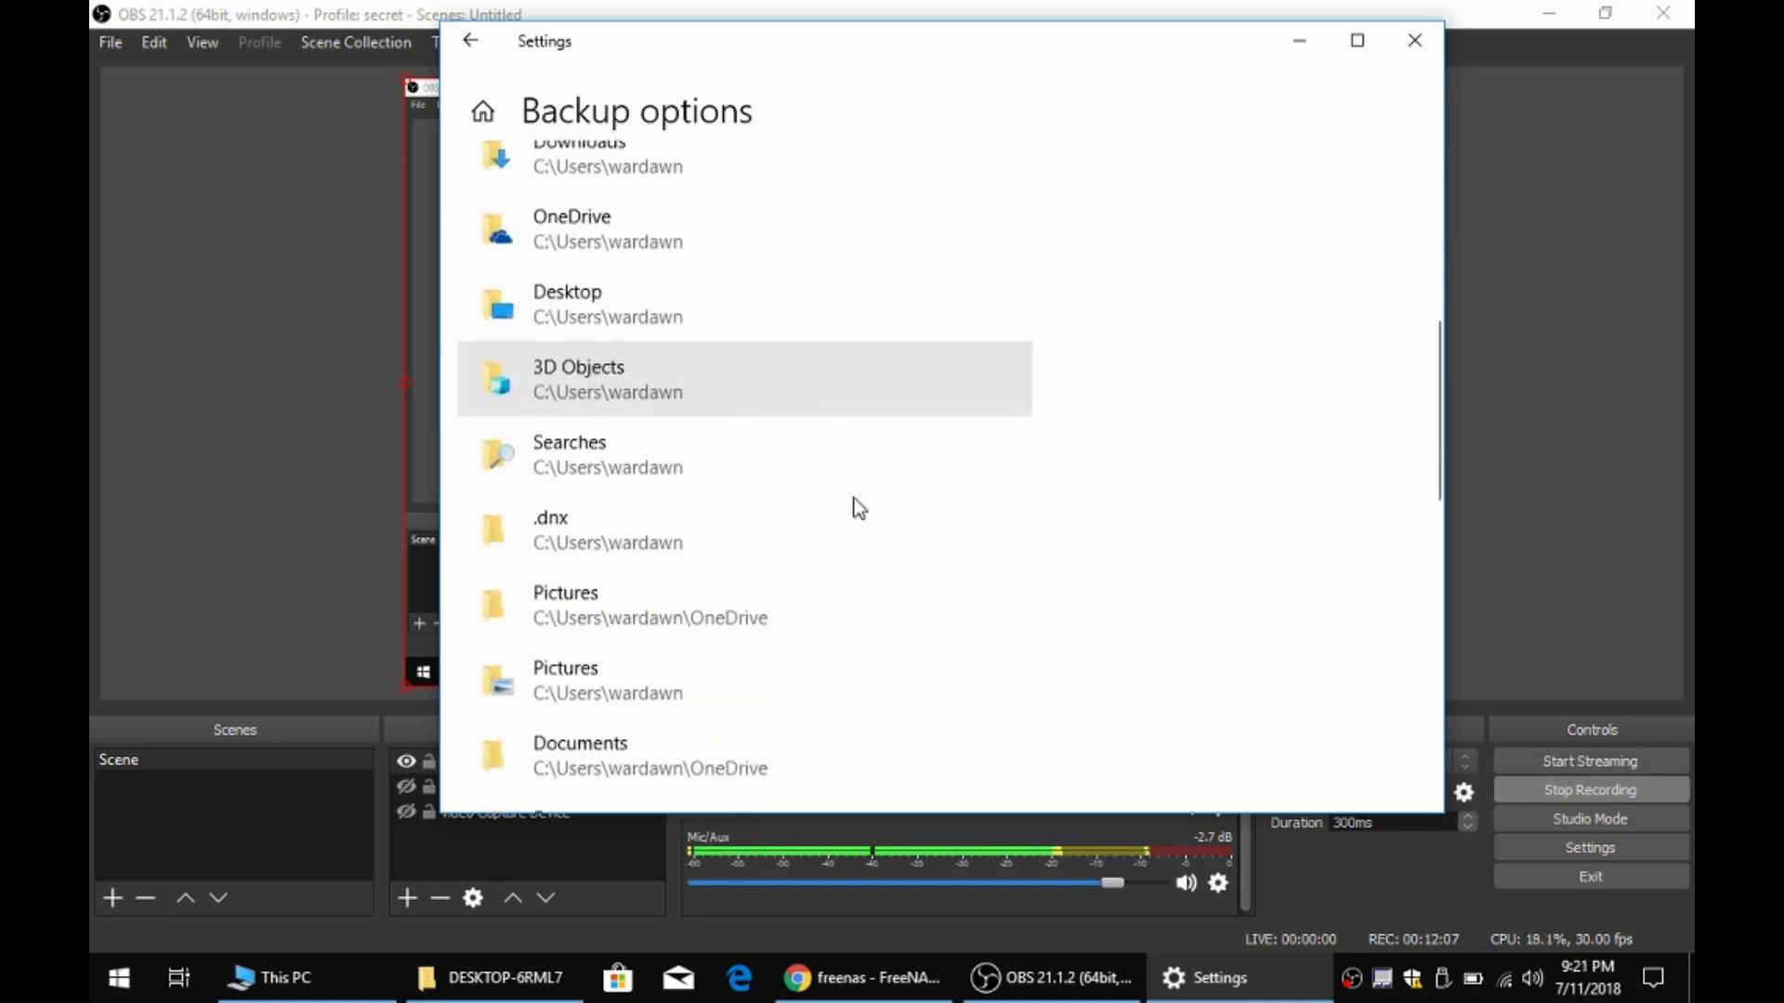
click(838, 552)
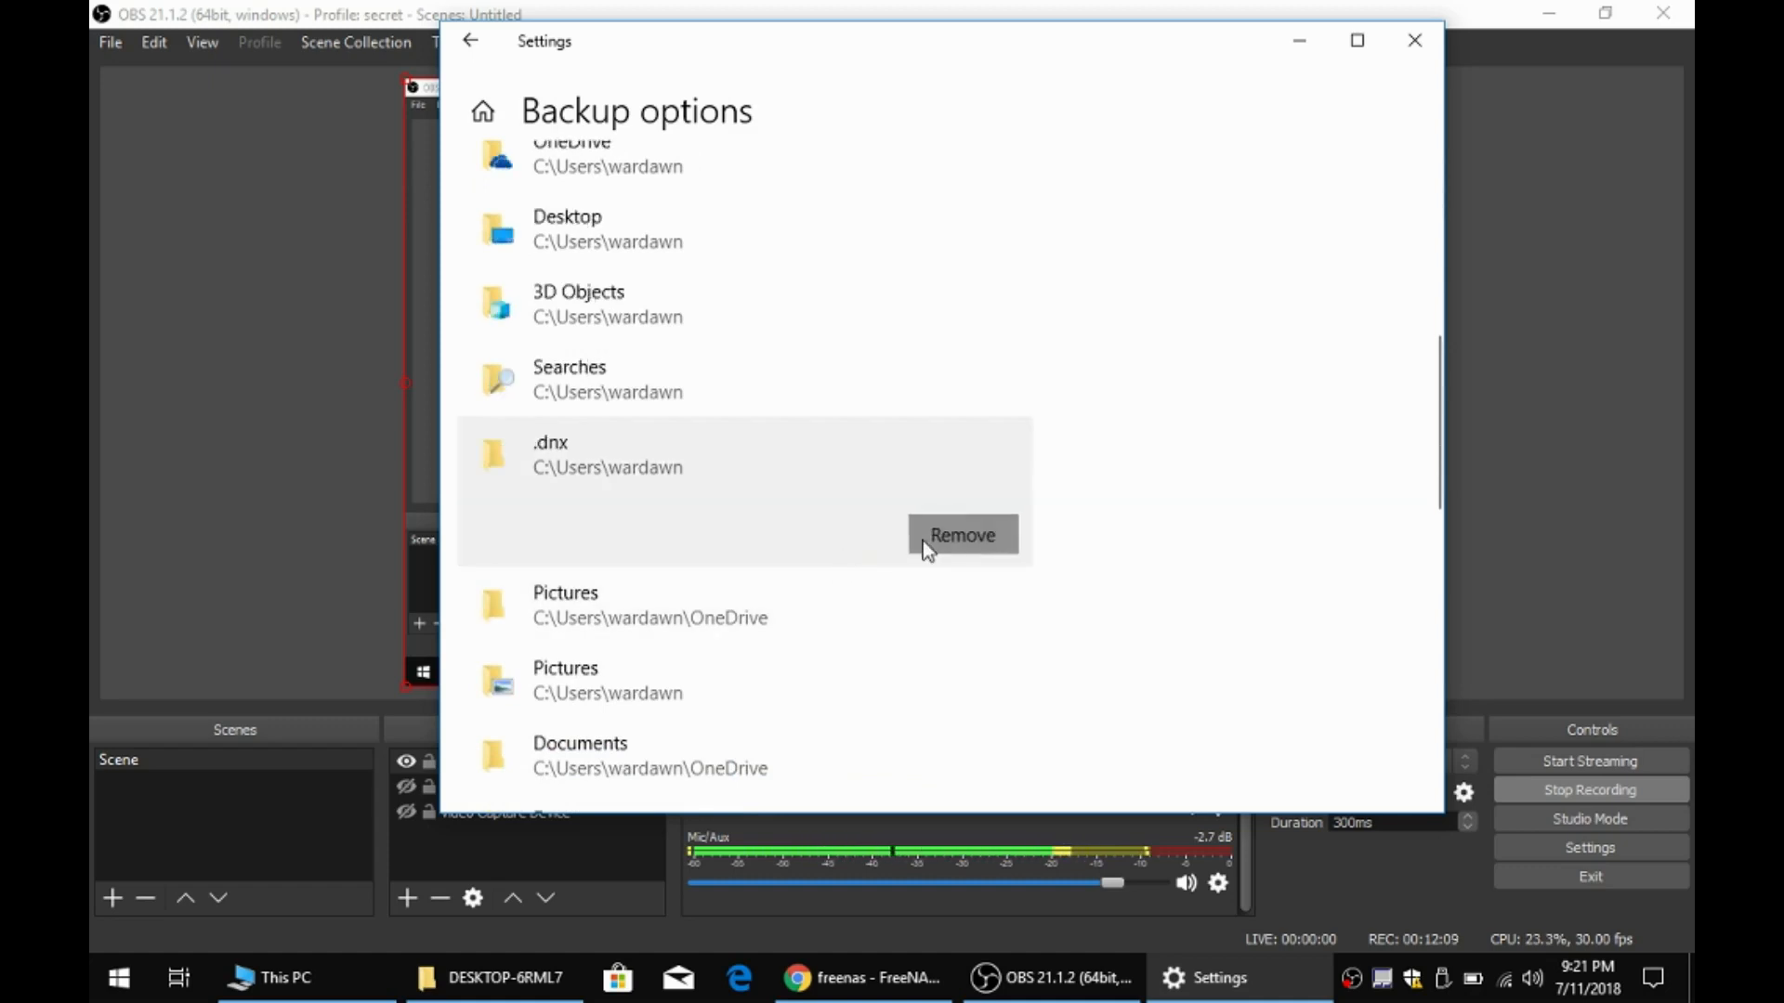
click(924, 547)
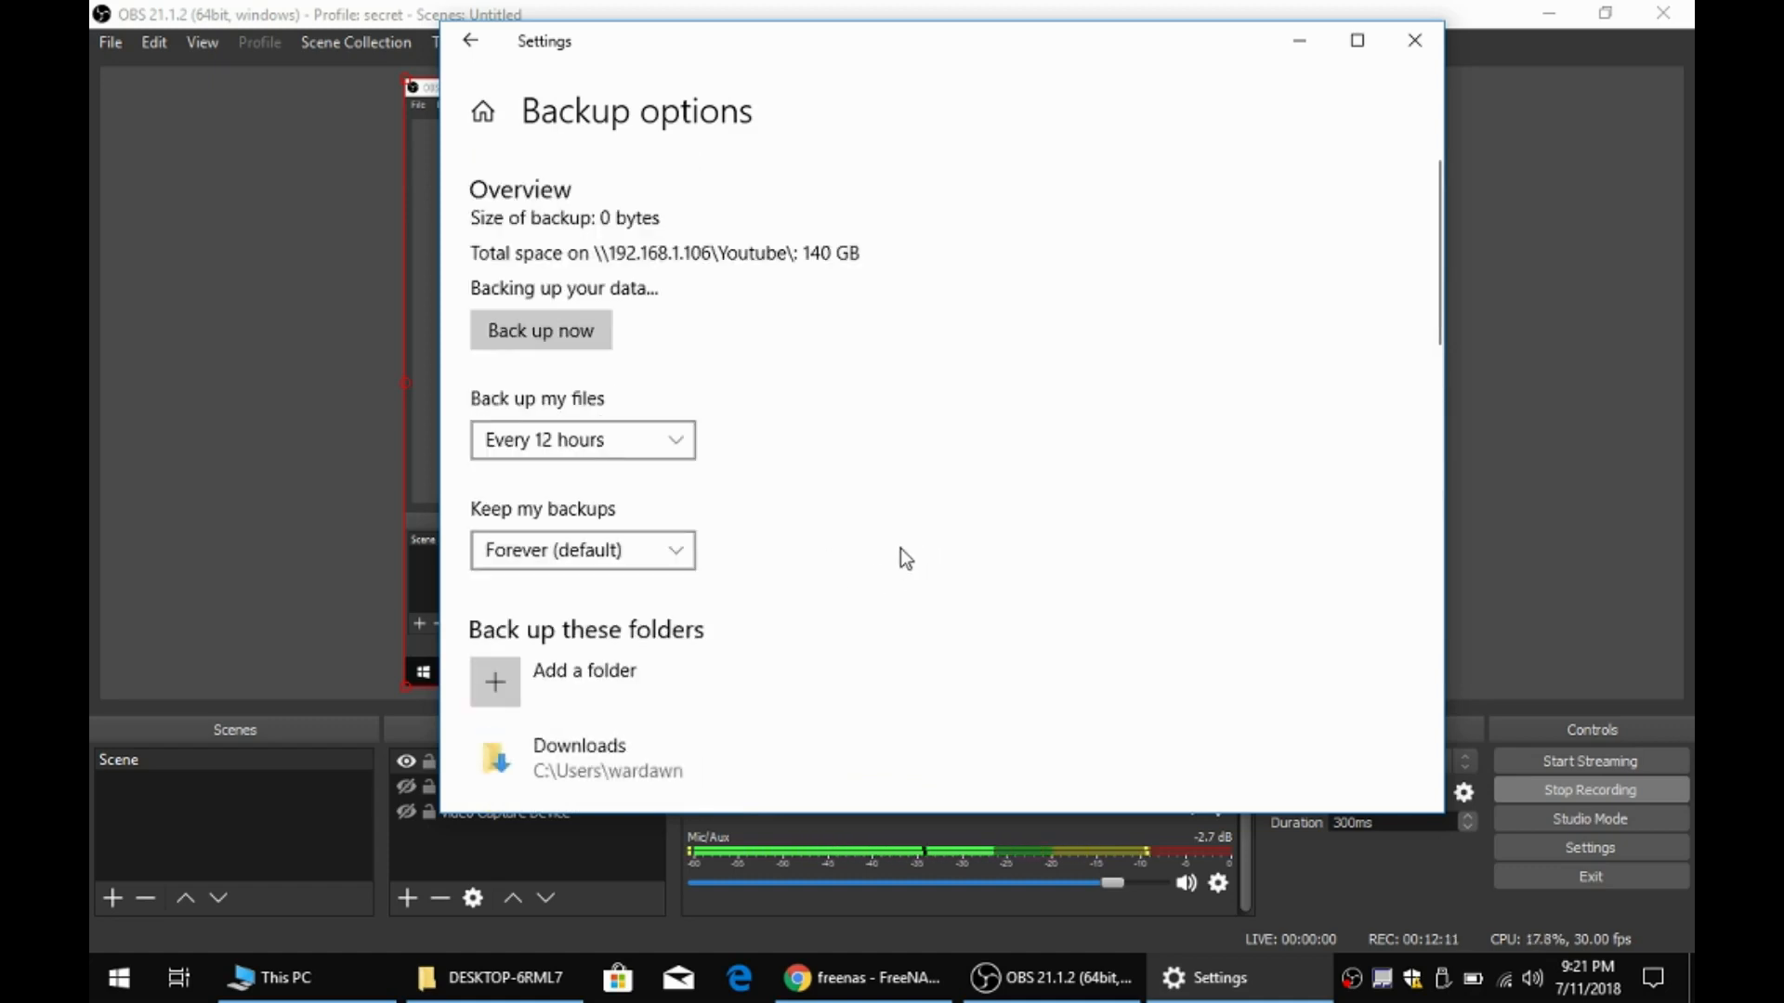
- Remove the Searches and 3D Objects folders from the backup list, keeping OneDrive and Desktop
scroll(901, 549, down, 5)
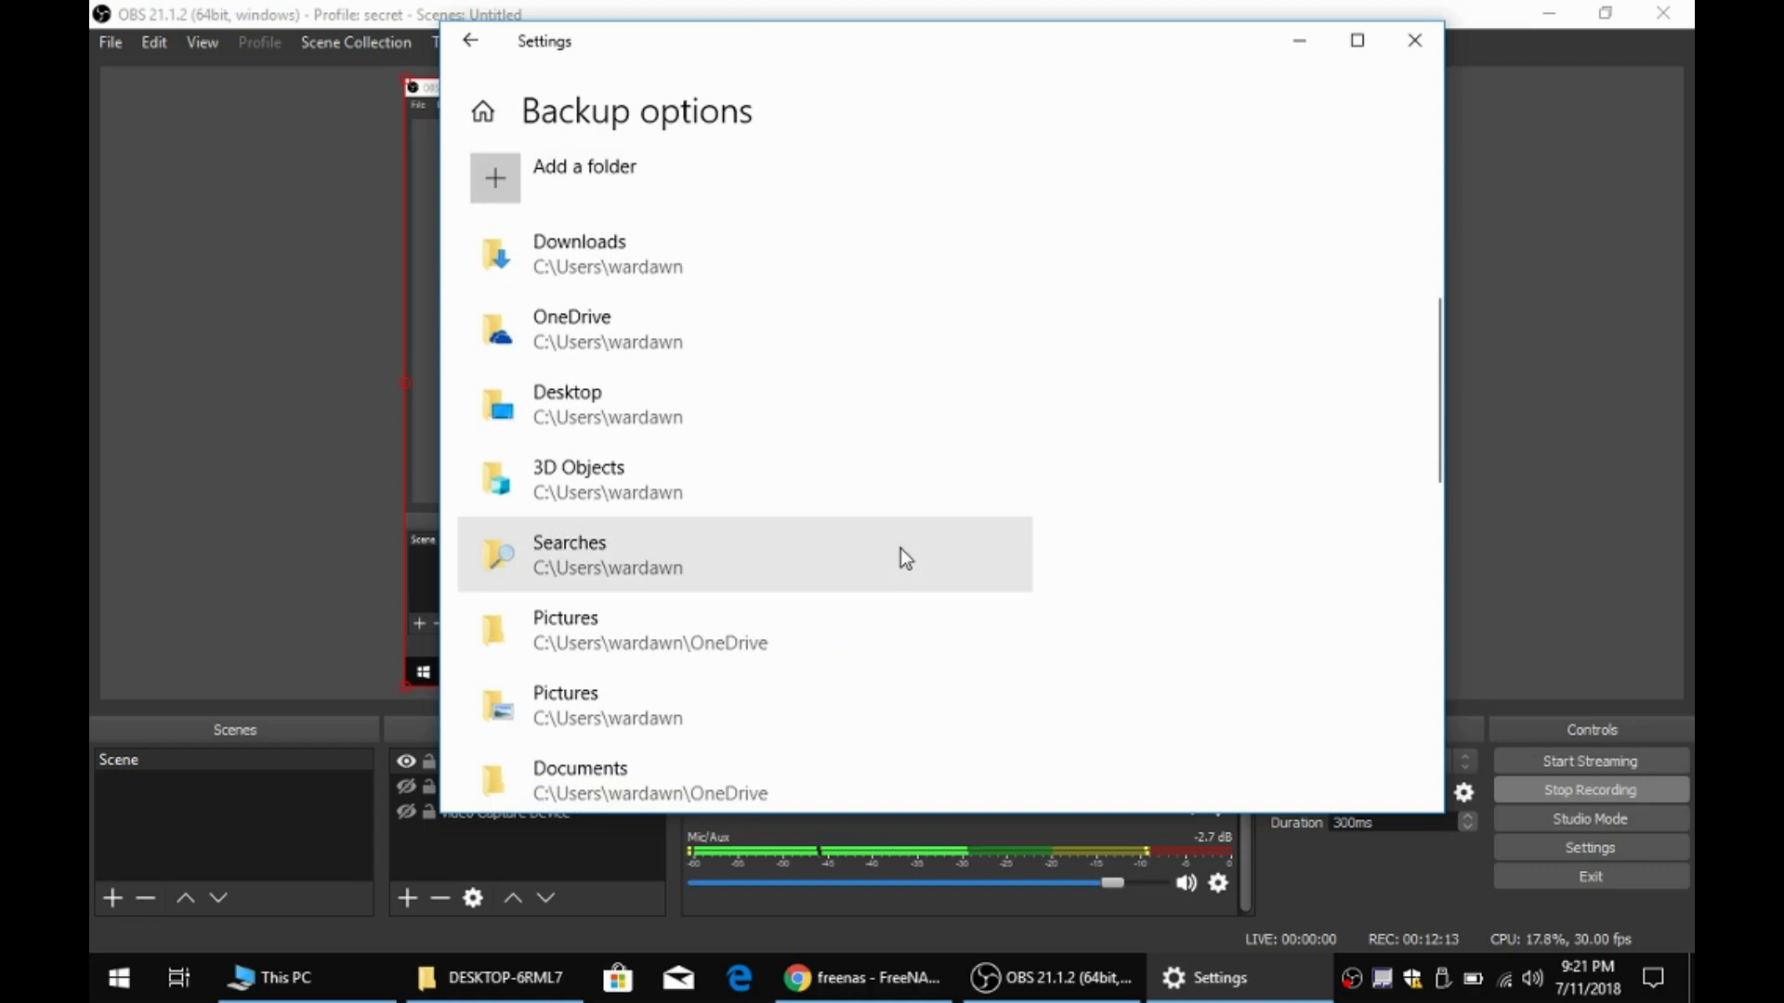
click(900, 549)
click(936, 549)
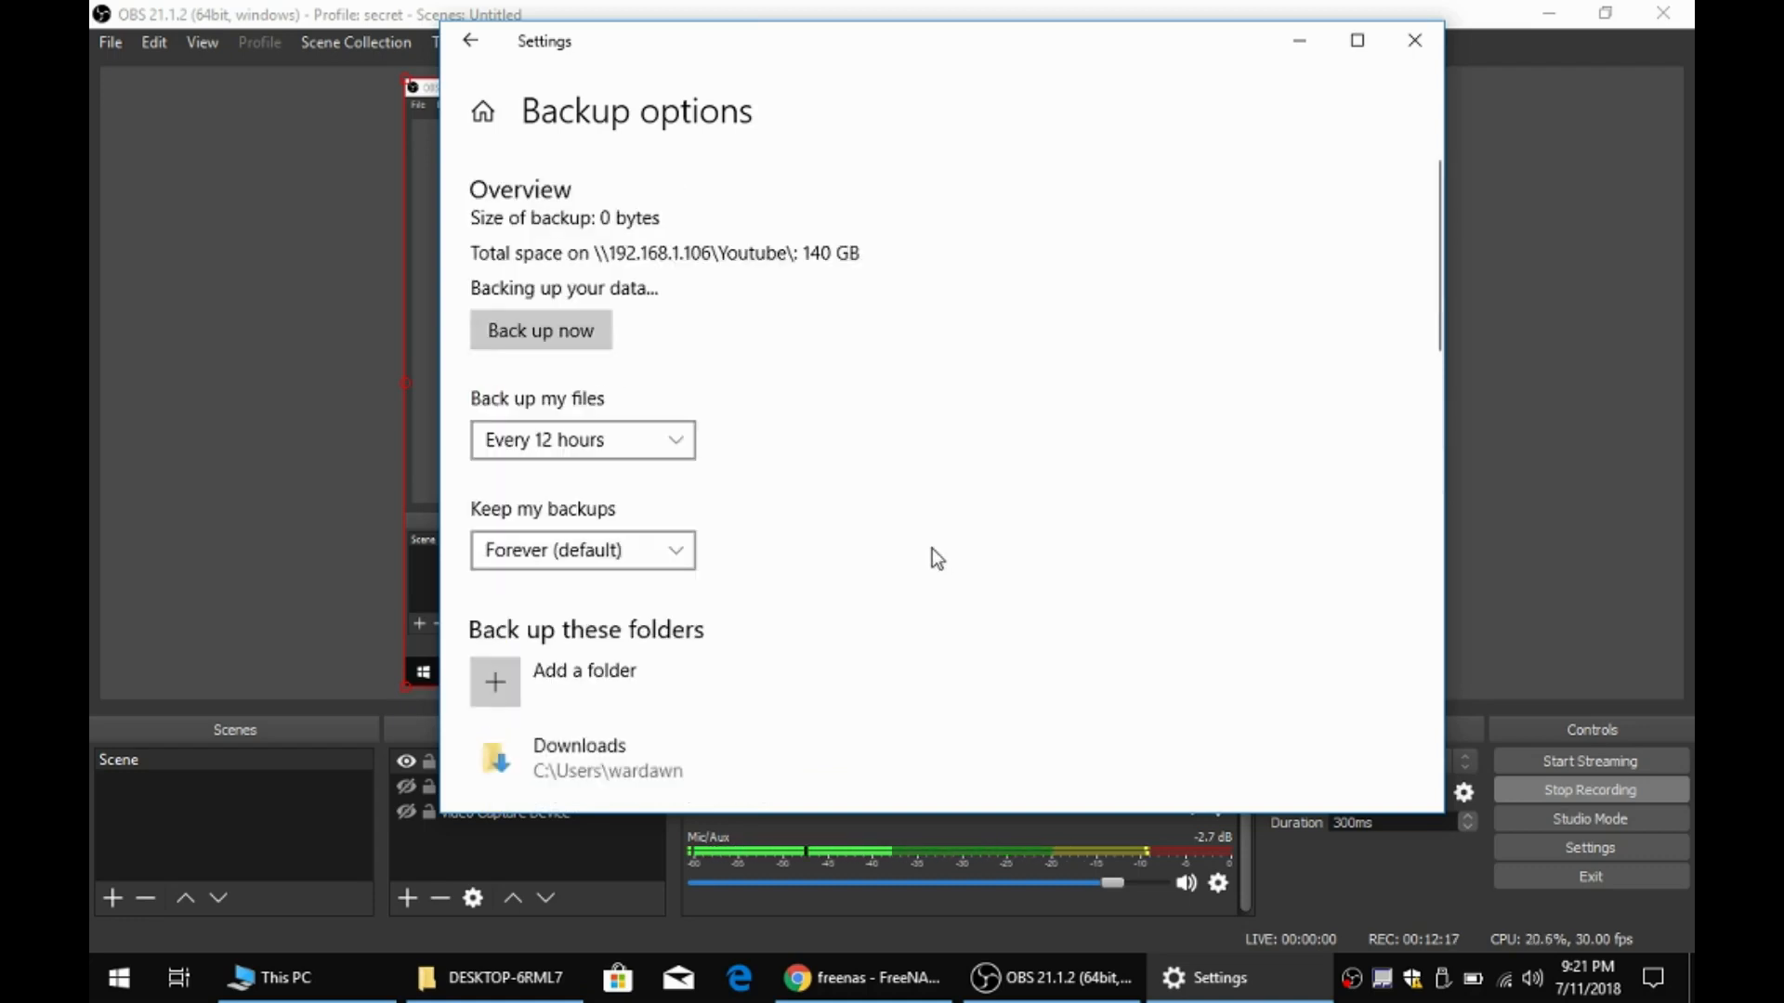
scroll(932, 548, down, 3)
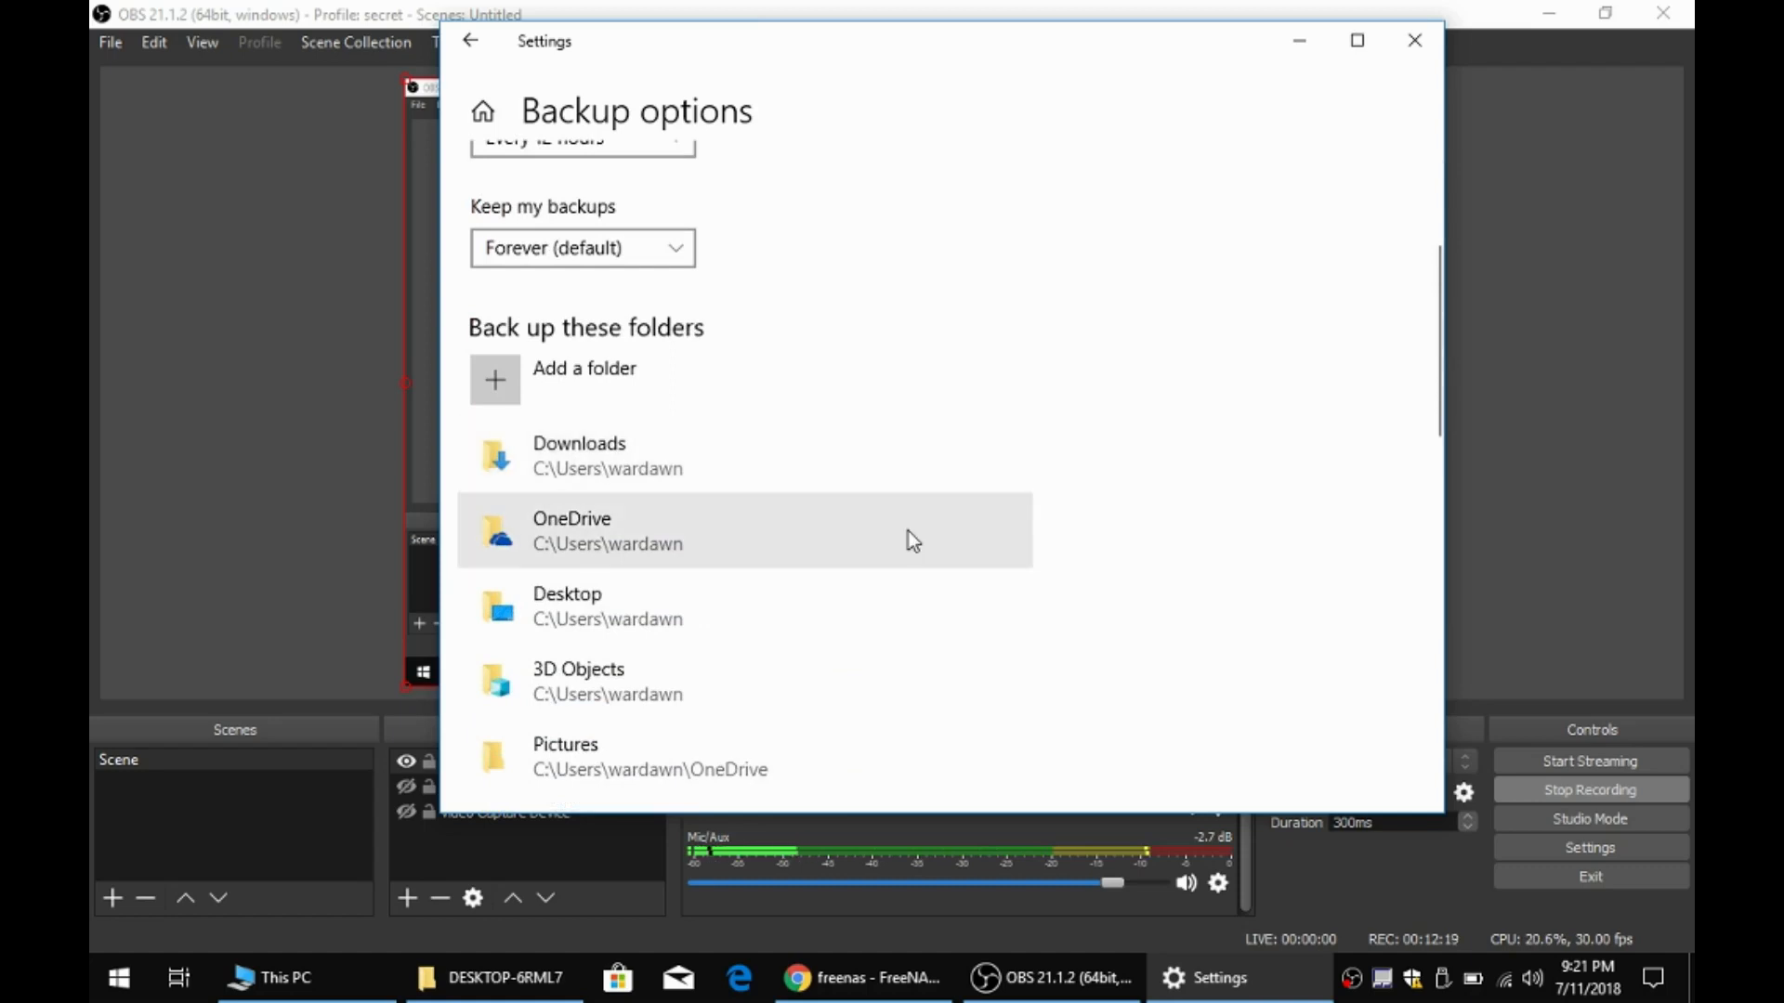
click(911, 530)
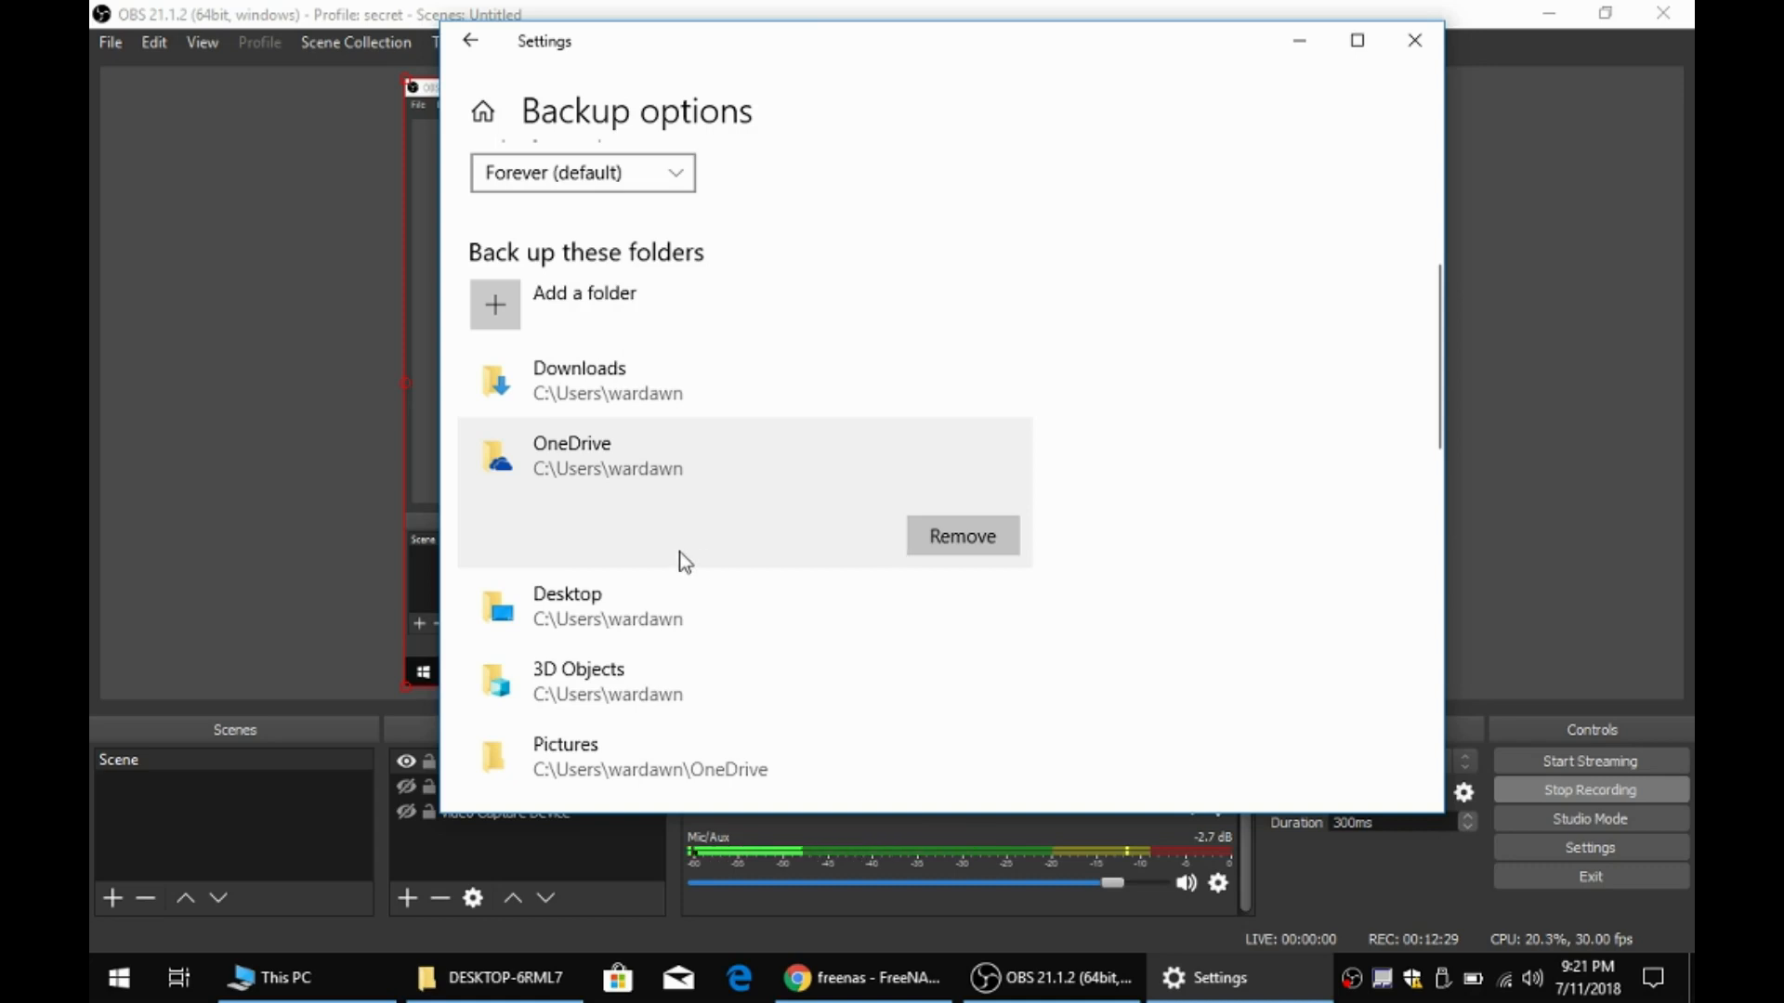
scroll(685, 561, down, 2)
click(776, 529)
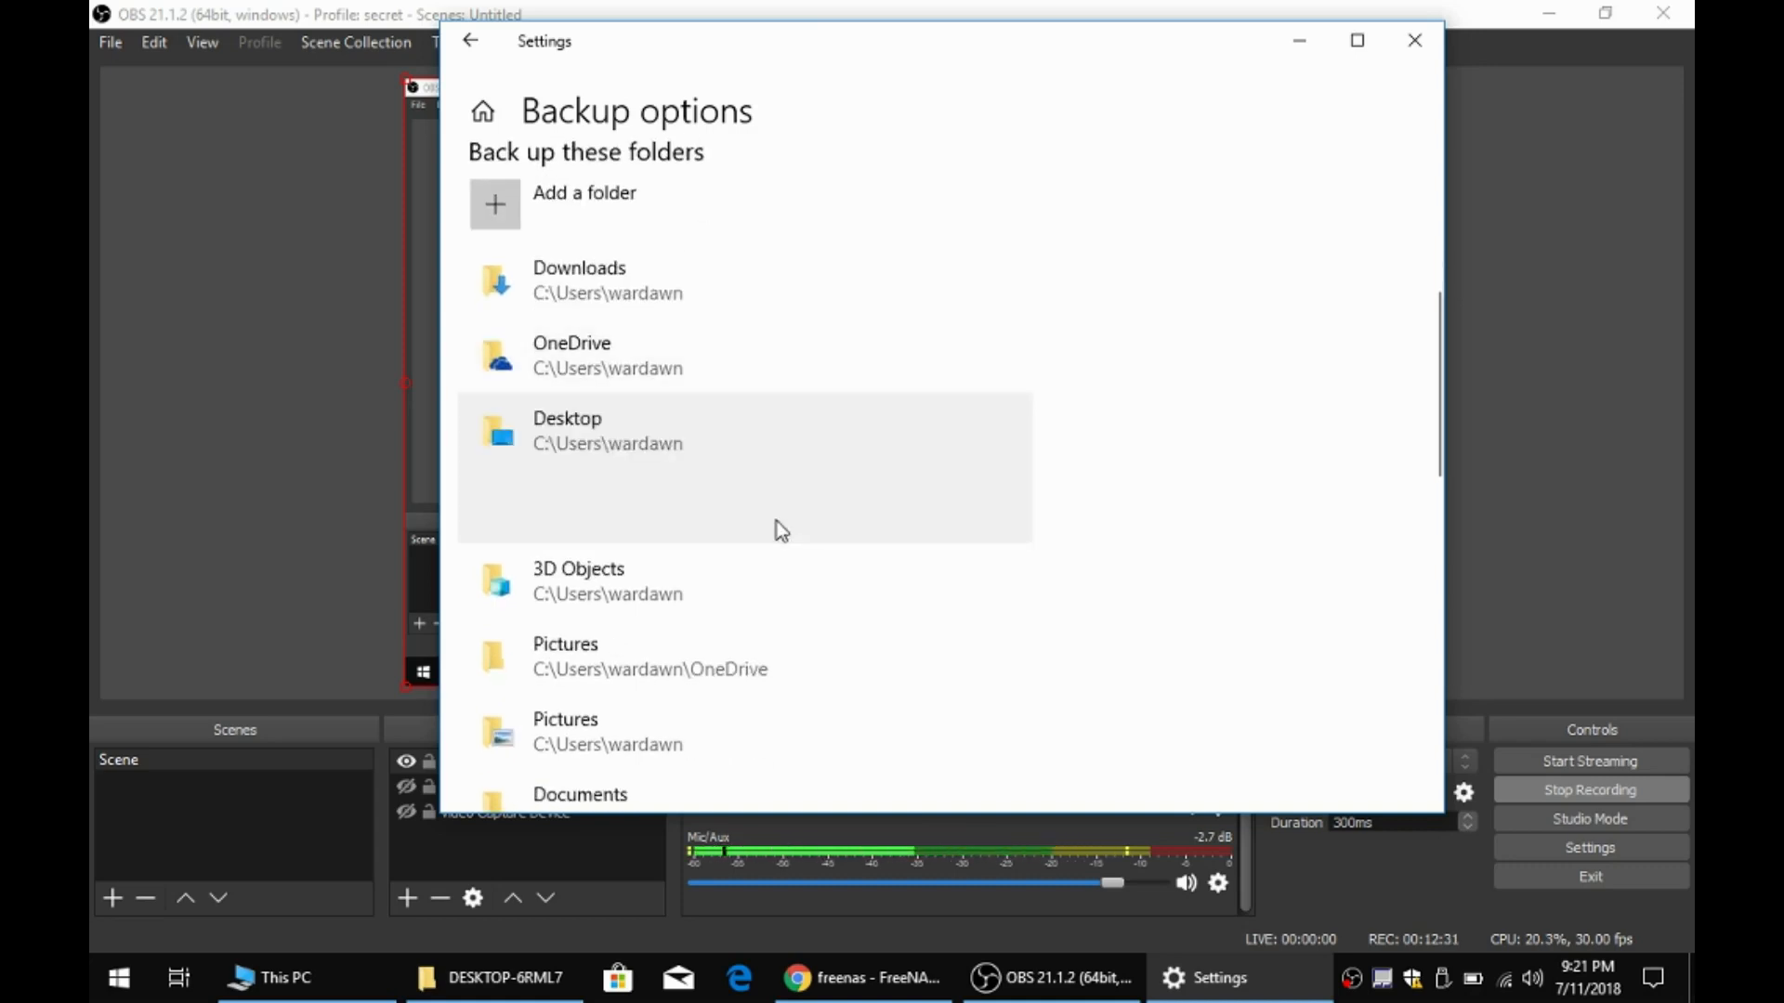
click(794, 588)
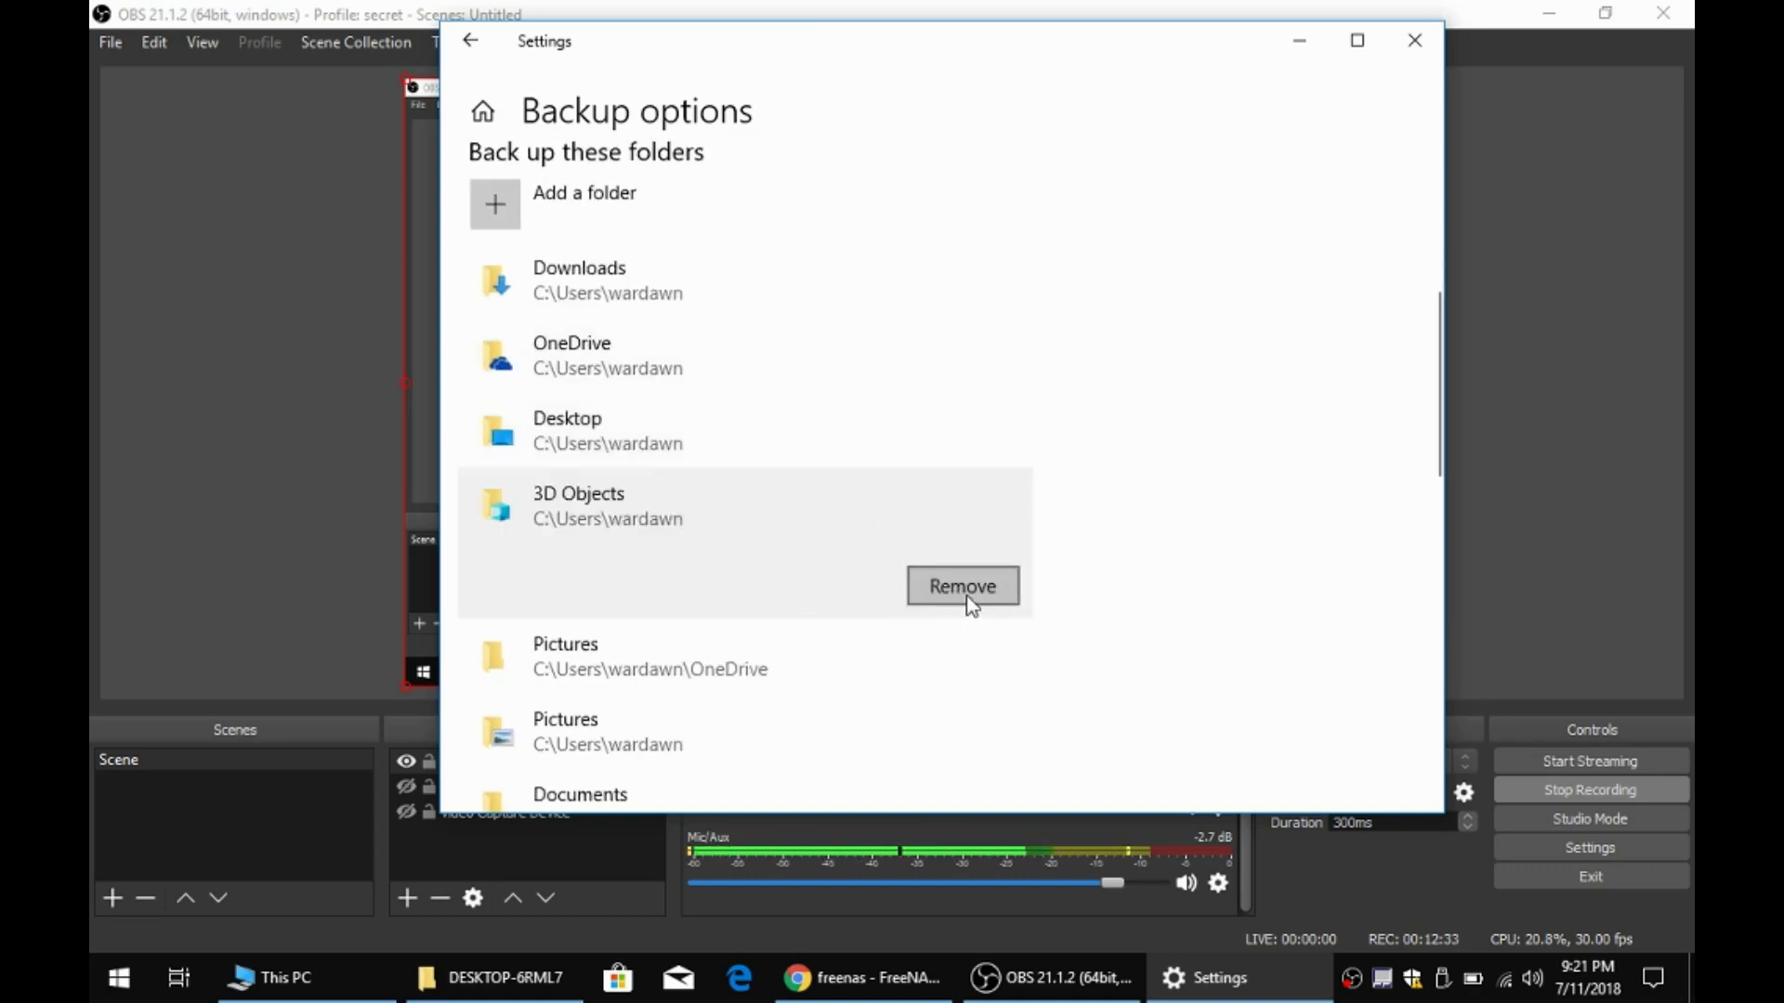
click(938, 586)
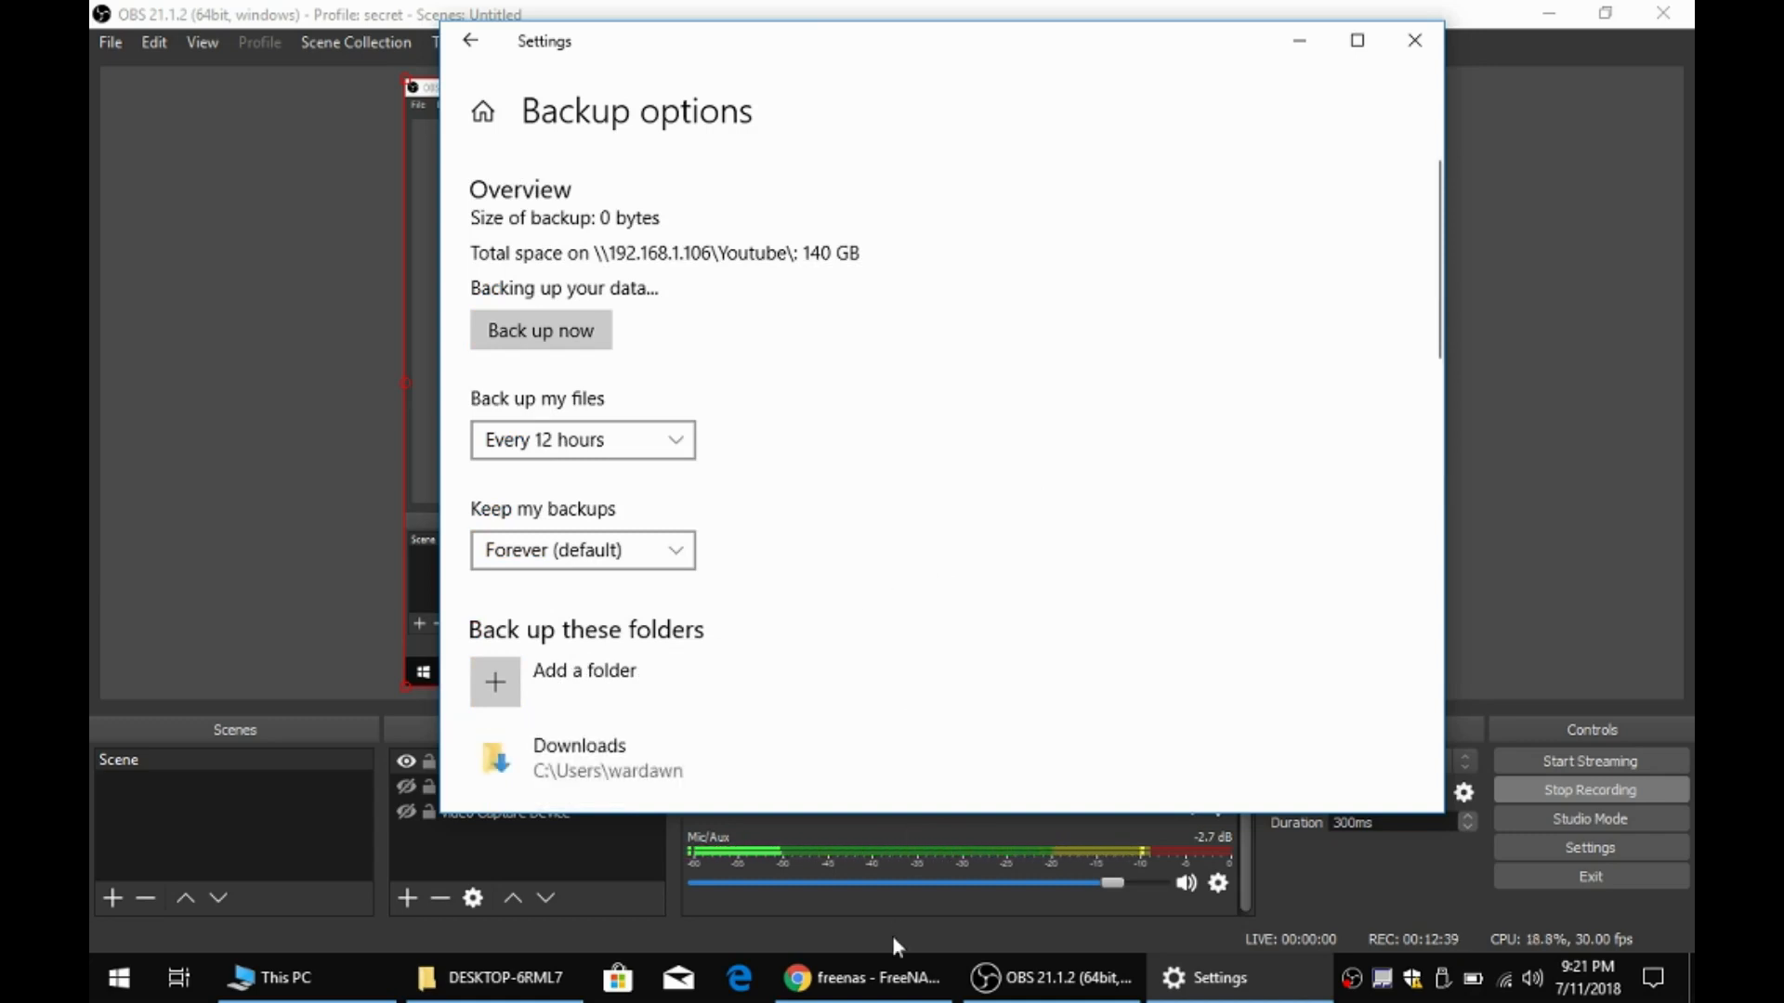
- Switch to FreeNAS in Chrome, refresh the storage volumes list, and check the space used by the Youtube dataset
click(864, 978)
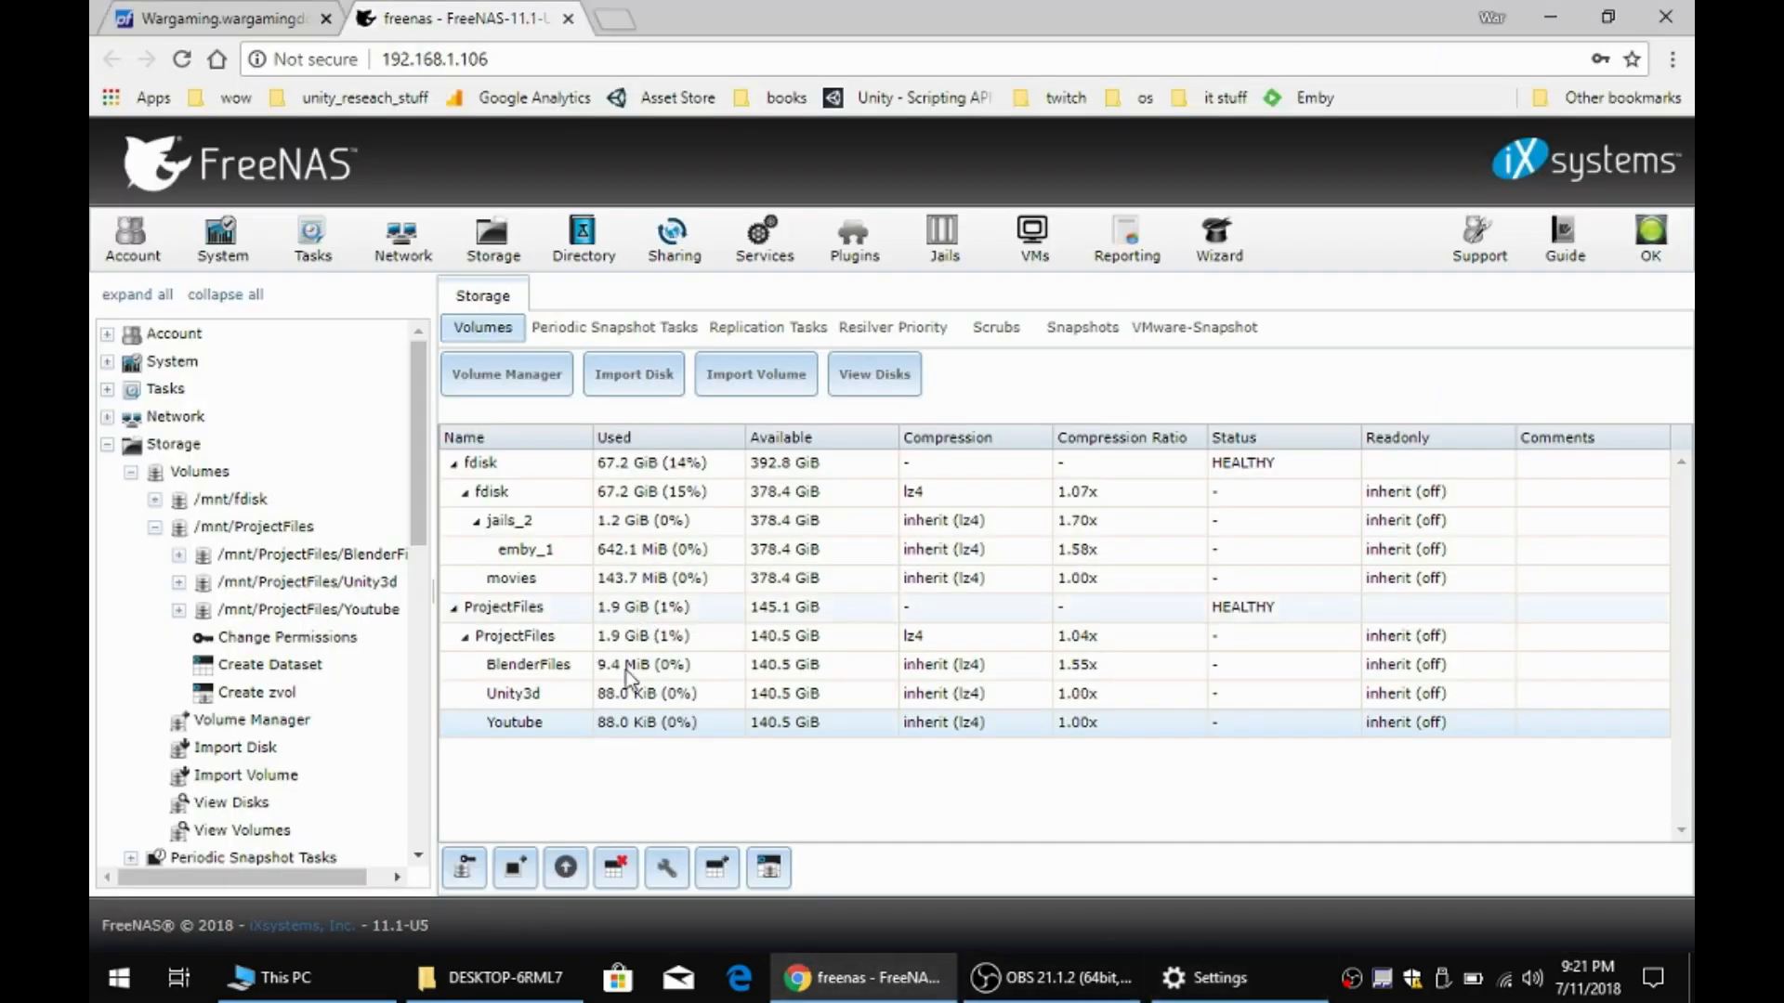
click(600, 333)
click(485, 329)
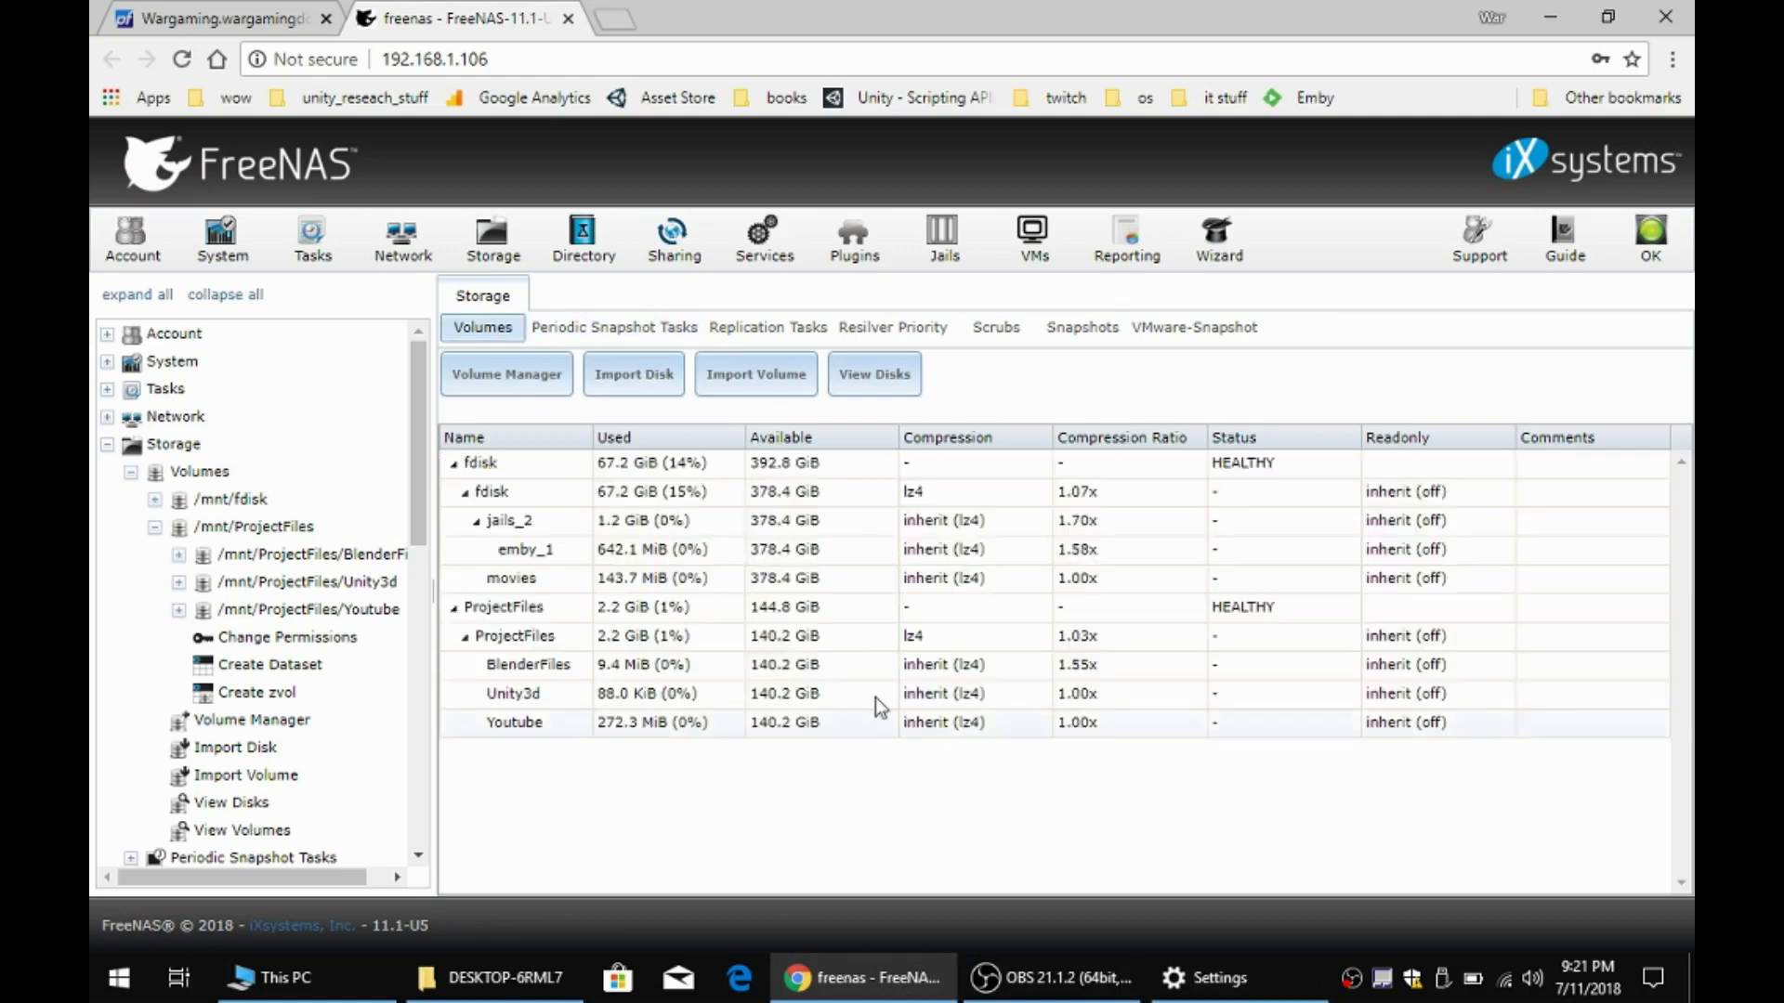
click(695, 726)
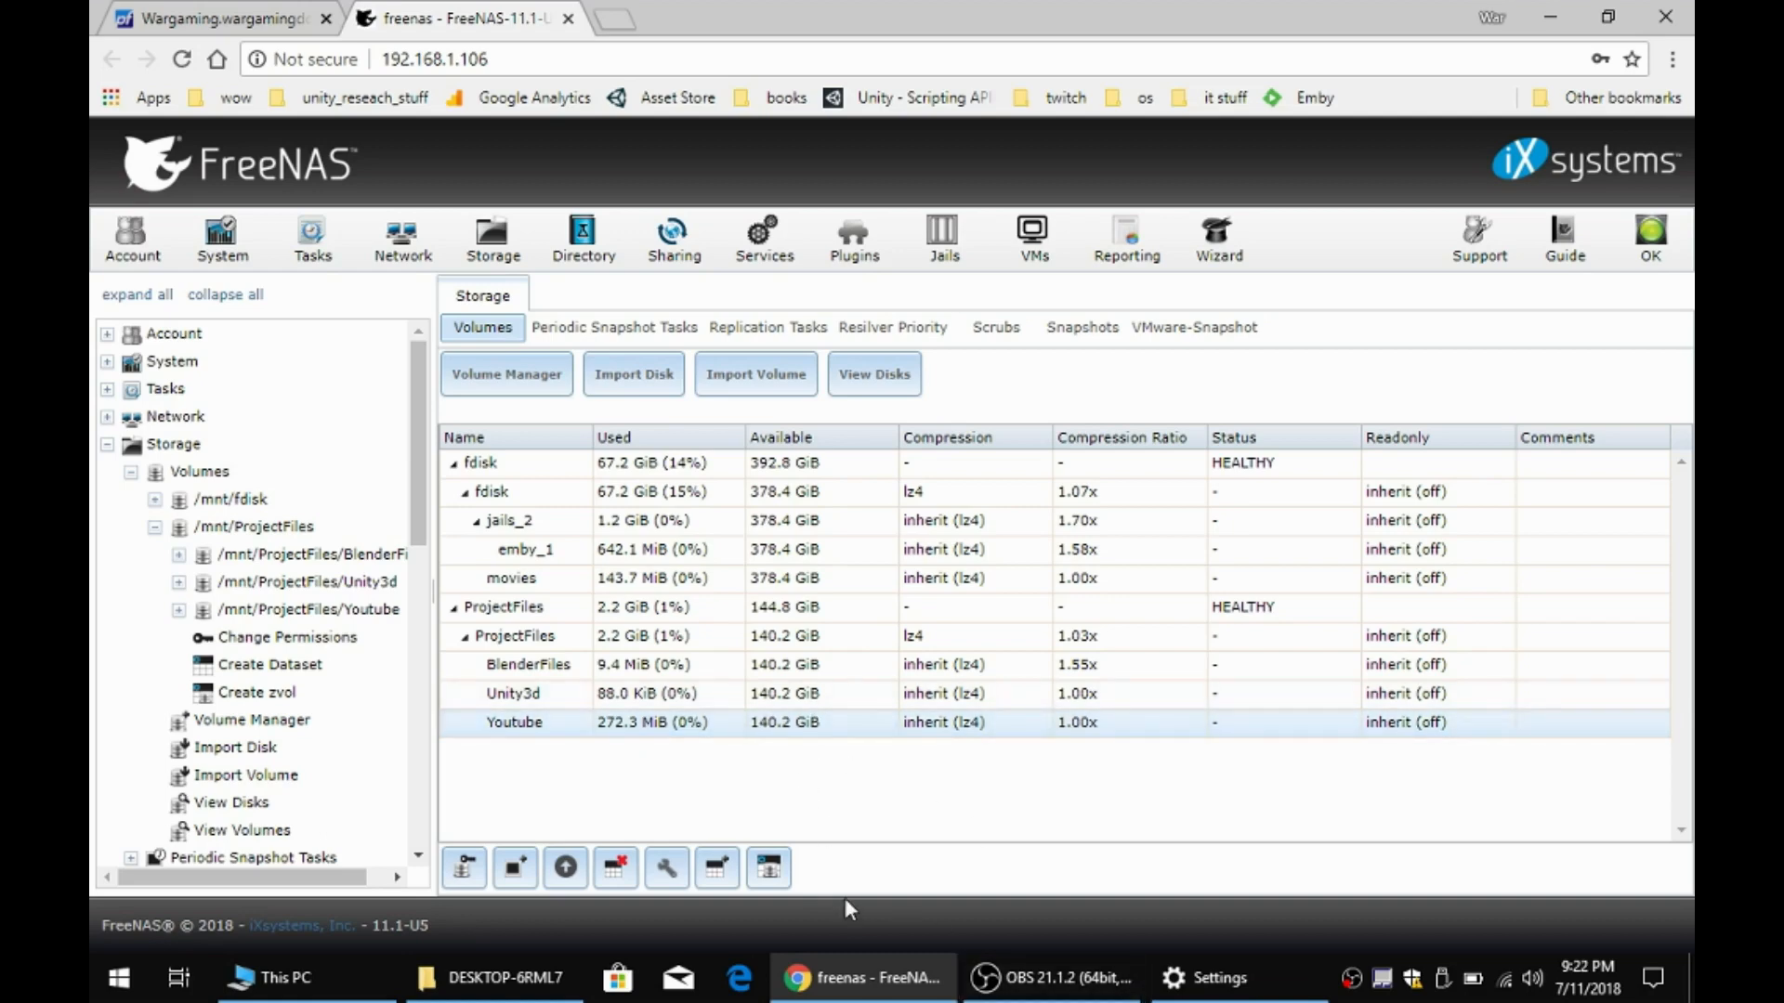
- Switch back to the Backup options in Windows Settings and review the folders included in the backup
click(1217, 985)
scroll(779, 477, down, 5)
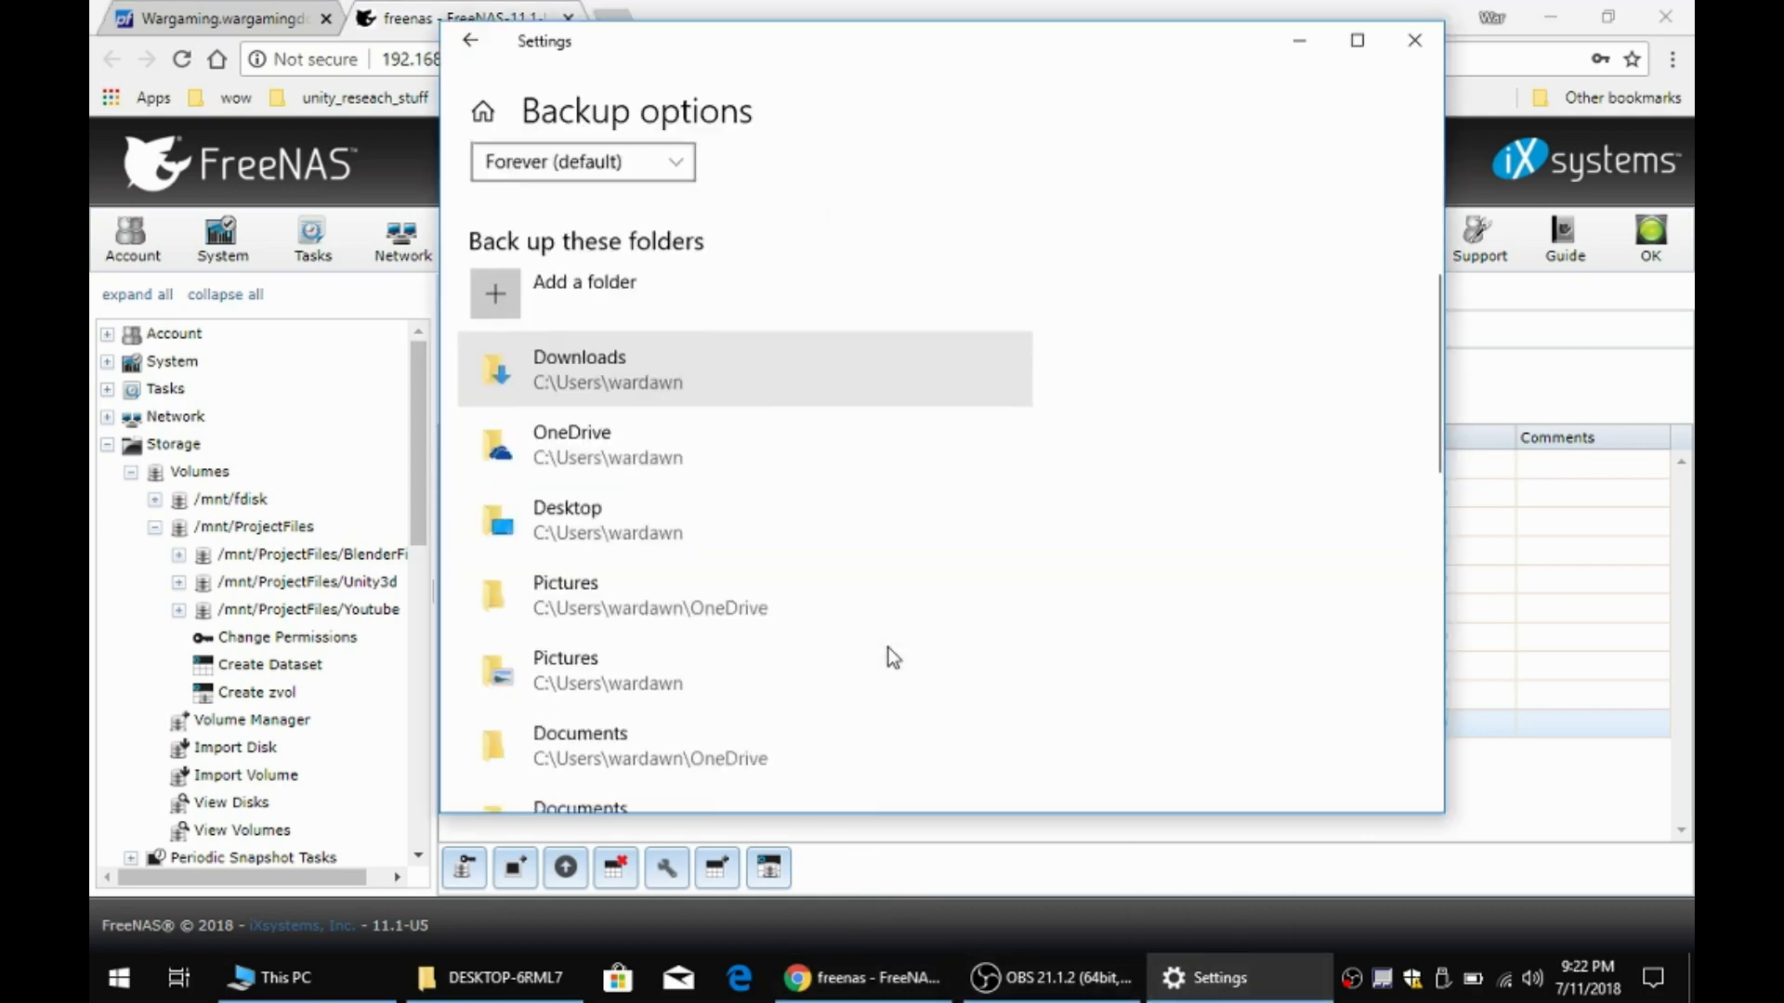
scroll(900, 537, up, 2)
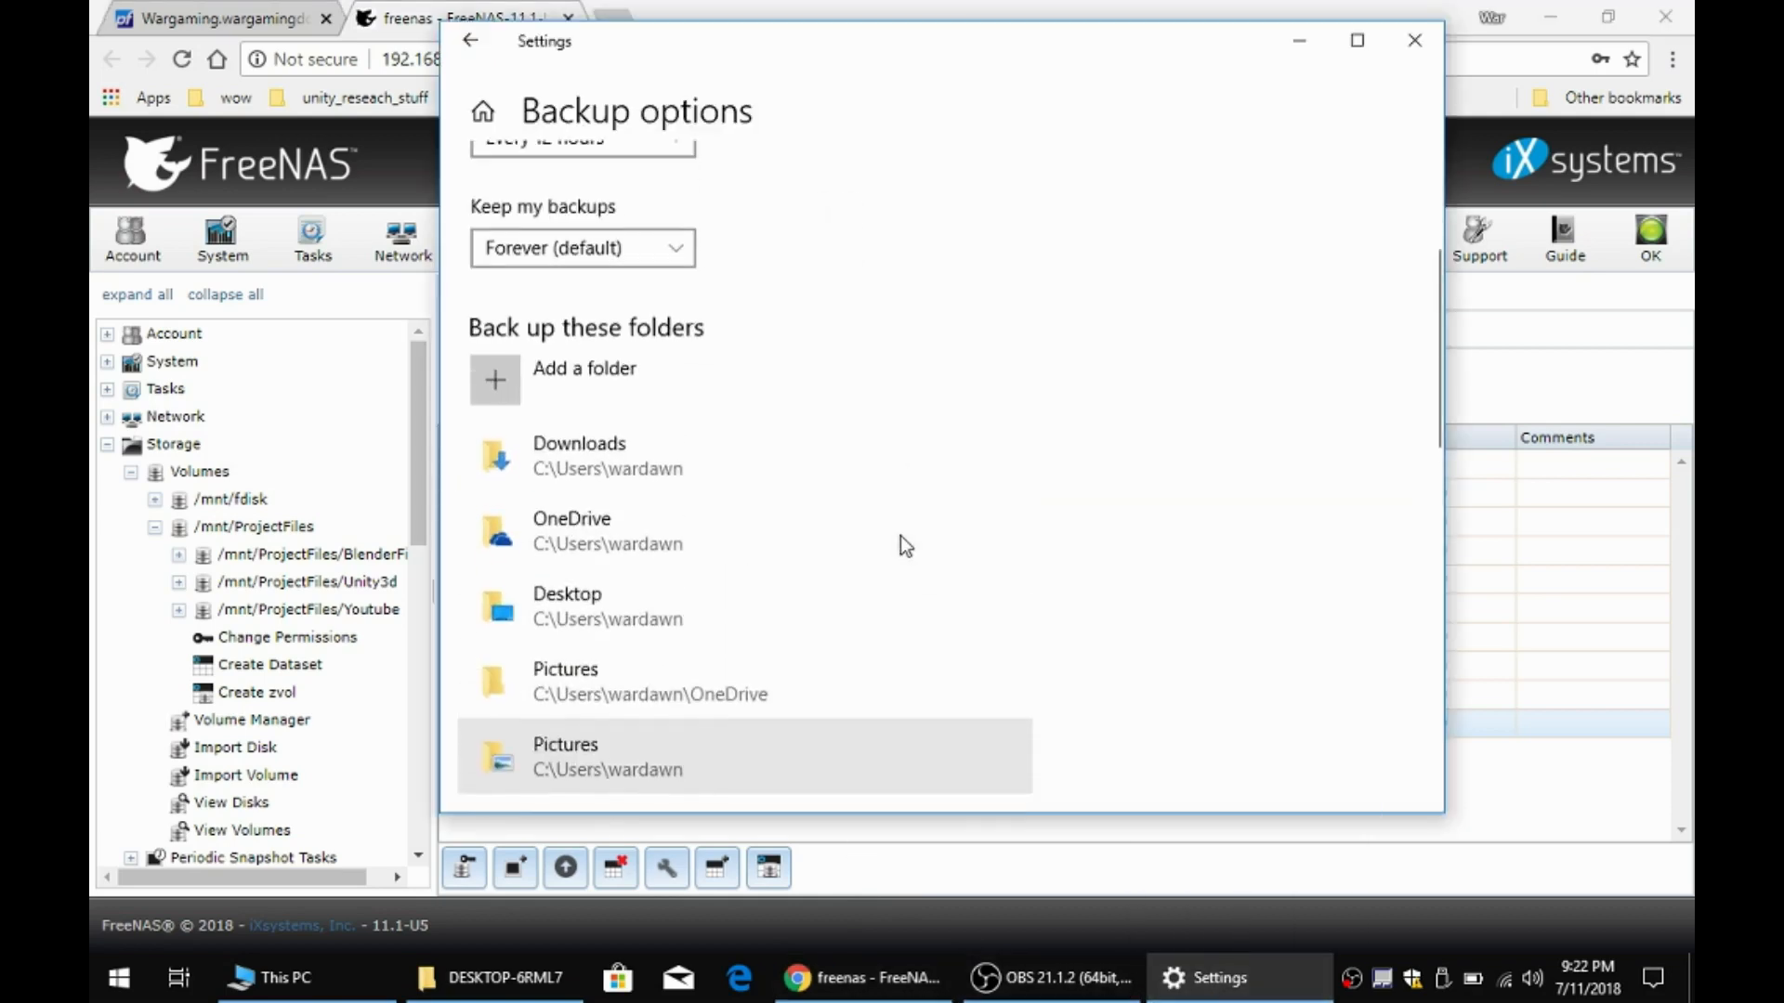
- Remove the Videos and Saved Pictures folders from the list of folders to back up
scroll(900, 537, down, 1)
click(862, 491)
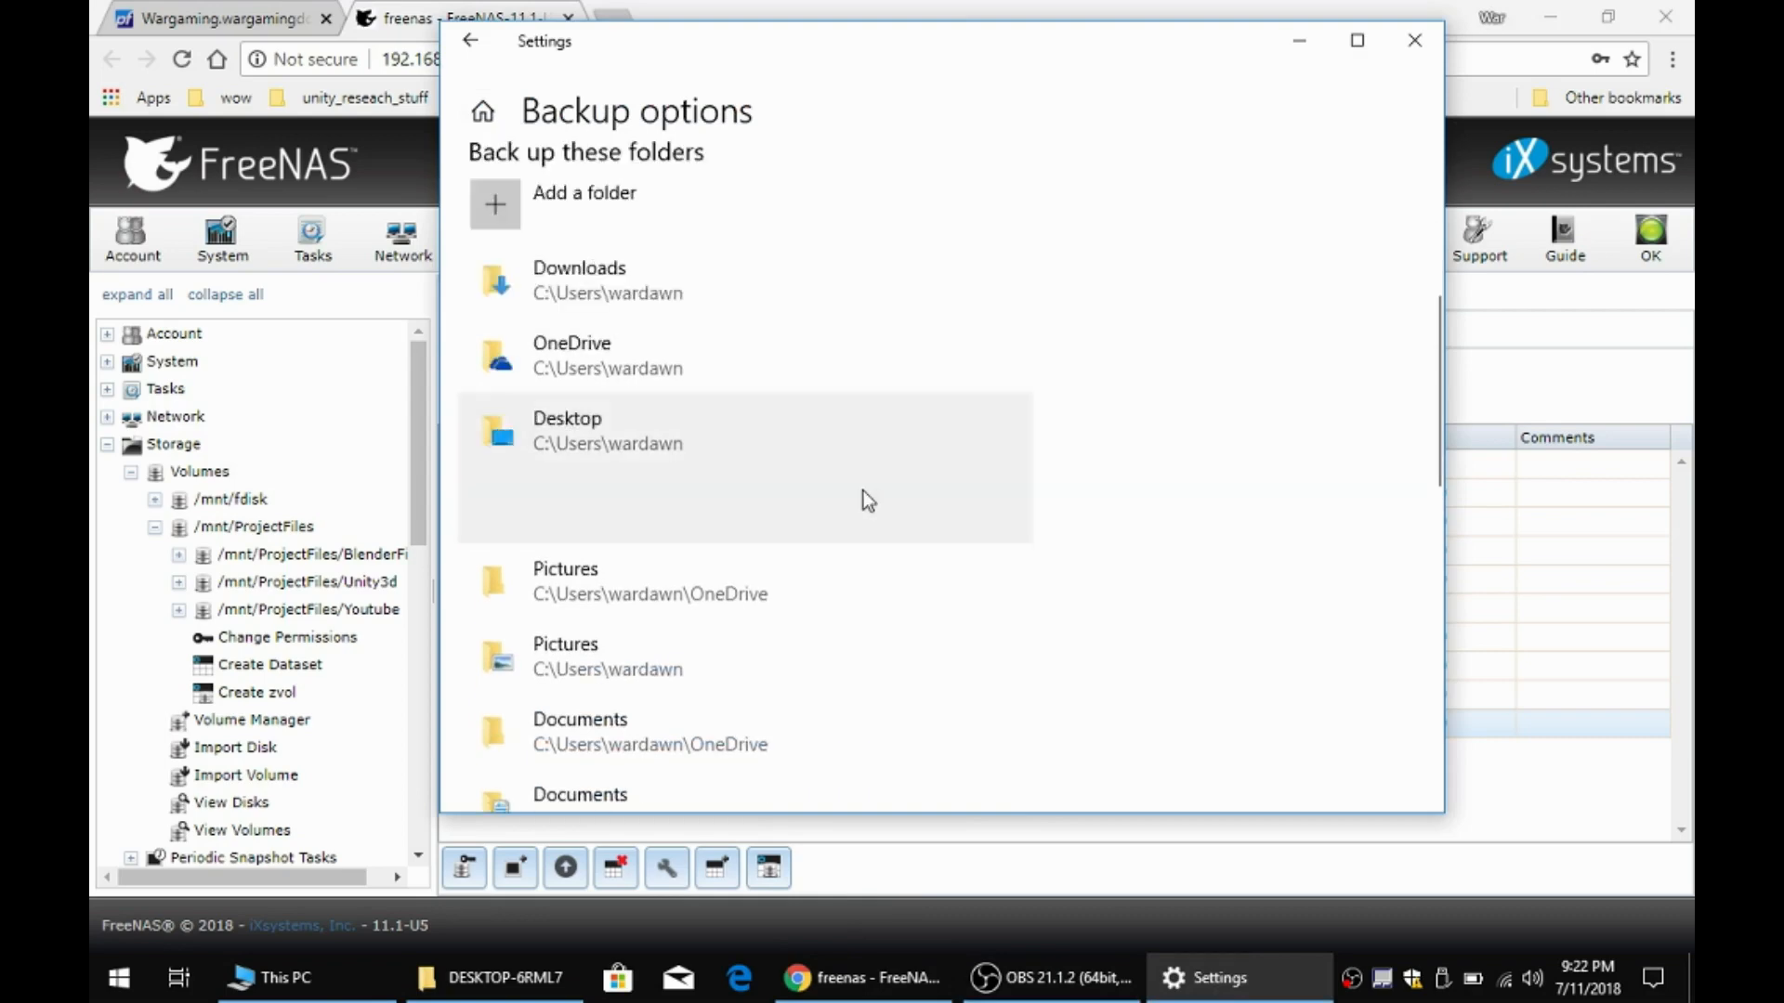
click(929, 607)
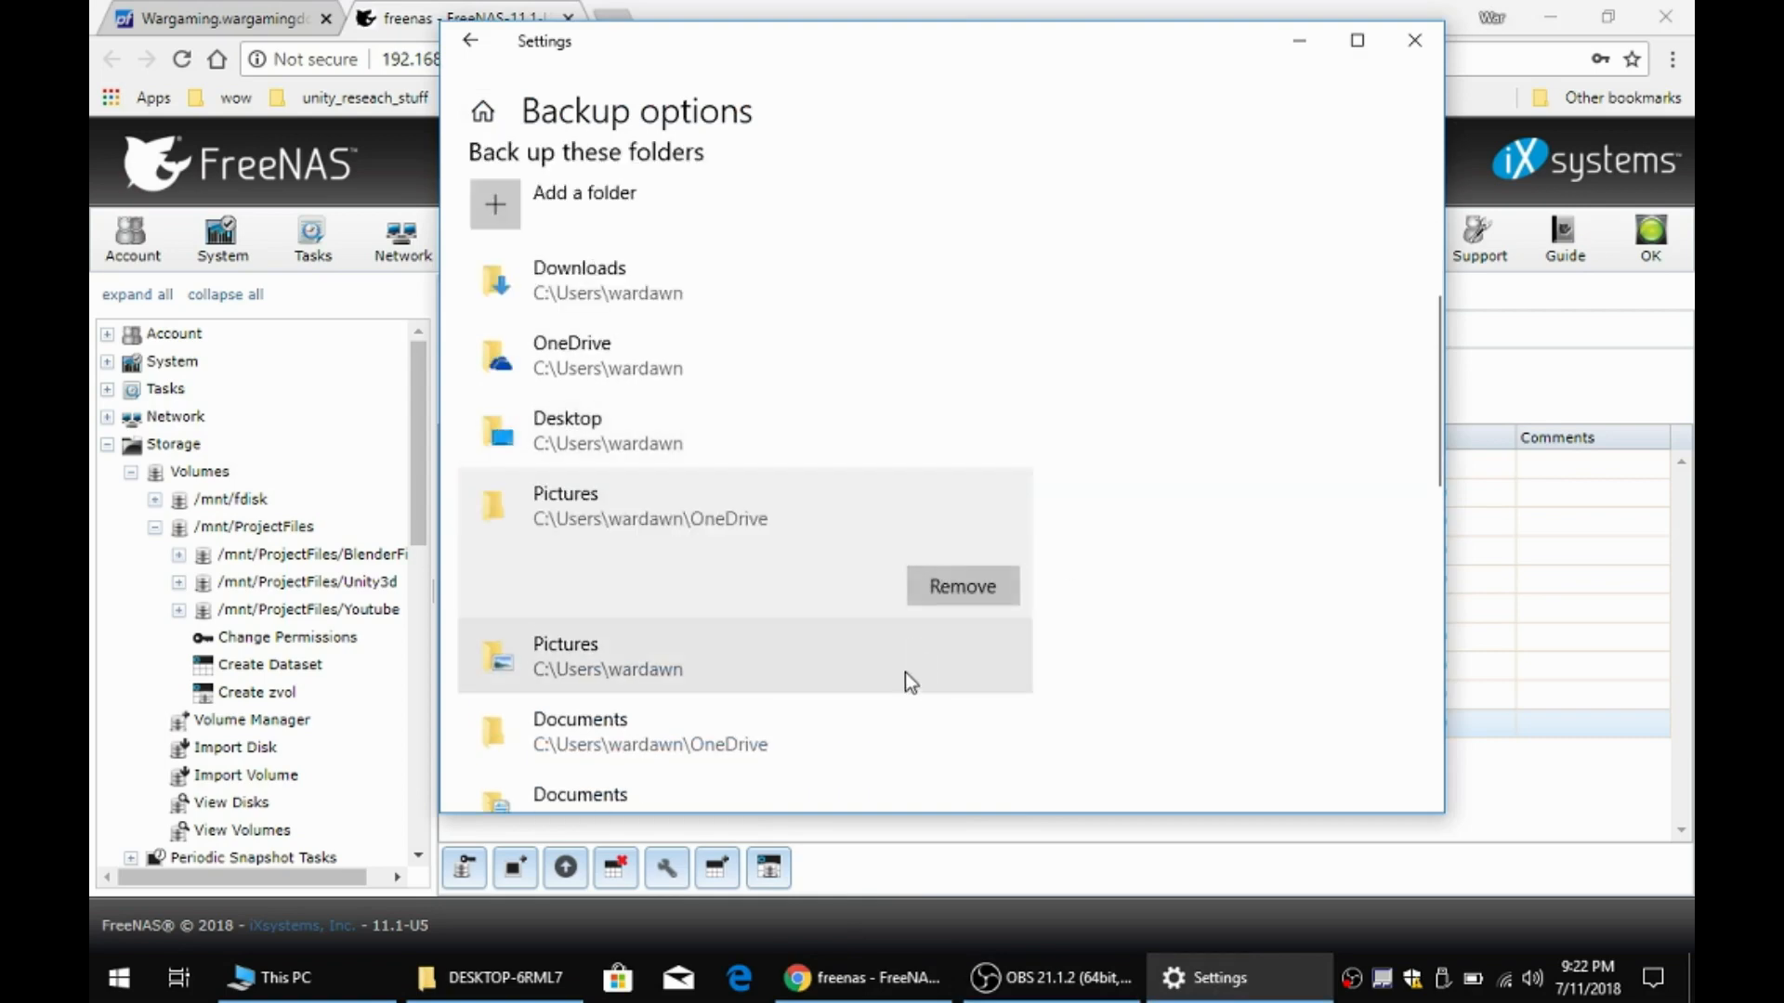
scroll(864, 656, down, 1)
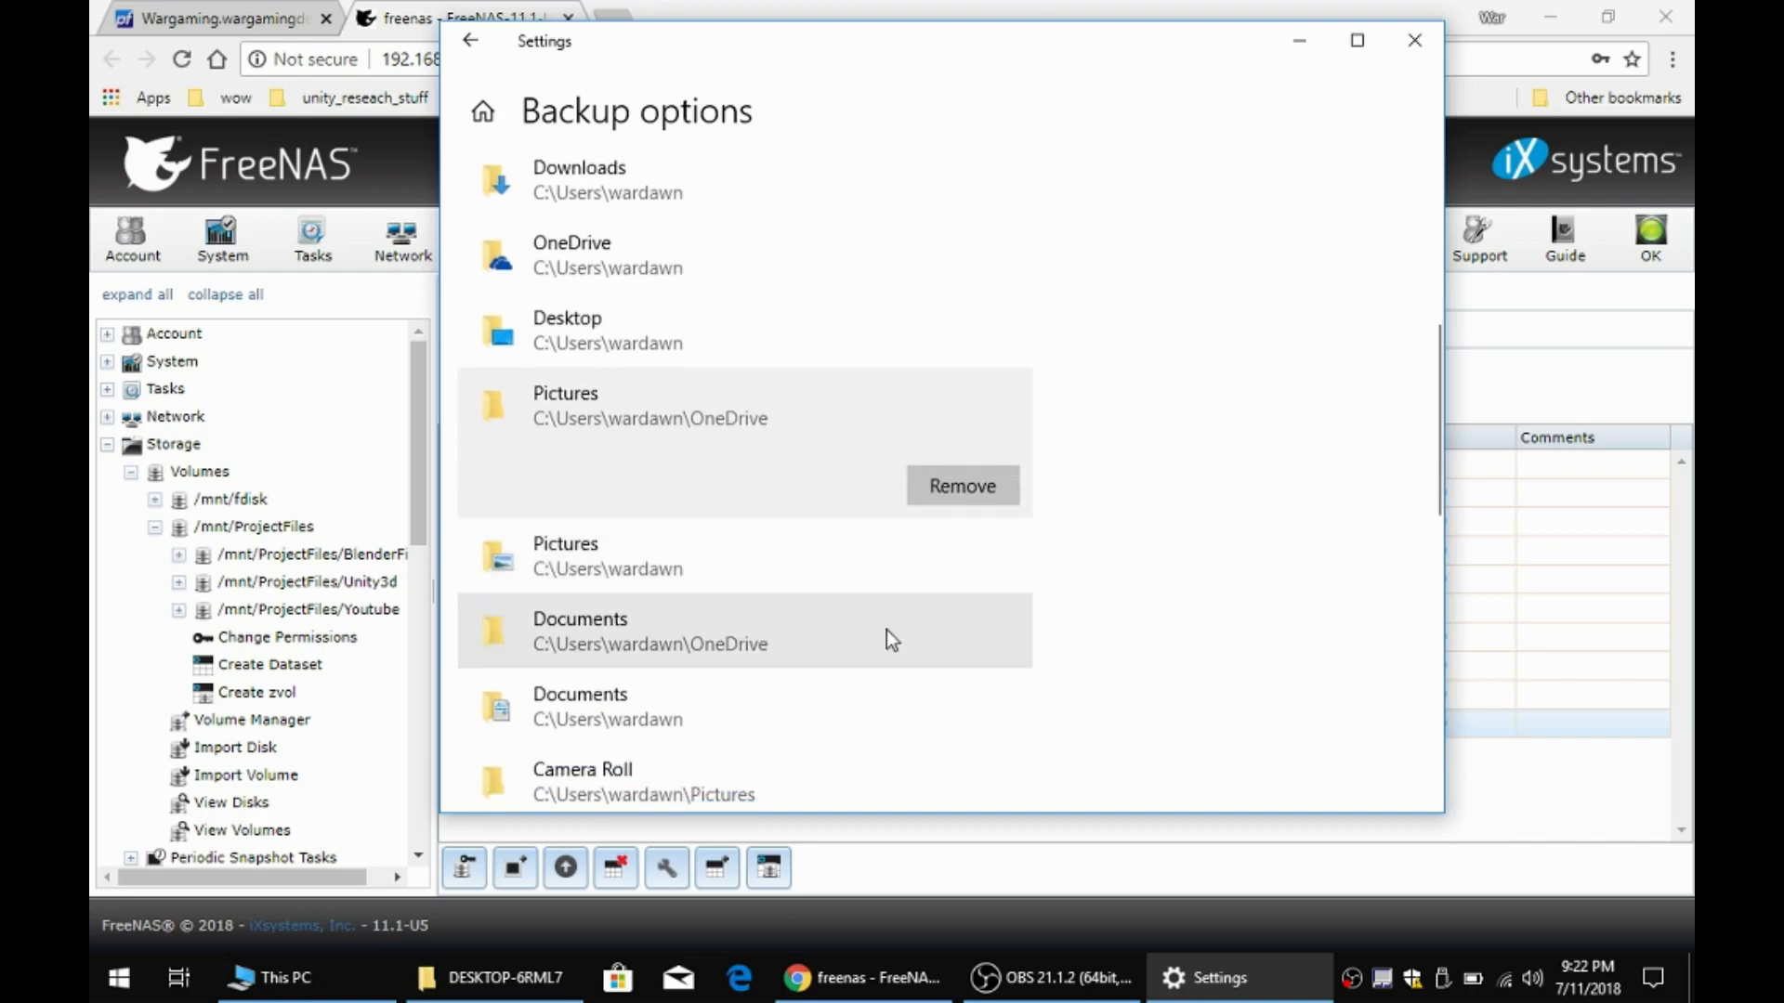
scroll(886, 630, down, 1)
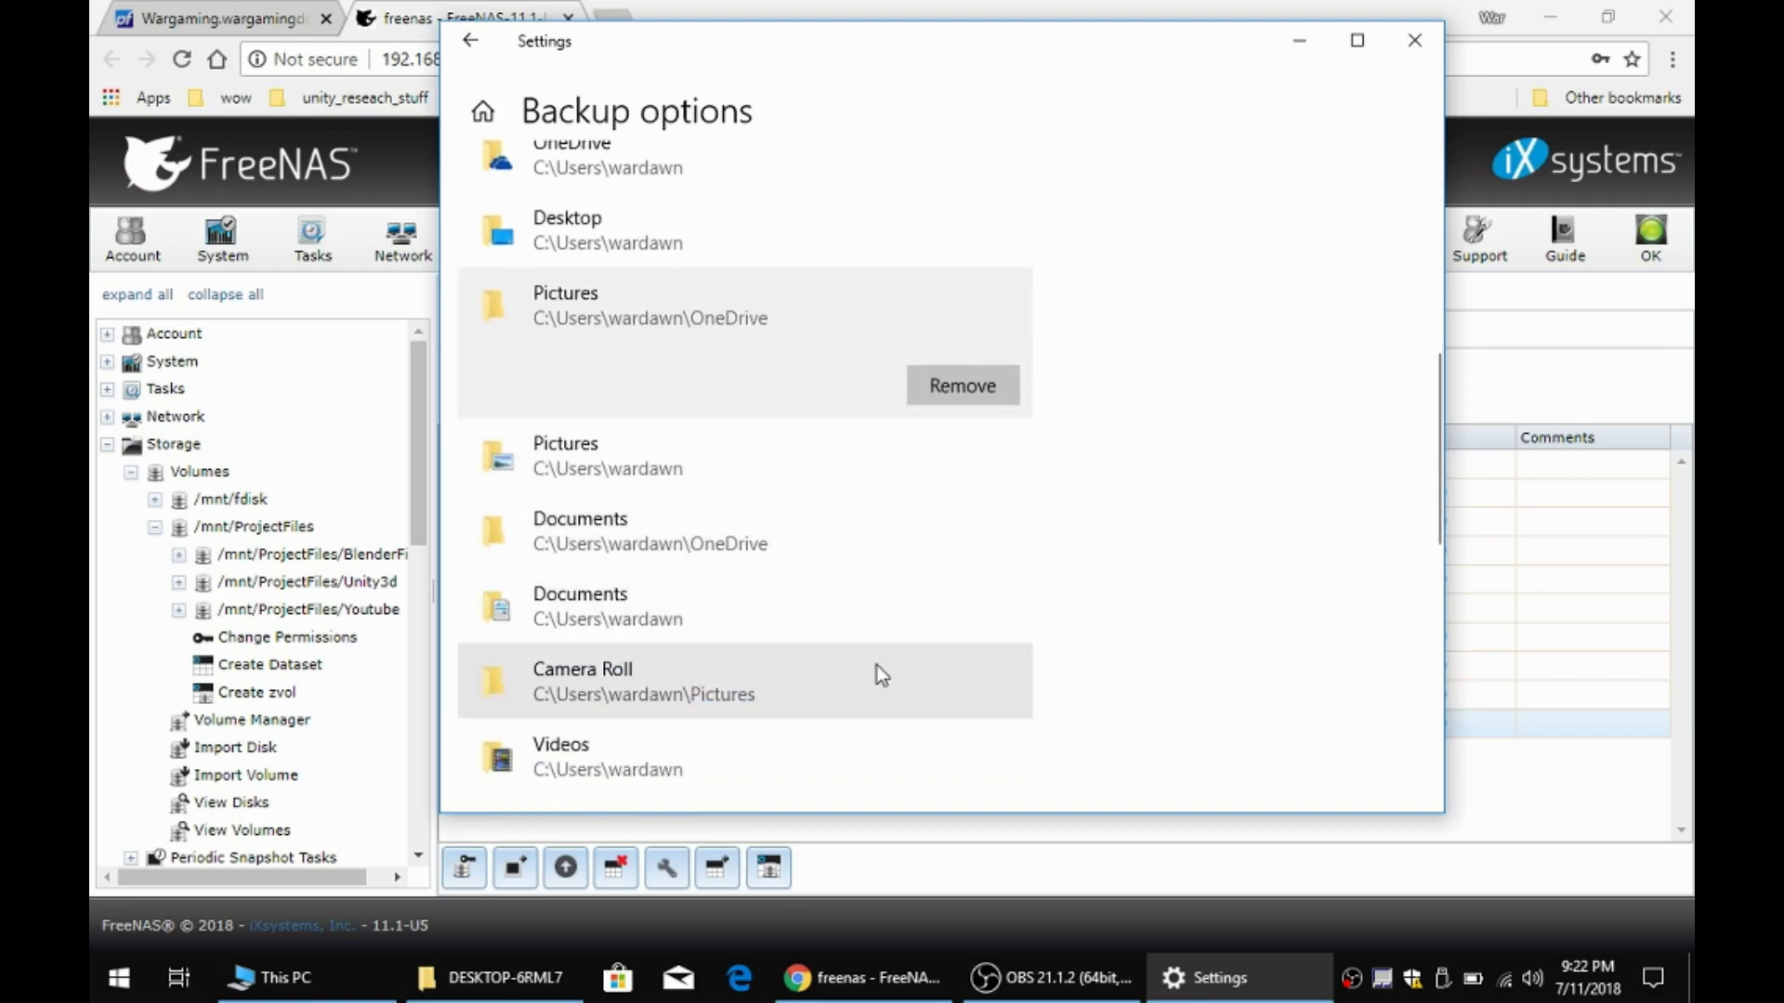
scroll(873, 663, down, 3)
click(850, 464)
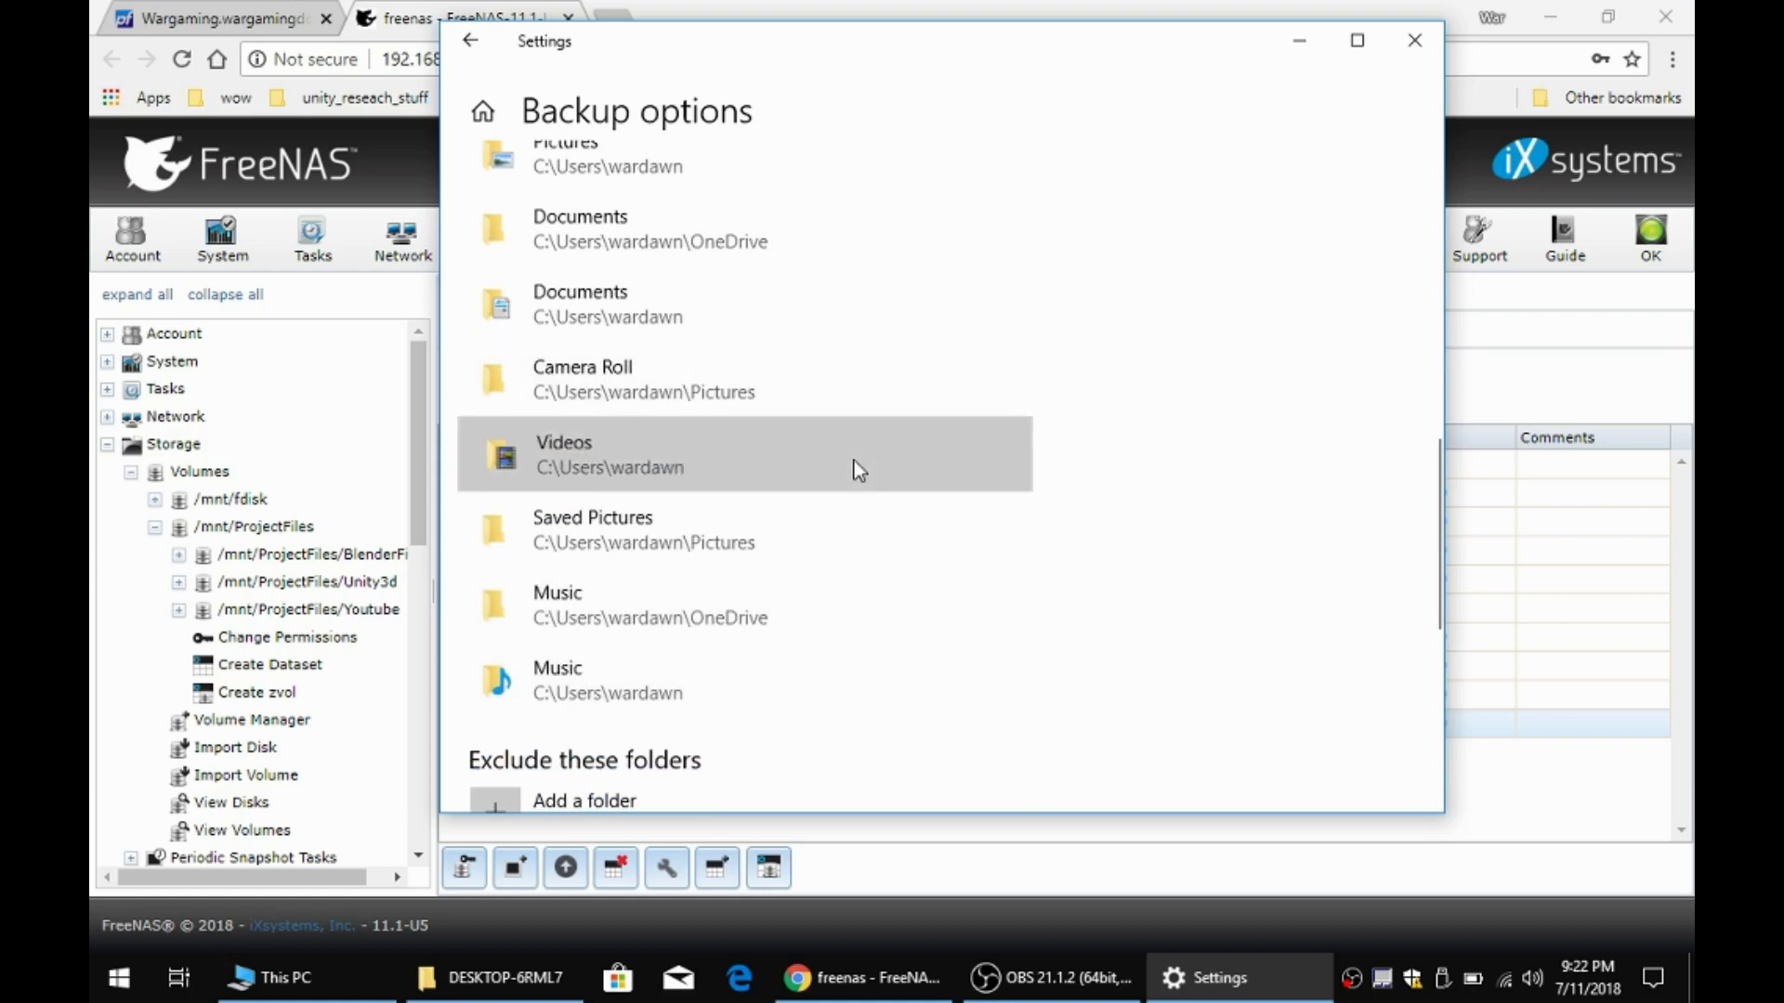
click(963, 460)
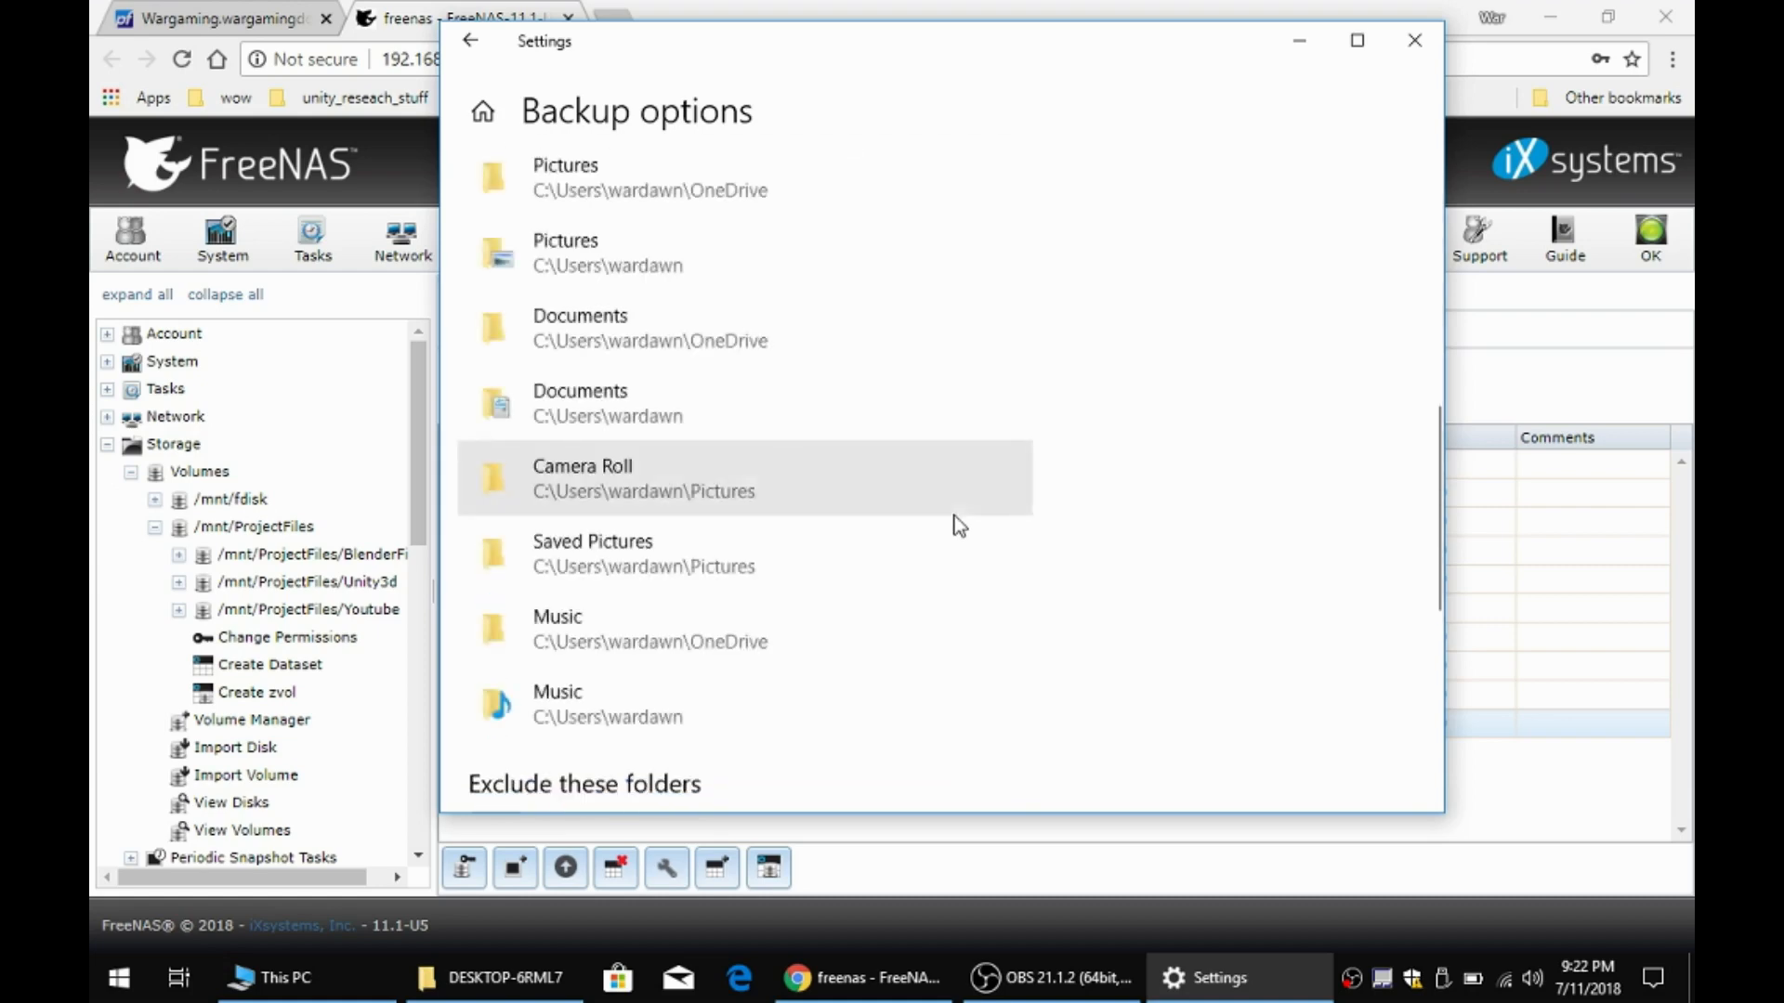
click(875, 574)
click(977, 567)
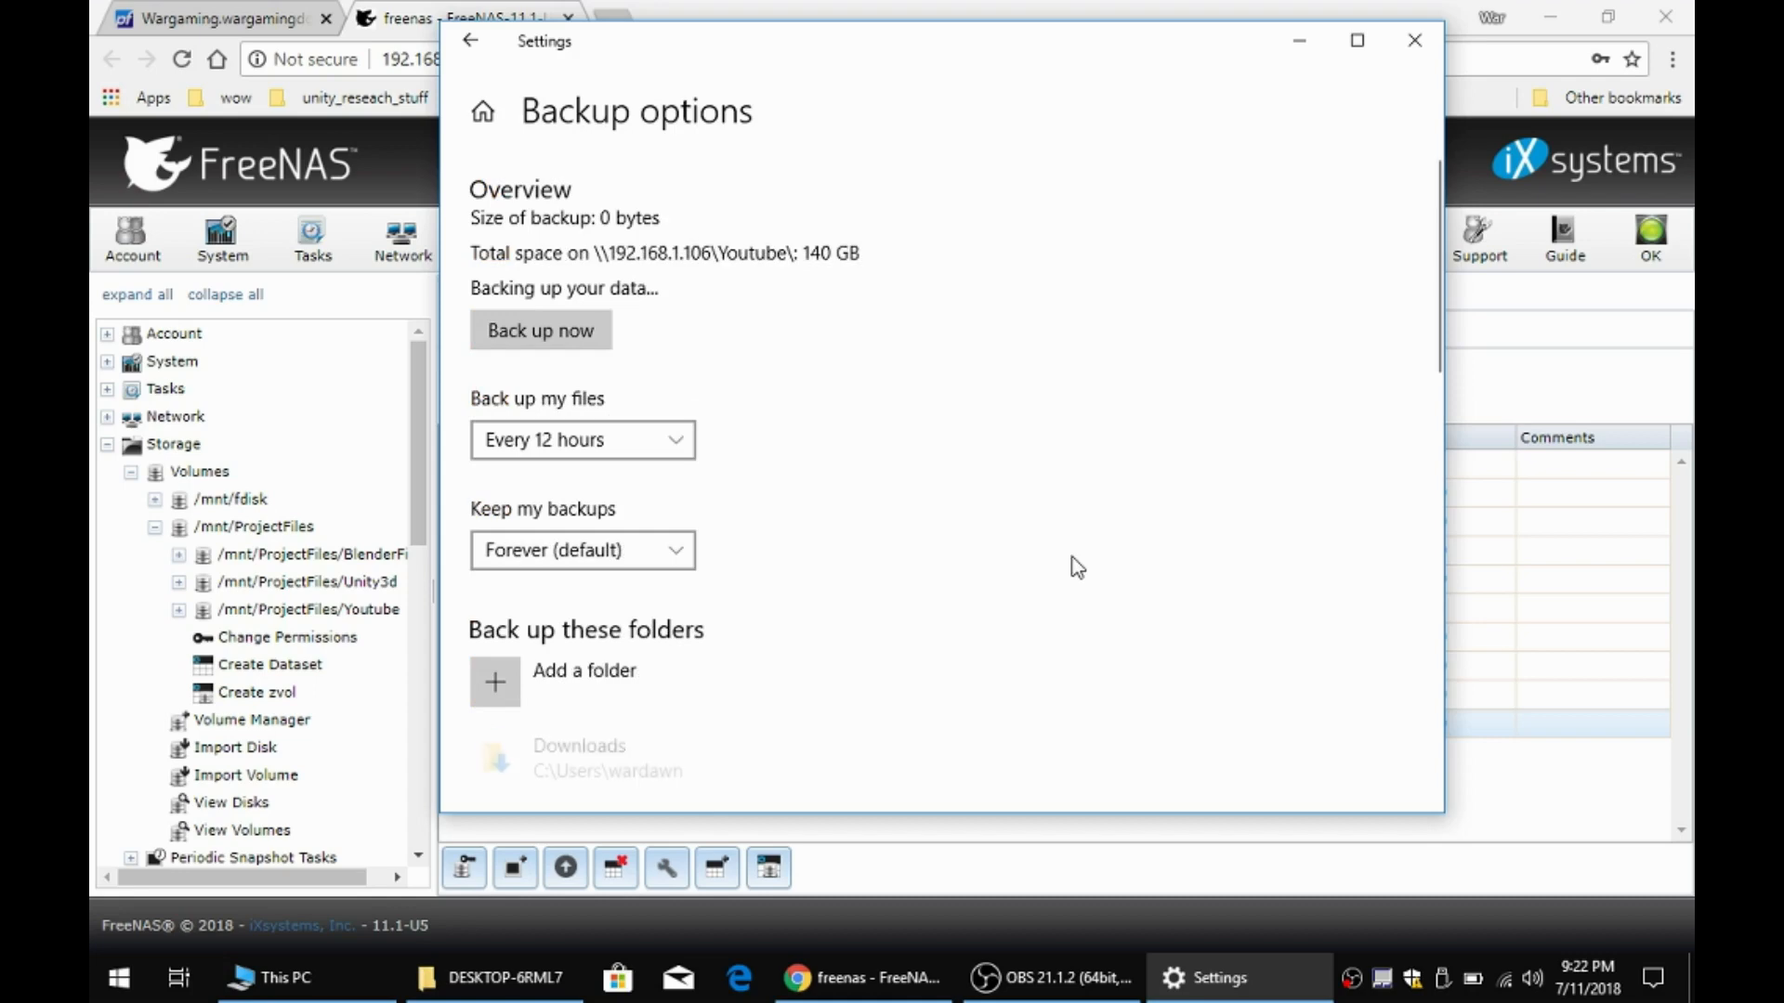
- Review the remaining folders in the backup list and the backup schedule settings above them
scroll(1073, 566, down, 5)
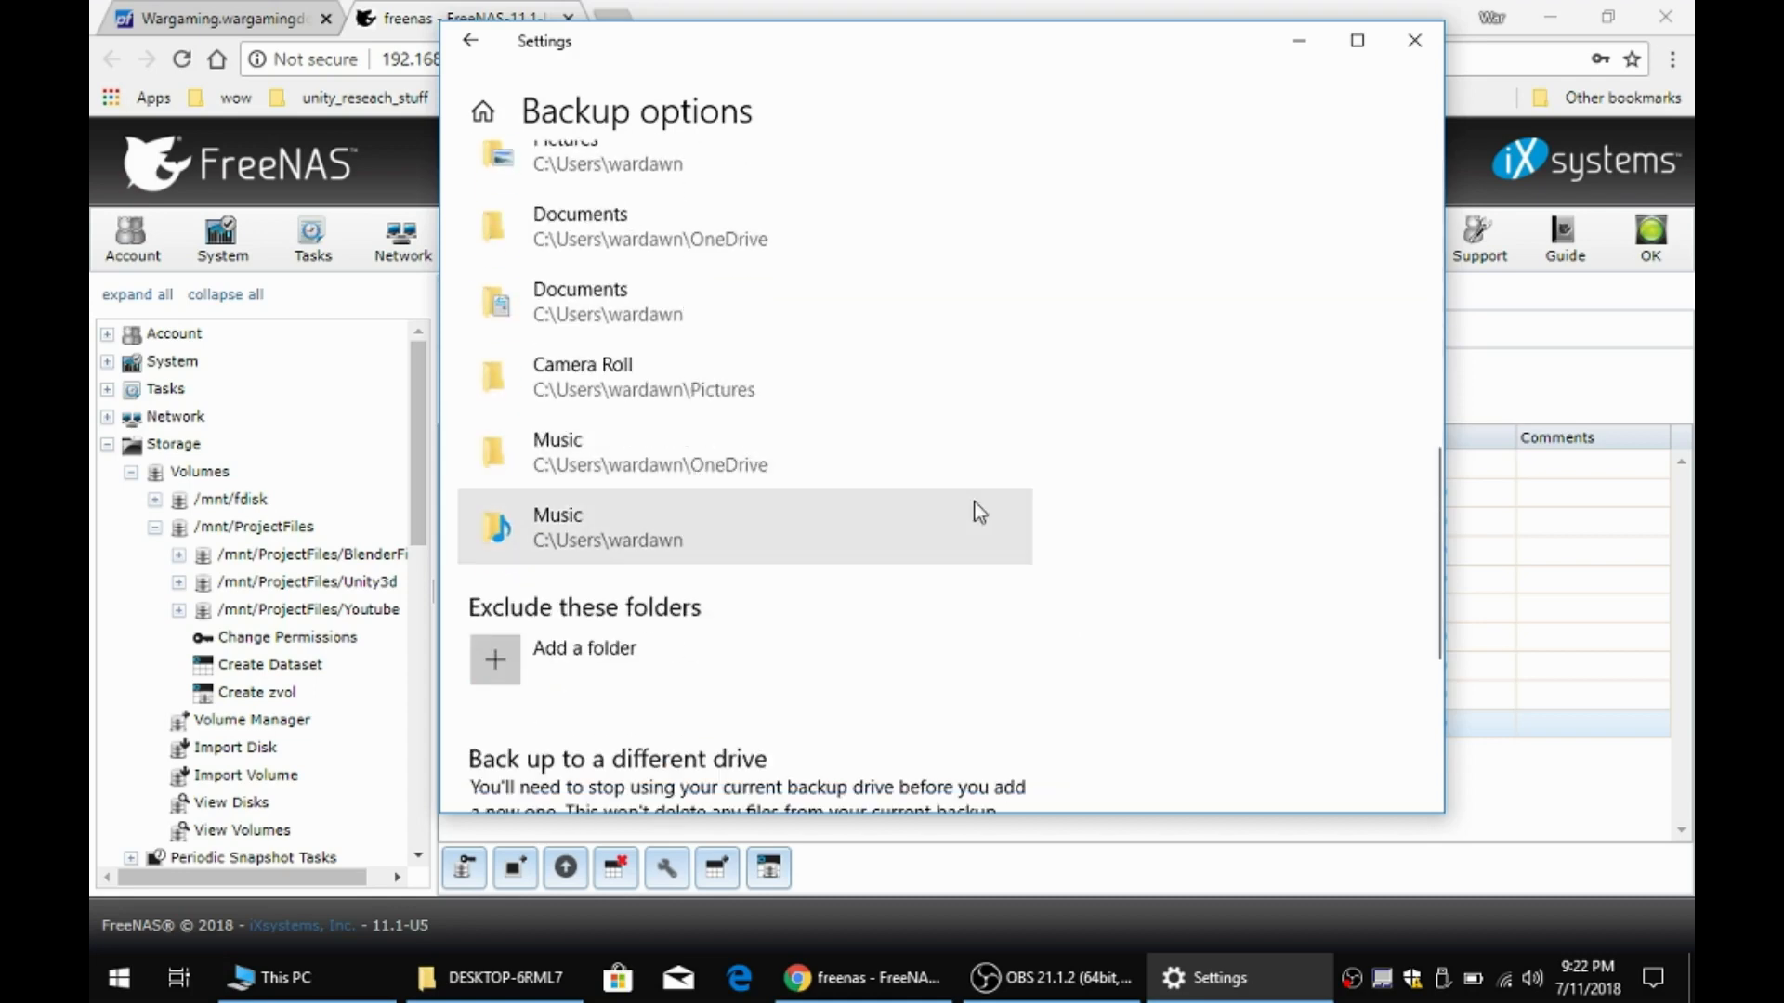
scroll(962, 519, up, 10)
scroll(962, 519, down, 8)
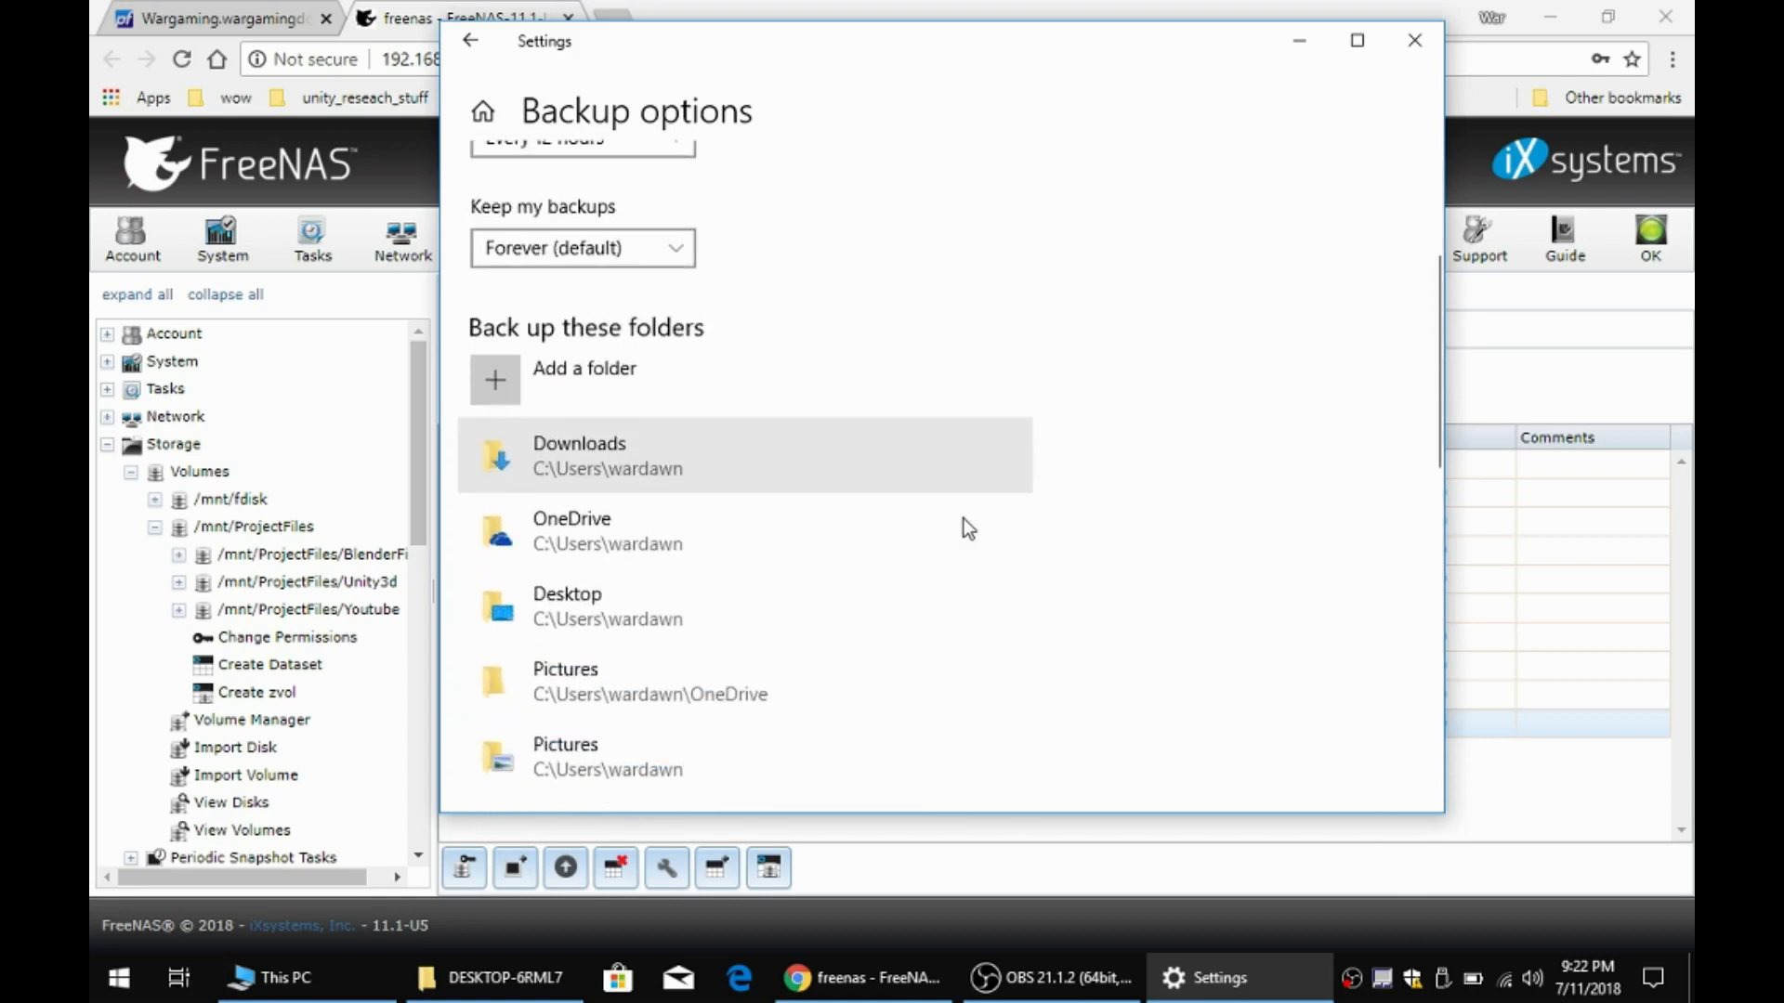
scroll(901, 548, up, 2)
scroll(900, 548, up, 6)
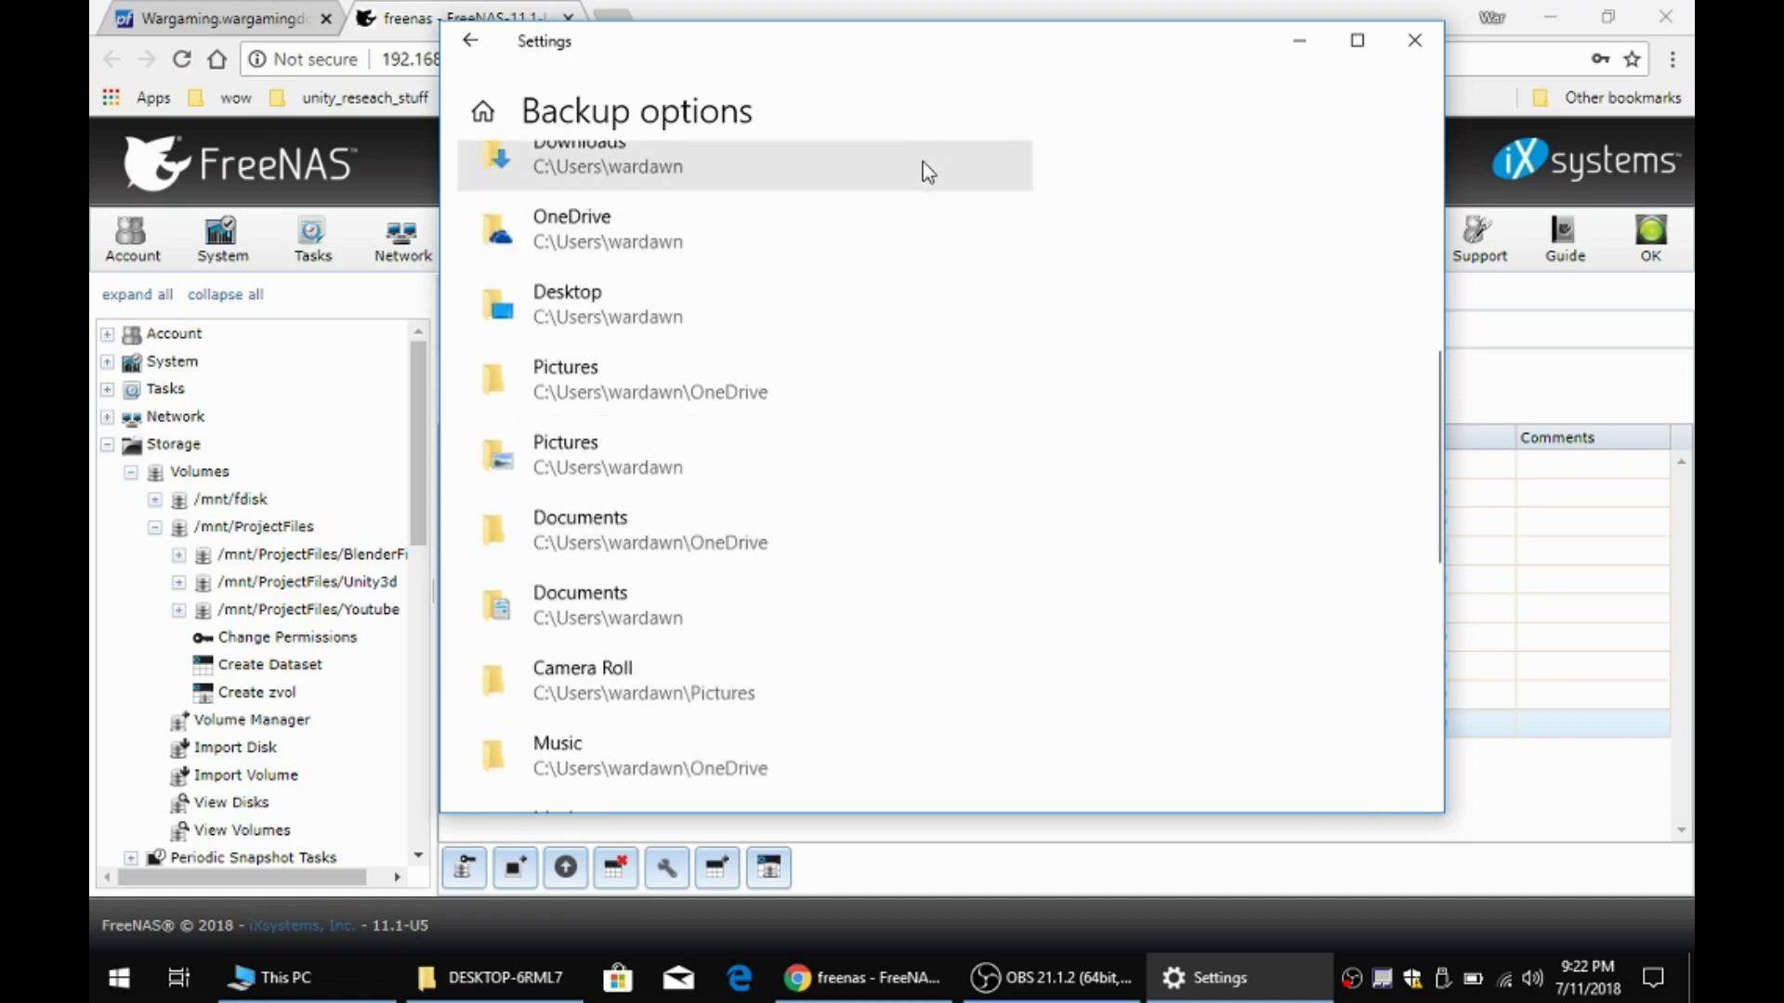
scroll(951, 591, down, 1)
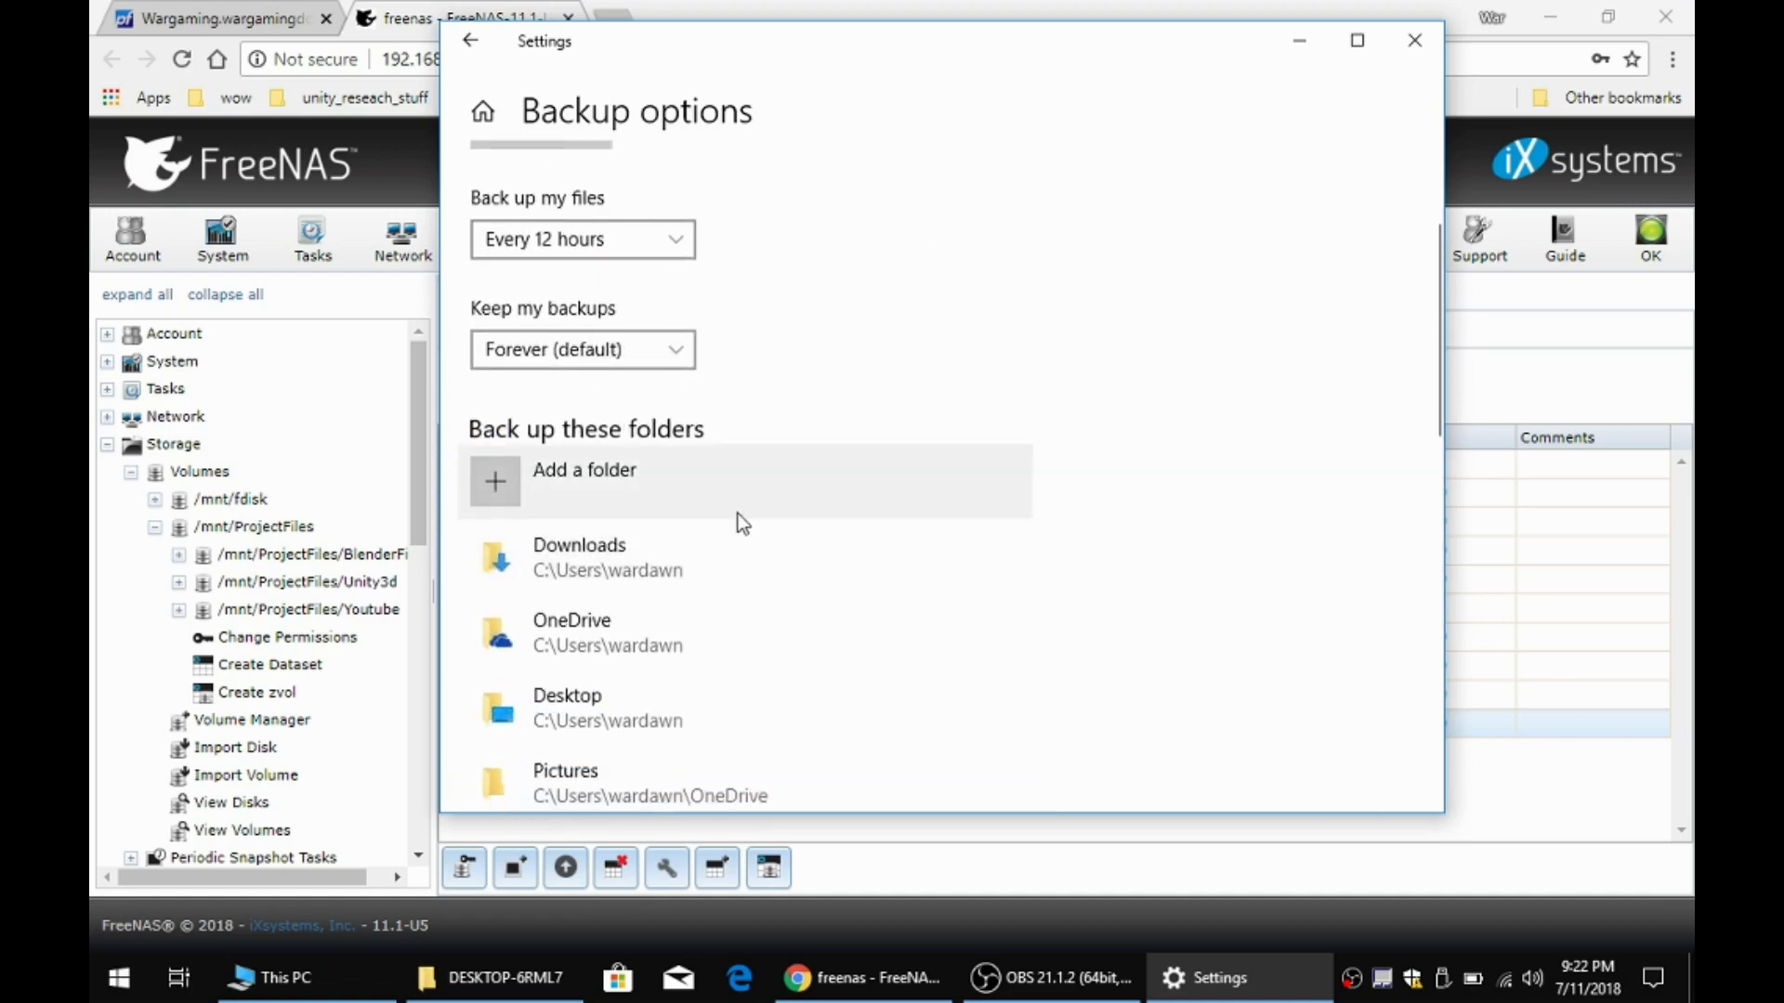
scroll(889, 555, down, 1)
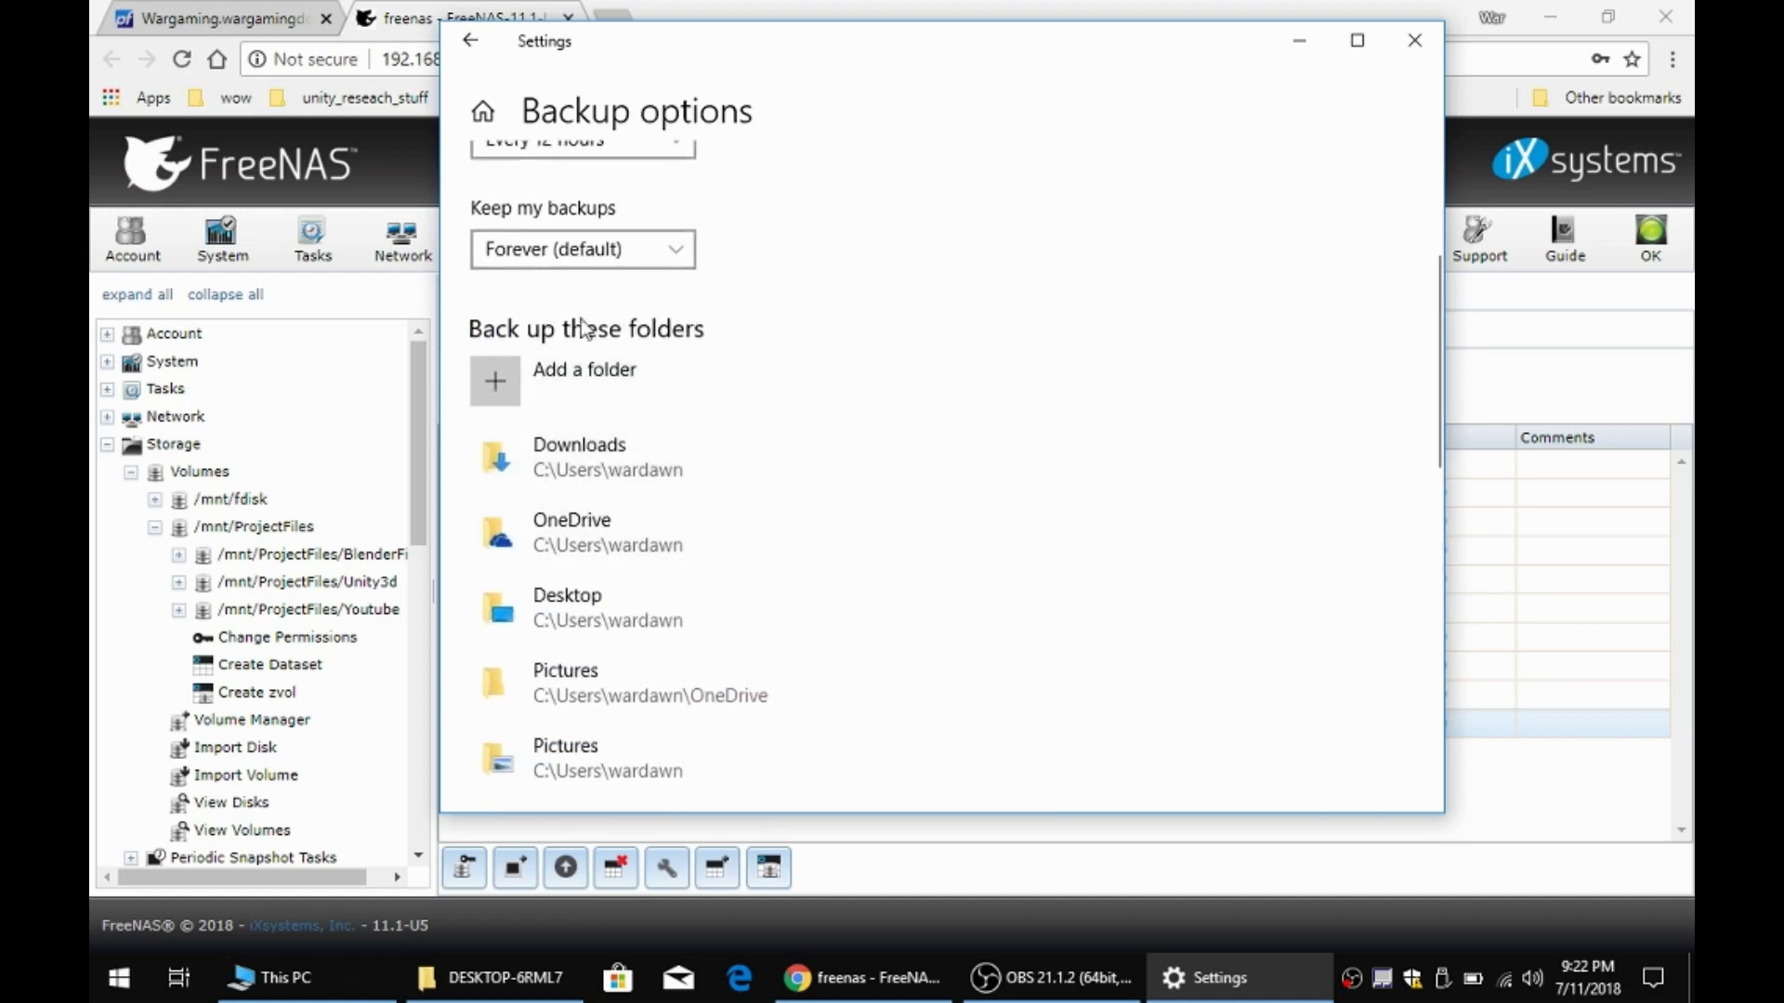
scroll(817, 395, up, 2)
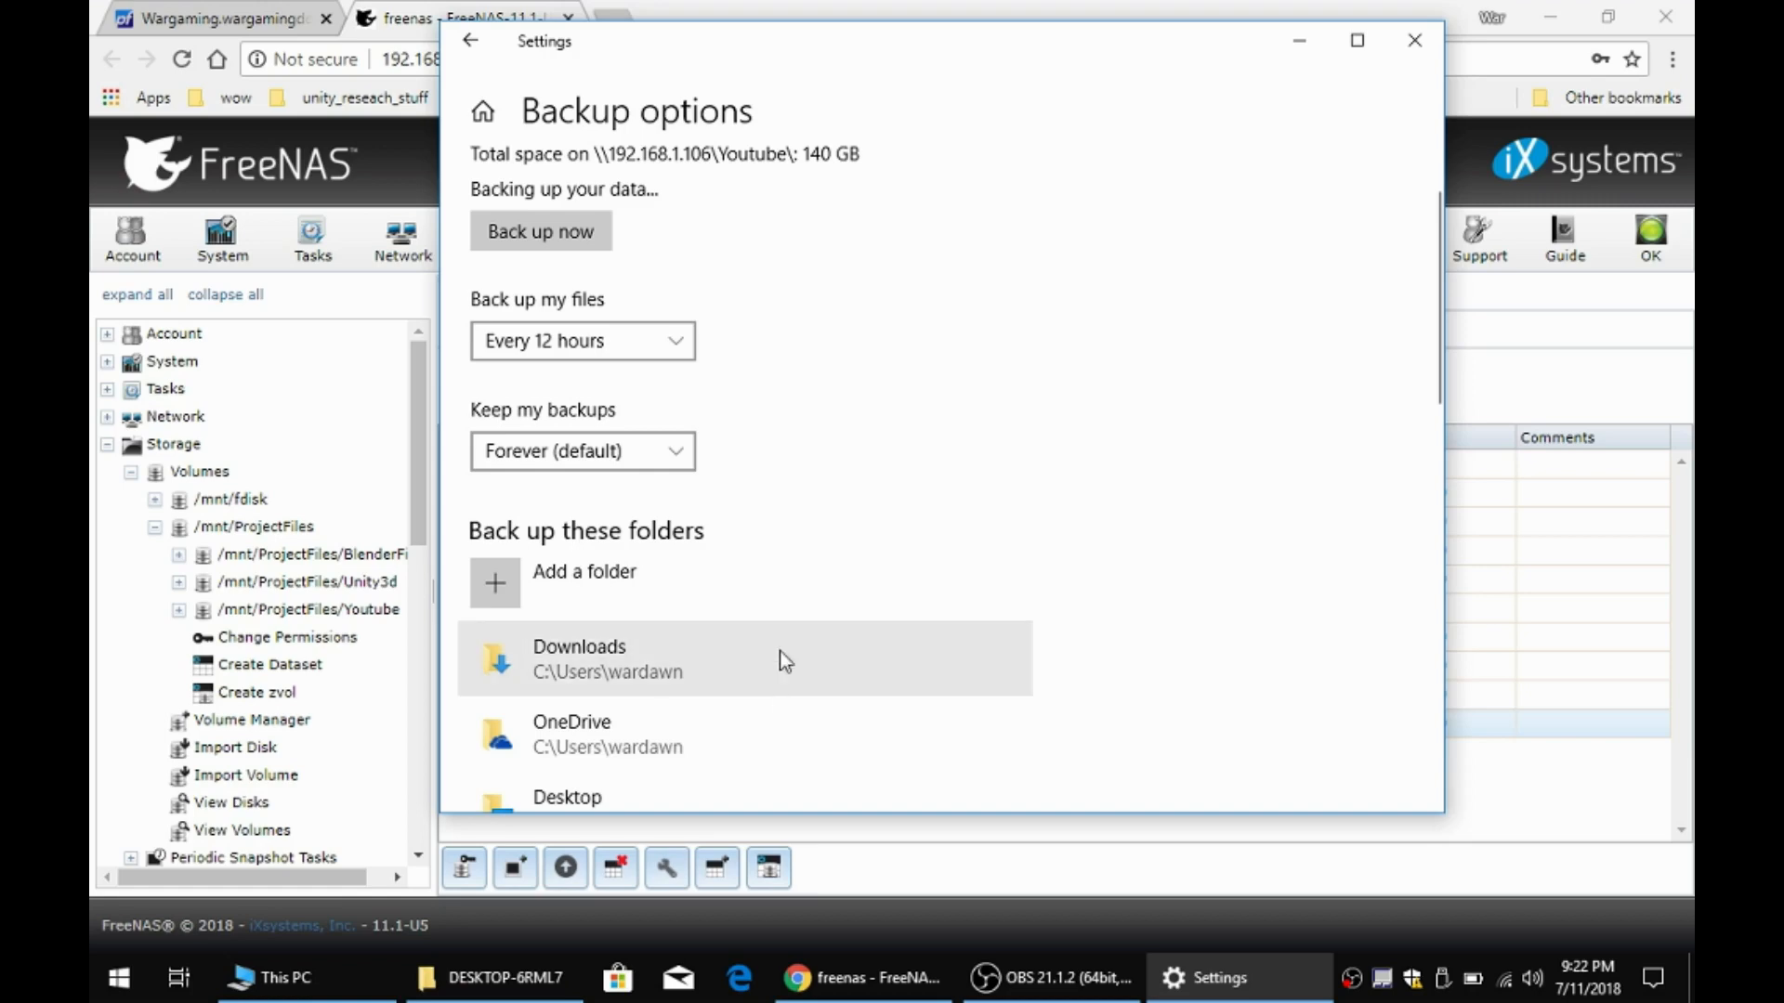
scroll(760, 685, down, 5)
scroll(751, 455, down, 4)
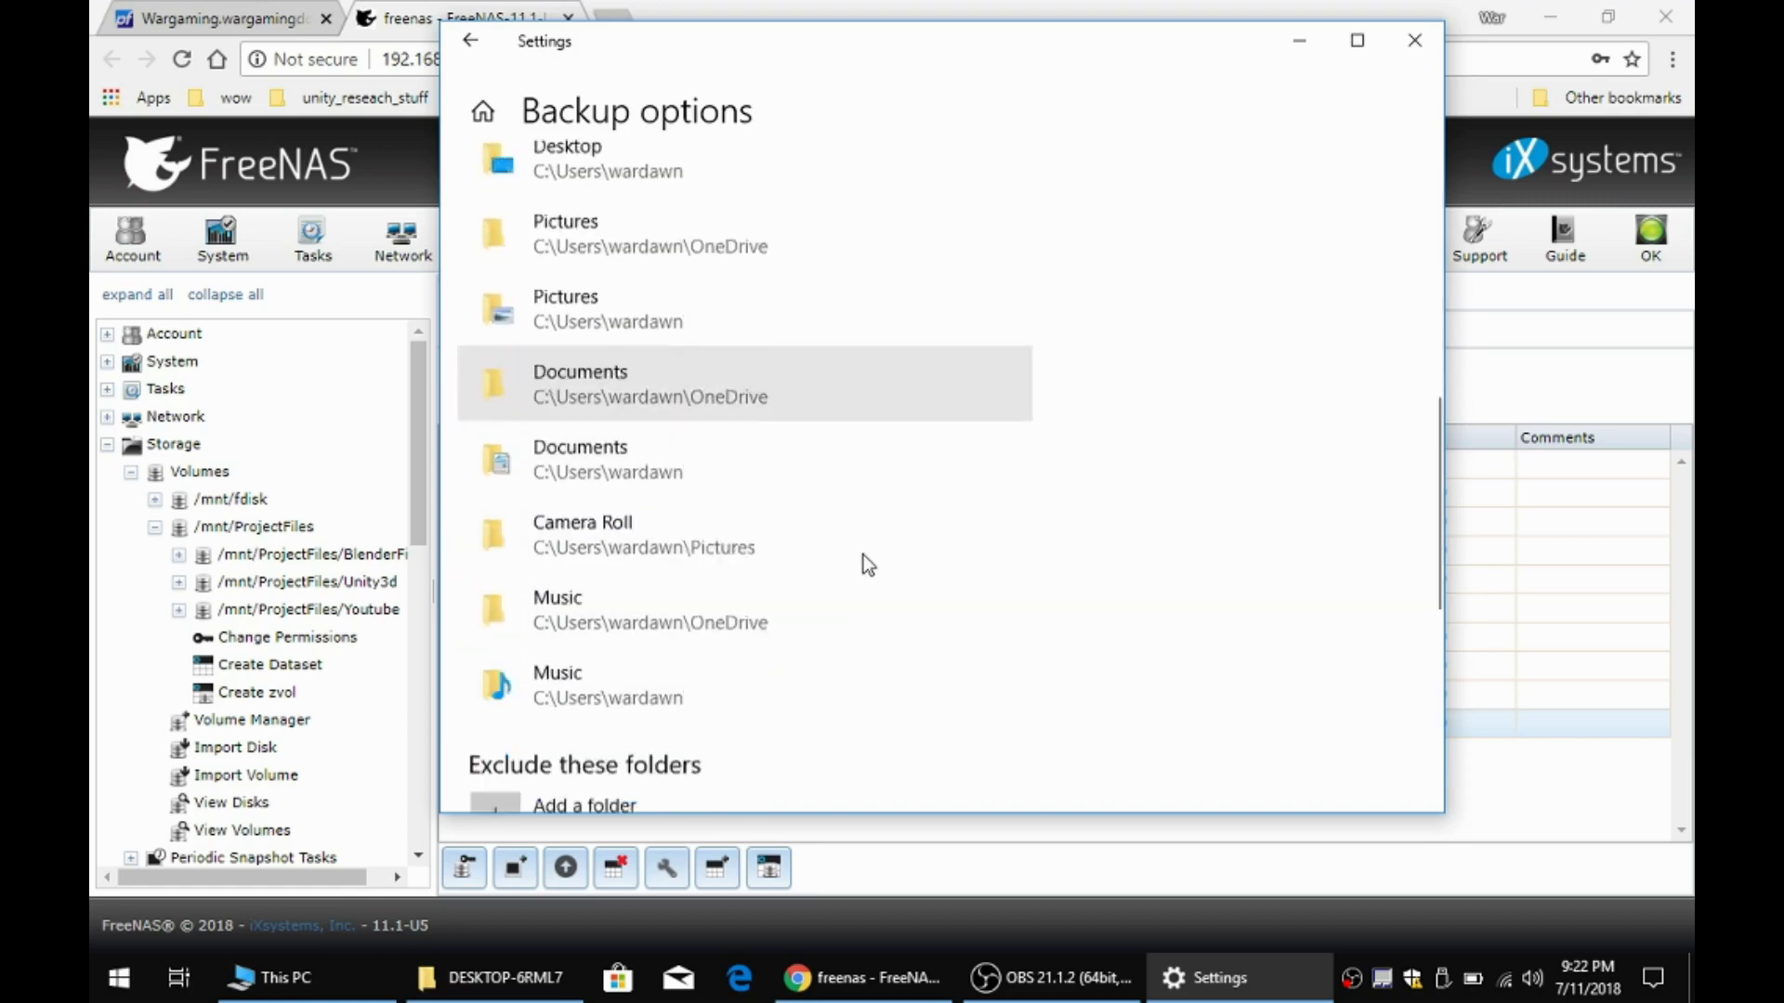
scroll(848, 521, up, 8)
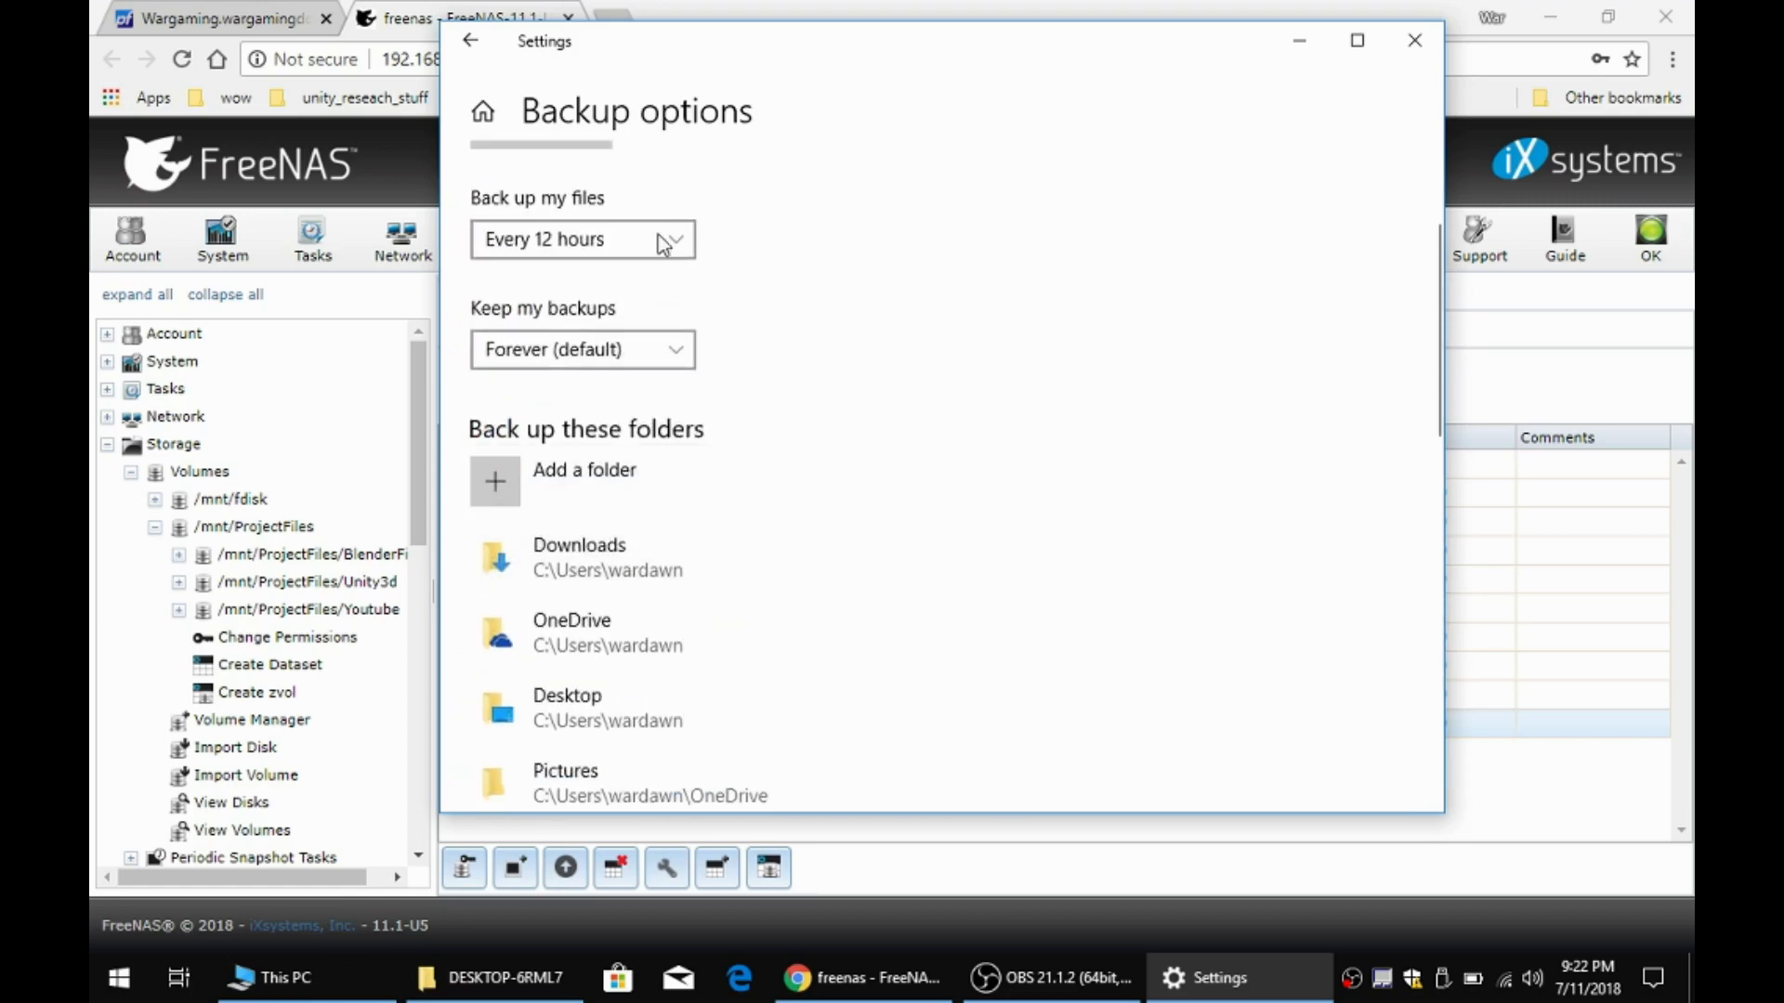
- Set the backup retention period to 3 months
scroll(779, 403, up, 2)
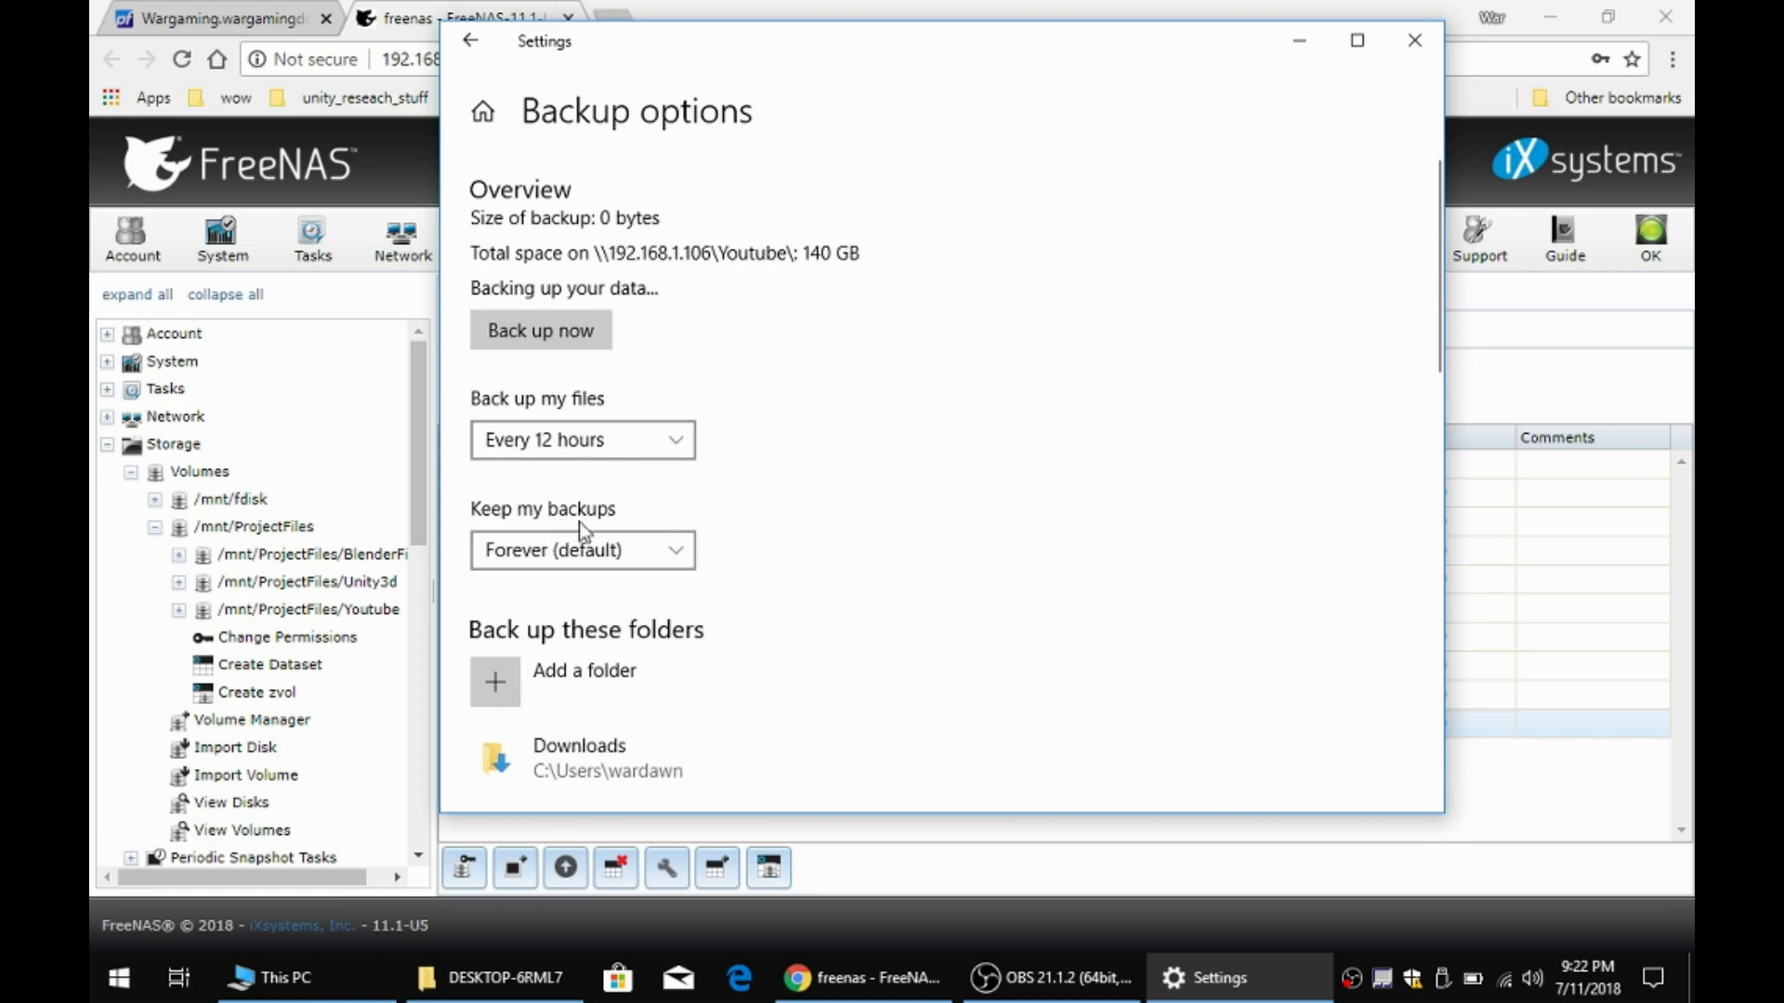
click(640, 560)
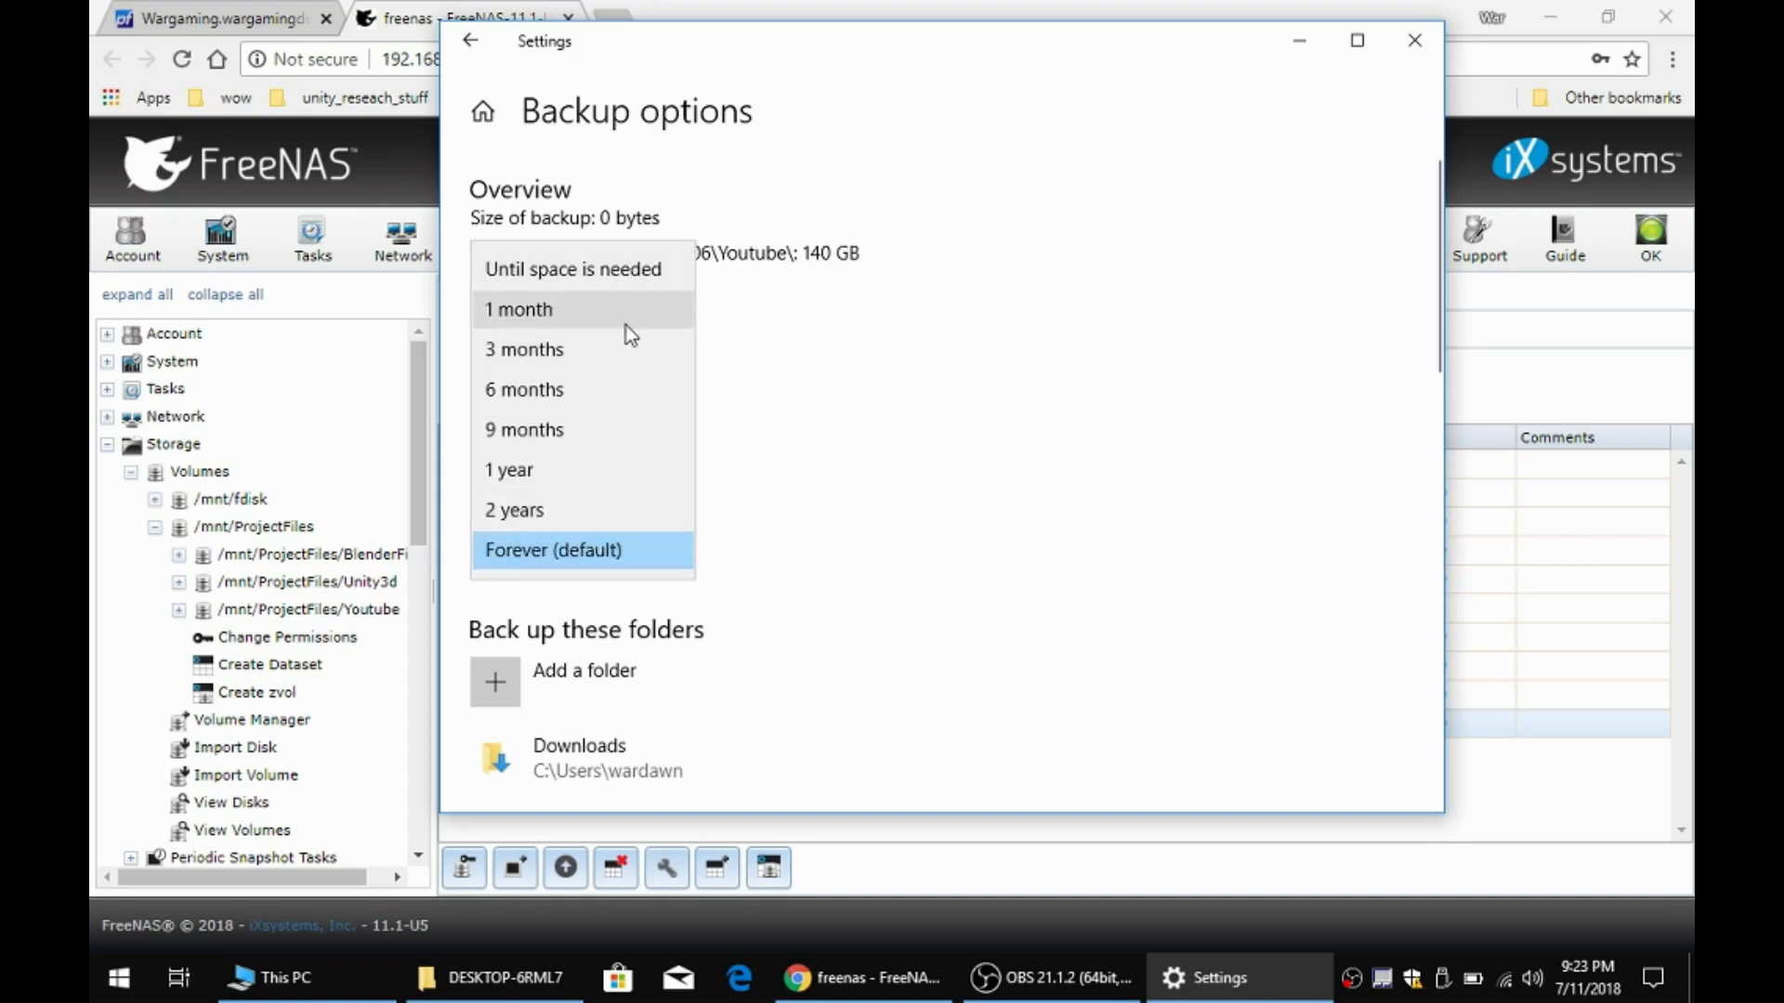
click(638, 351)
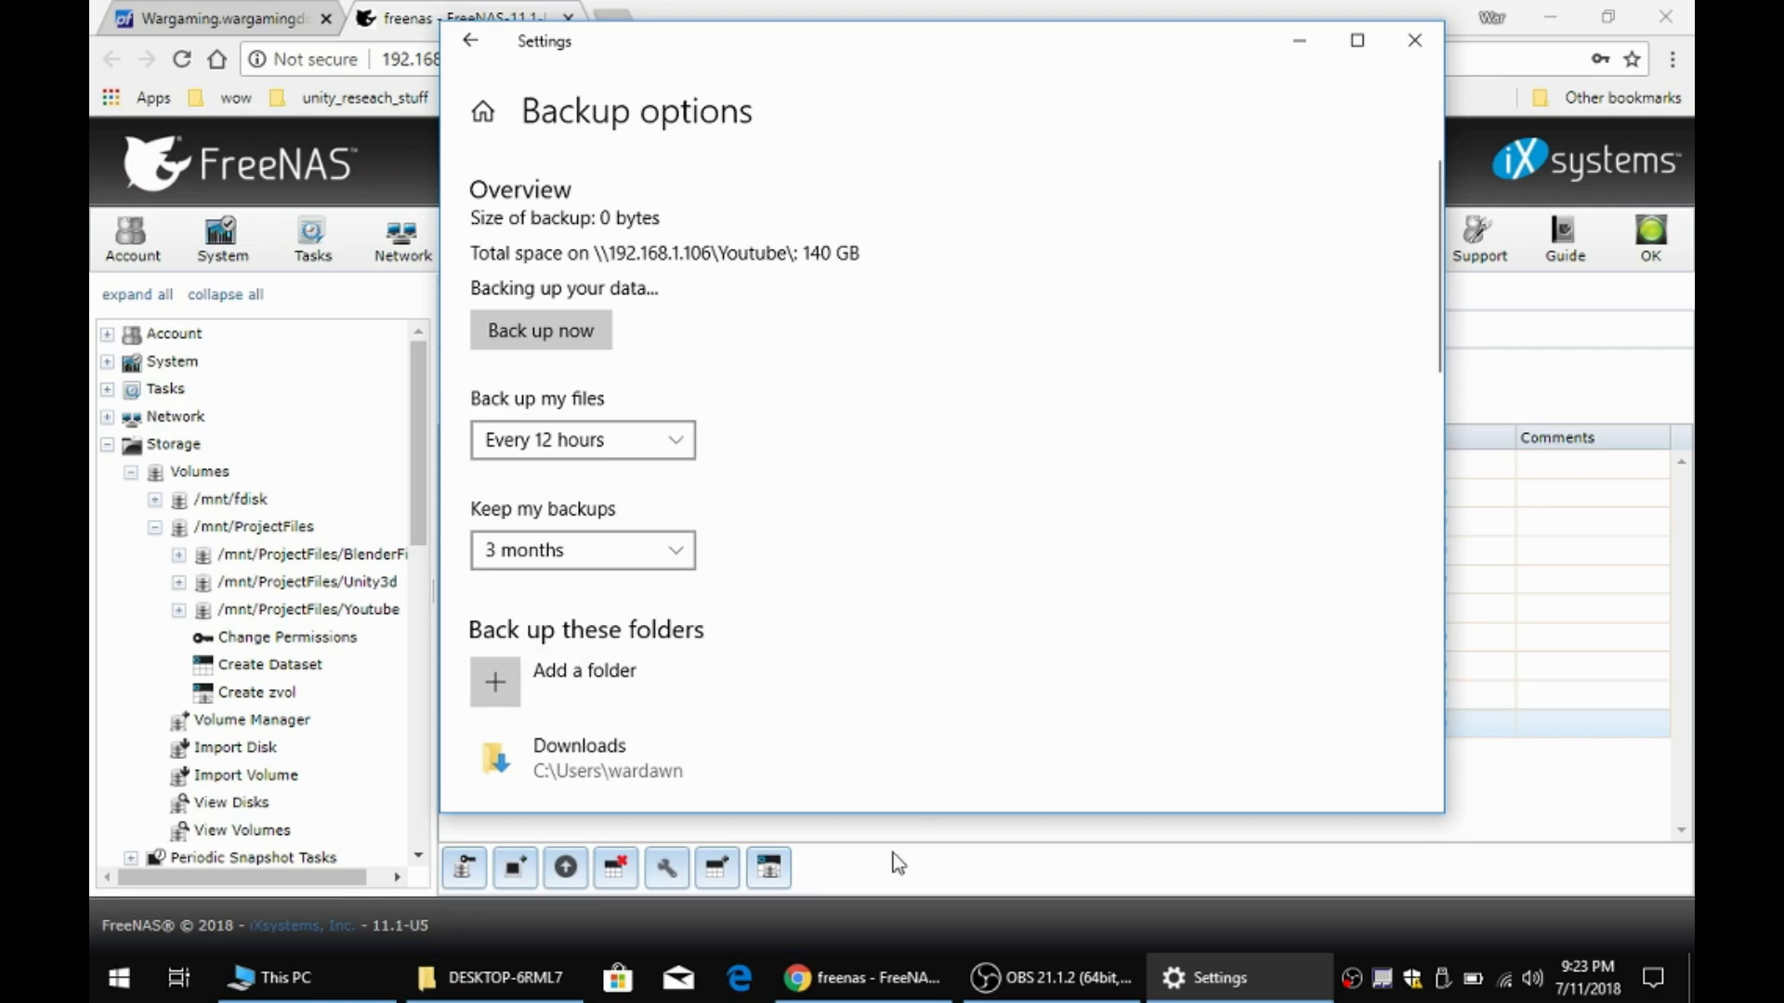
- Switch to File Explorer and look inside the user's backup folder on the Youtube share for the computer's folder
click(522, 968)
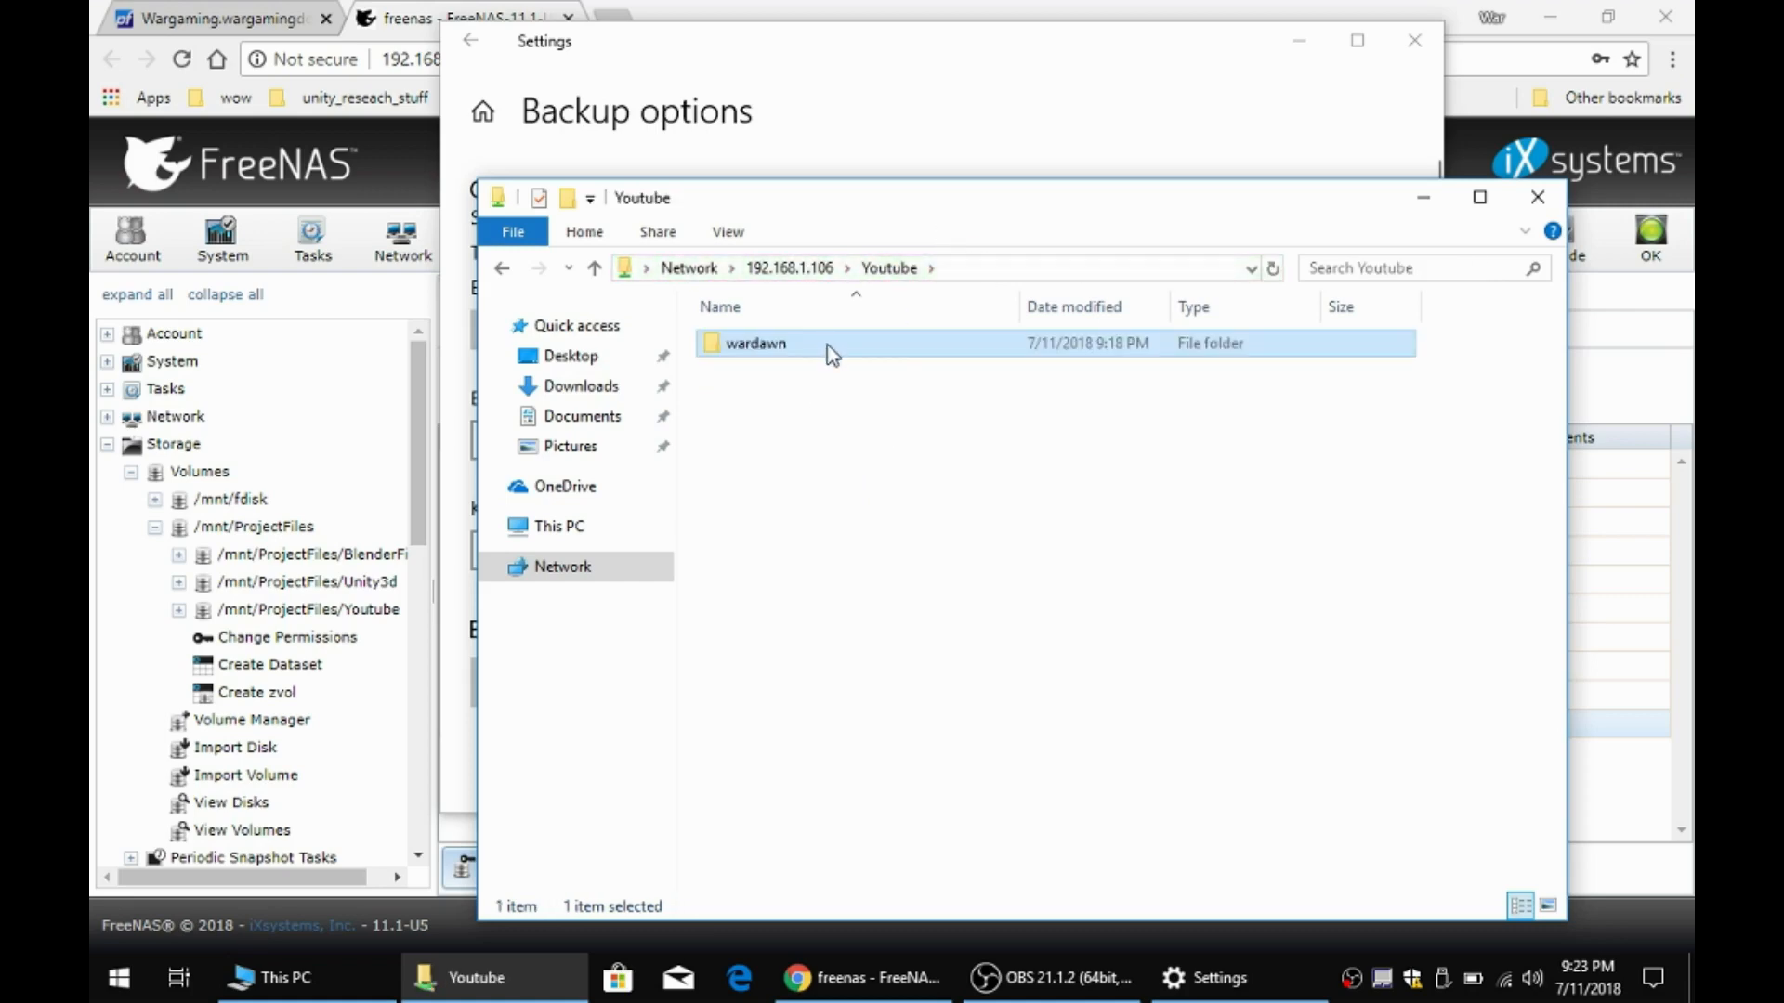
right_click(827, 346)
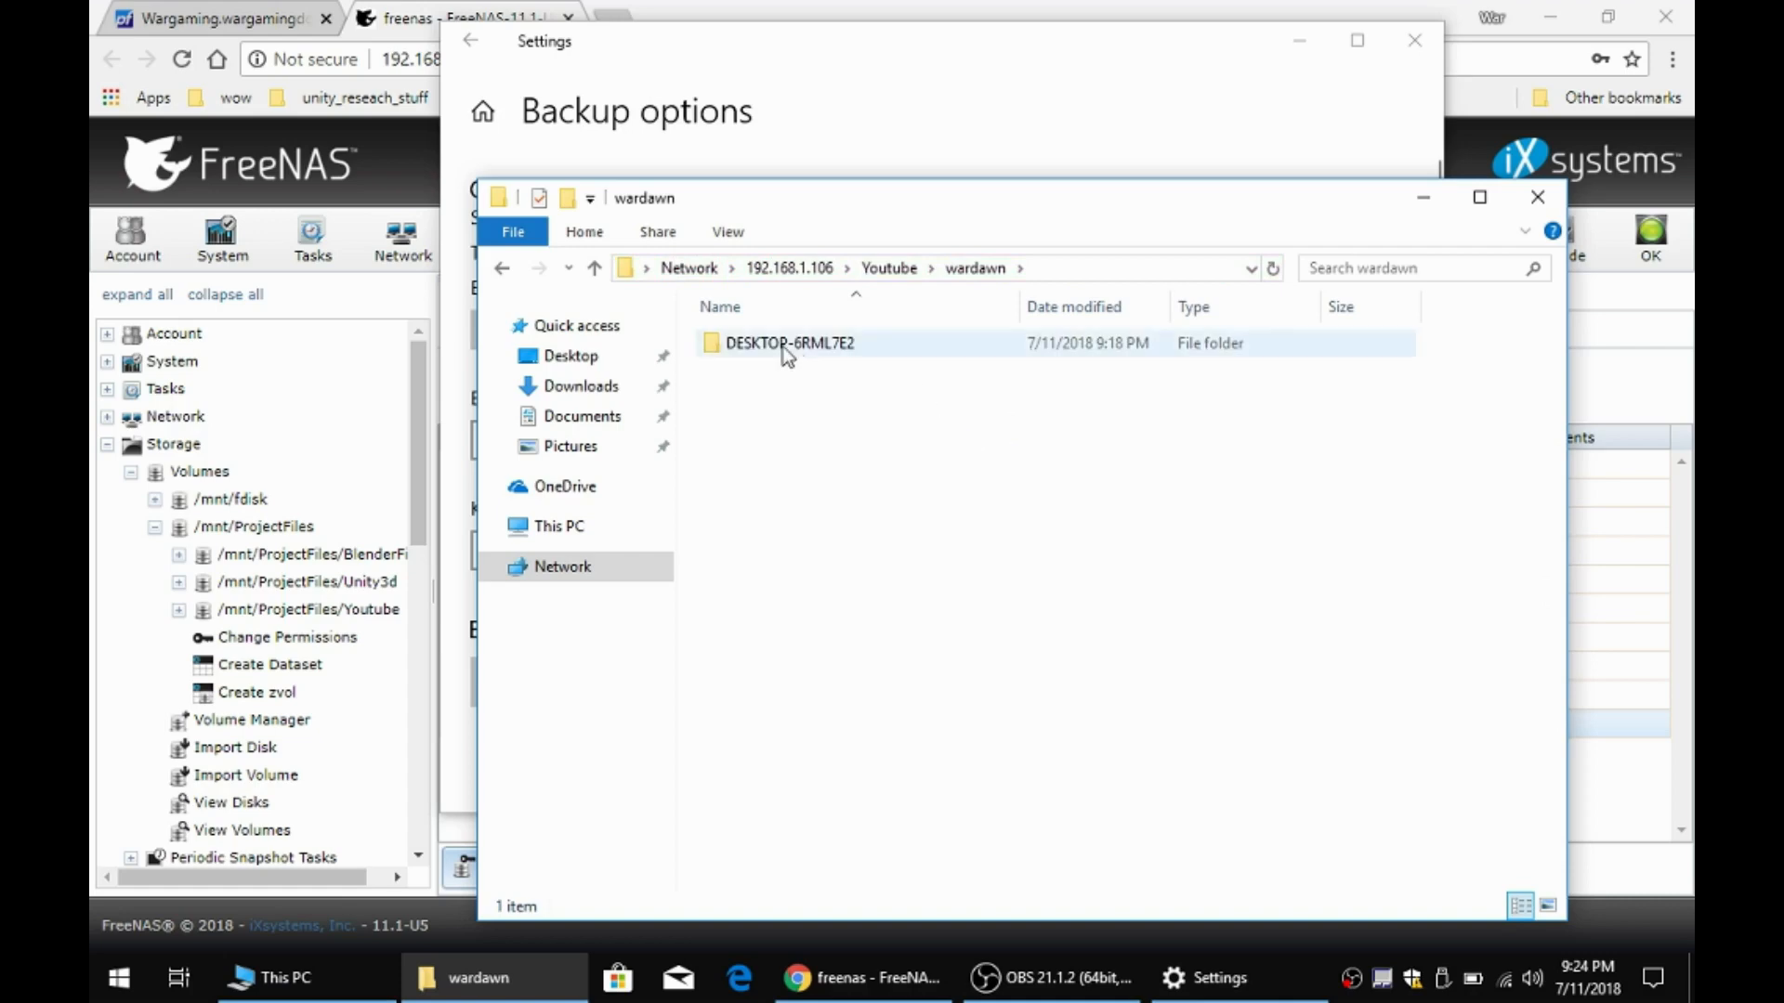
click(806, 343)
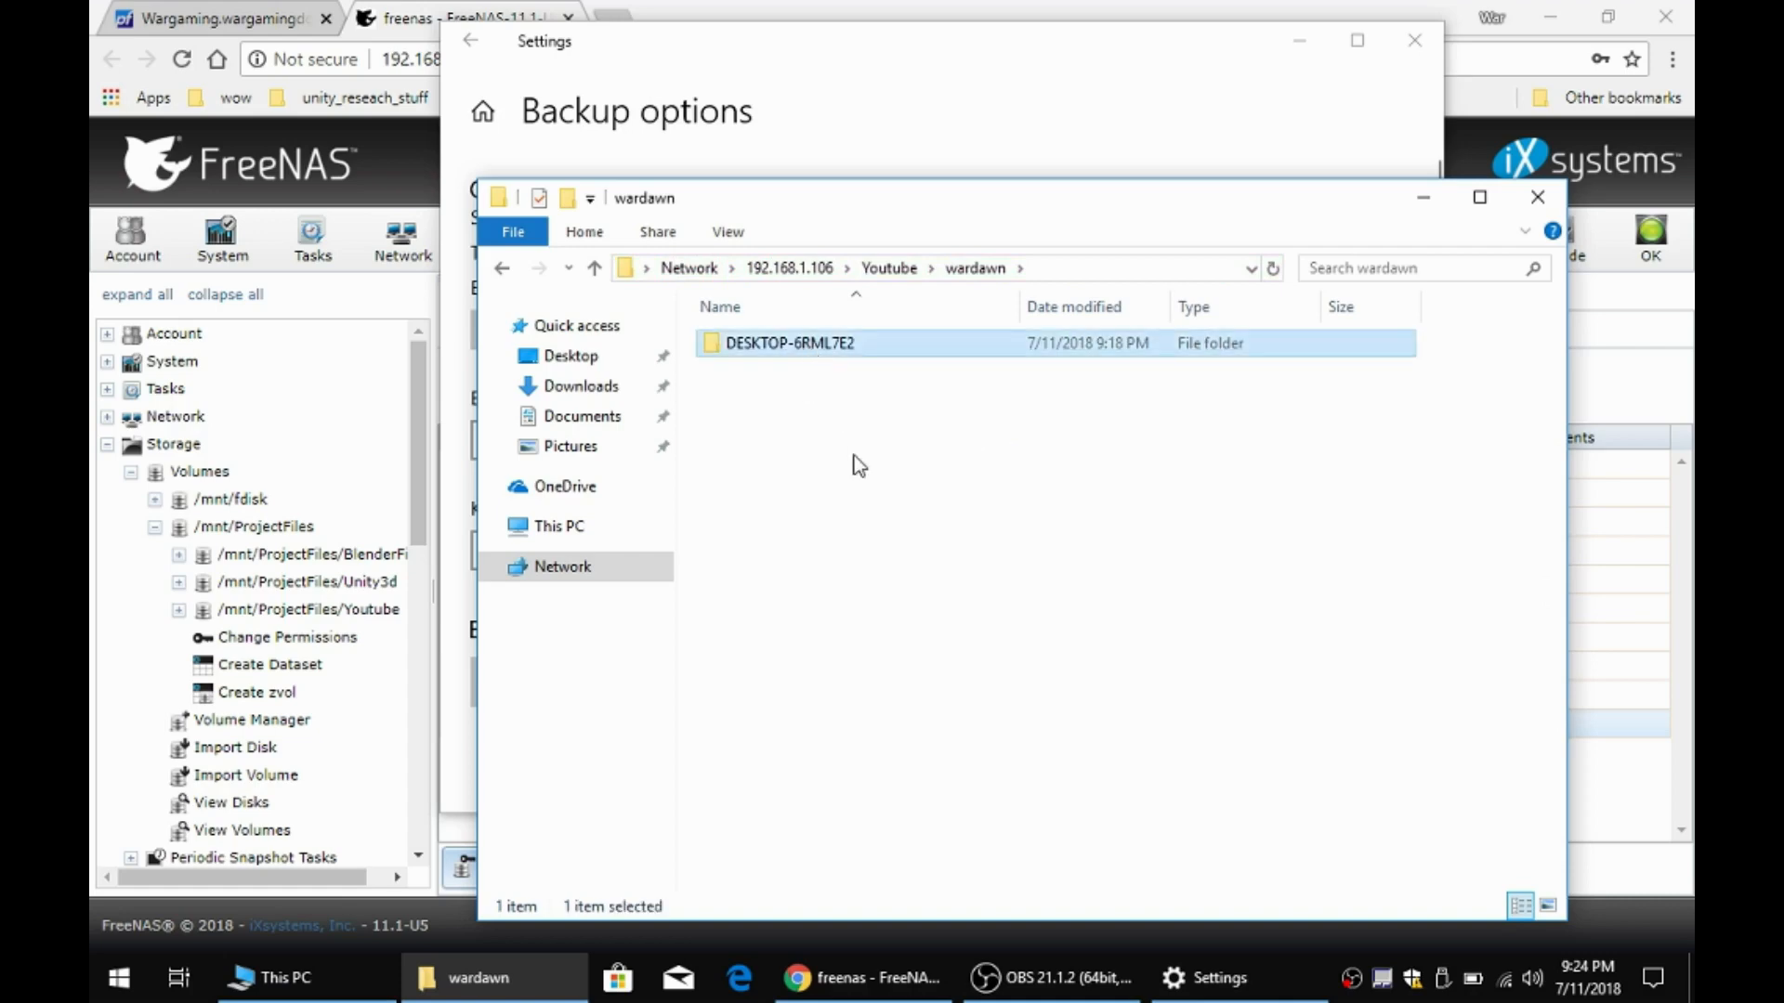
click(857, 448)
click(837, 348)
click(878, 429)
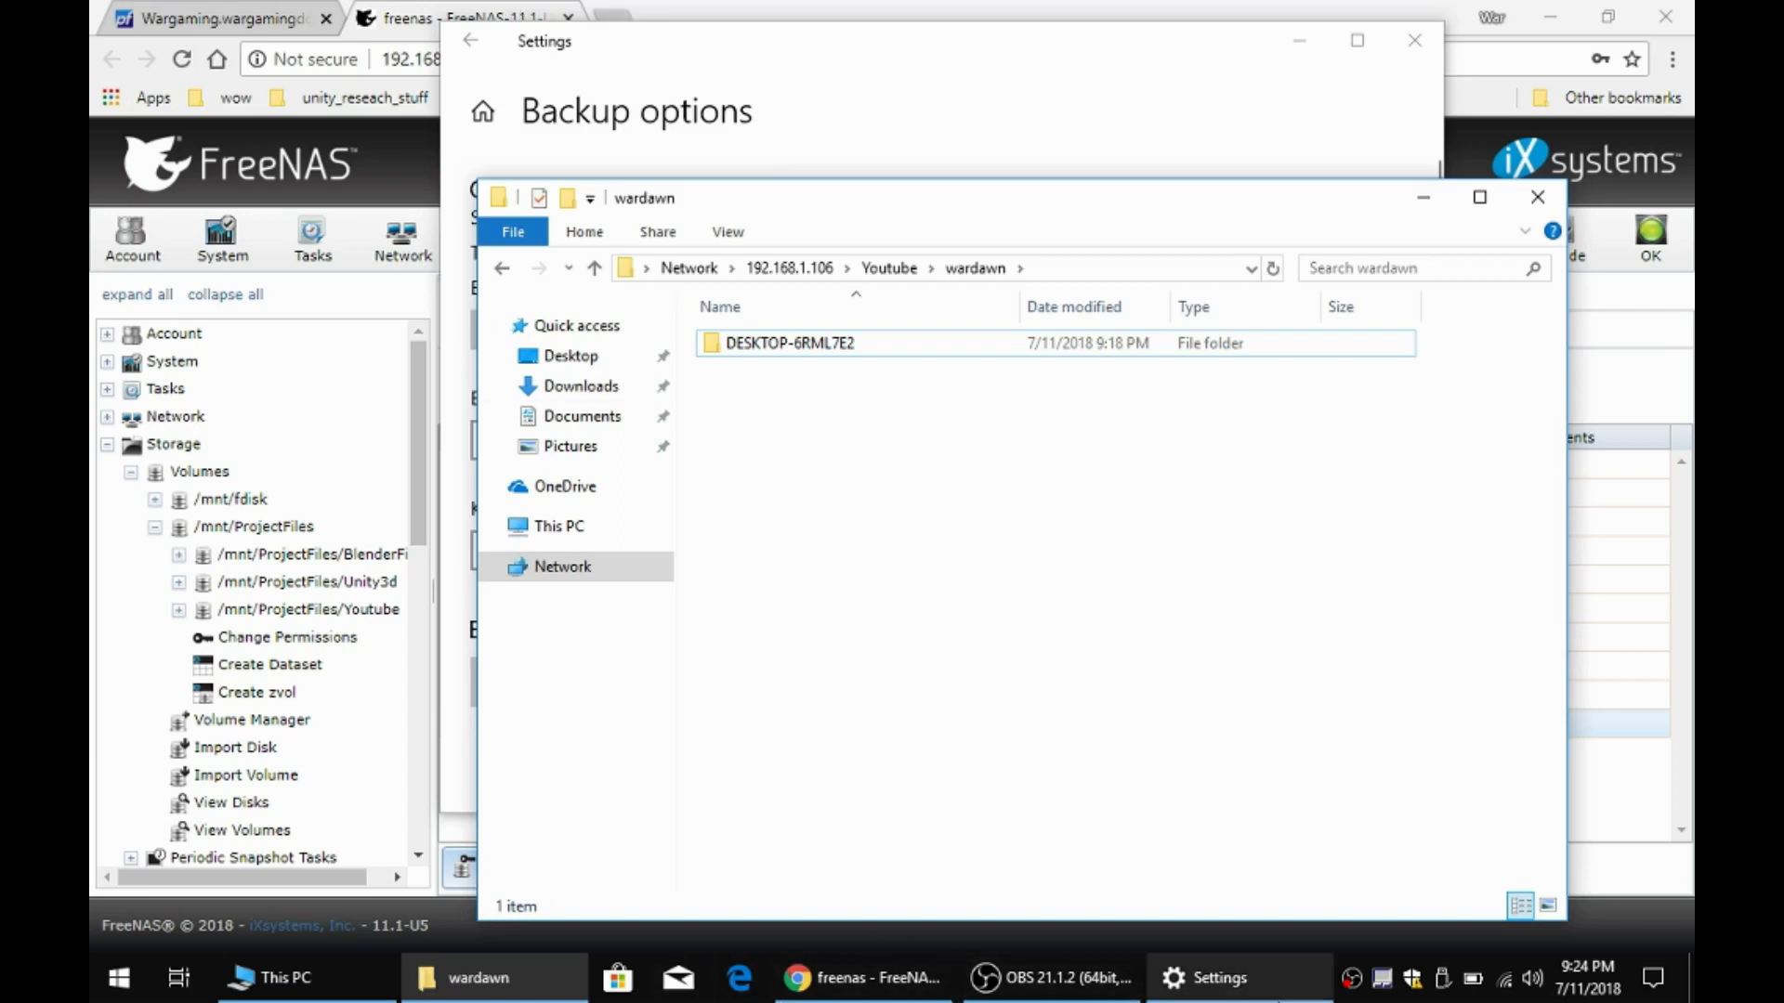
- Switch back to Windows Settings and open the Backup page under Update & Security
click(1265, 992)
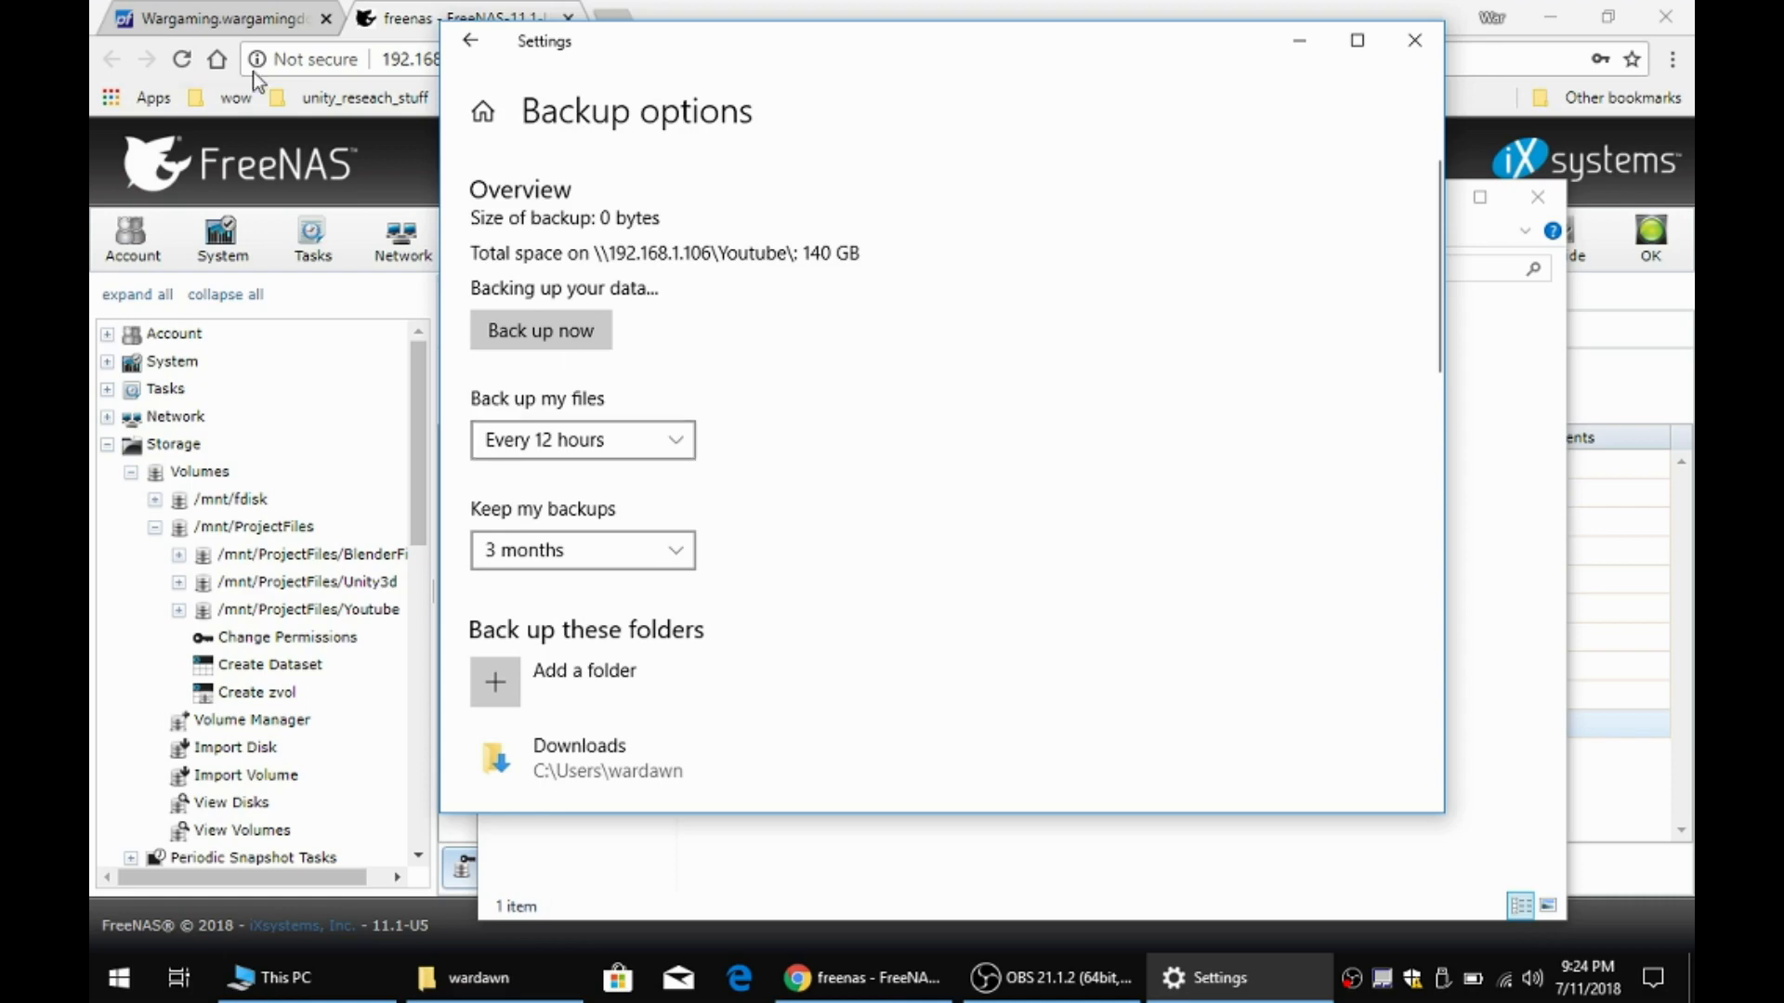
click(482, 114)
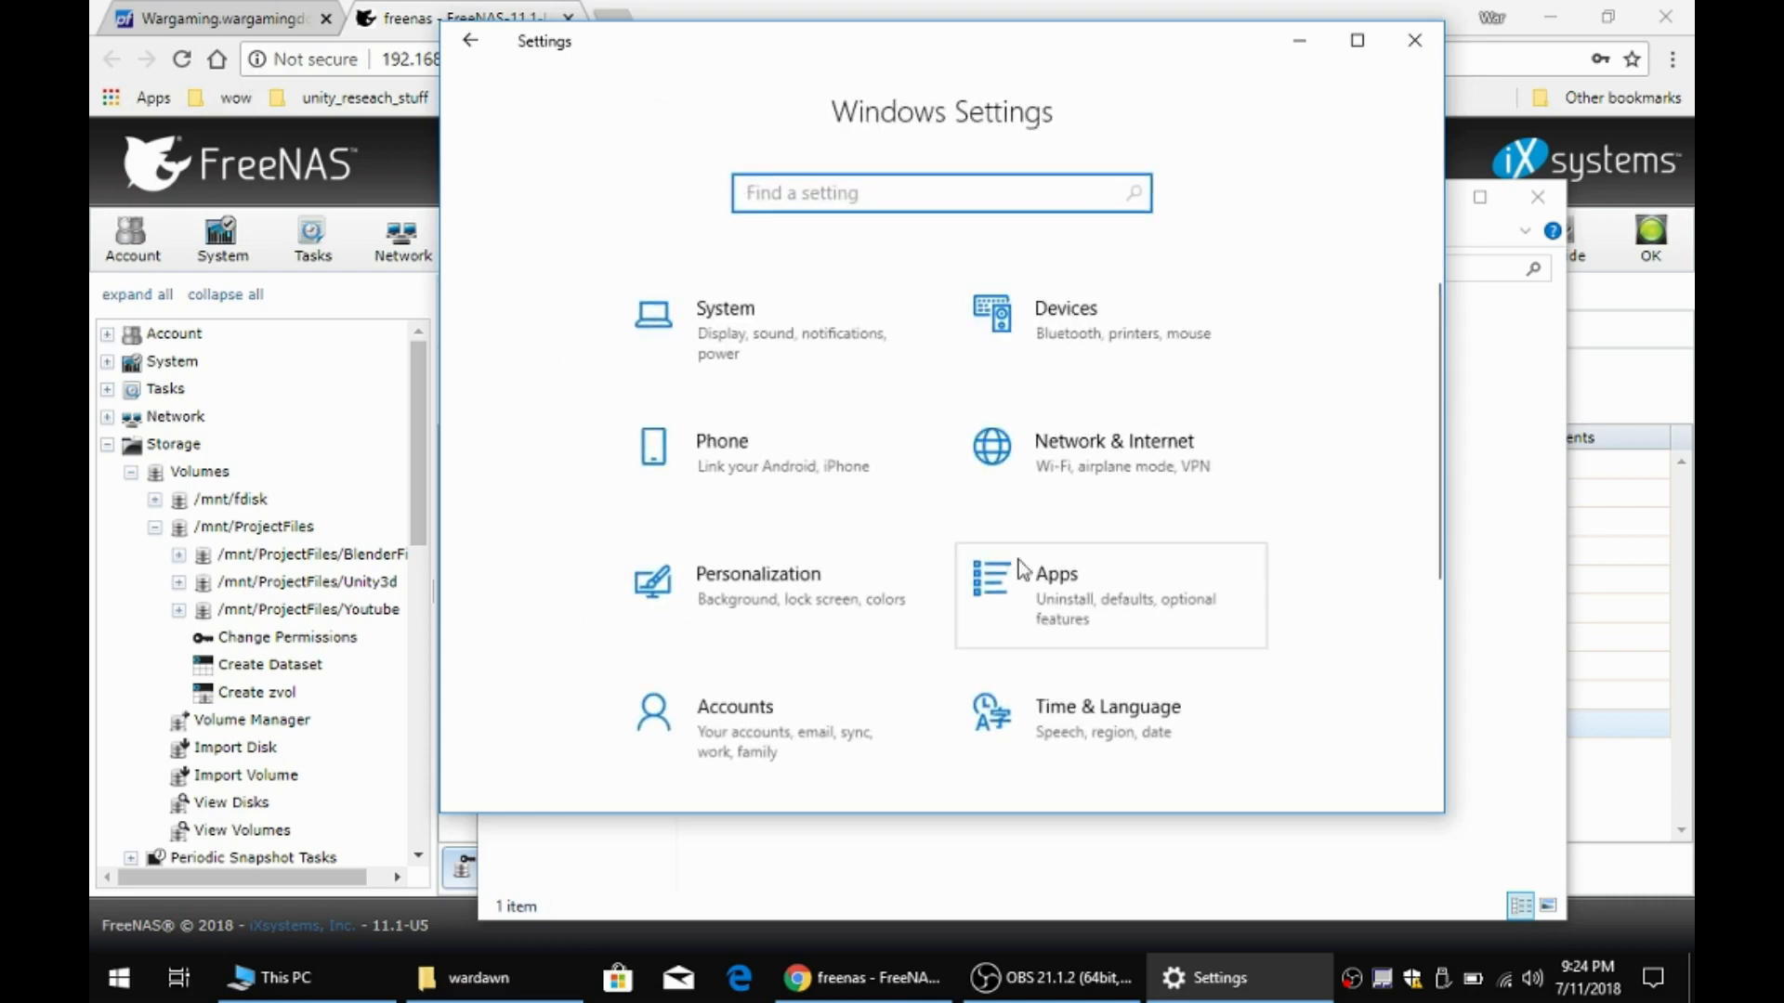
scroll(767, 739, down, 3)
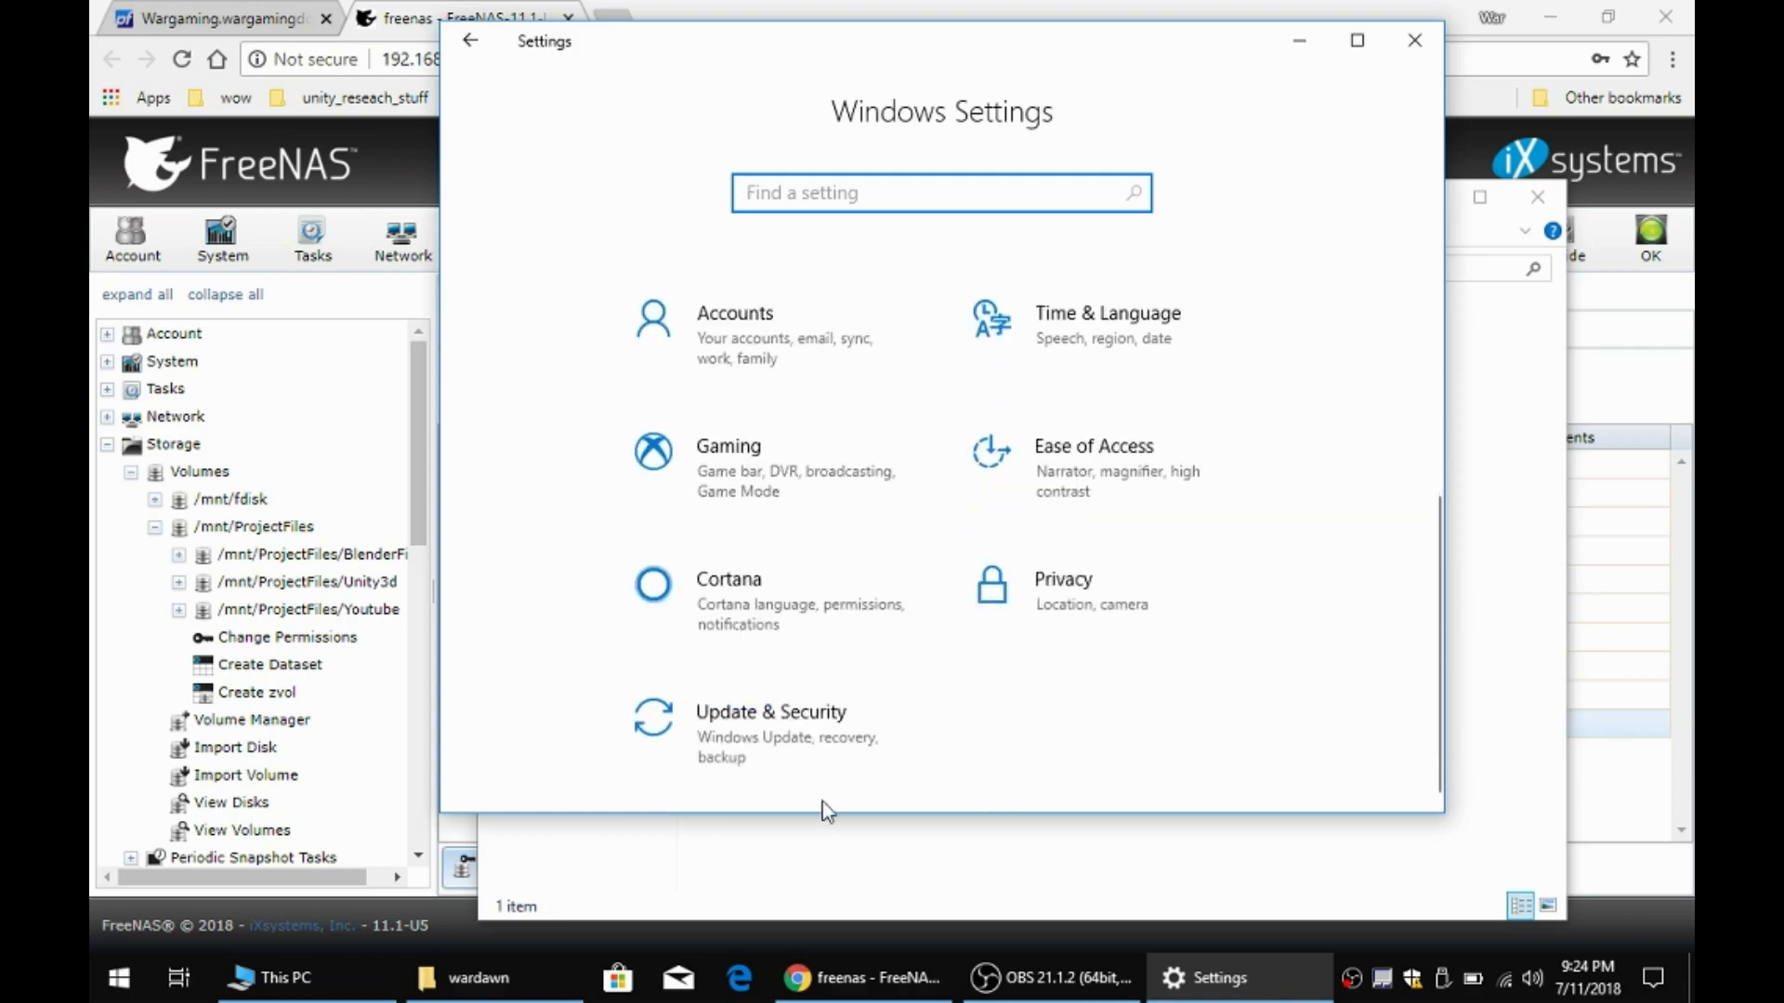
click(805, 754)
click(613, 418)
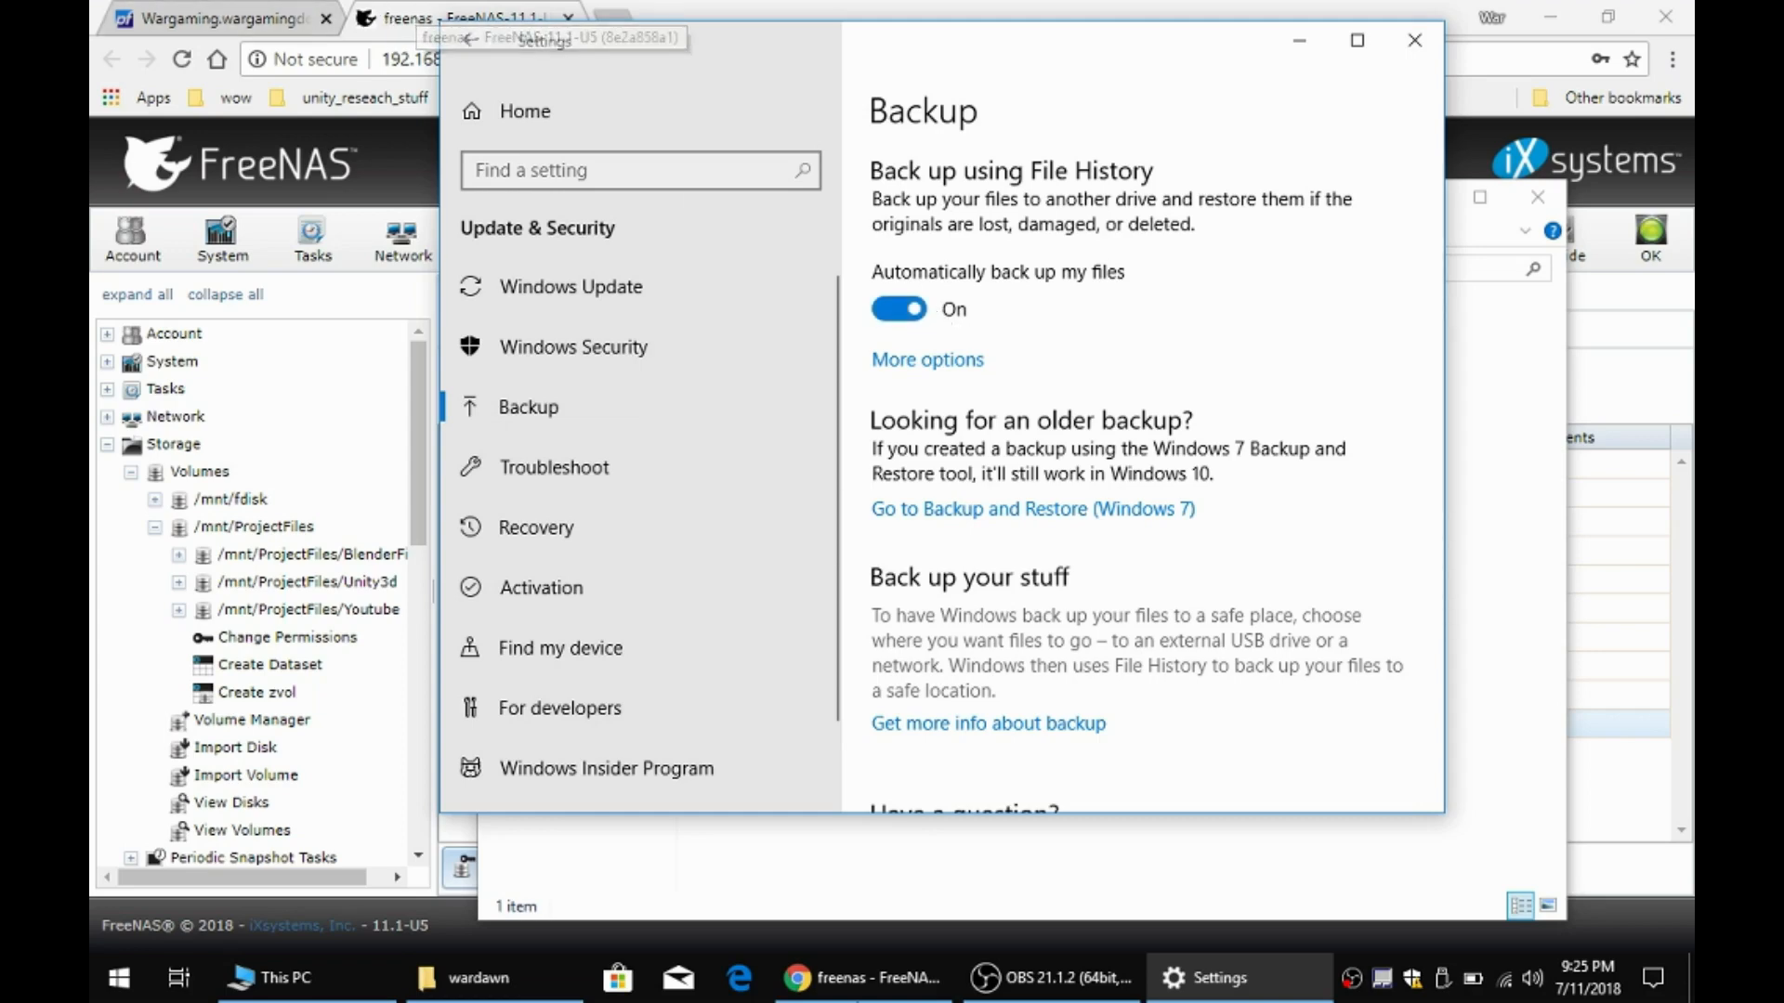
- Inspect the contents of the DESKTOP-6RML7E2 backup folder in File Explorer and return to Windows Settings
click(535, 971)
double_click(911, 342)
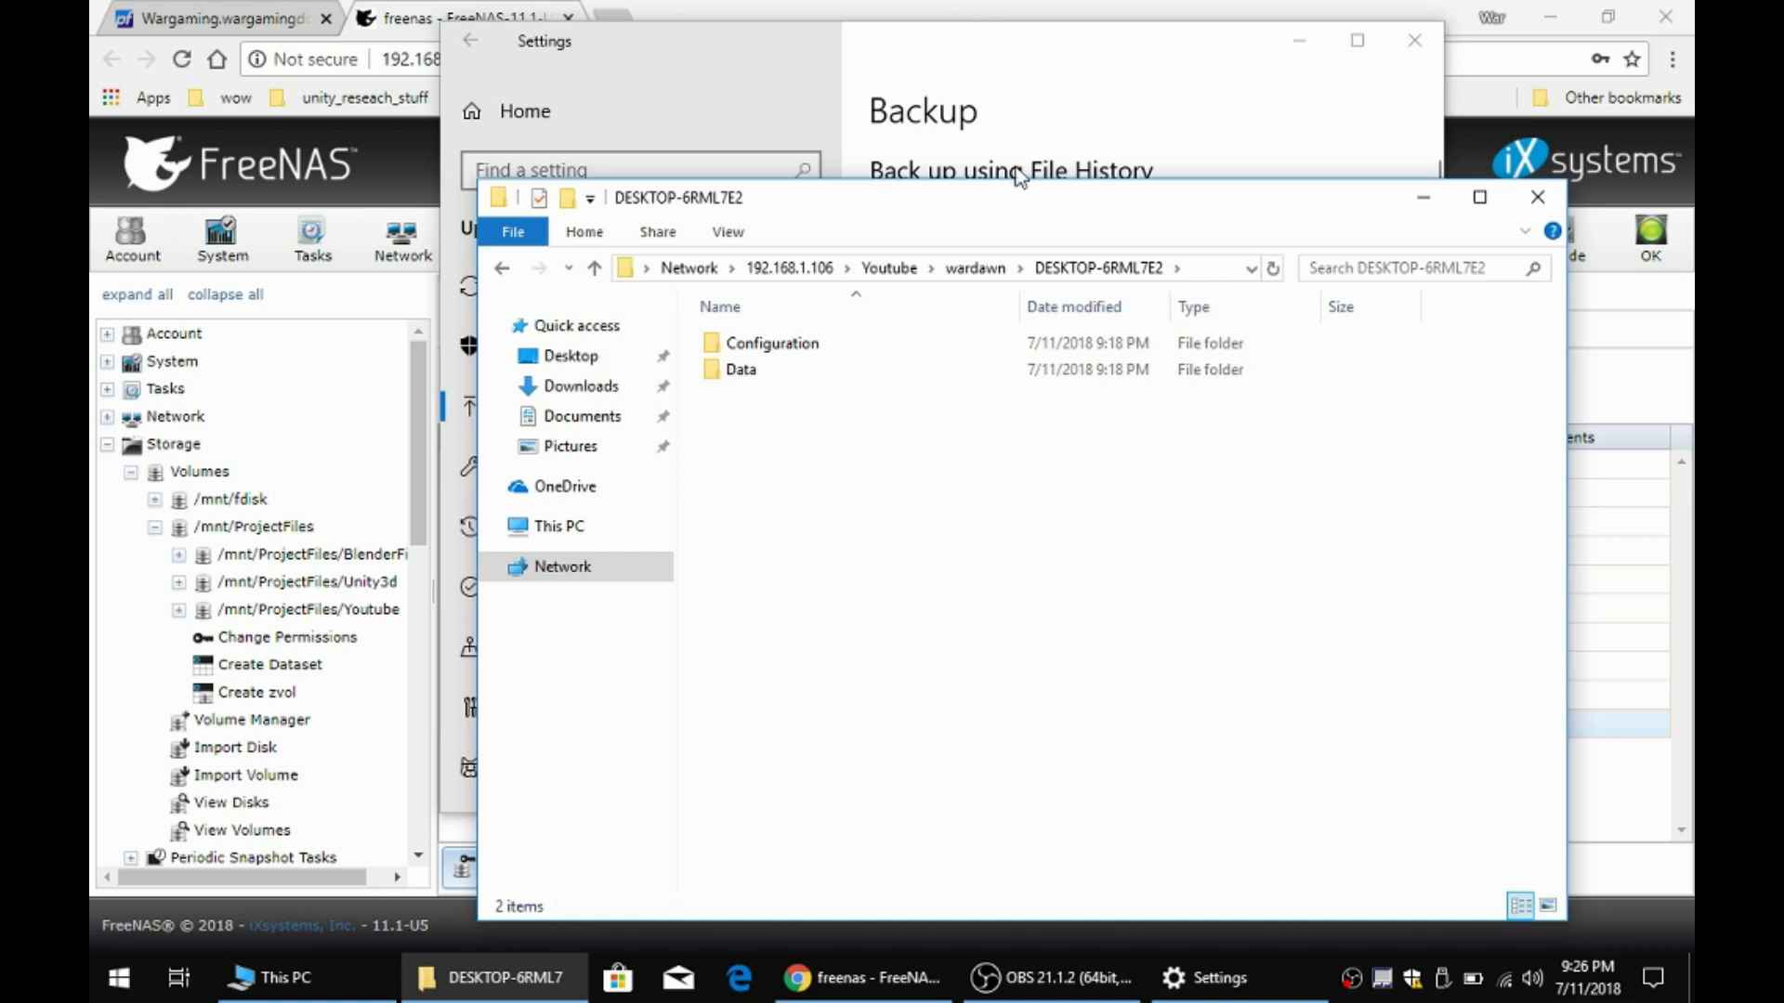
click(972, 78)
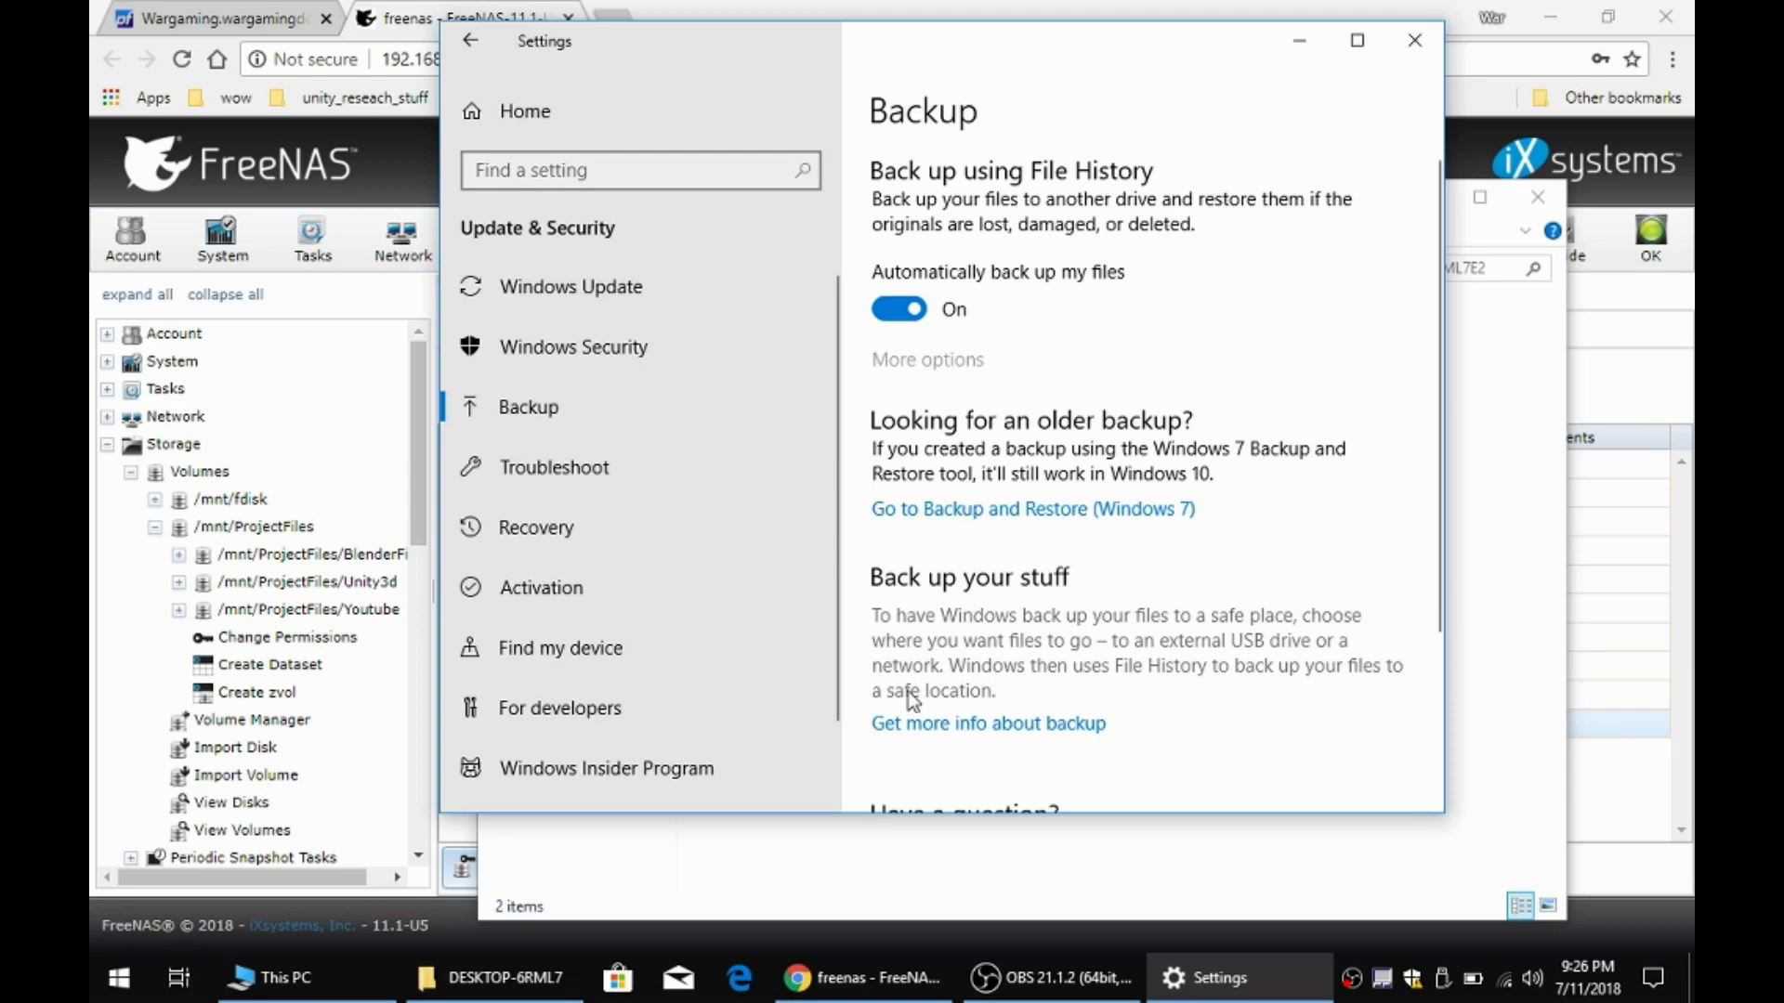
- Open the additional File History options and view the available backup frequencies without changing the current one
click(930, 367)
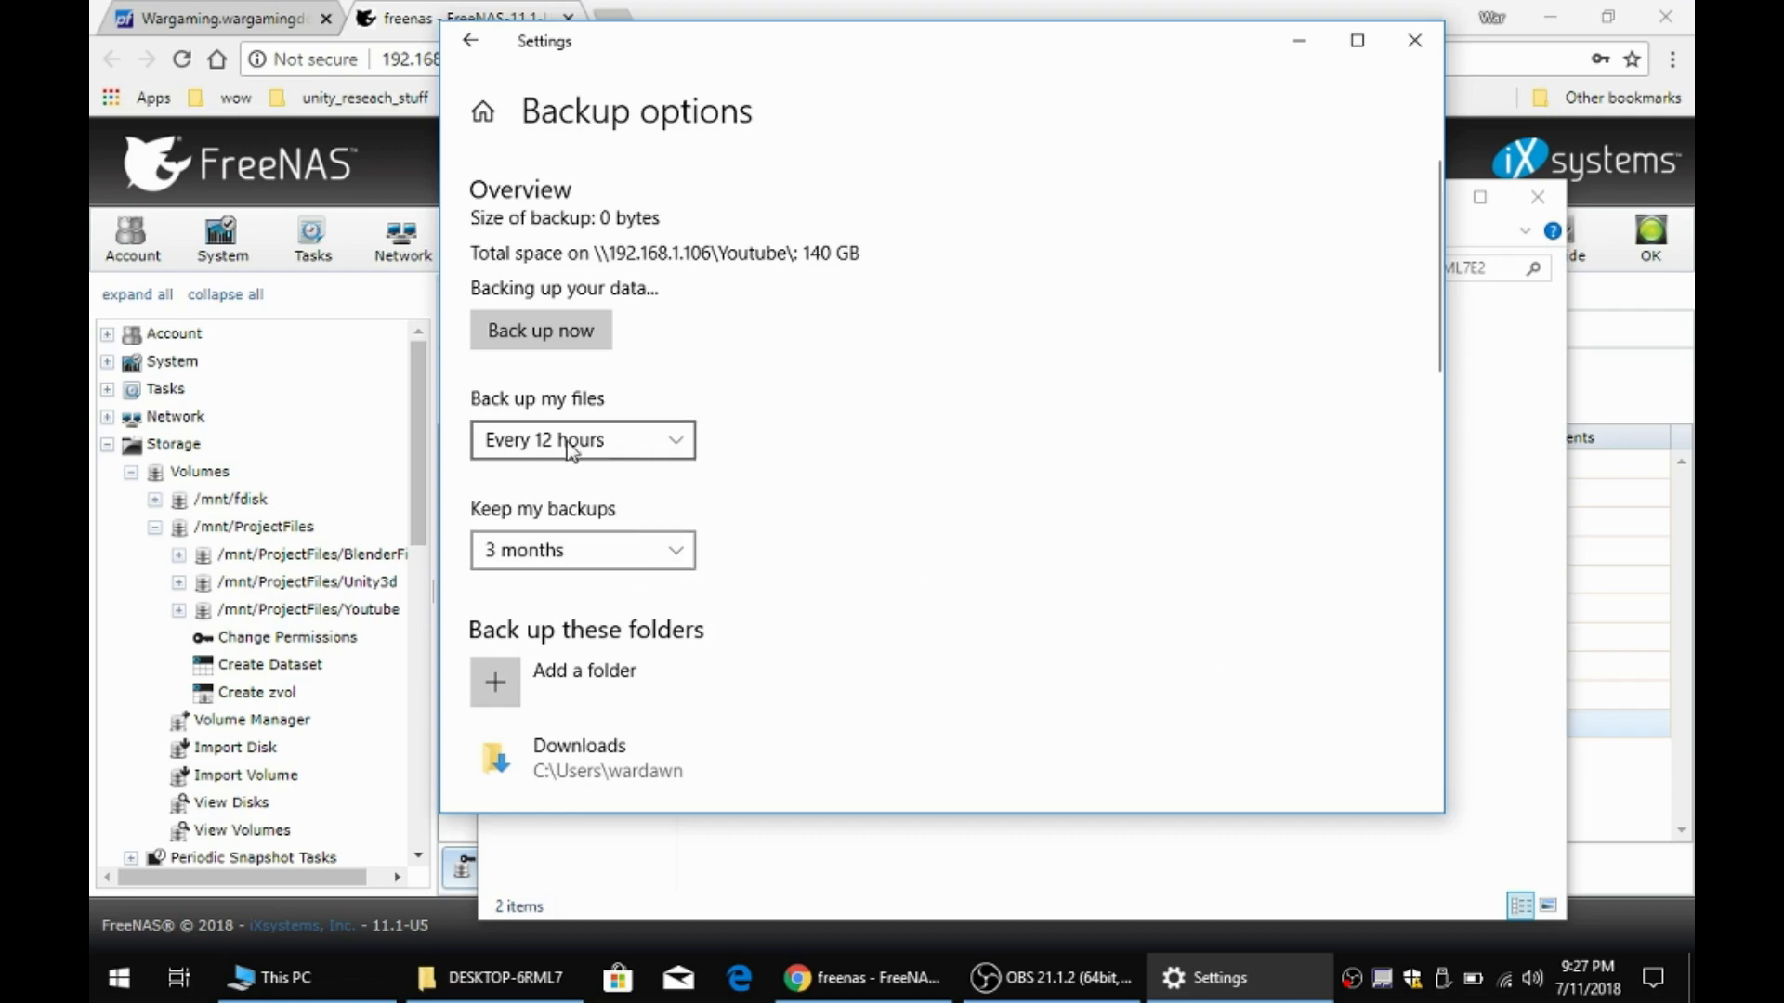
click(605, 427)
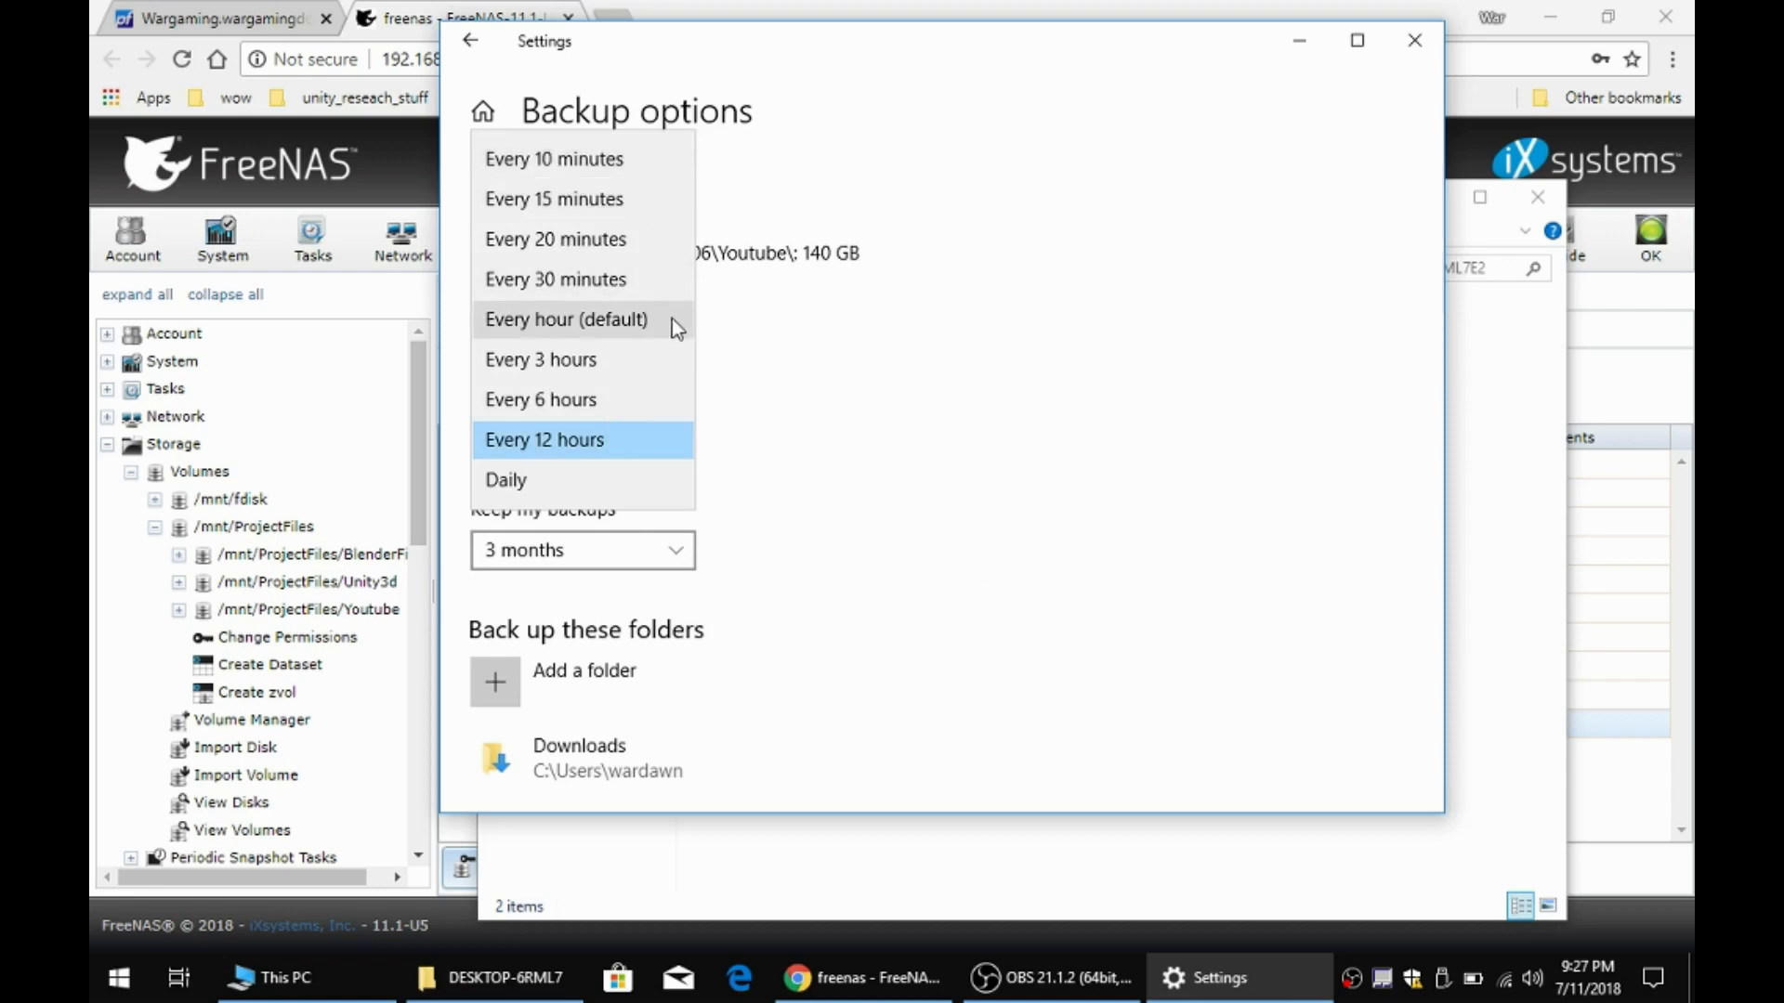
click(985, 435)
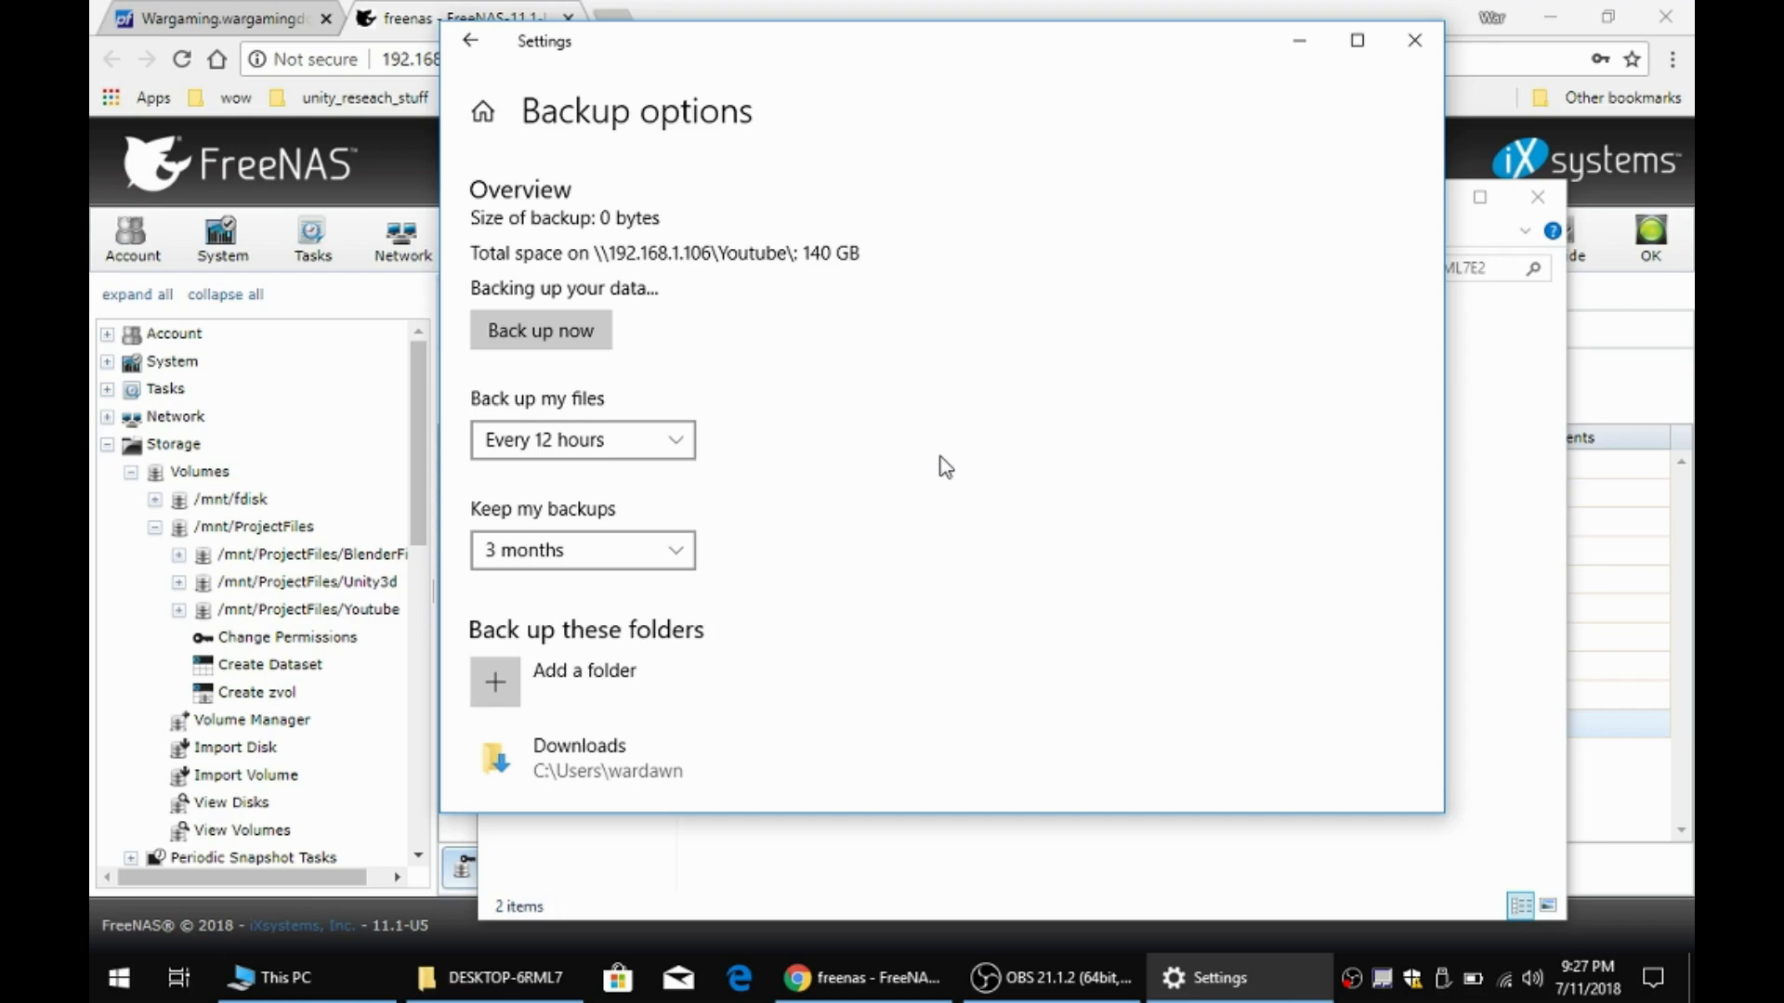
- Switch to FreeNAS in Chrome, and in File Explorer select the Youtube network location under This PC
click(504, 4)
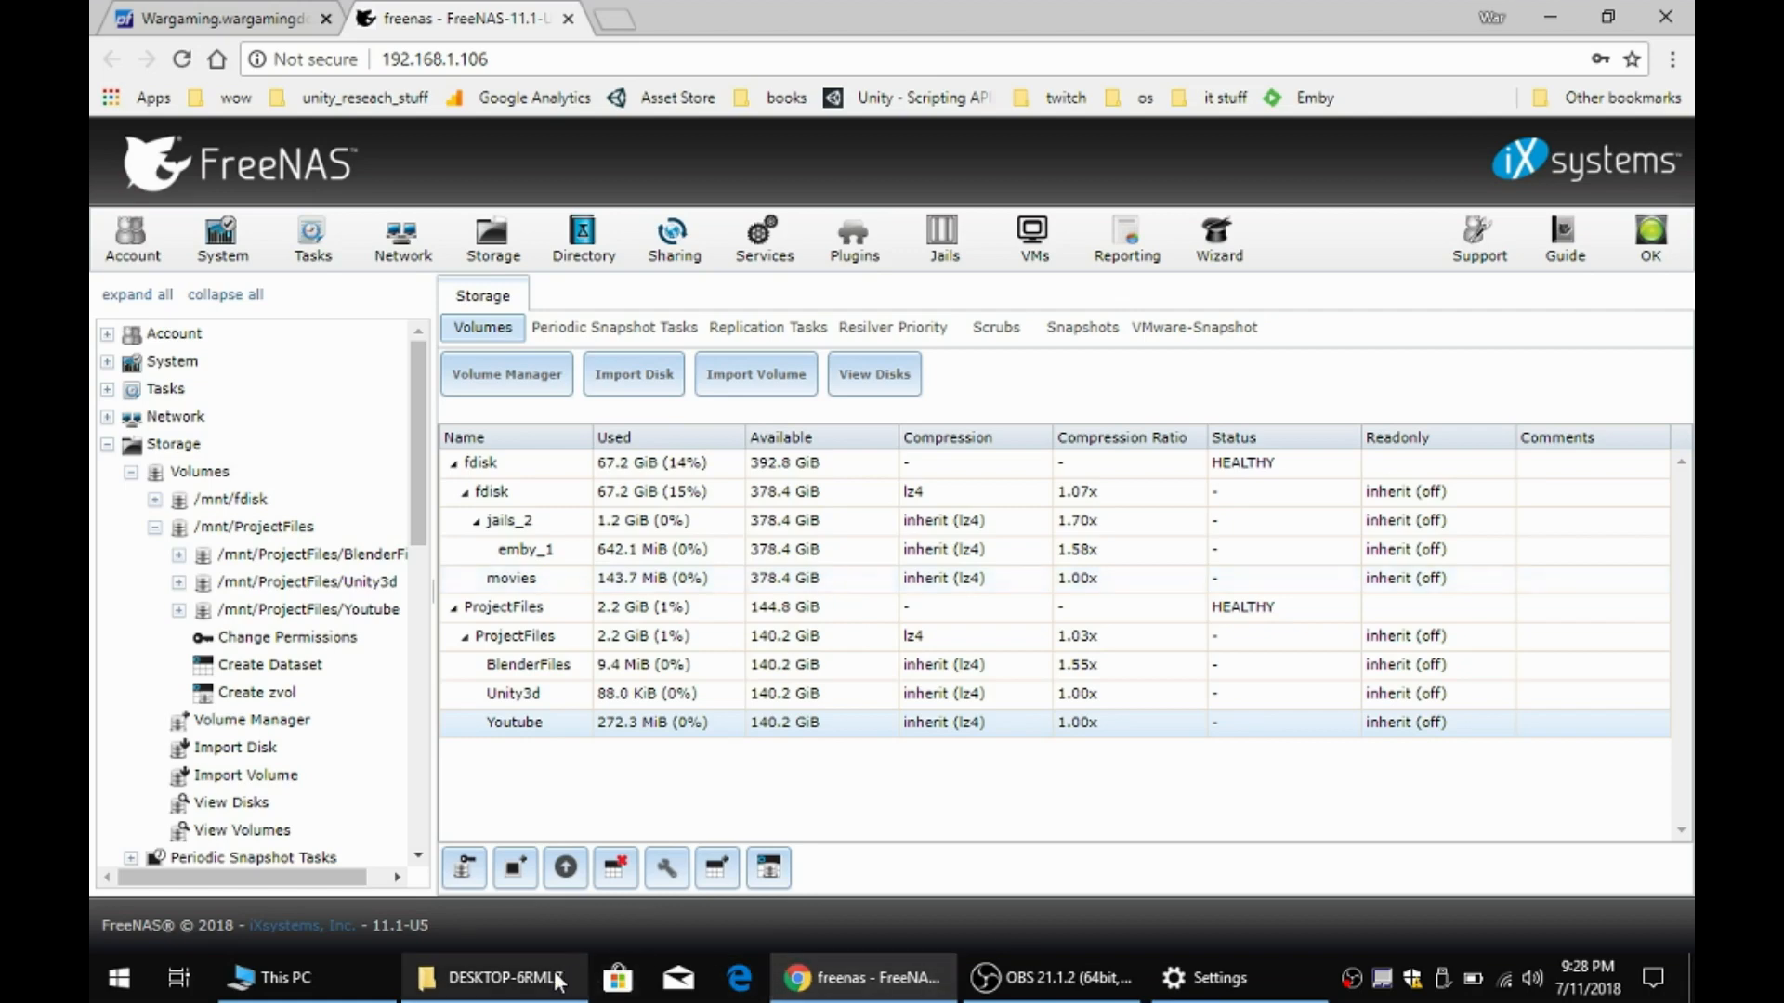
click(497, 978)
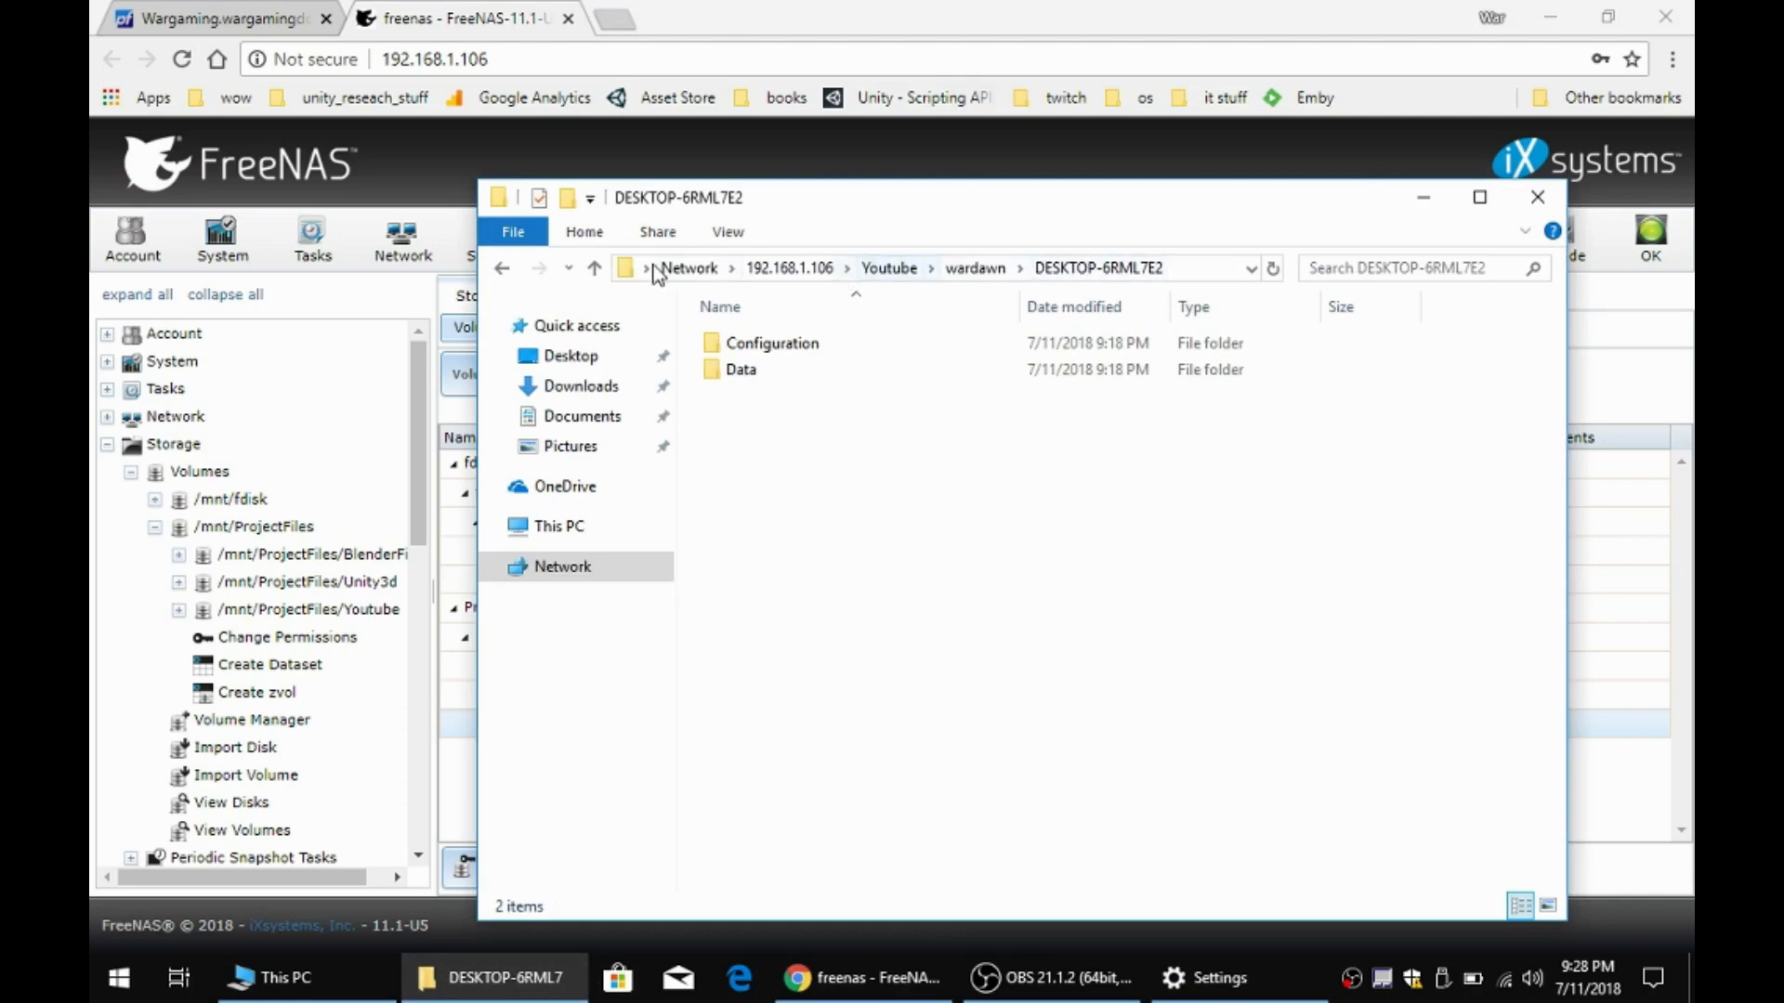
click(562, 526)
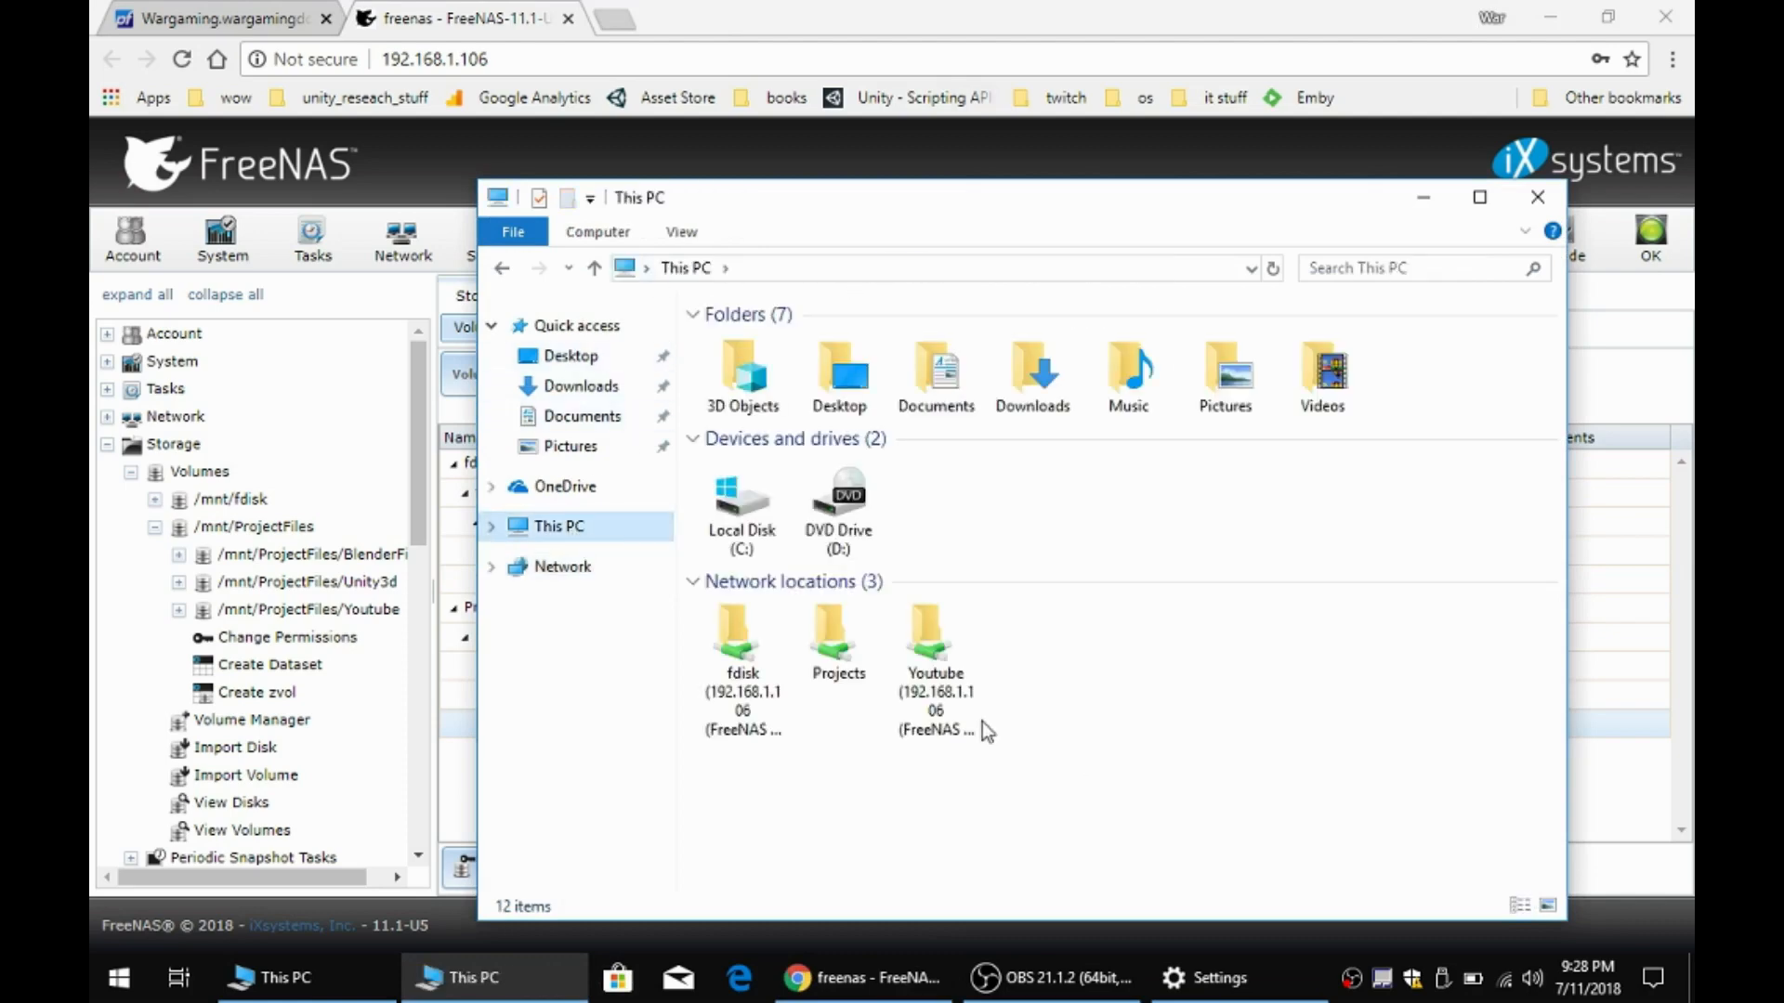
click(934, 703)
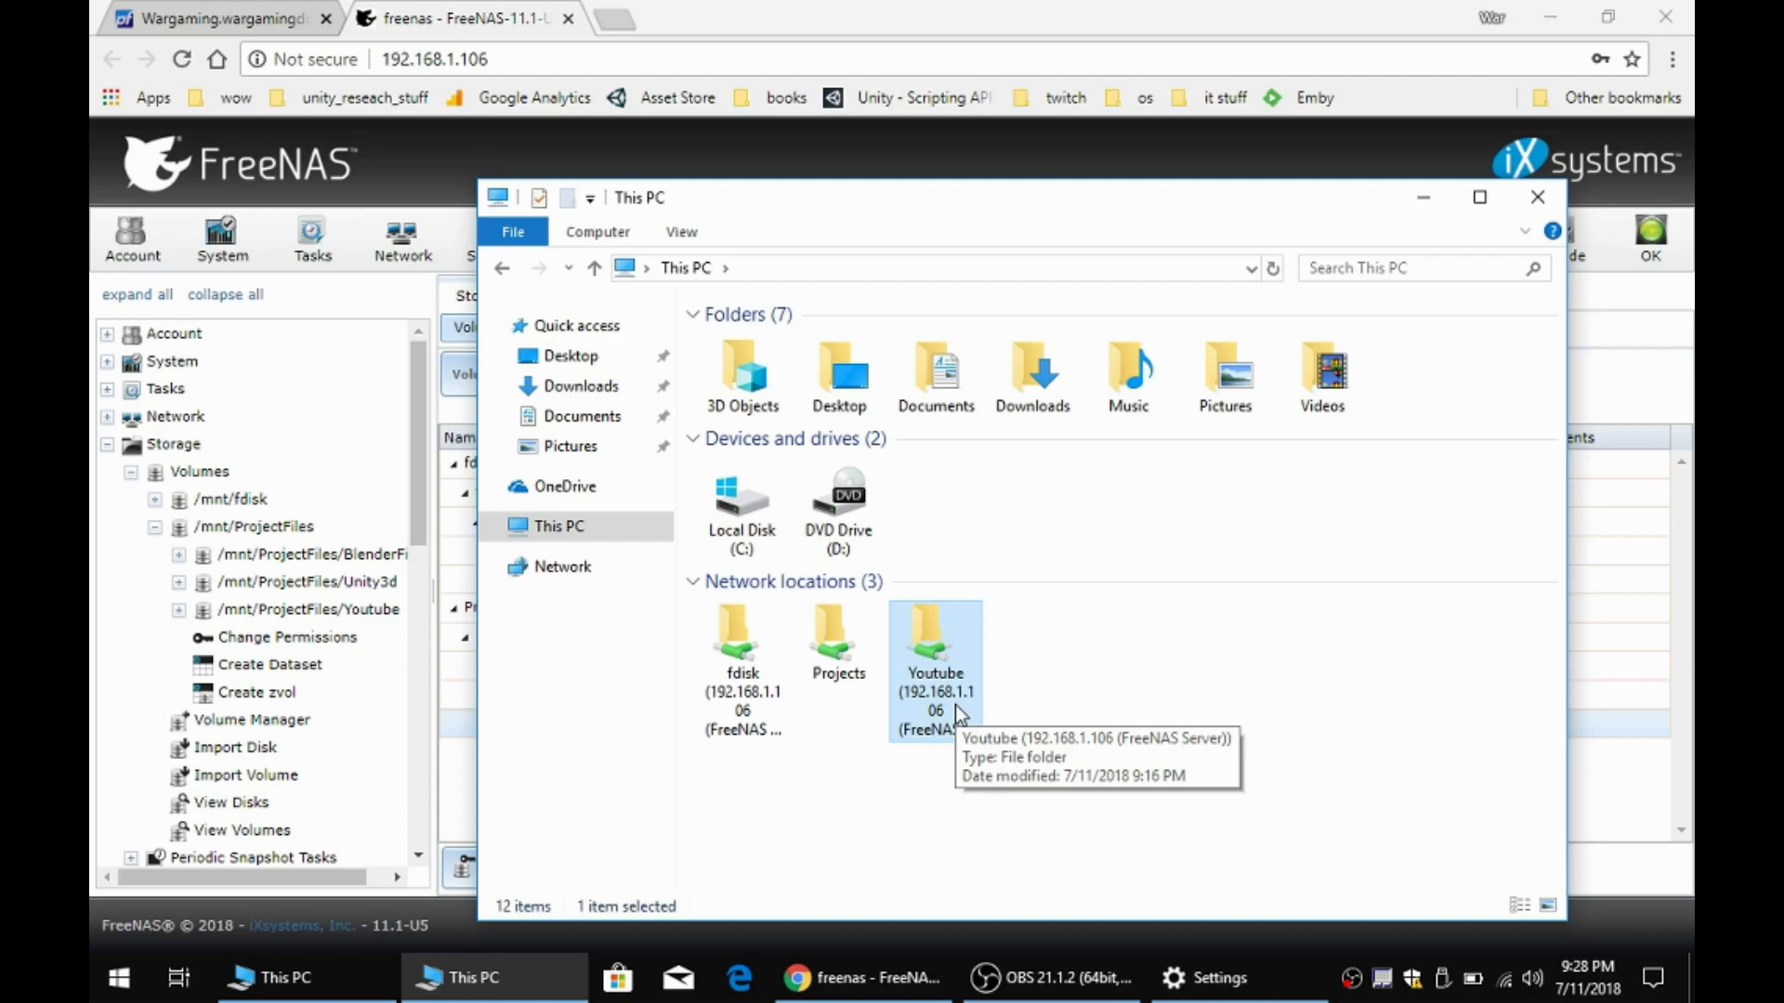
- Select the fdisk and Projects network locations in turn under This PC, and finish with Youtube selected
click(1112, 743)
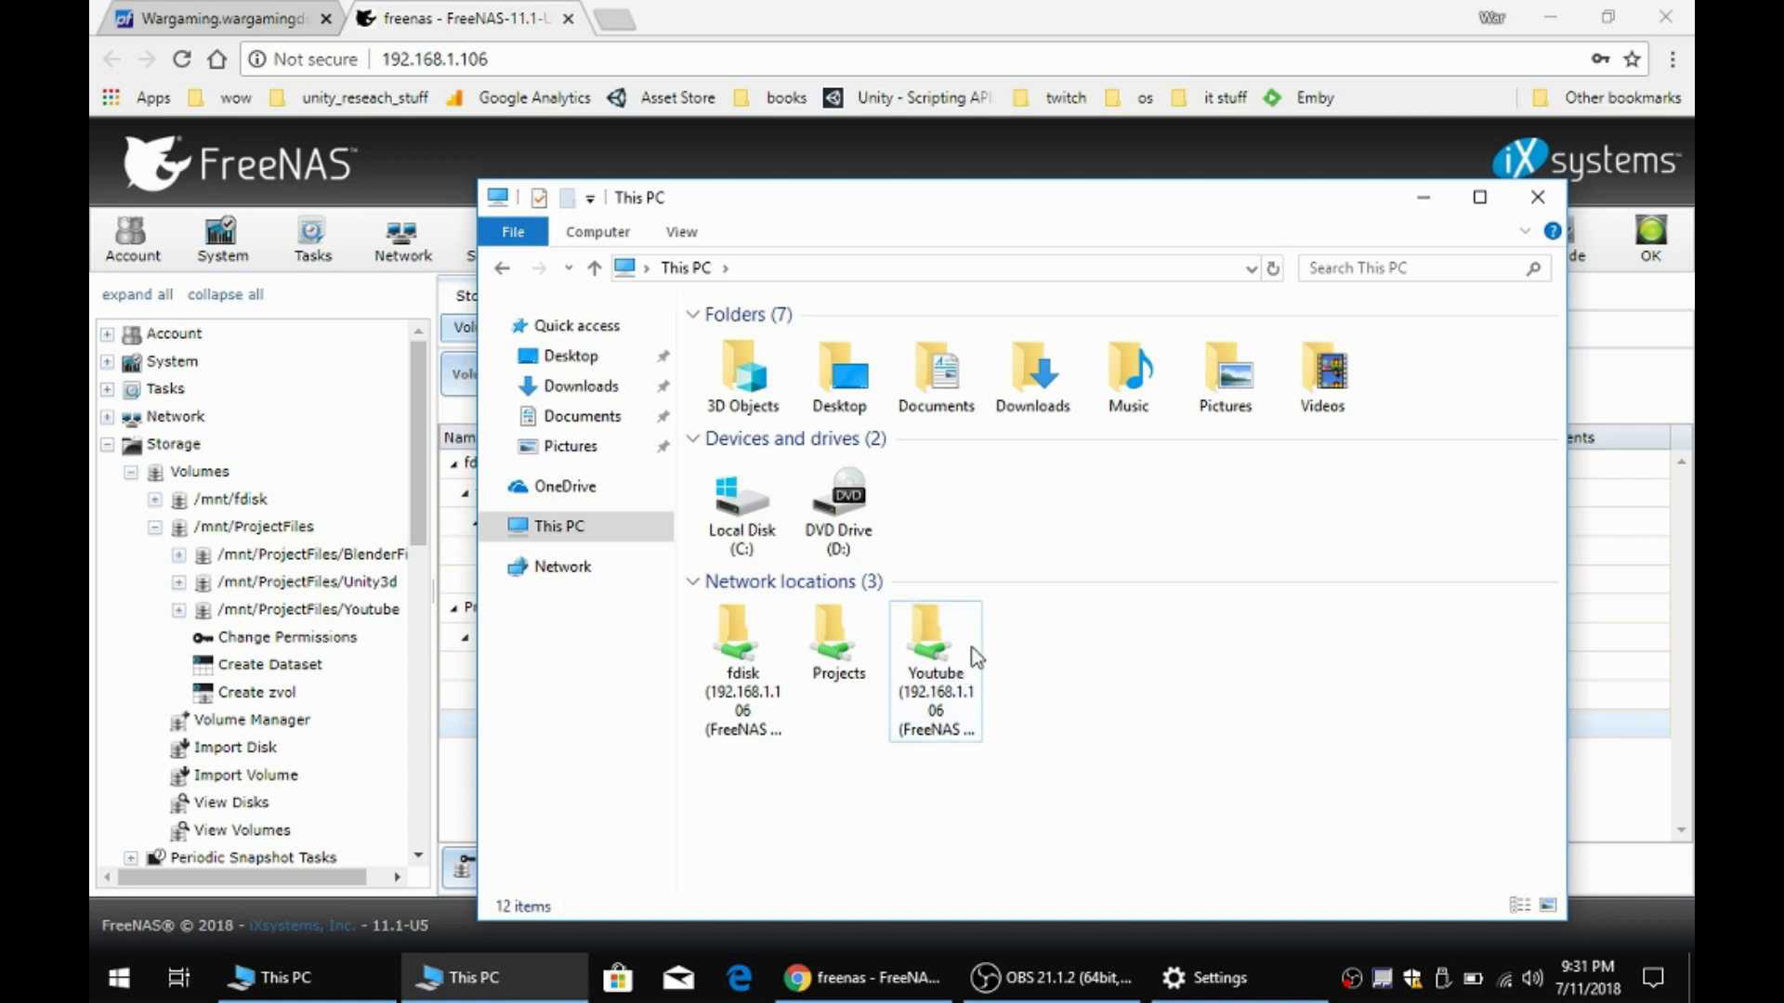
click(929, 646)
click(827, 664)
click(743, 665)
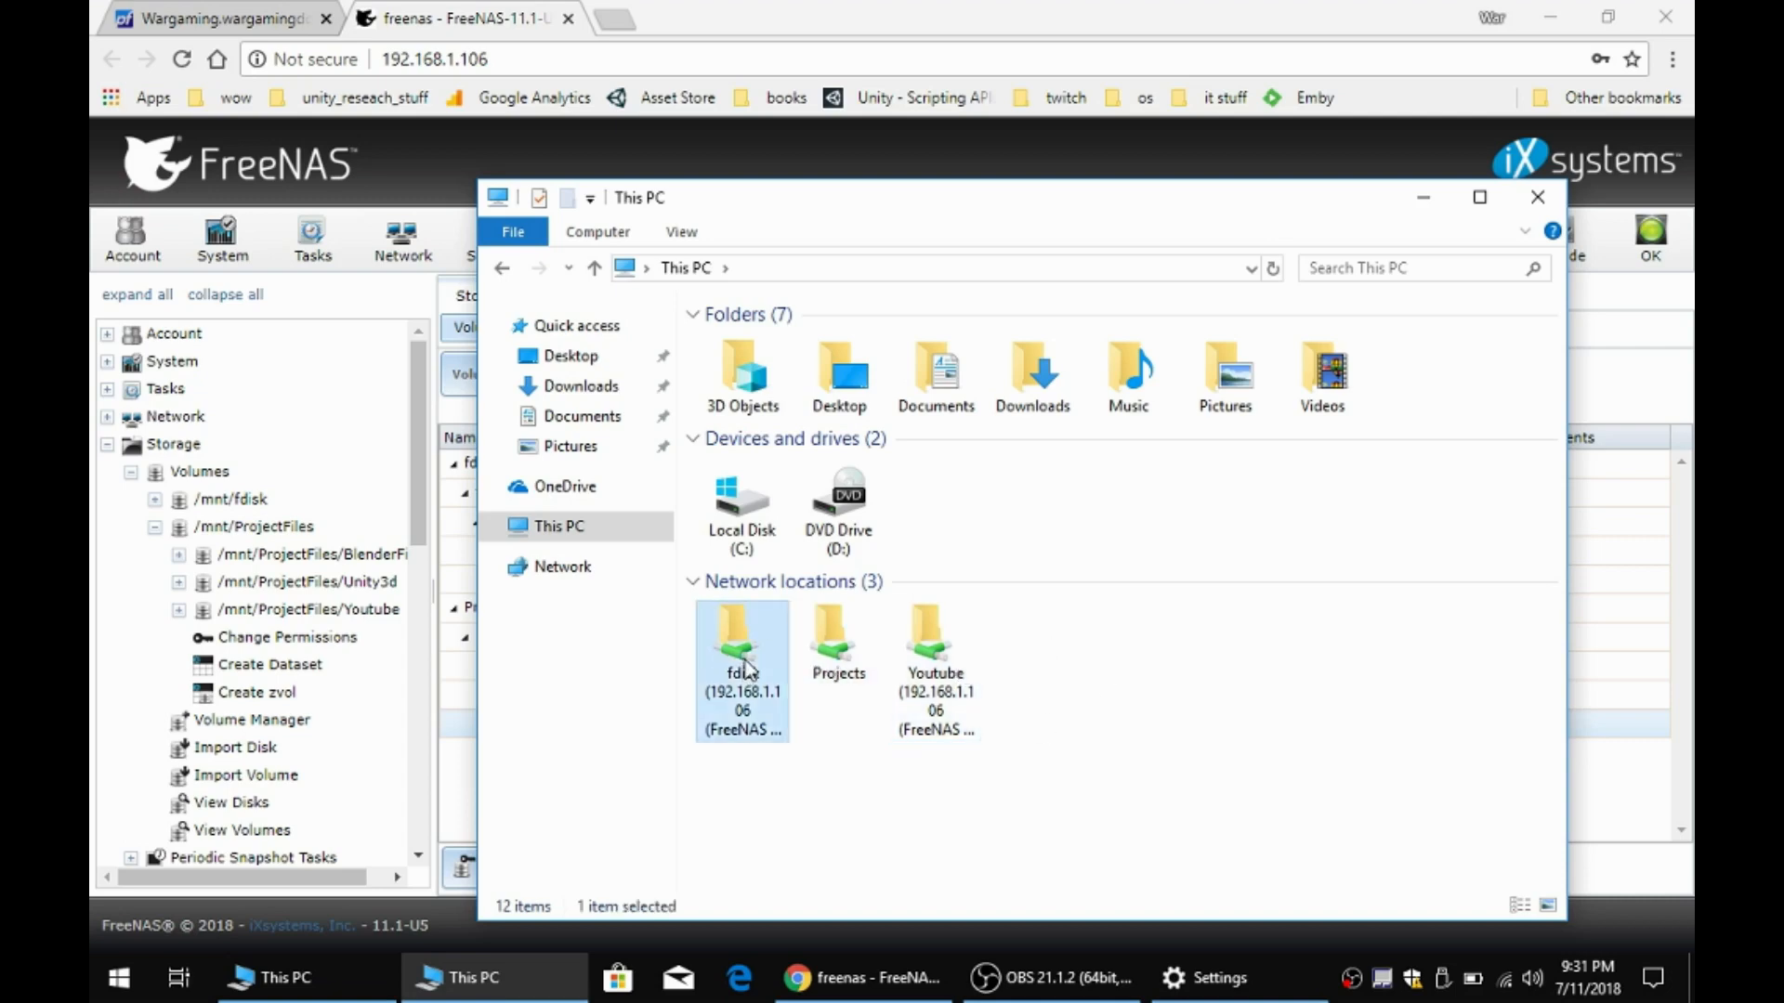
click(832, 650)
click(940, 642)
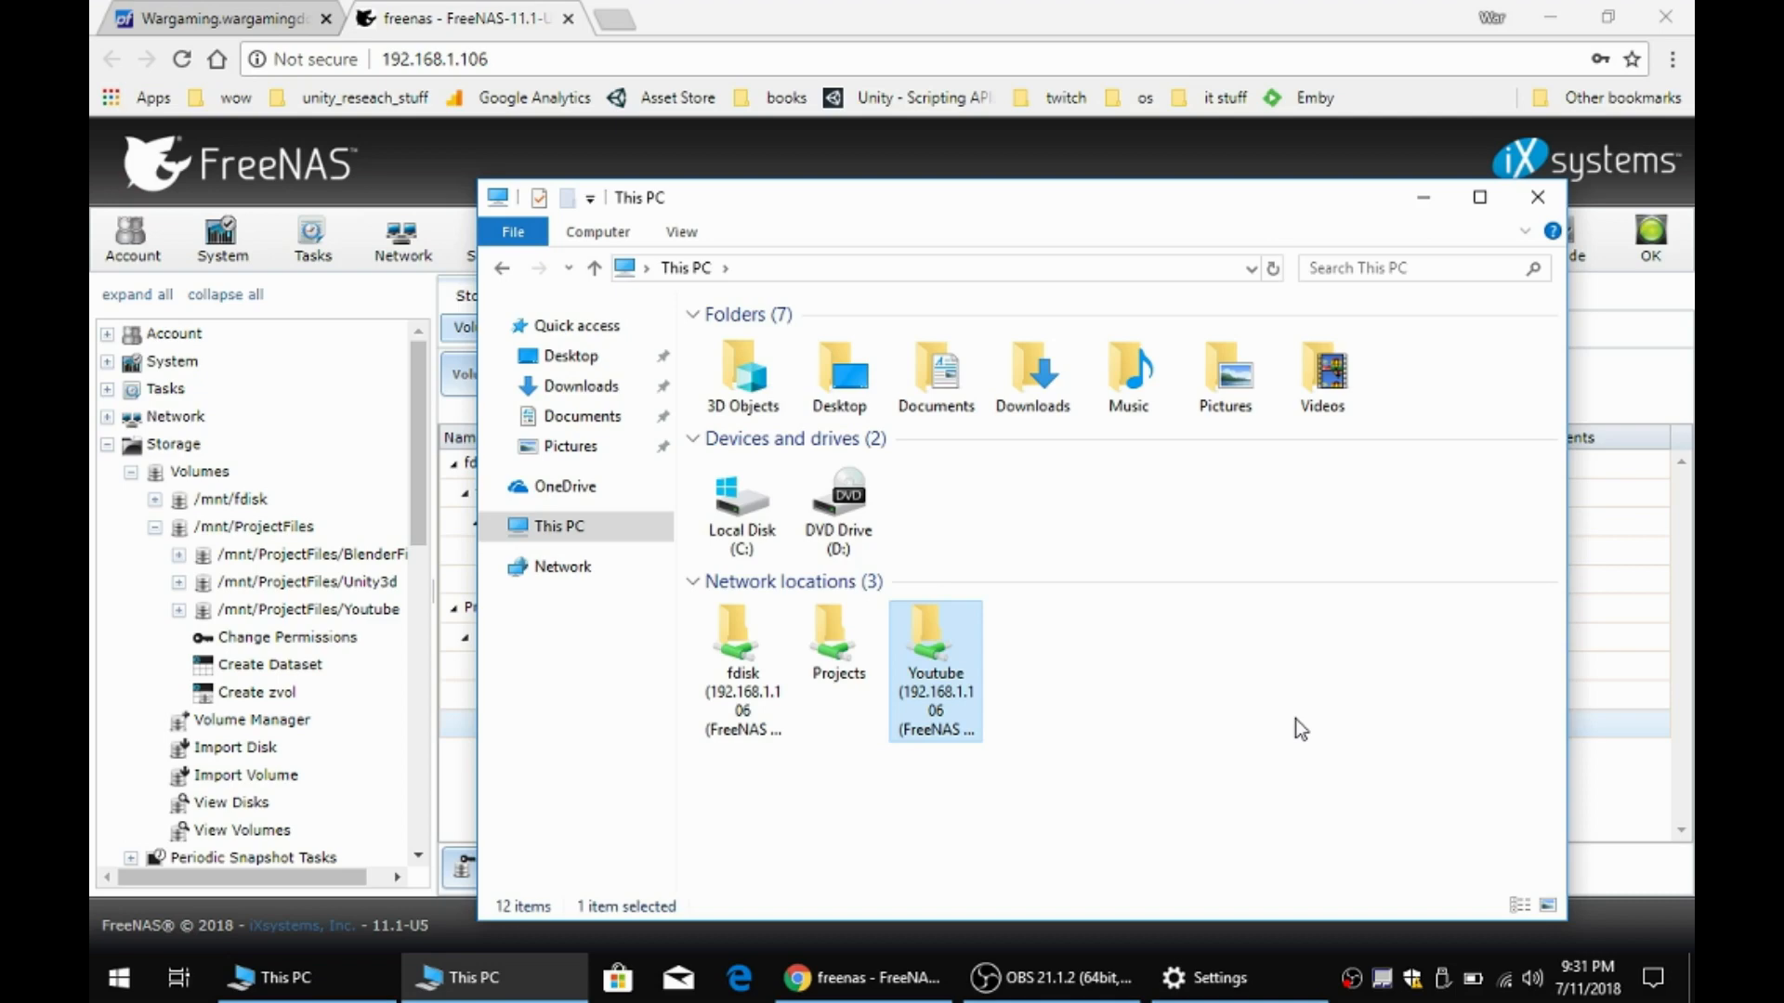
- Switch to FreeNAS in Chrome, collapse the Storage and Sharing branches, and expand Plugins, briefly opening the Emby plugin's dialog
click(109, 448)
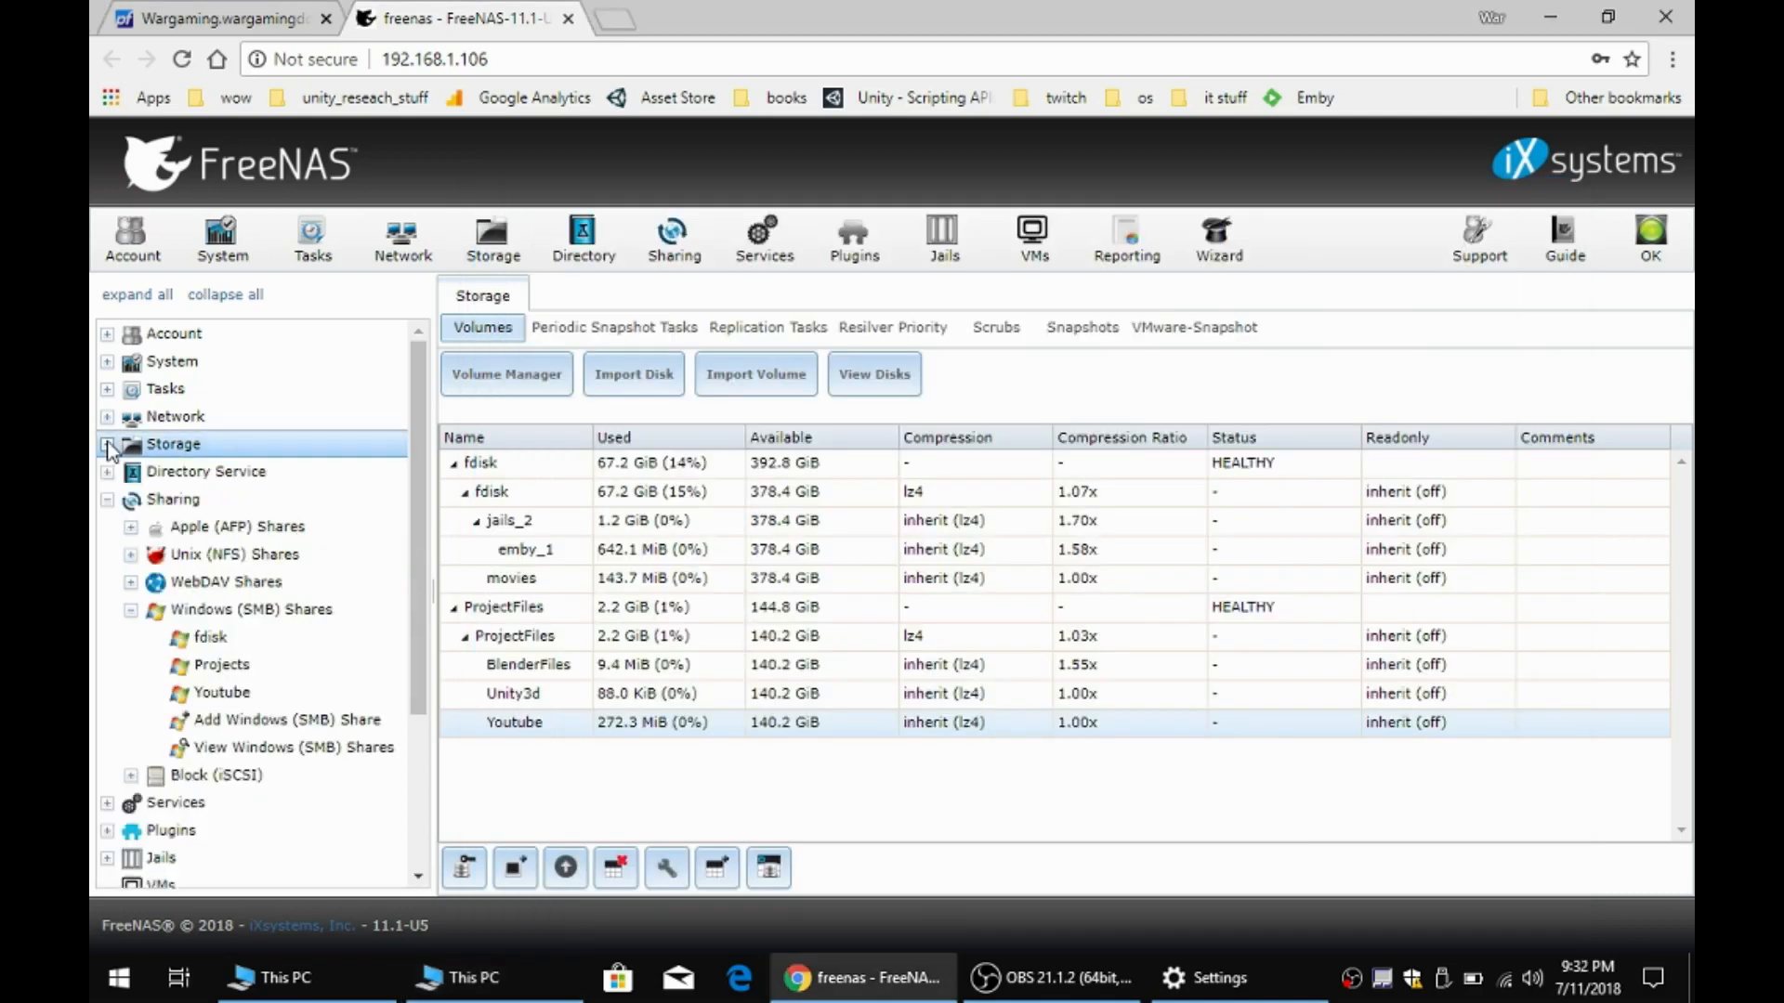
click(110, 499)
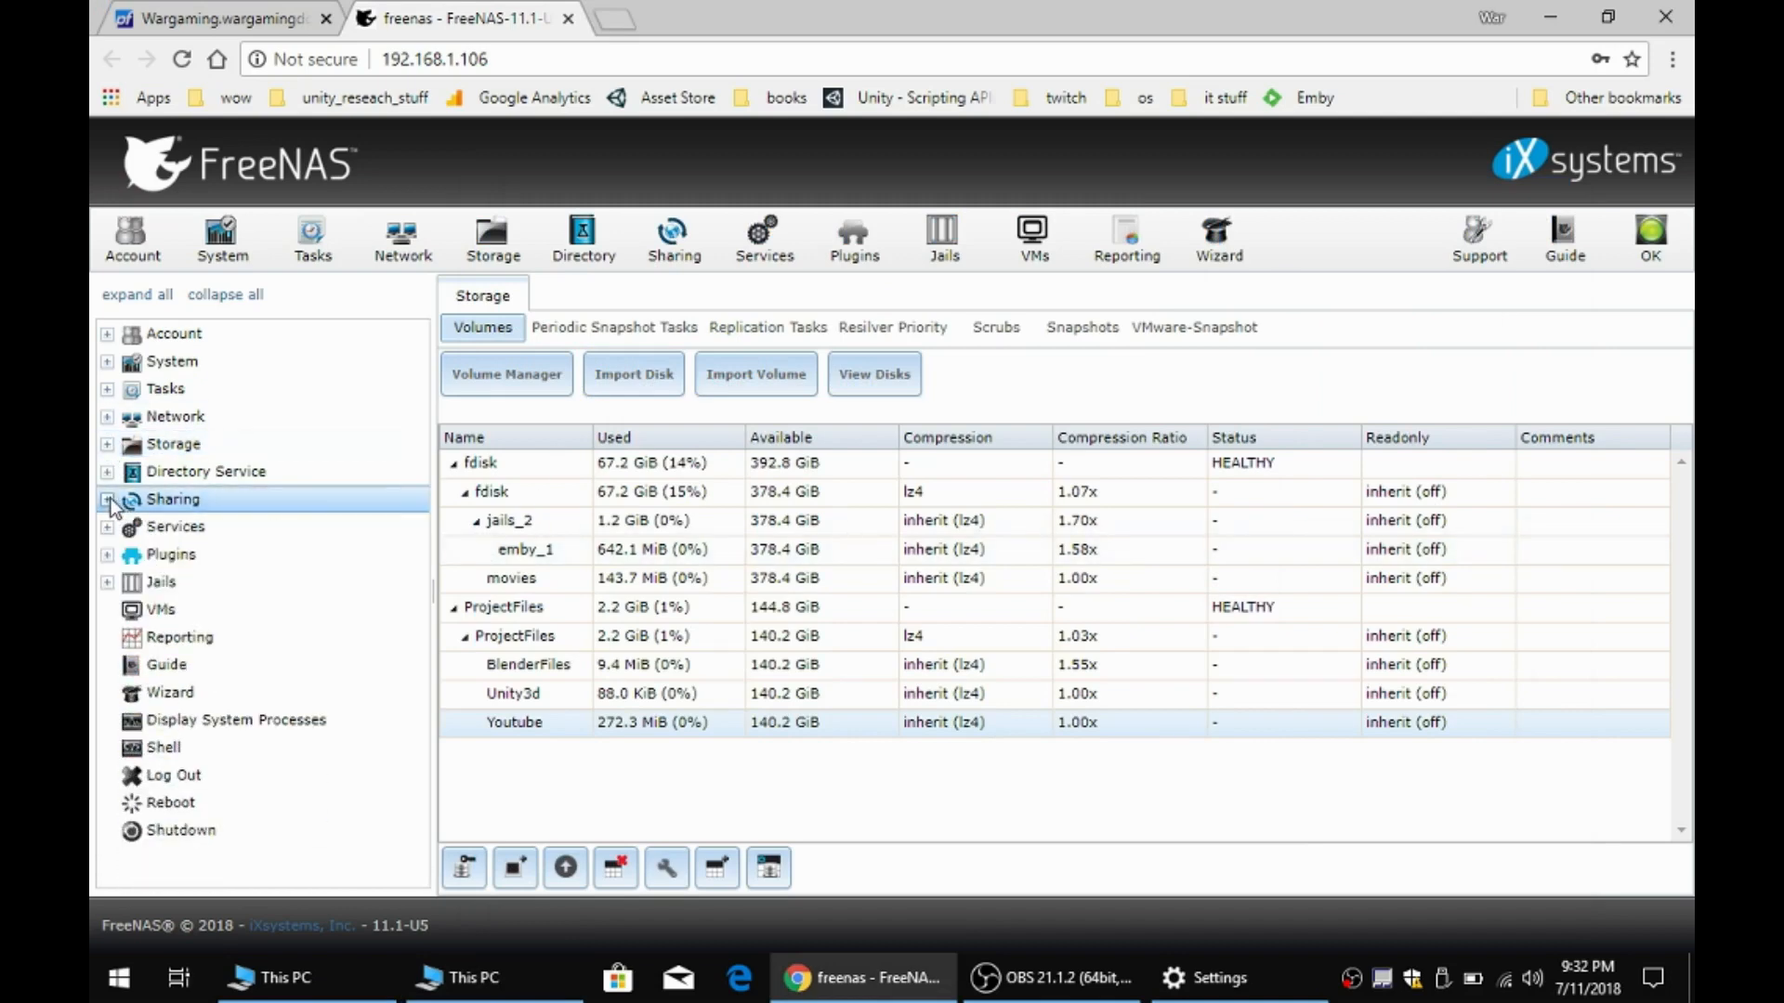
click(204, 563)
click(223, 582)
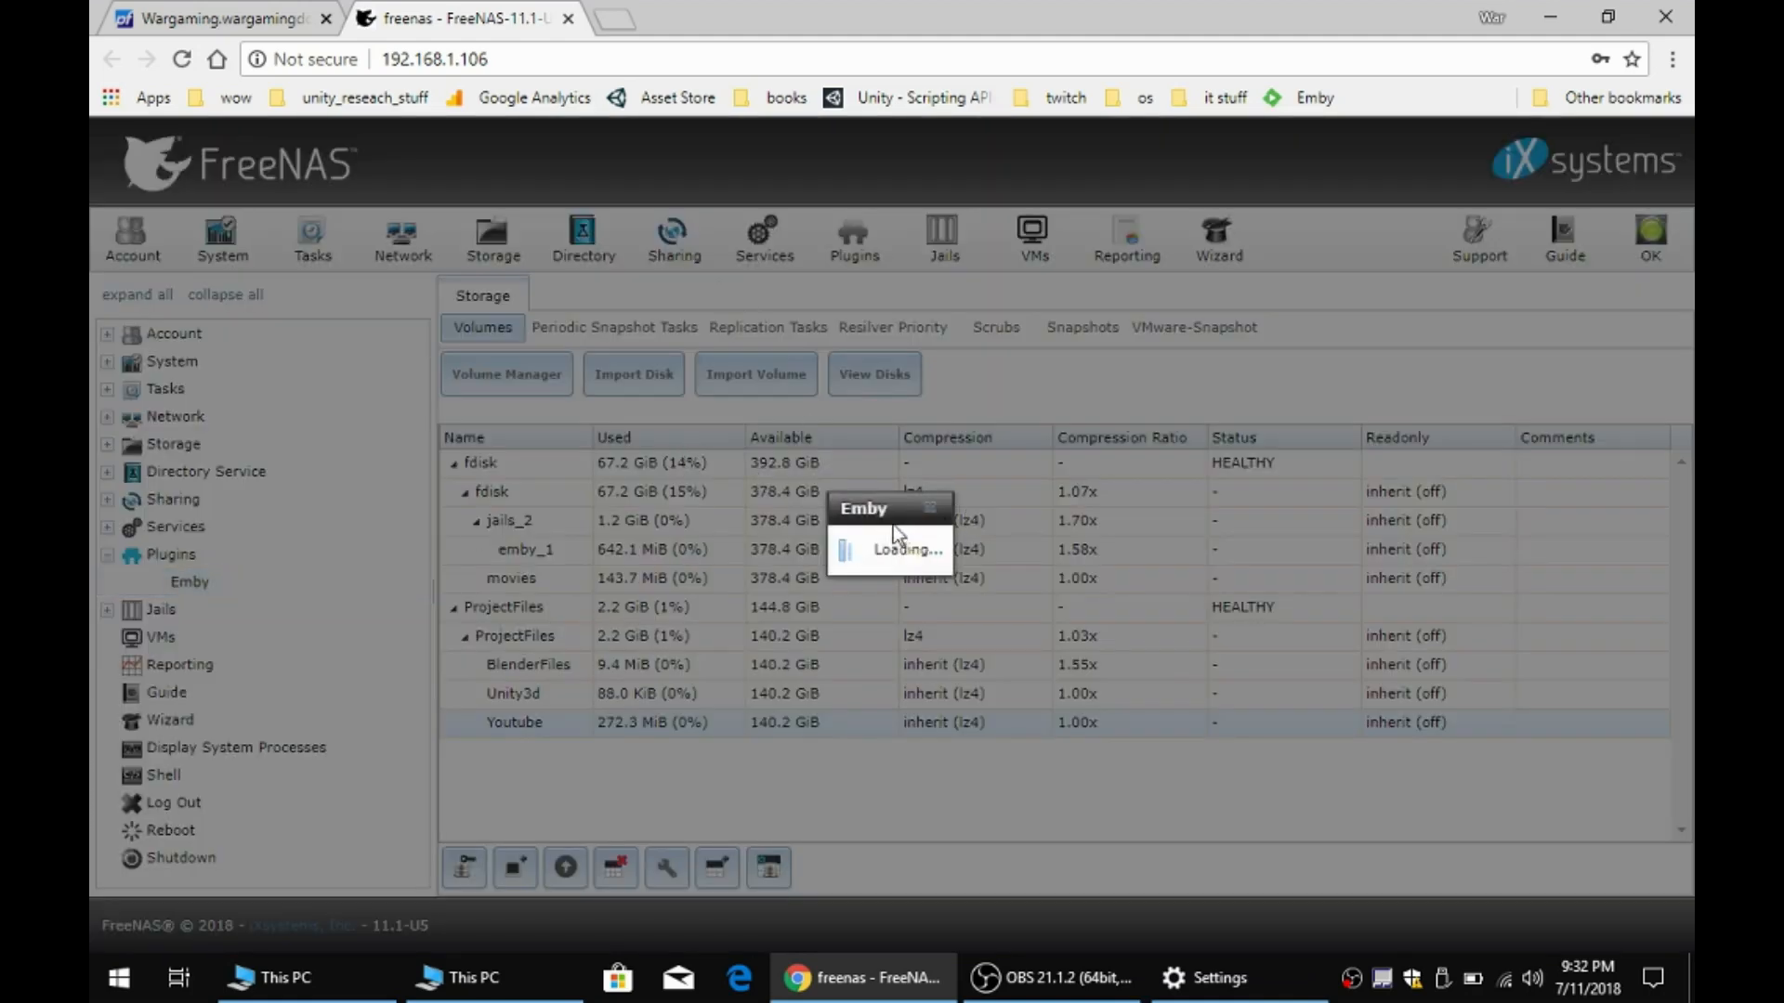
click(931, 508)
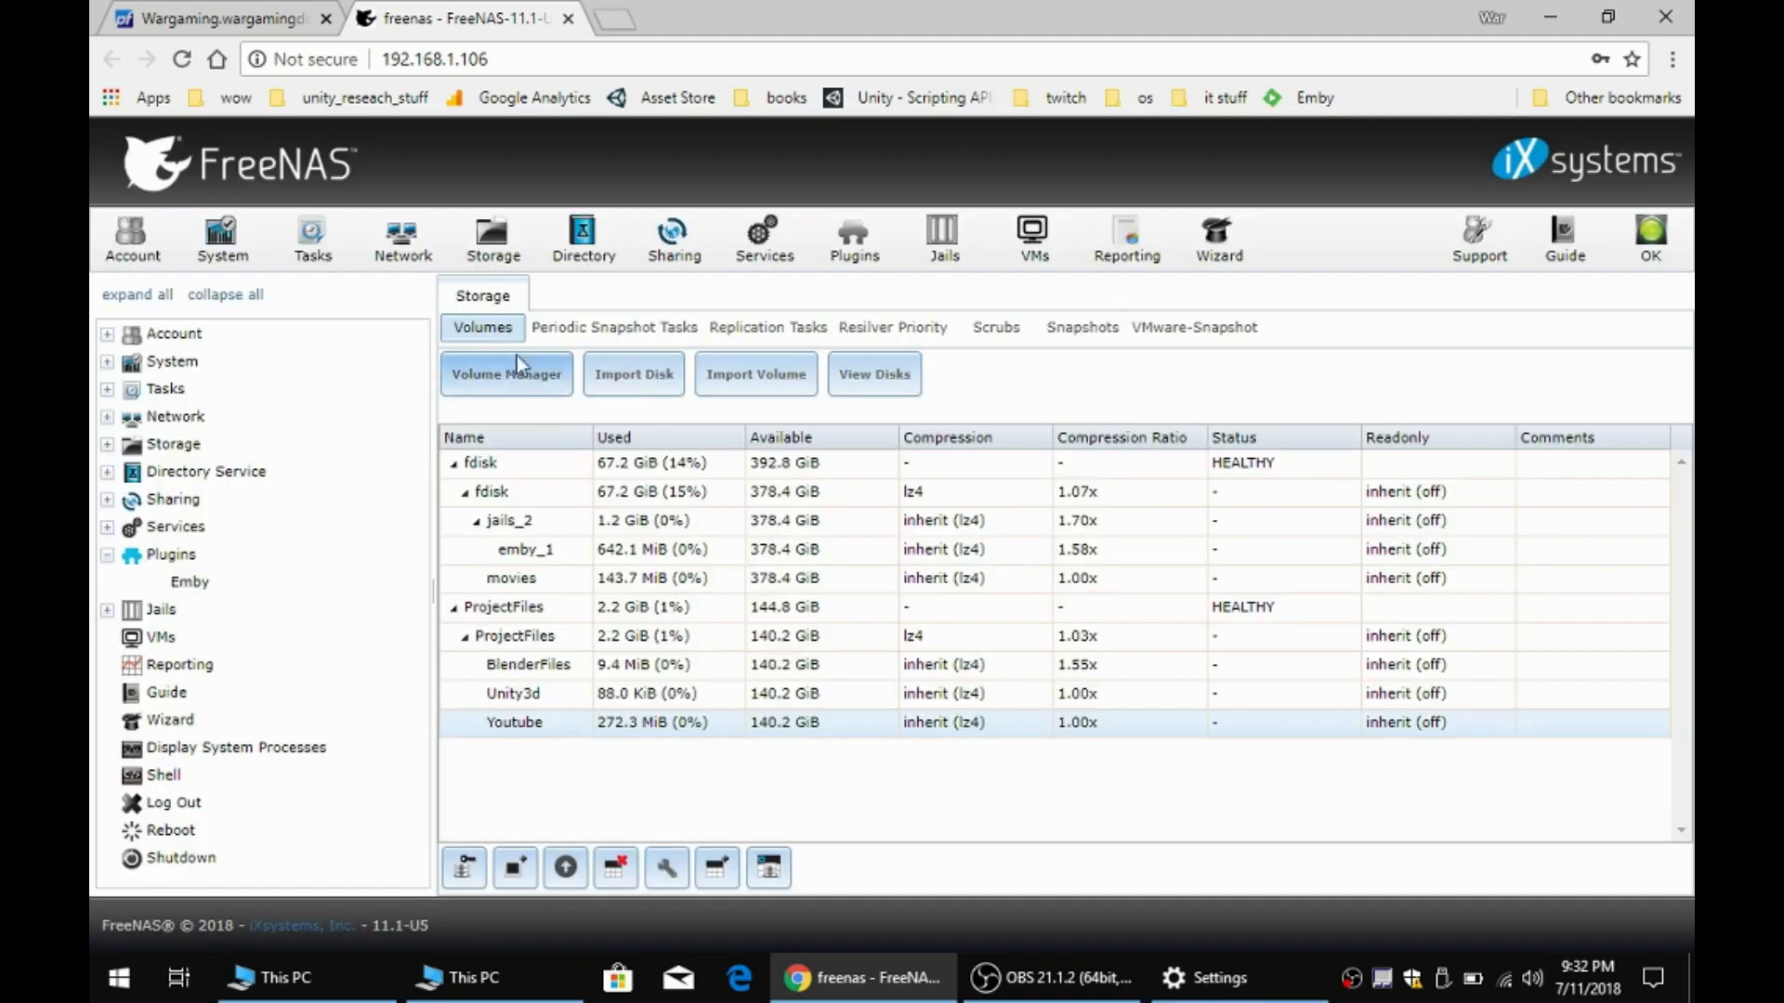
- Open the FreeNAS Plugins page and look through the whole list of available plugins, selecting XMRig along the way
click(840, 249)
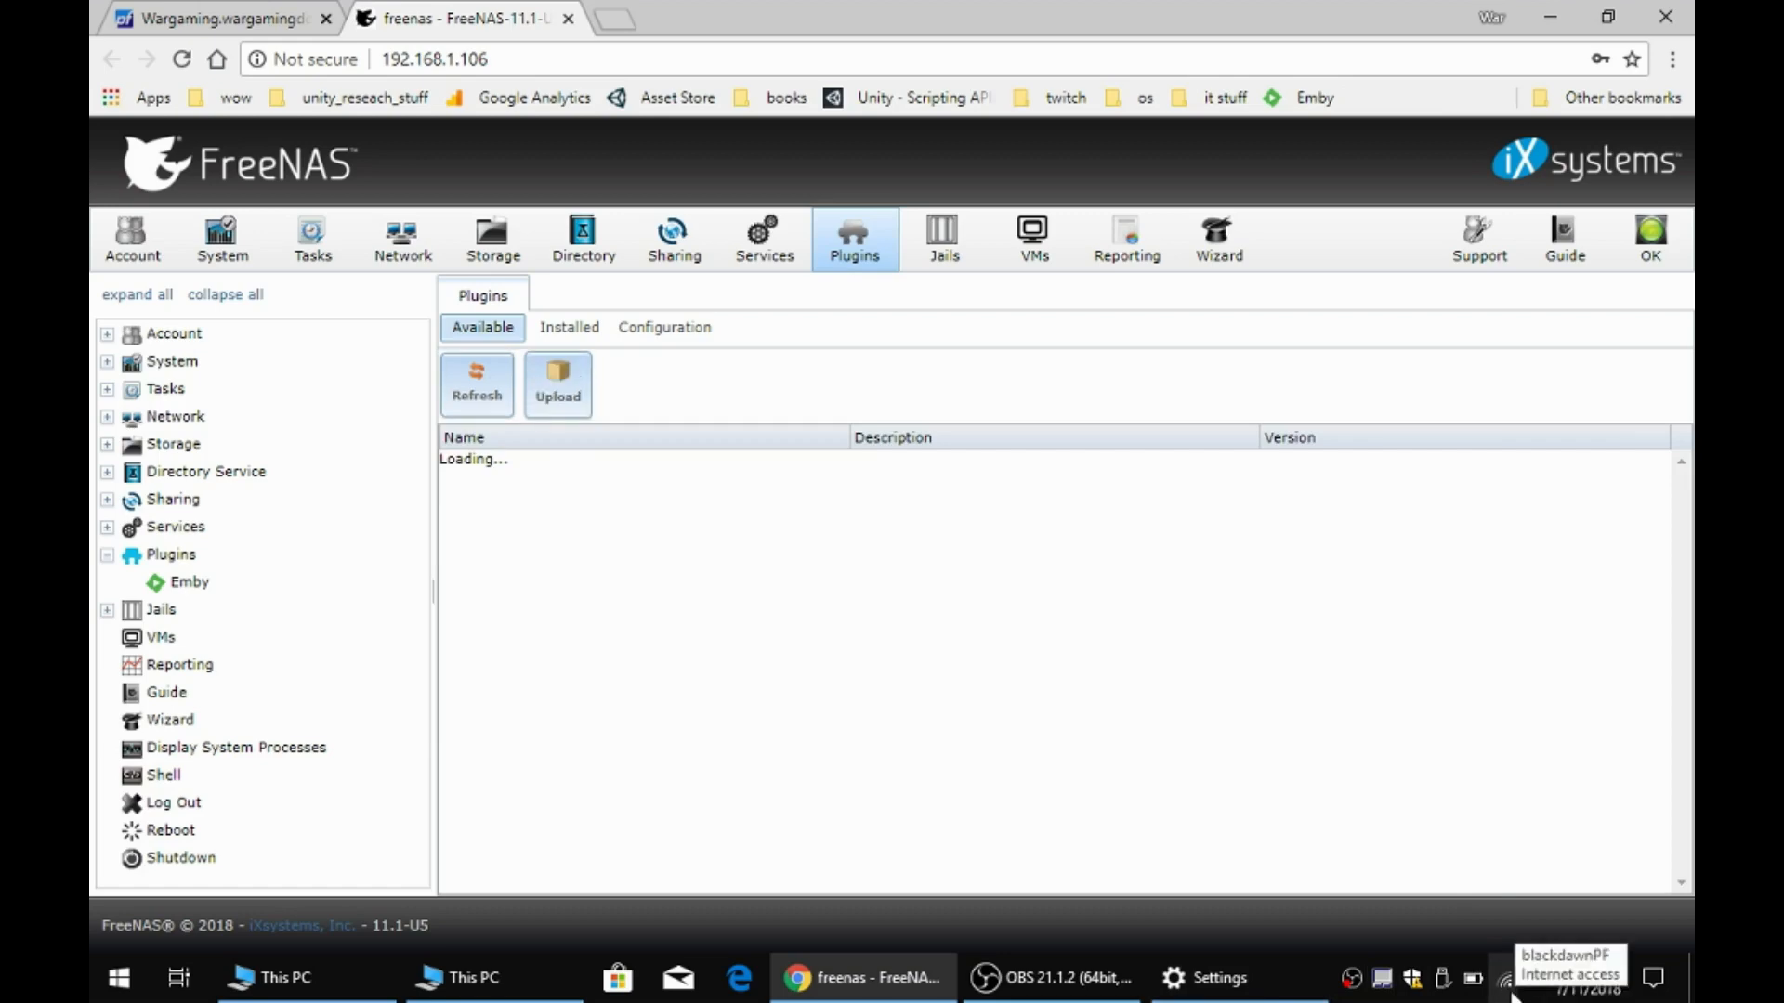
click(1507, 985)
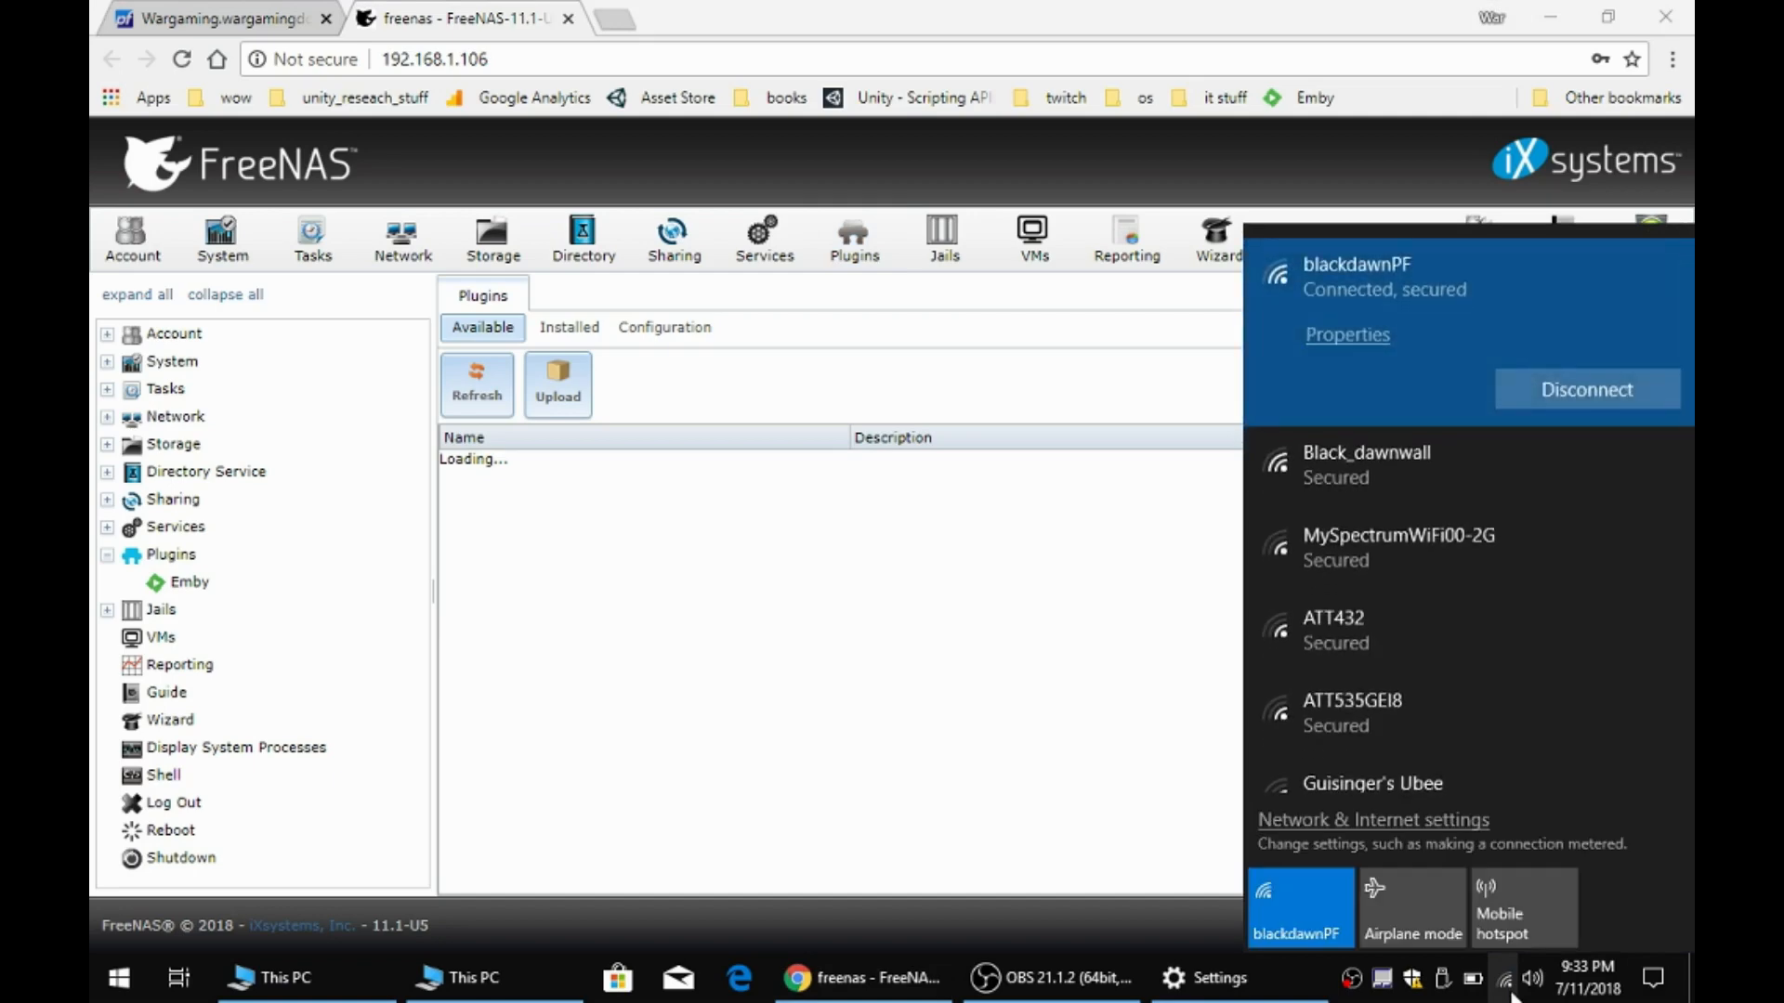
click(1509, 991)
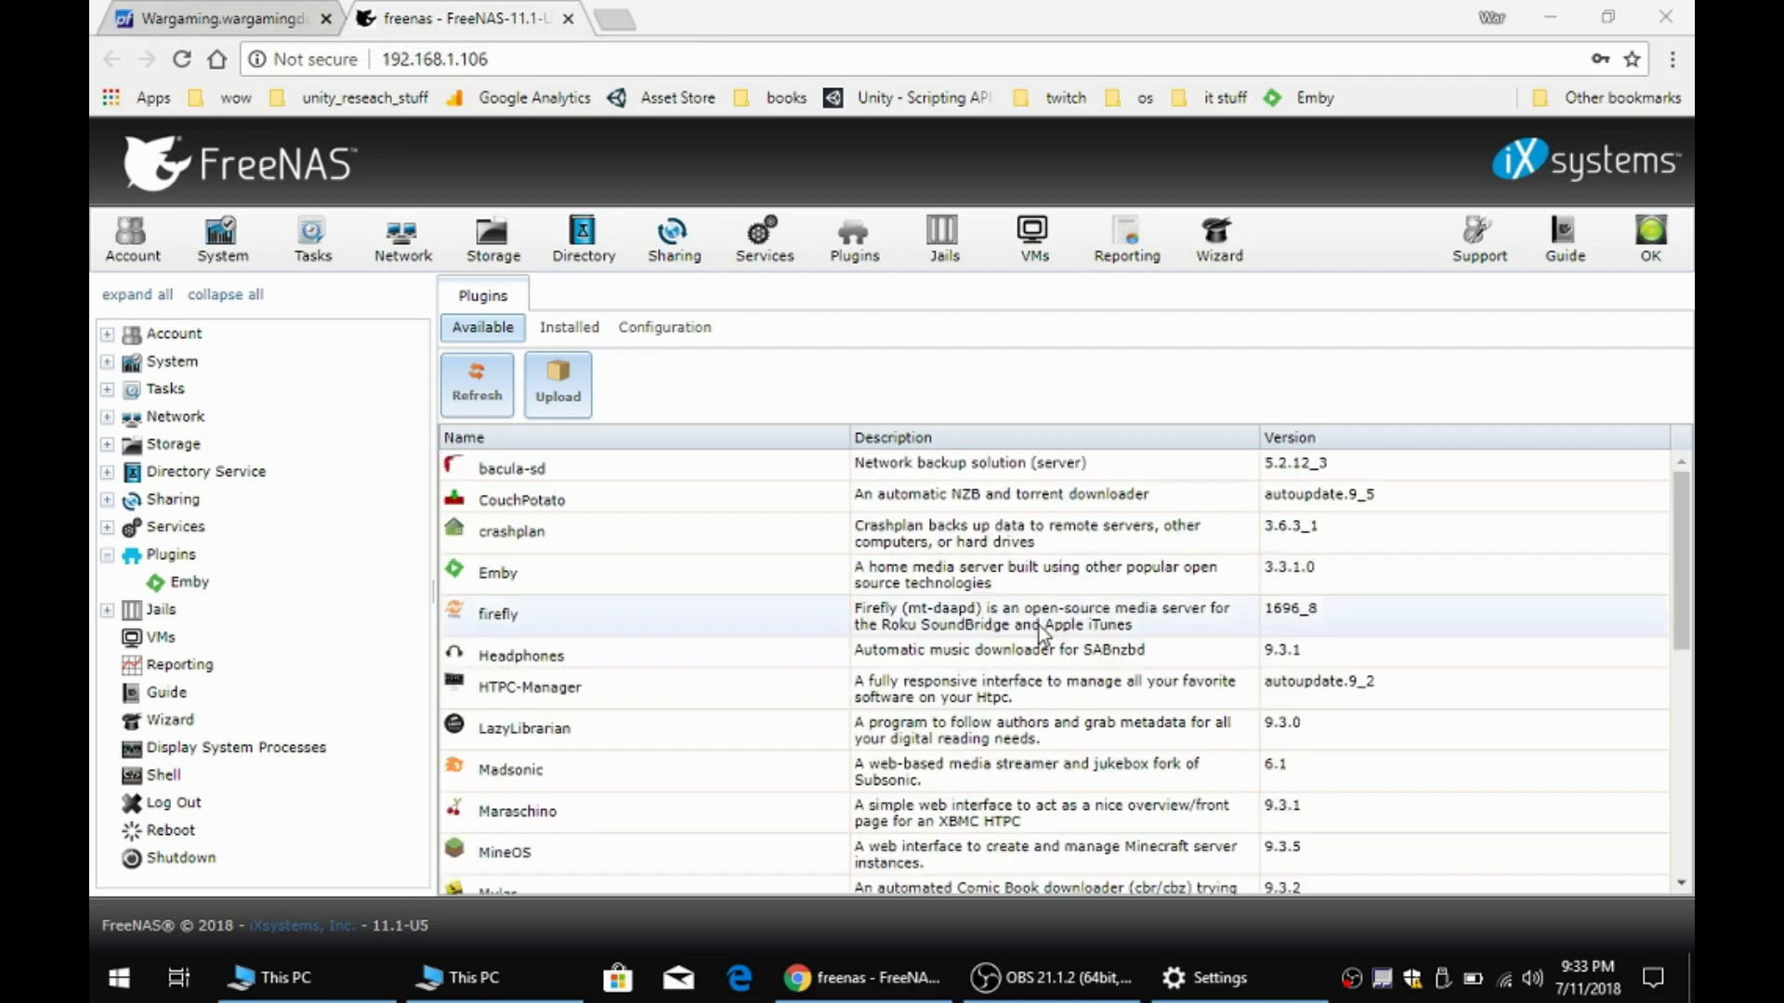
scroll(898, 608, down, 3)
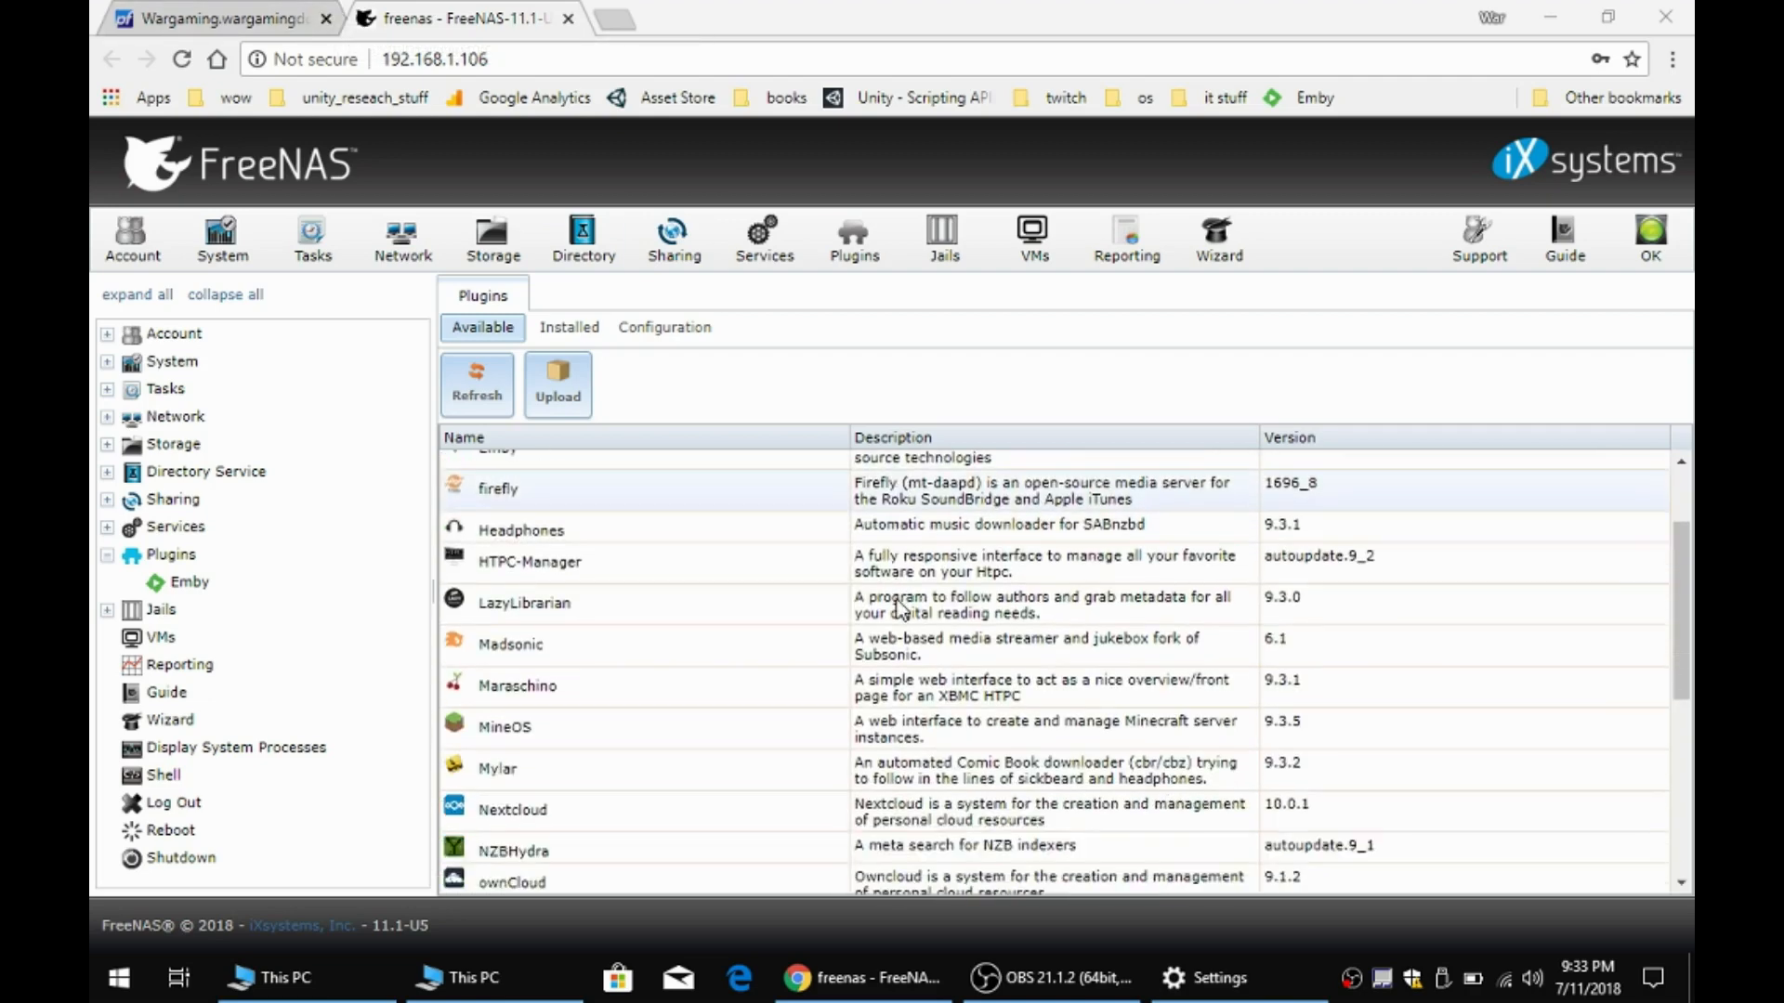
scroll(899, 608, down, 5)
scroll(597, 557, up, 3)
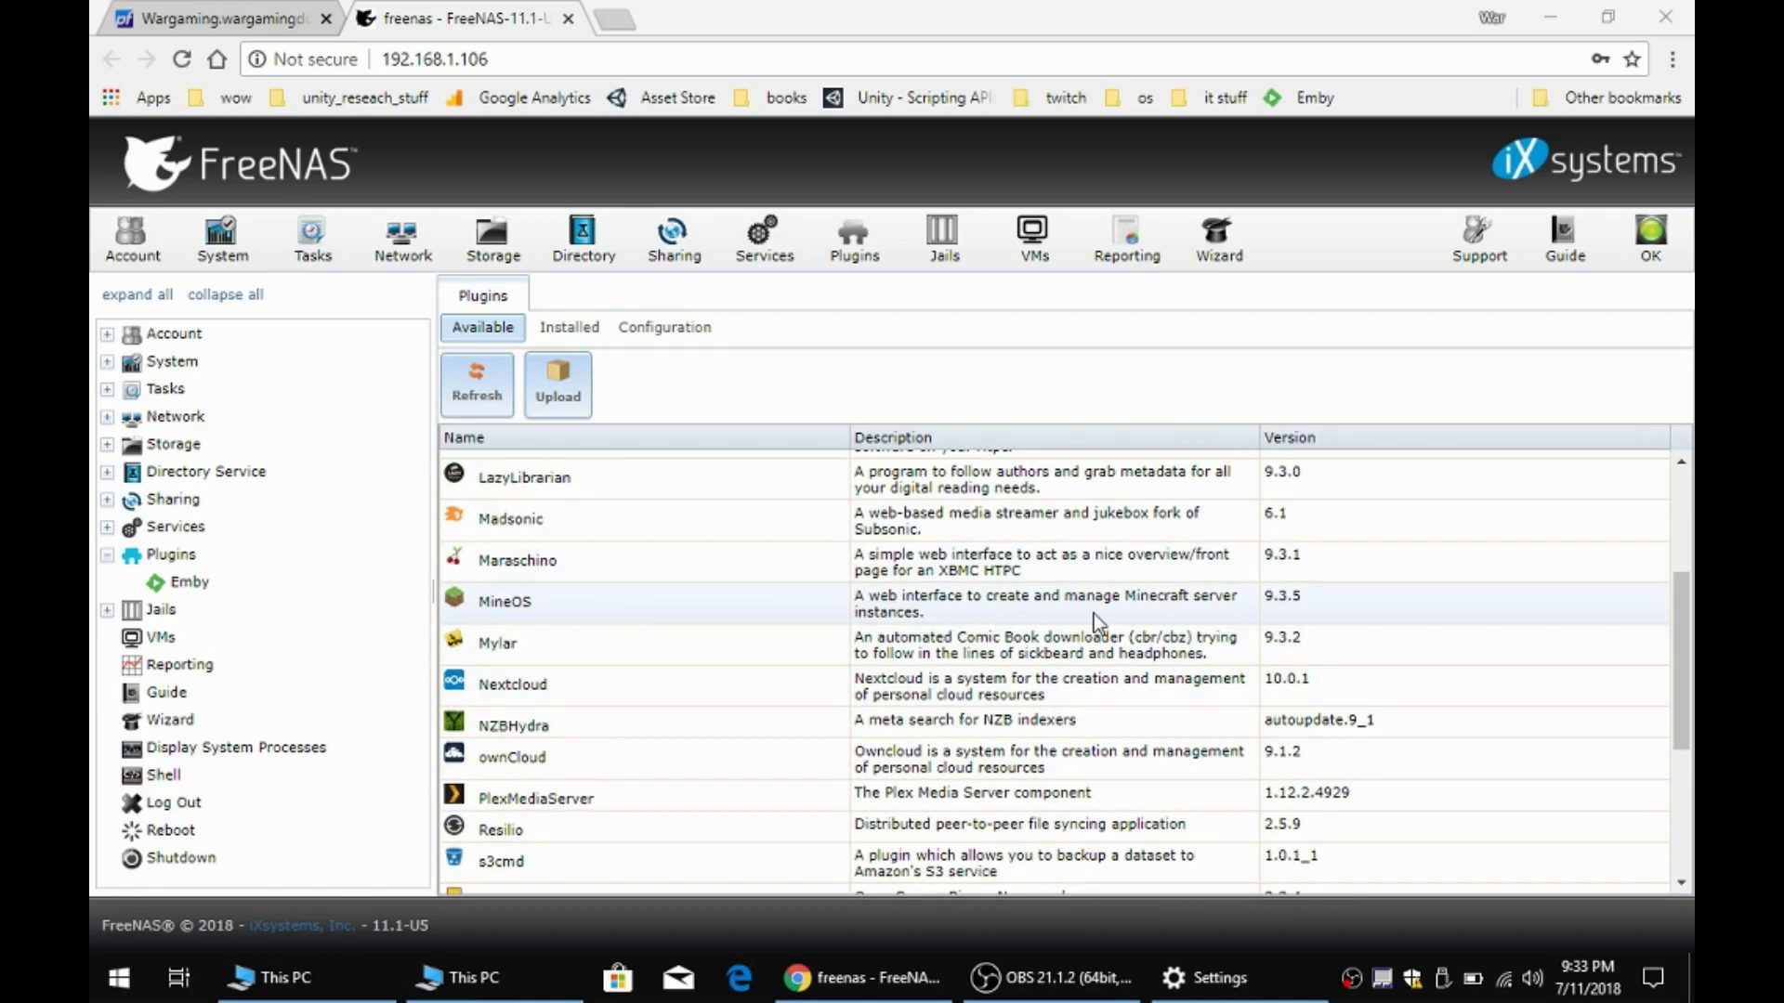
scroll(1095, 615, down, 3)
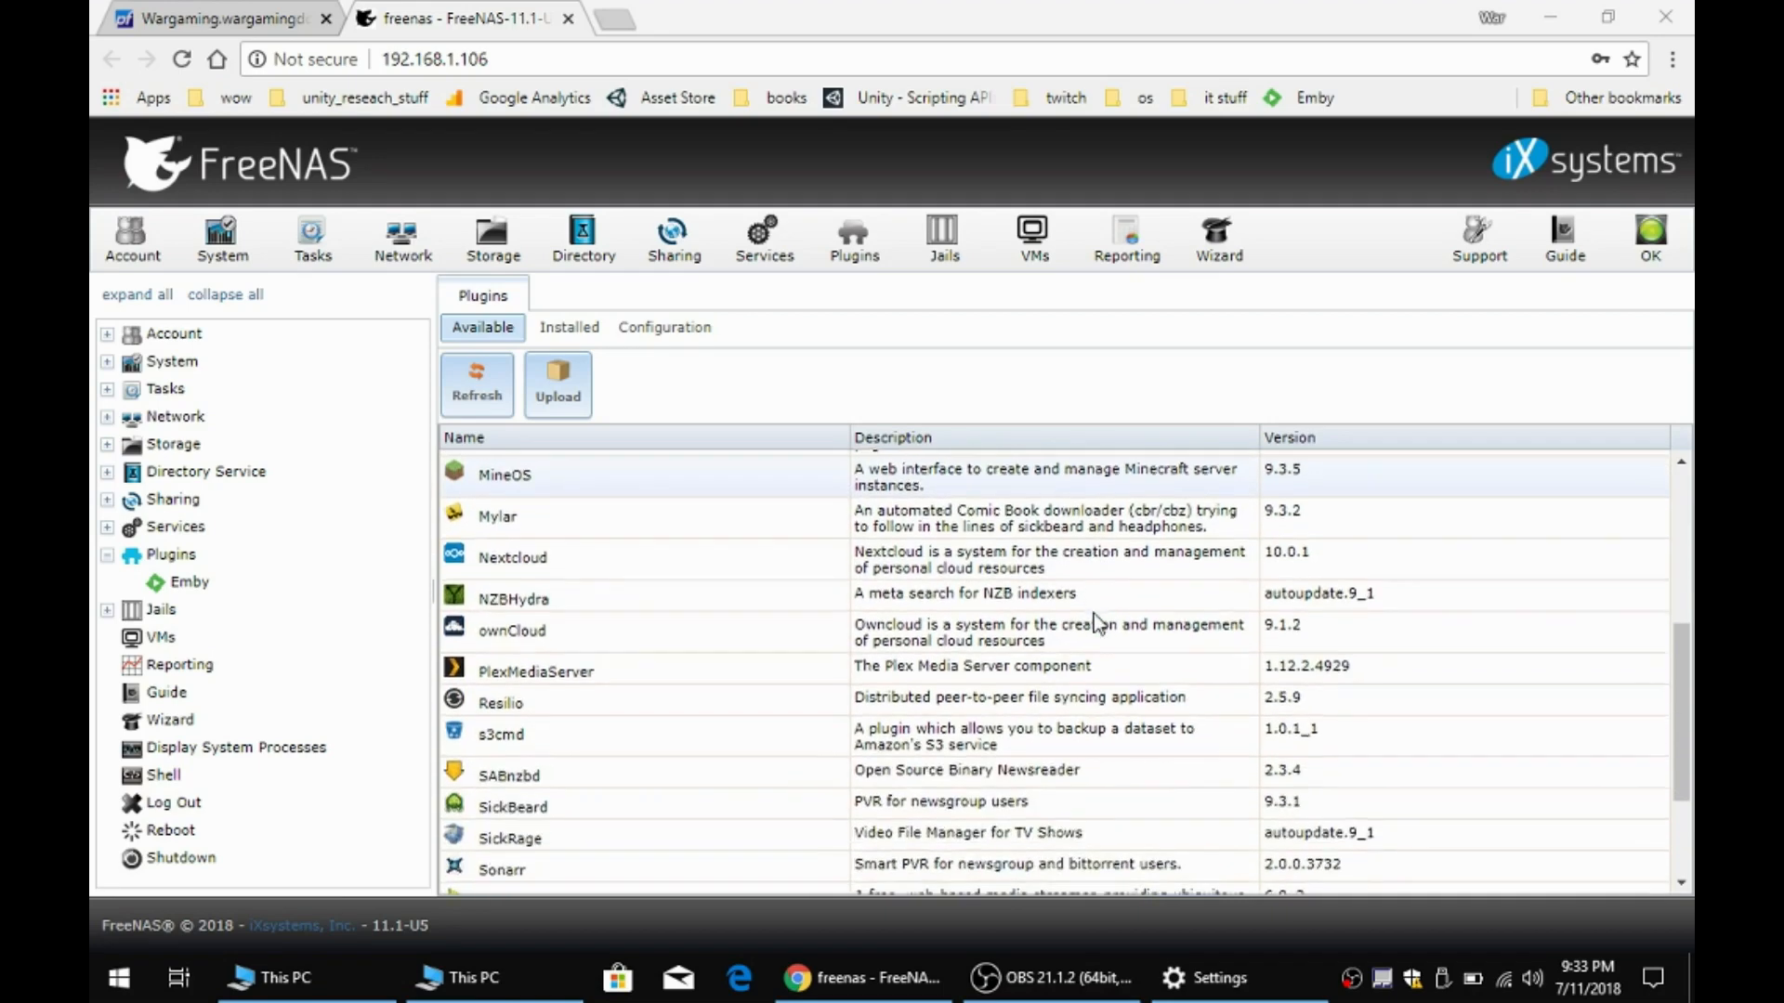
scroll(793, 671, down, 1)
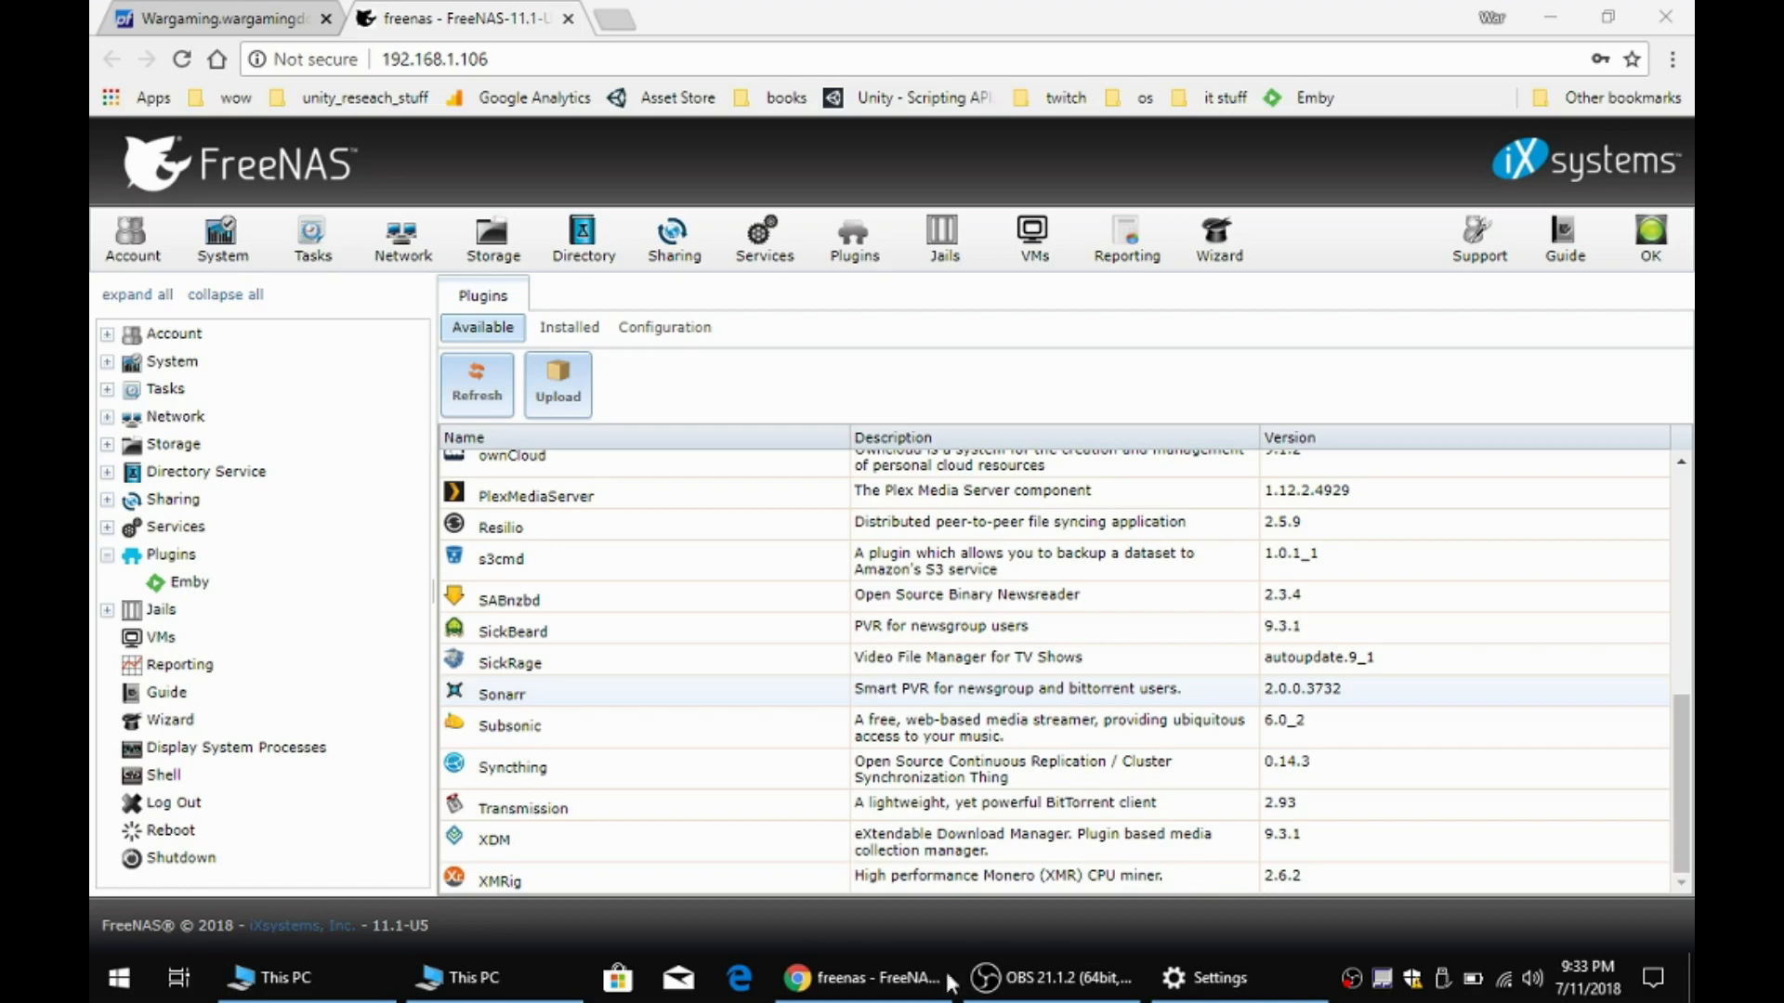
click(1014, 882)
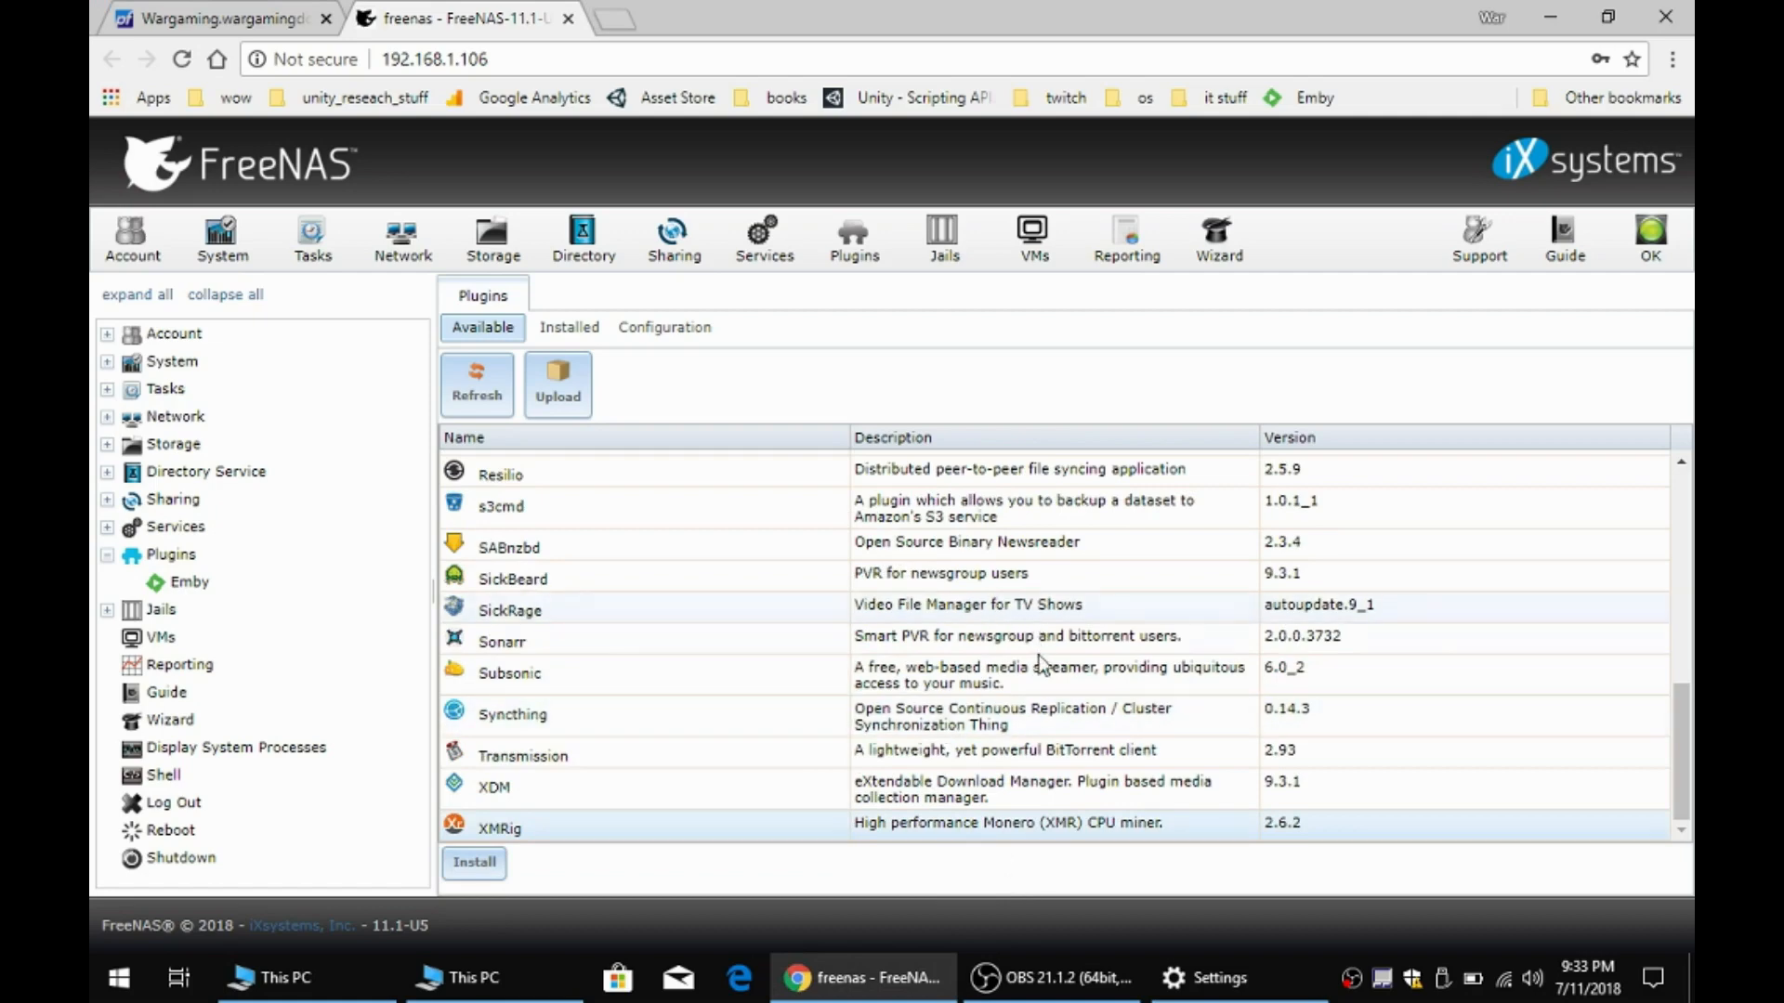
scroll(1033, 612, up, 10)
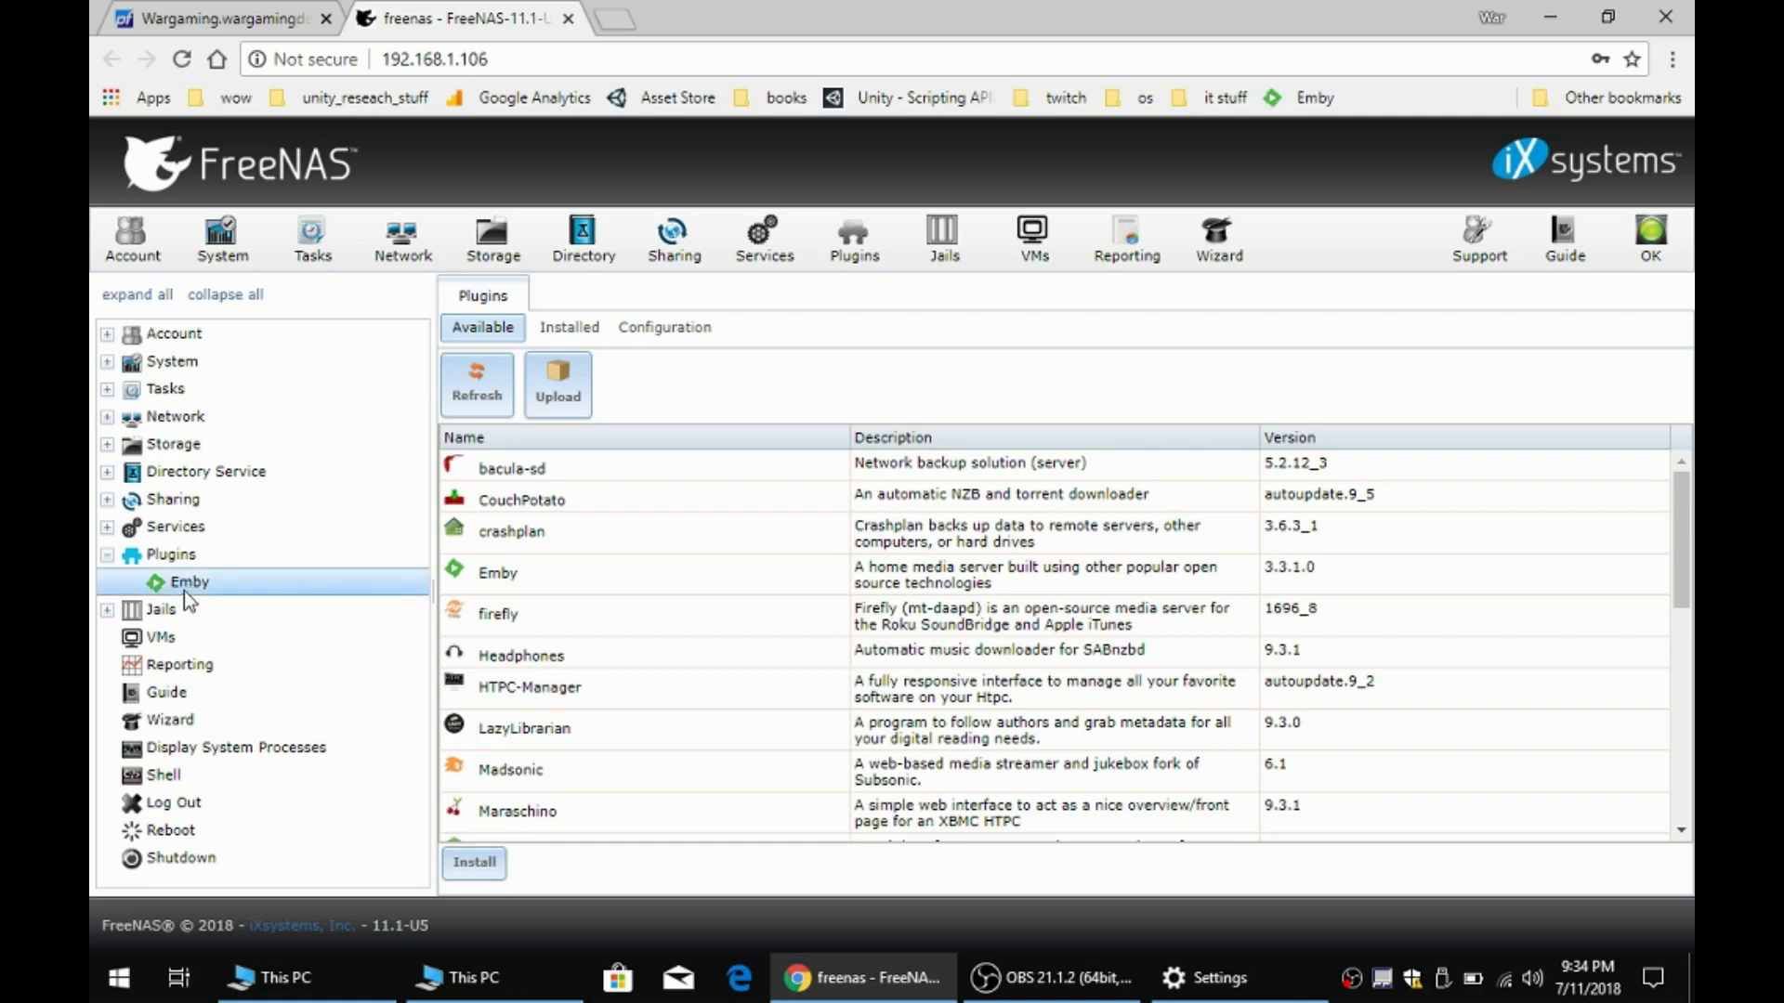
- Switch to File Explorer's This PC window and bring the Backup options page in Windows Settings to the front
click(465, 977)
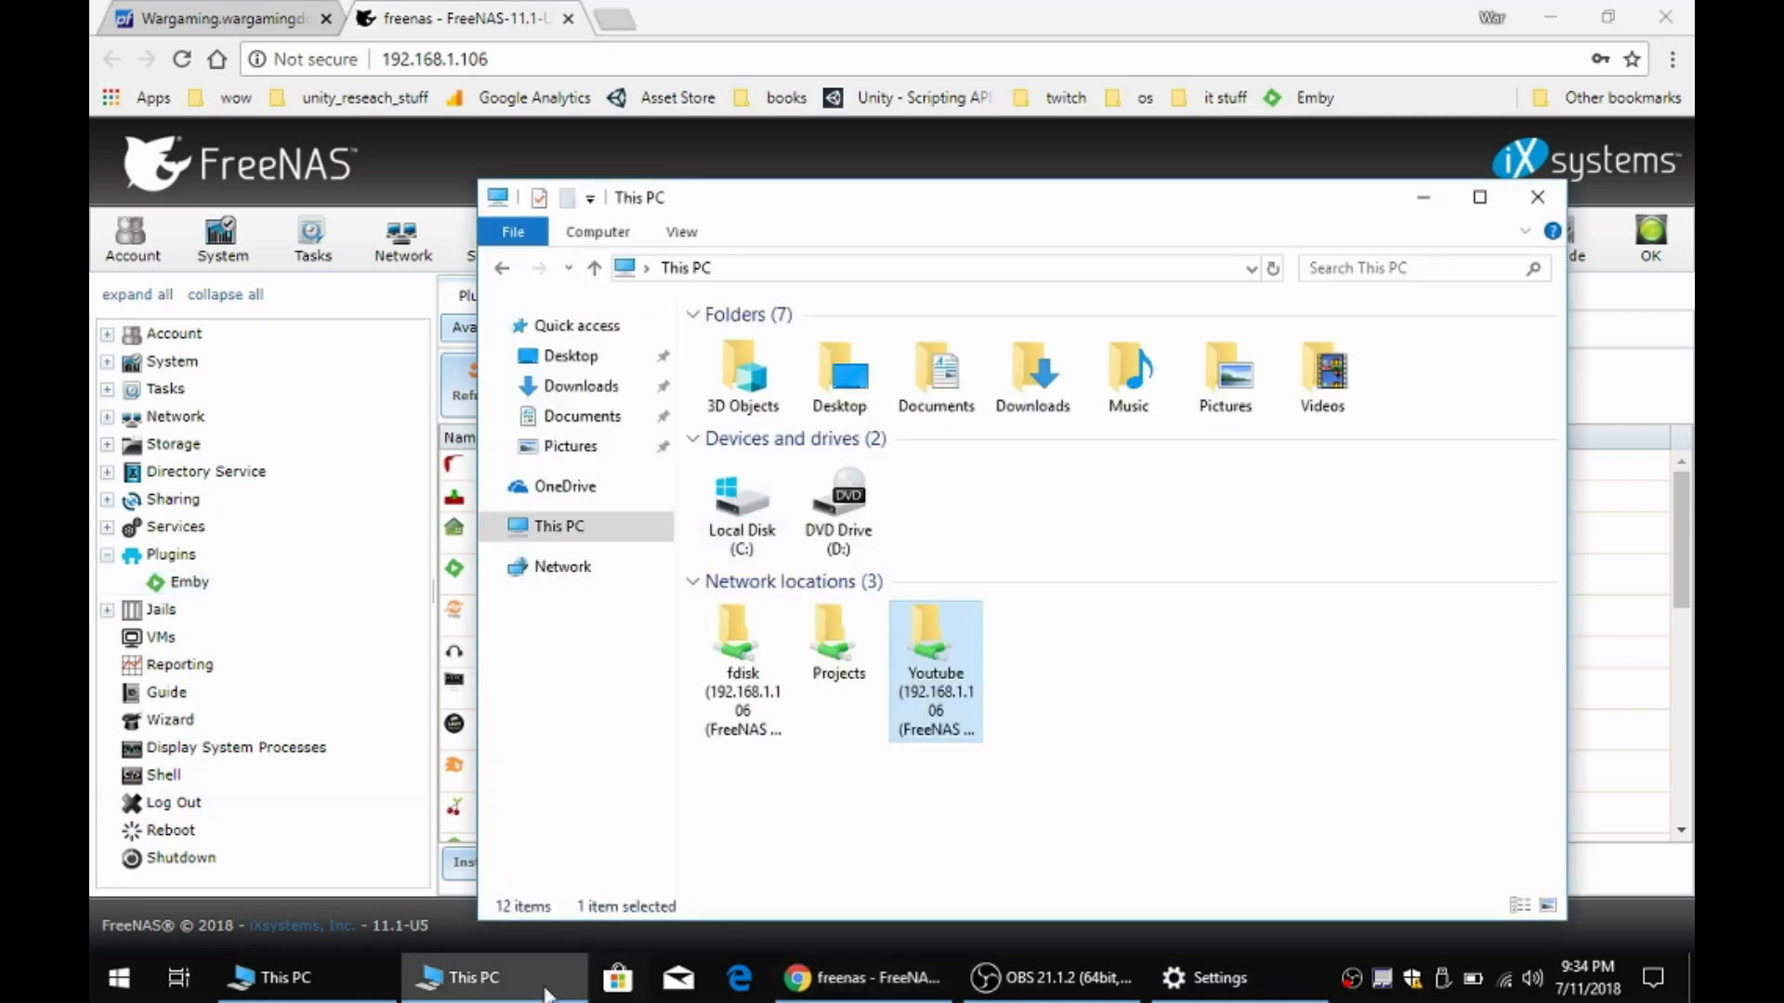
click(1231, 996)
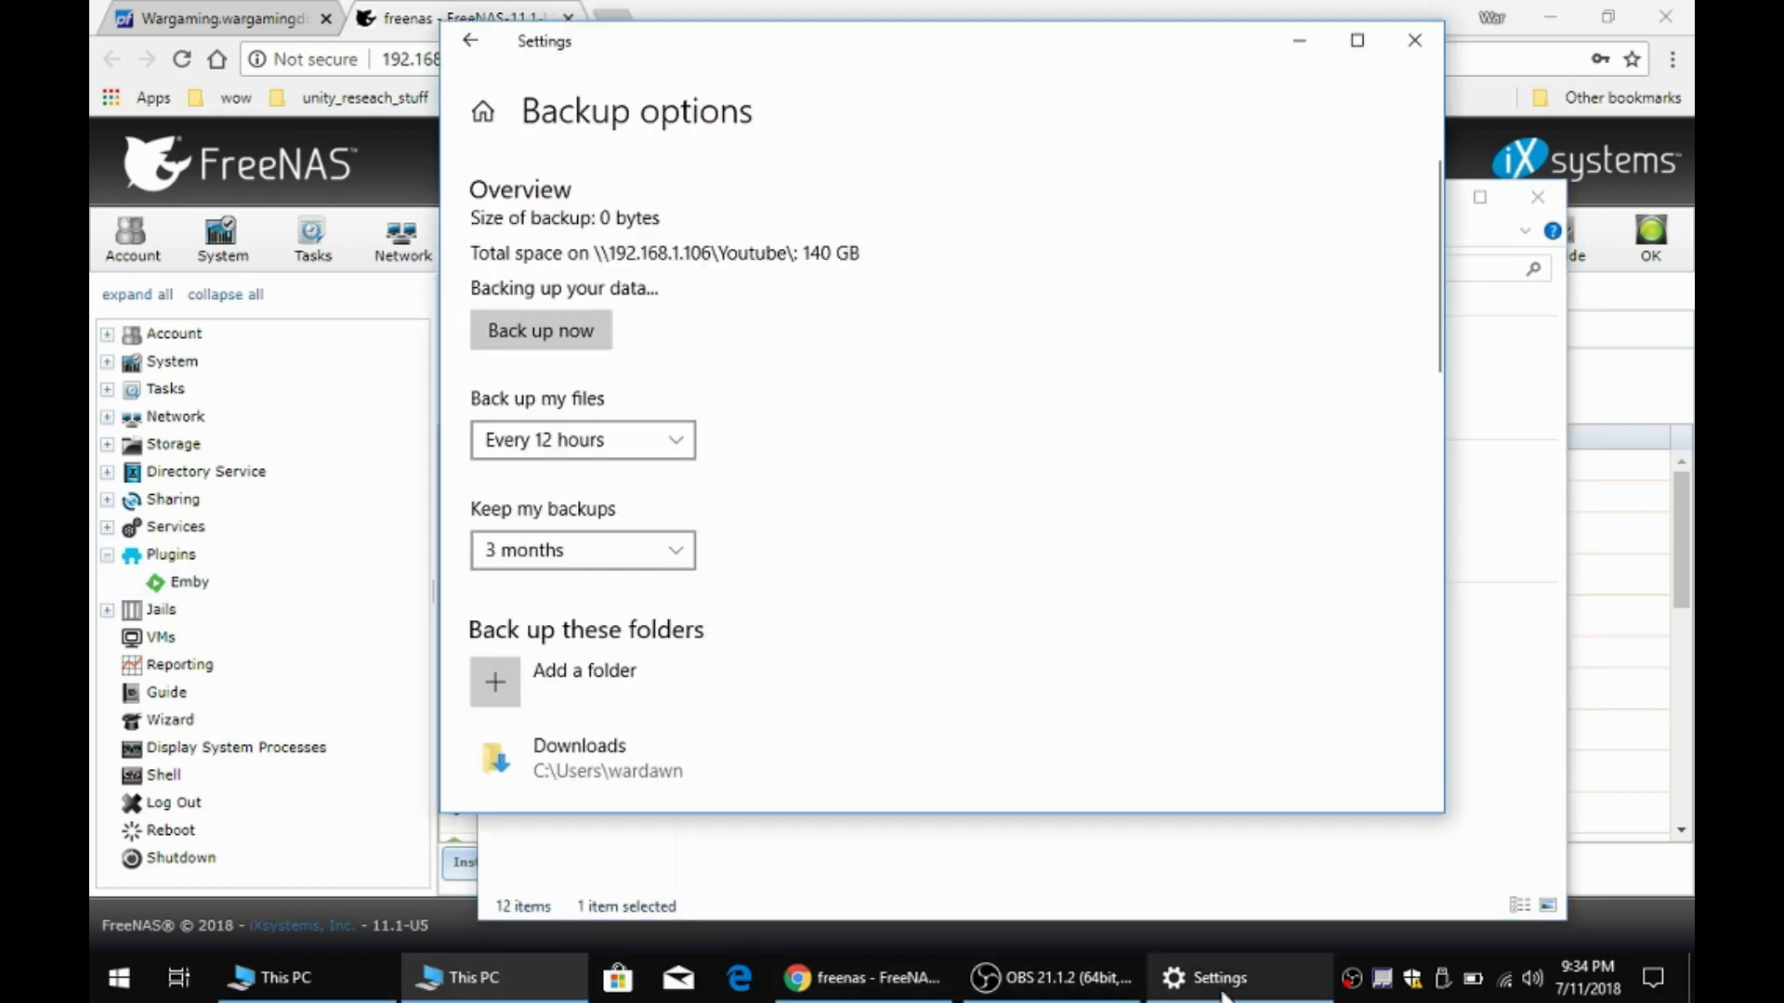